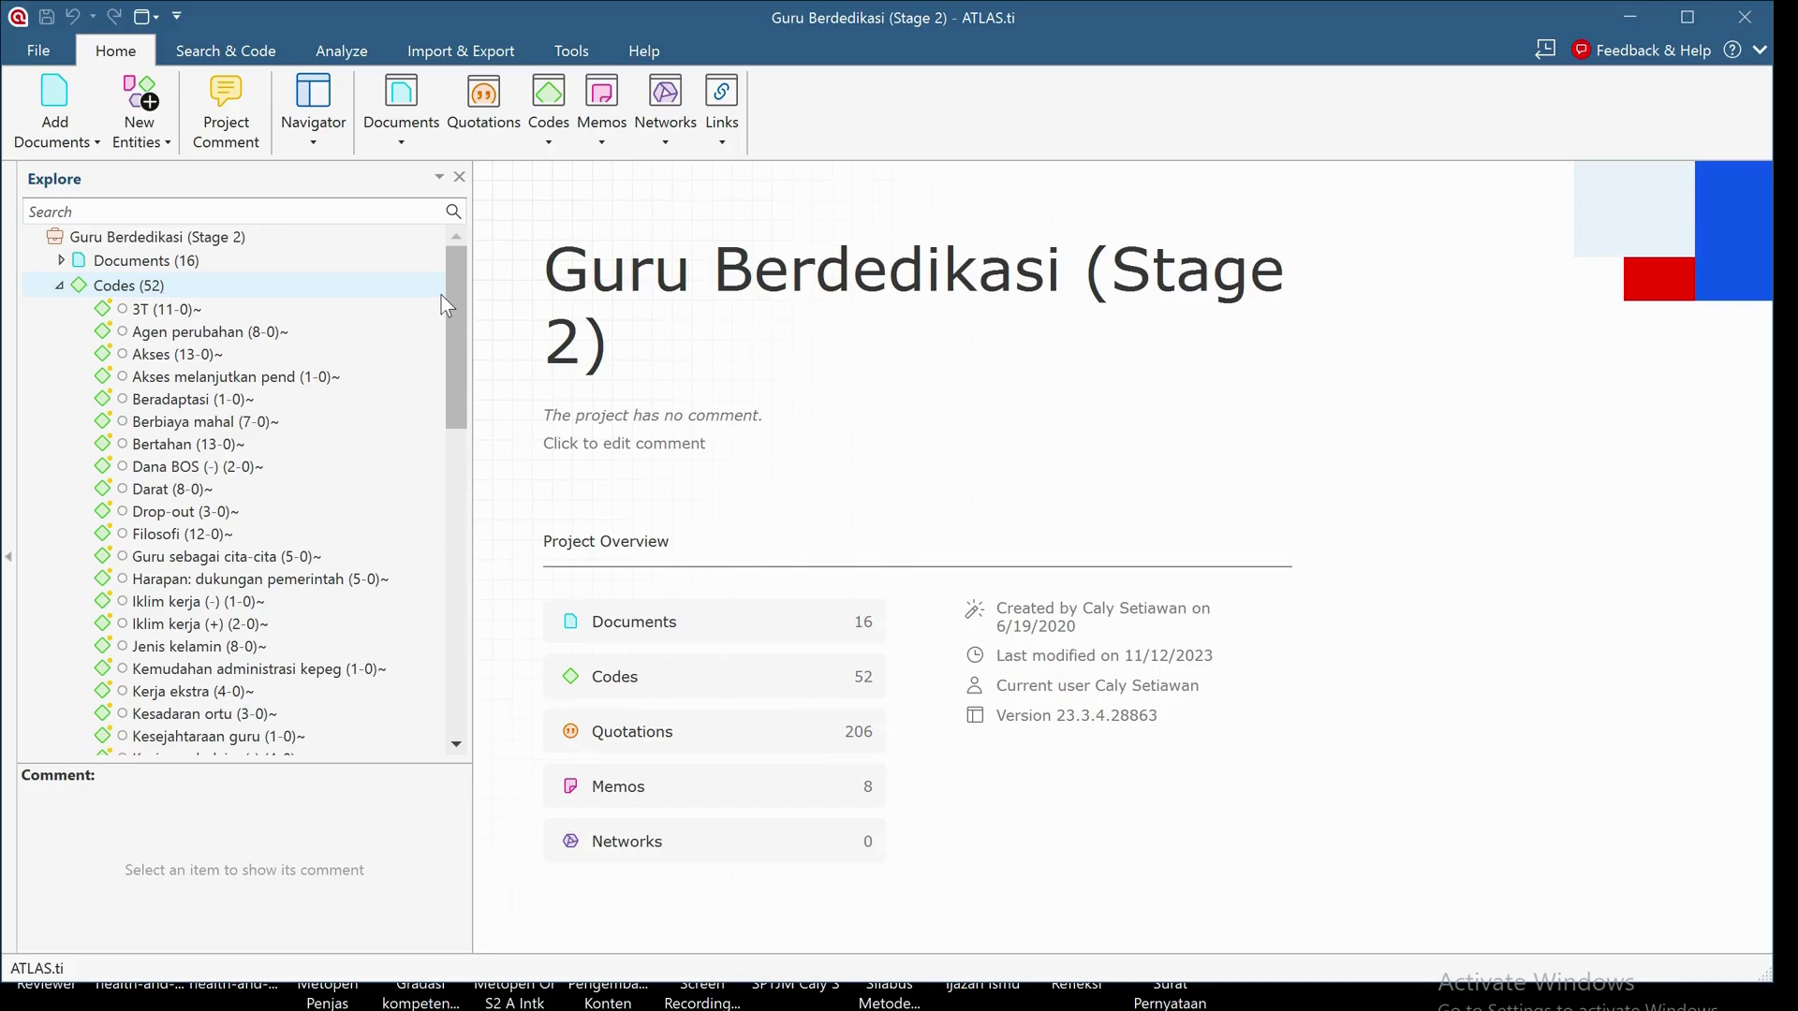
Step: Review the quotations linked to the code 3T, then close the quotation list
{"action": "mouse_move", "coordinate": [448, 341]}
{"action": "left_mouse_down"}
{"action": "mouse_move", "coordinate": [452, 665]}
{"action": "mouse_move", "coordinate": [458, 309]}
{"action": "left_mouse_up"}
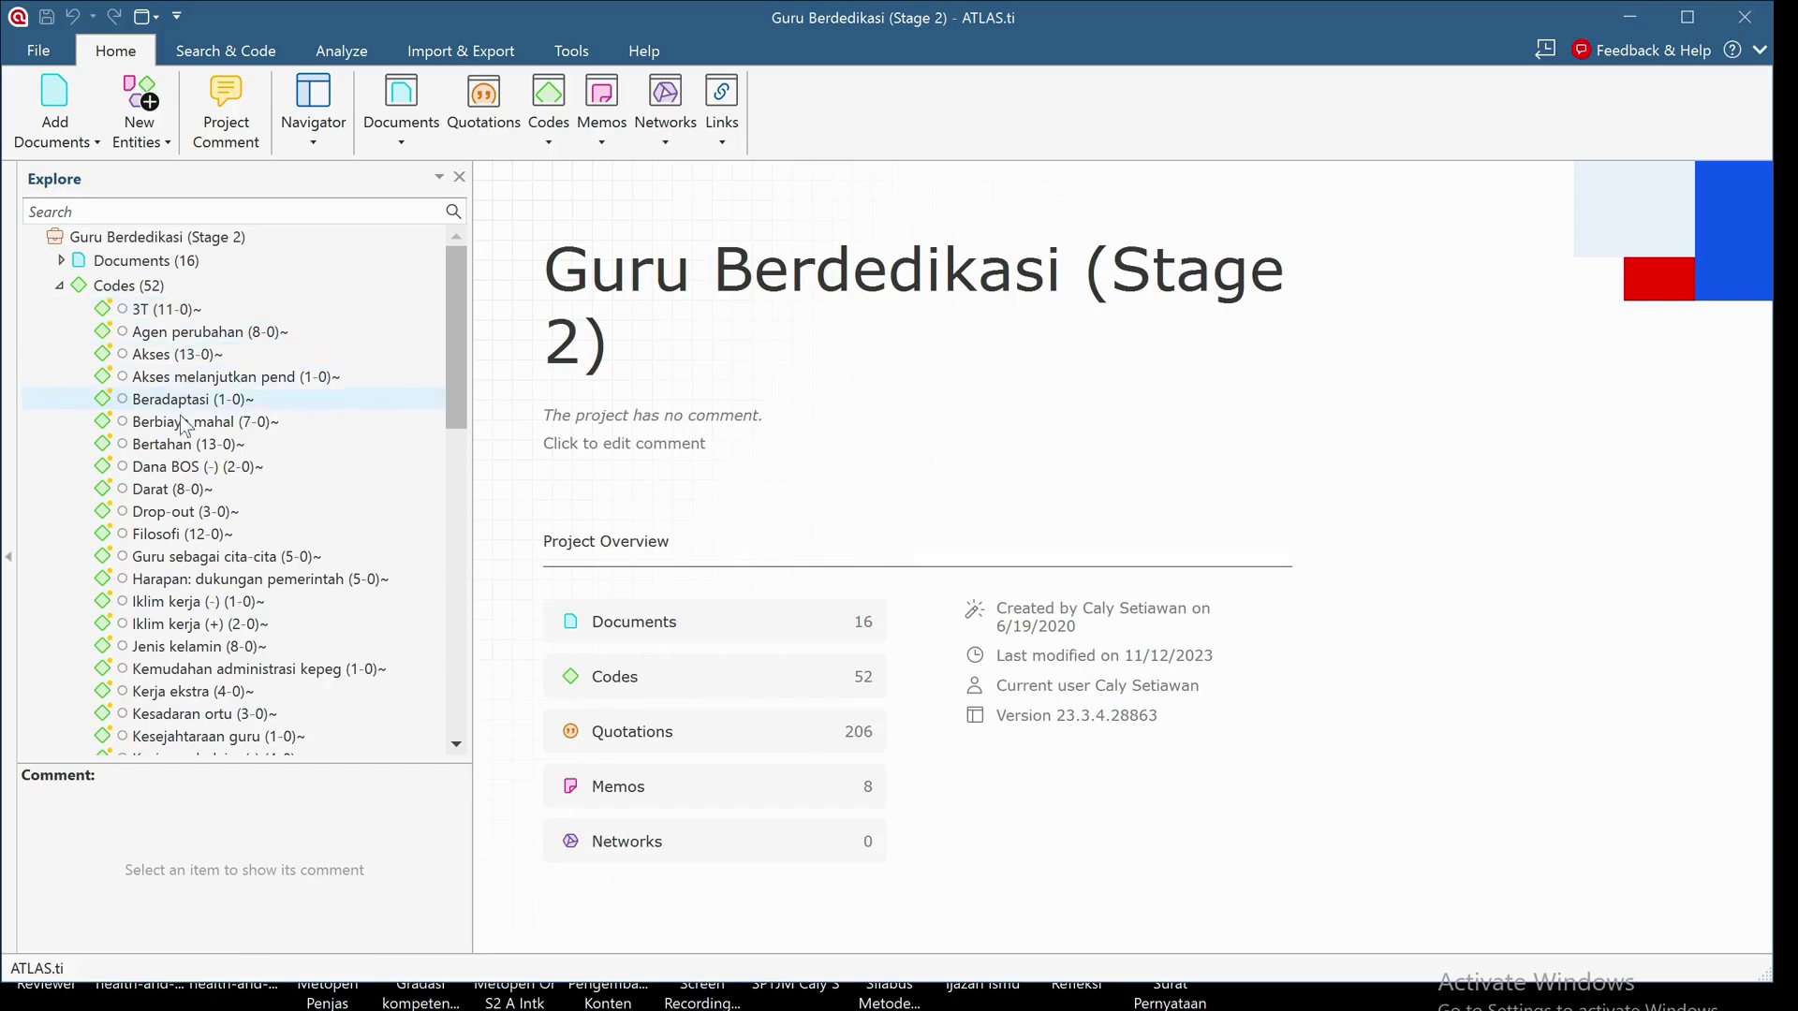
{"action": "left_click", "coordinate": [180, 316]}
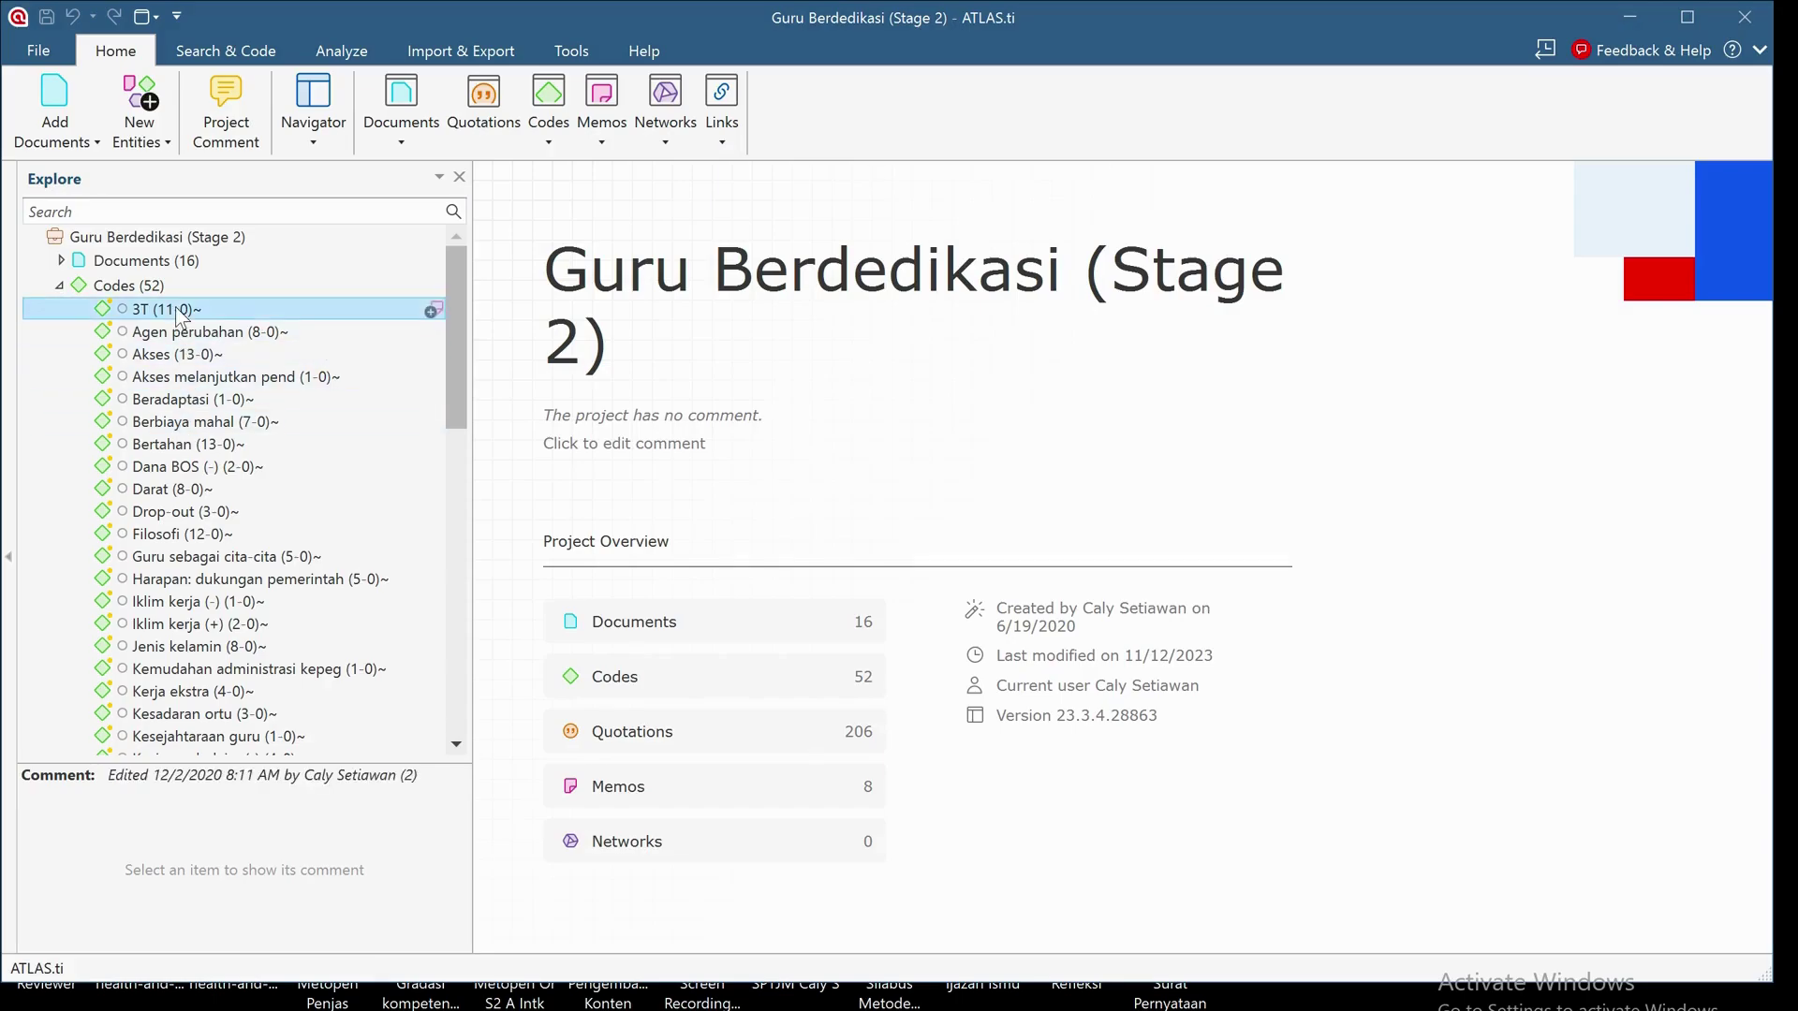
{"action": "double_click", "coordinate": [174, 317]}
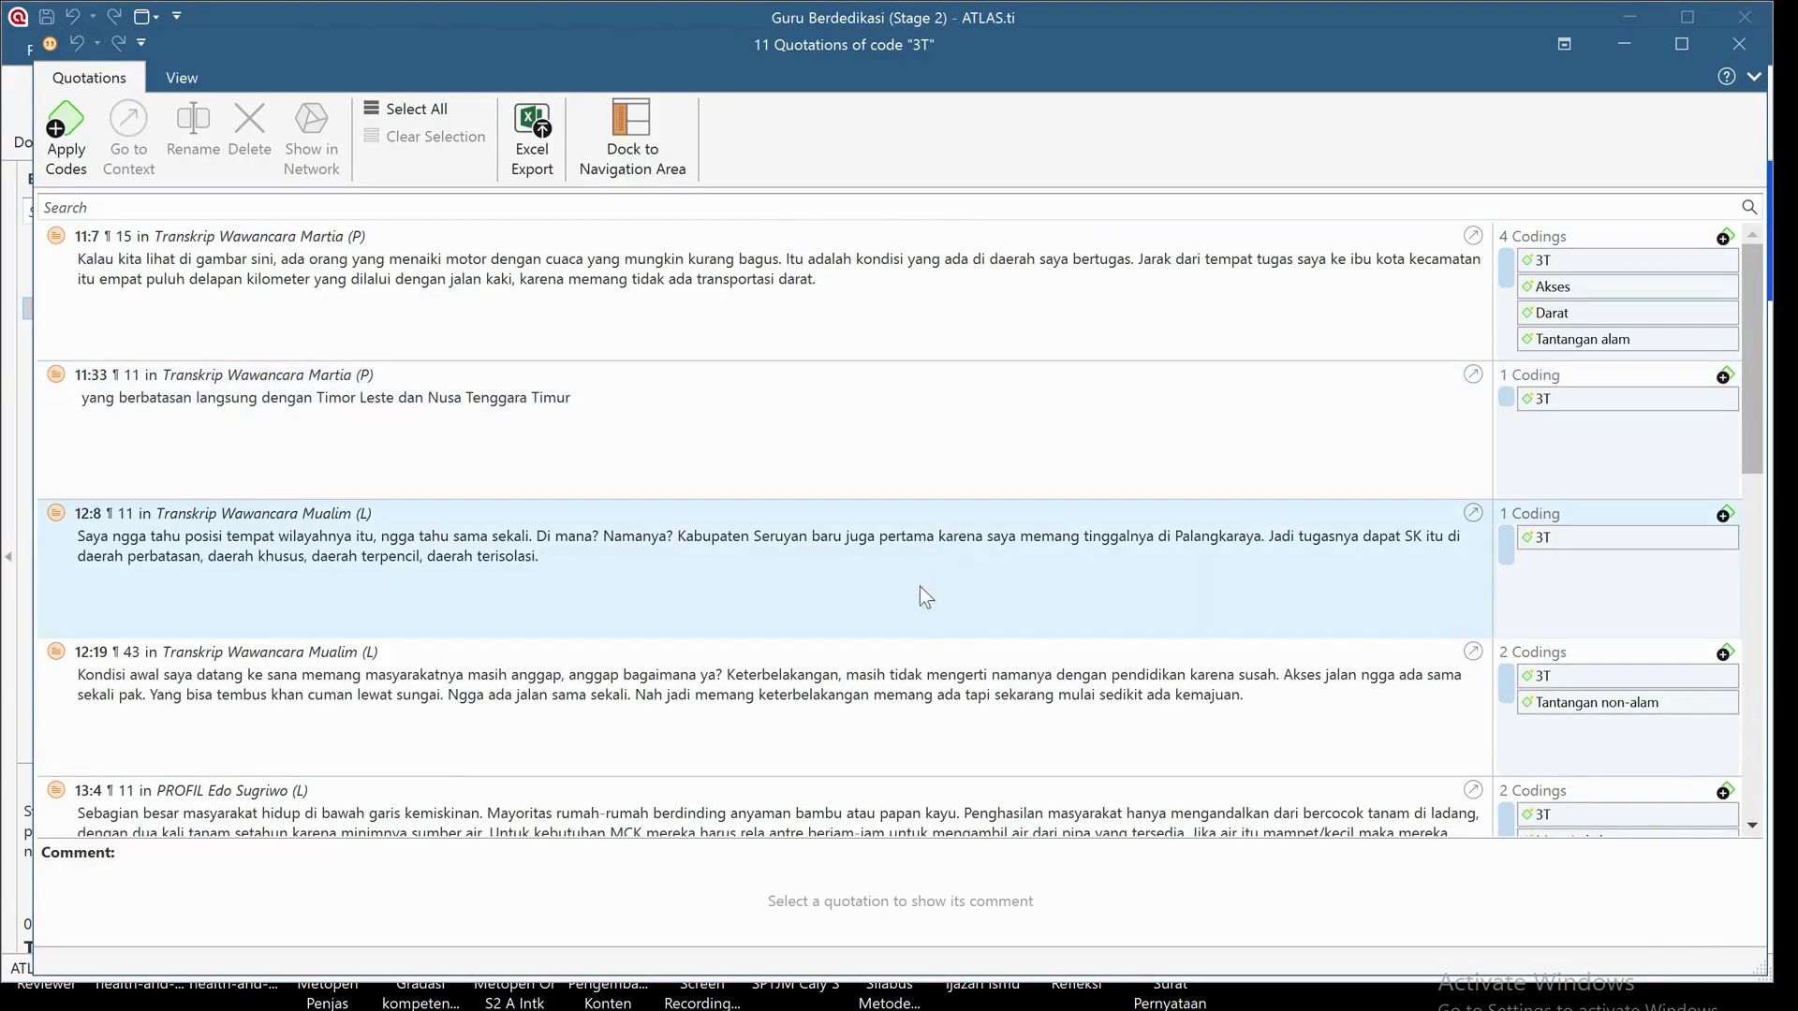
{"action": "scroll", "coordinate": [890, 412], "scroll_direction": "down", "scroll_amount": 2}
{"action": "scroll", "coordinate": [886, 412], "scroll_direction": "down", "scroll_amount": 5}
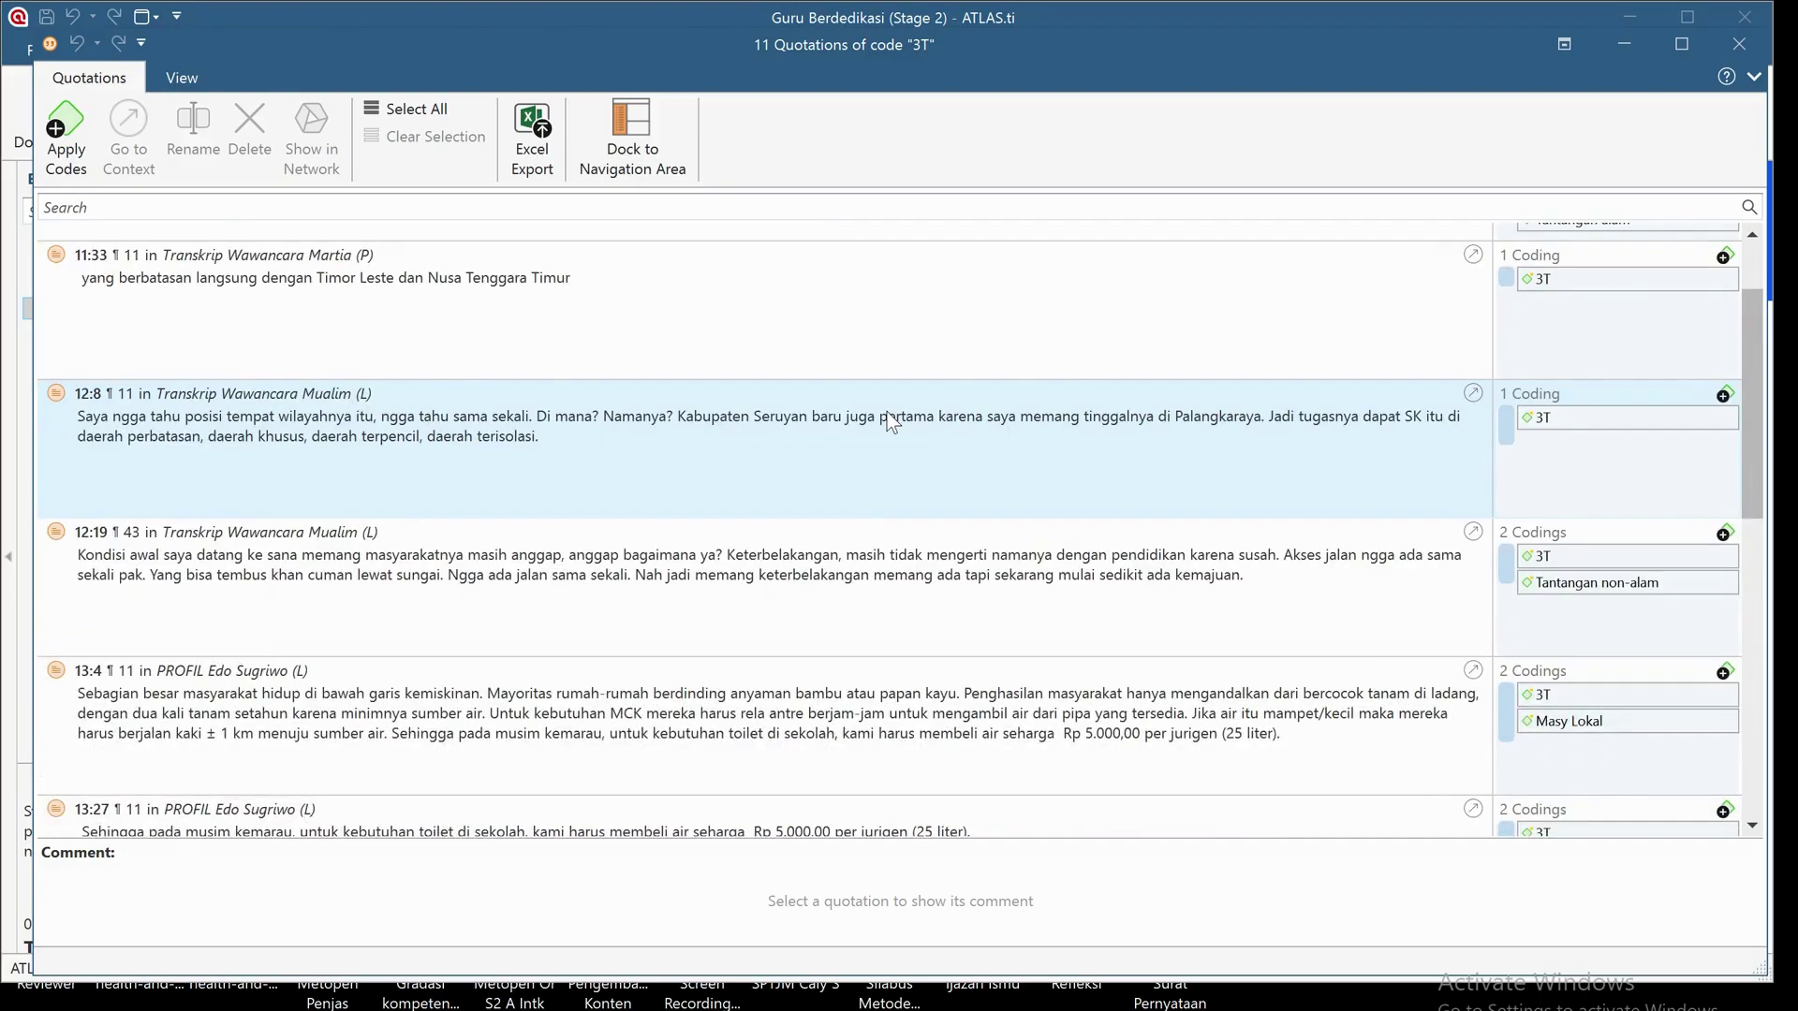
{"action": "scroll", "coordinate": [886, 412], "scroll_direction": "down", "scroll_amount": 5}
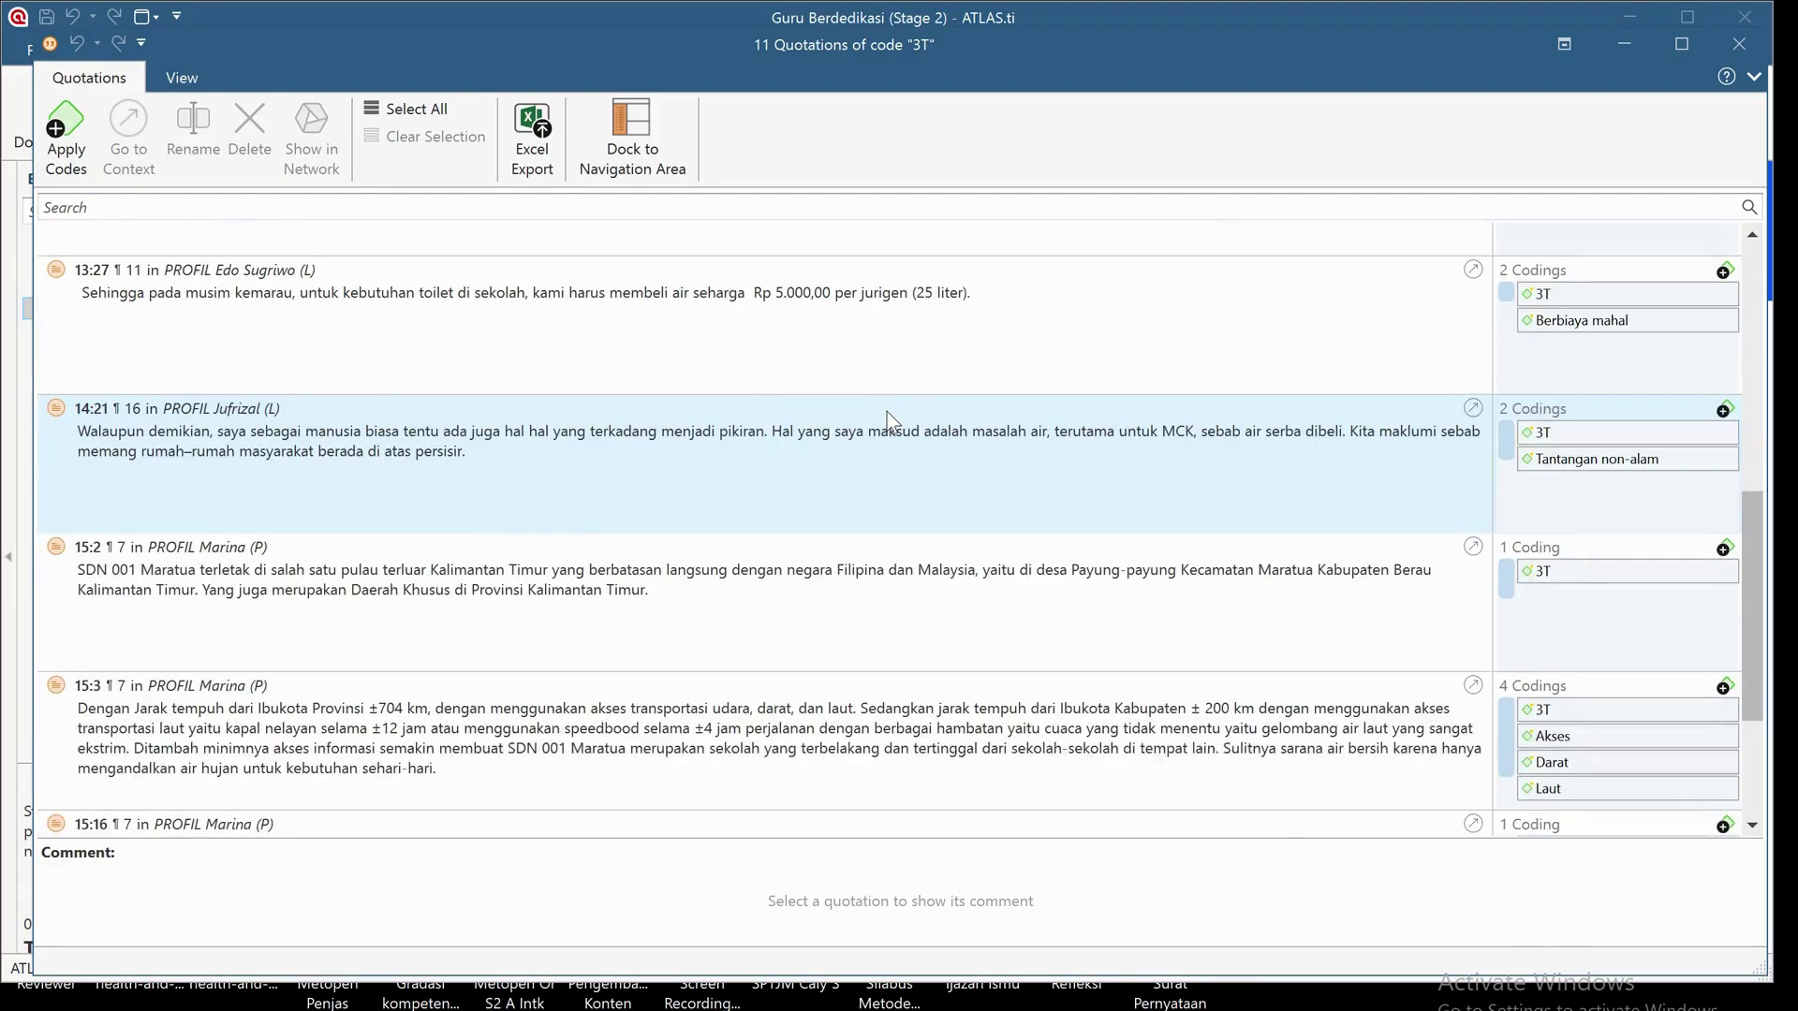
{"action": "scroll", "coordinate": [885, 412], "scroll_direction": "up", "scroll_amount": 10}
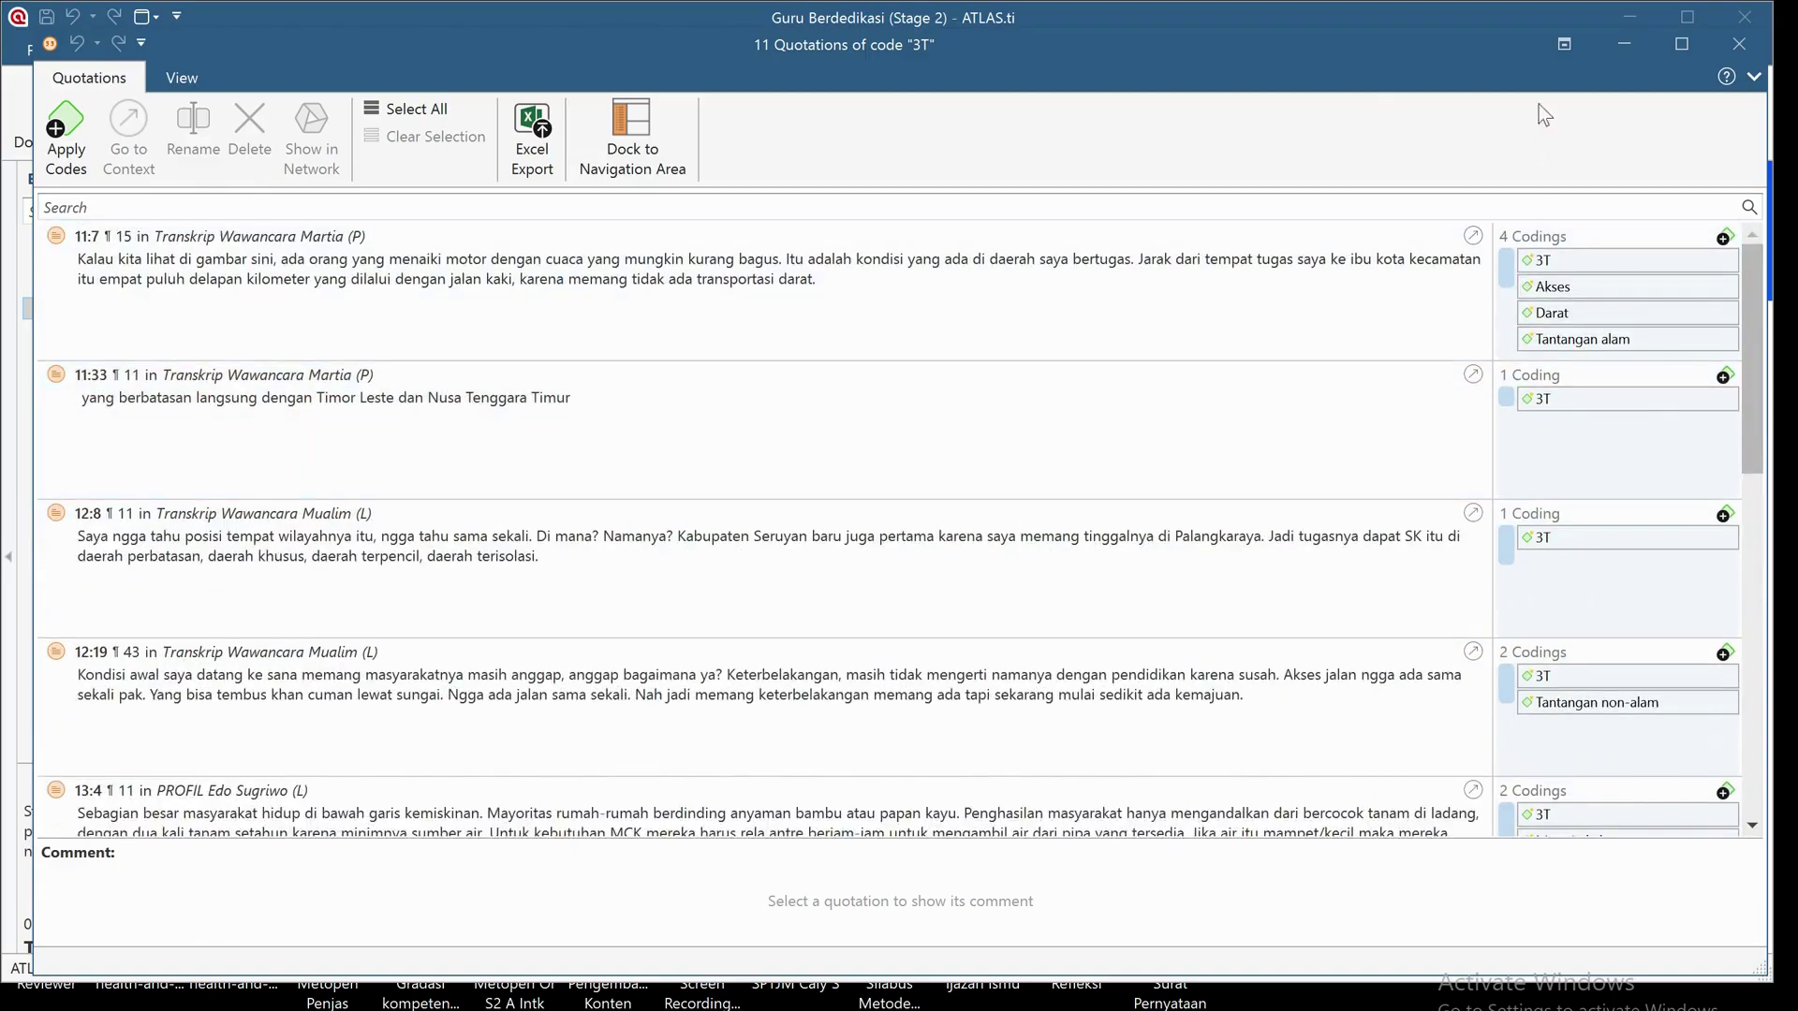
{"action": "left_click", "coordinate": [1740, 58]}
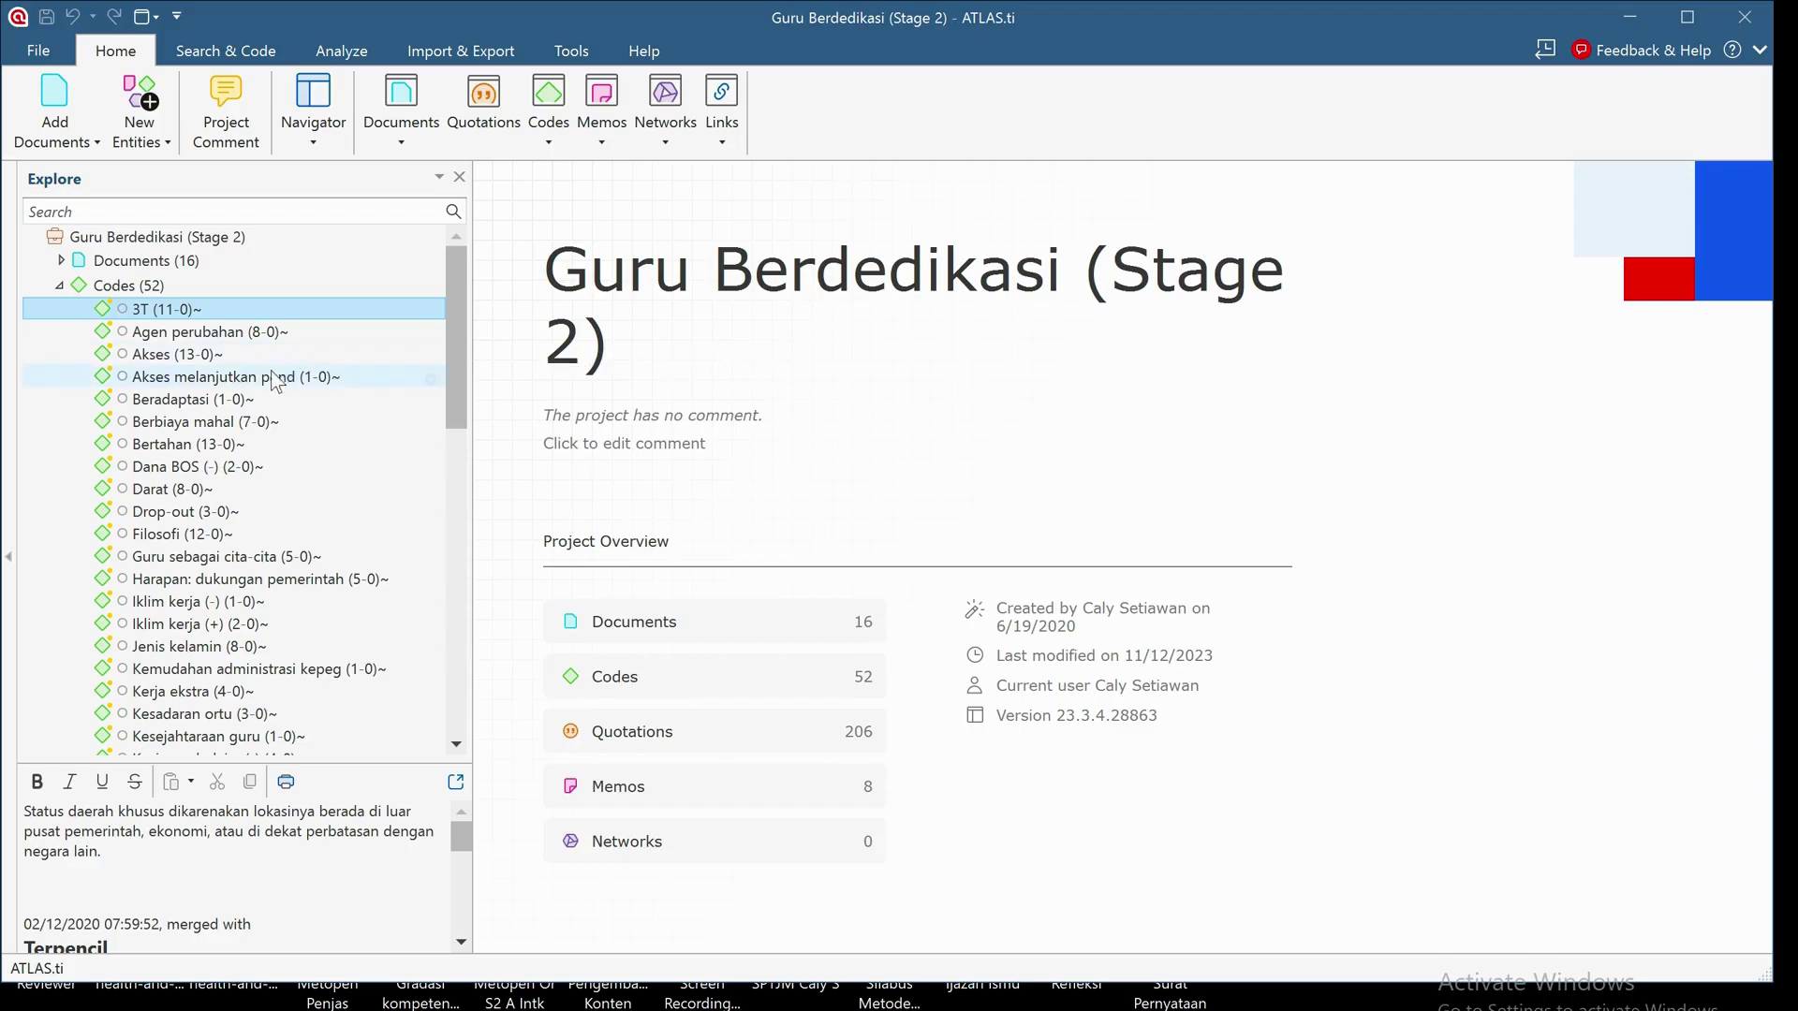
Step: Apply the existing code Iklim kerja (-) to quotation 11:9 of the code Berbiaya mahal
{"action": "left_click", "coordinate": [204, 426]}
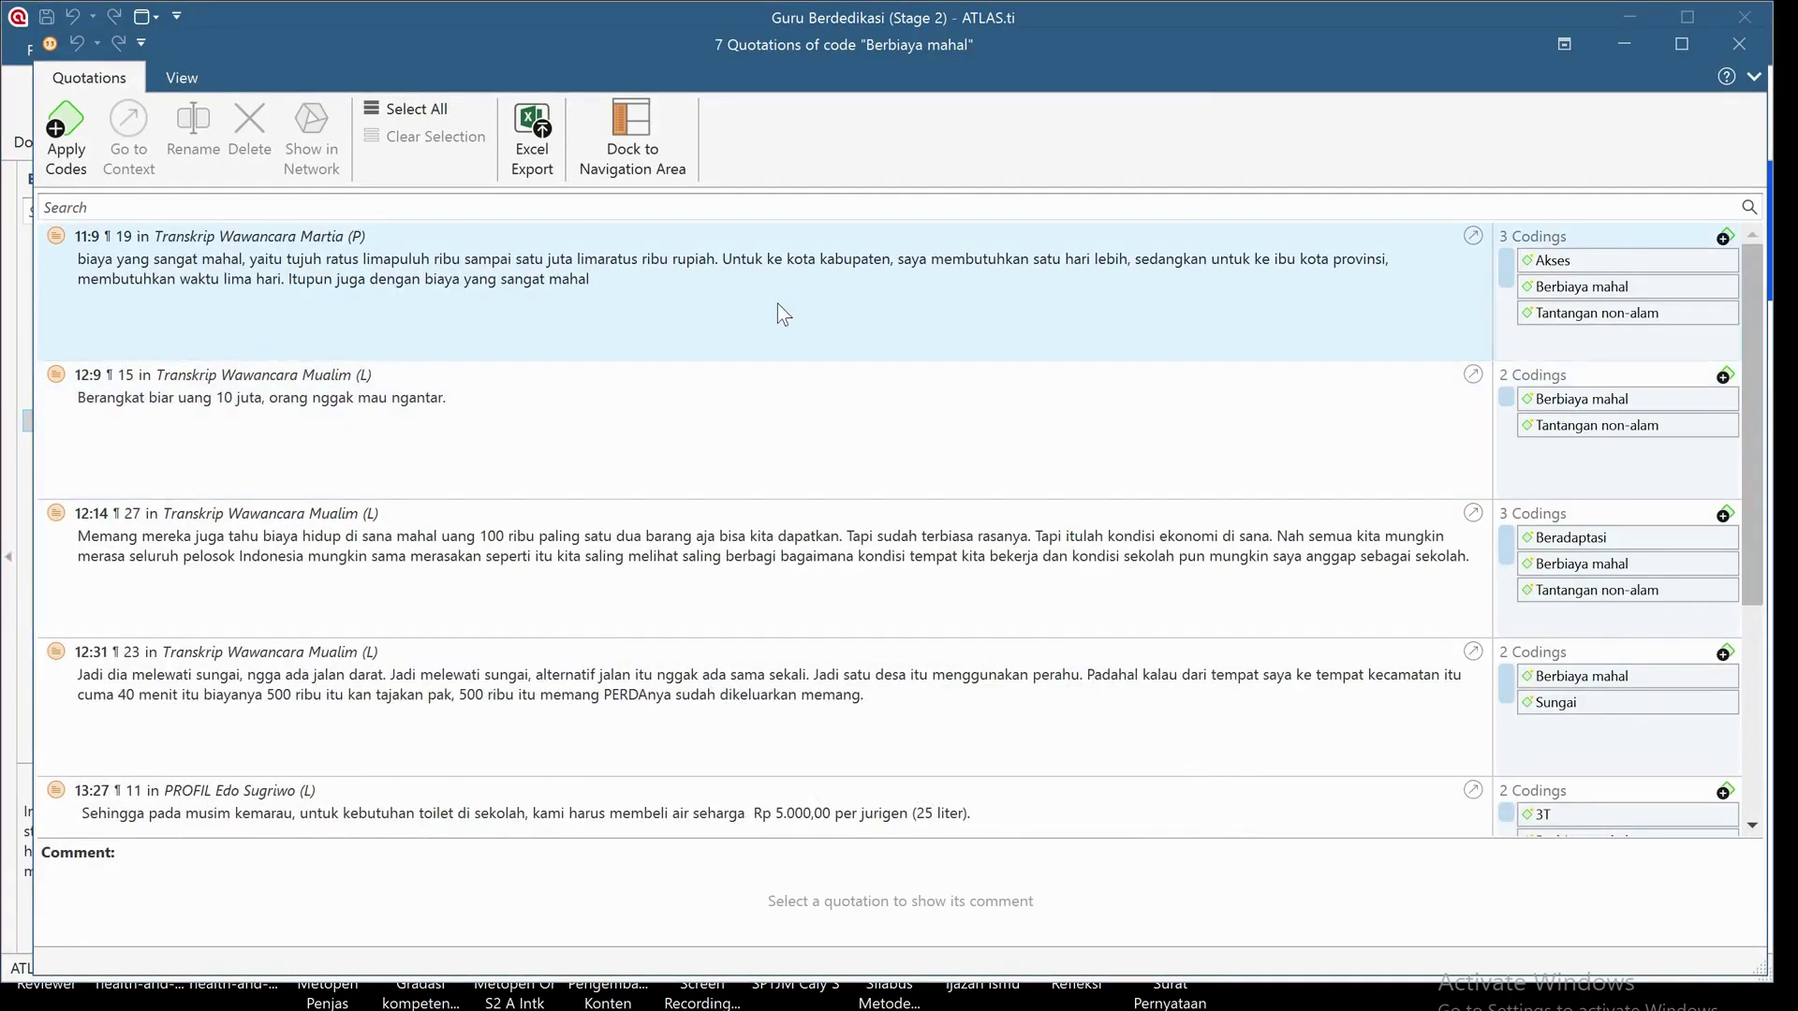
{"action": "left_click", "coordinate": [777, 306]}
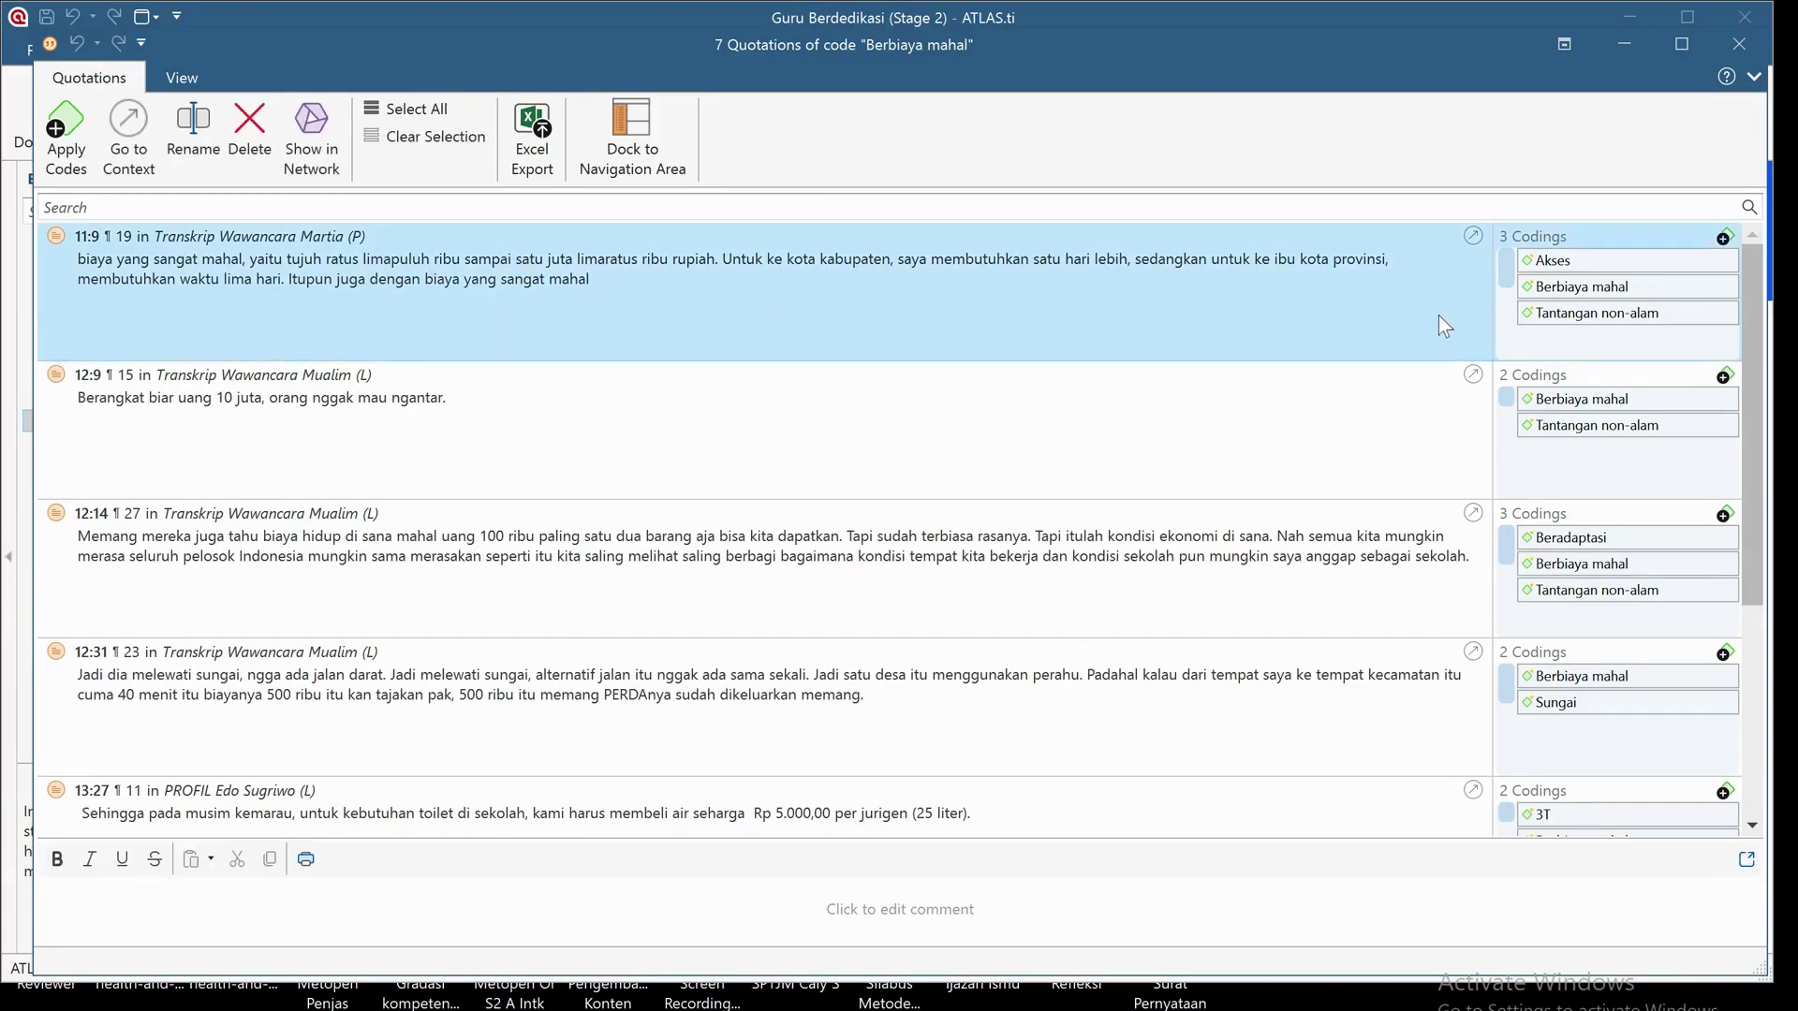
{"action": "right_click", "coordinate": [1541, 339]}
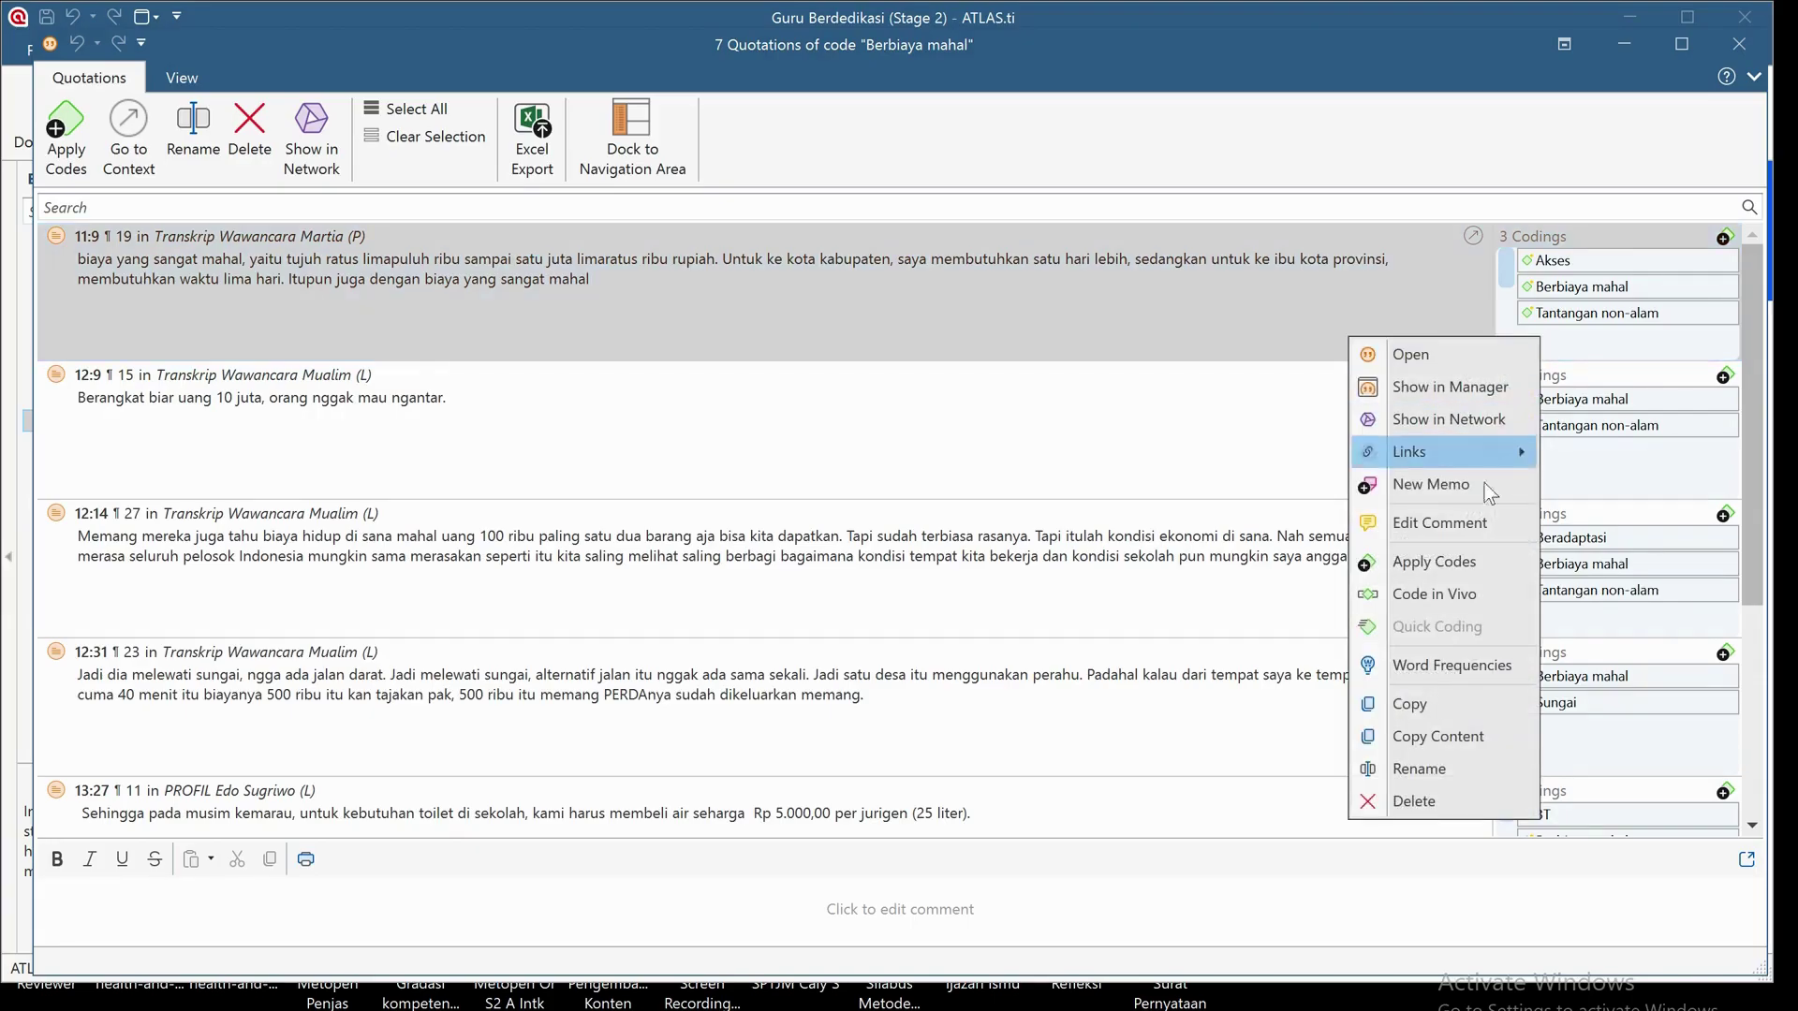
{"action": "left_click", "coordinate": [1470, 565]}
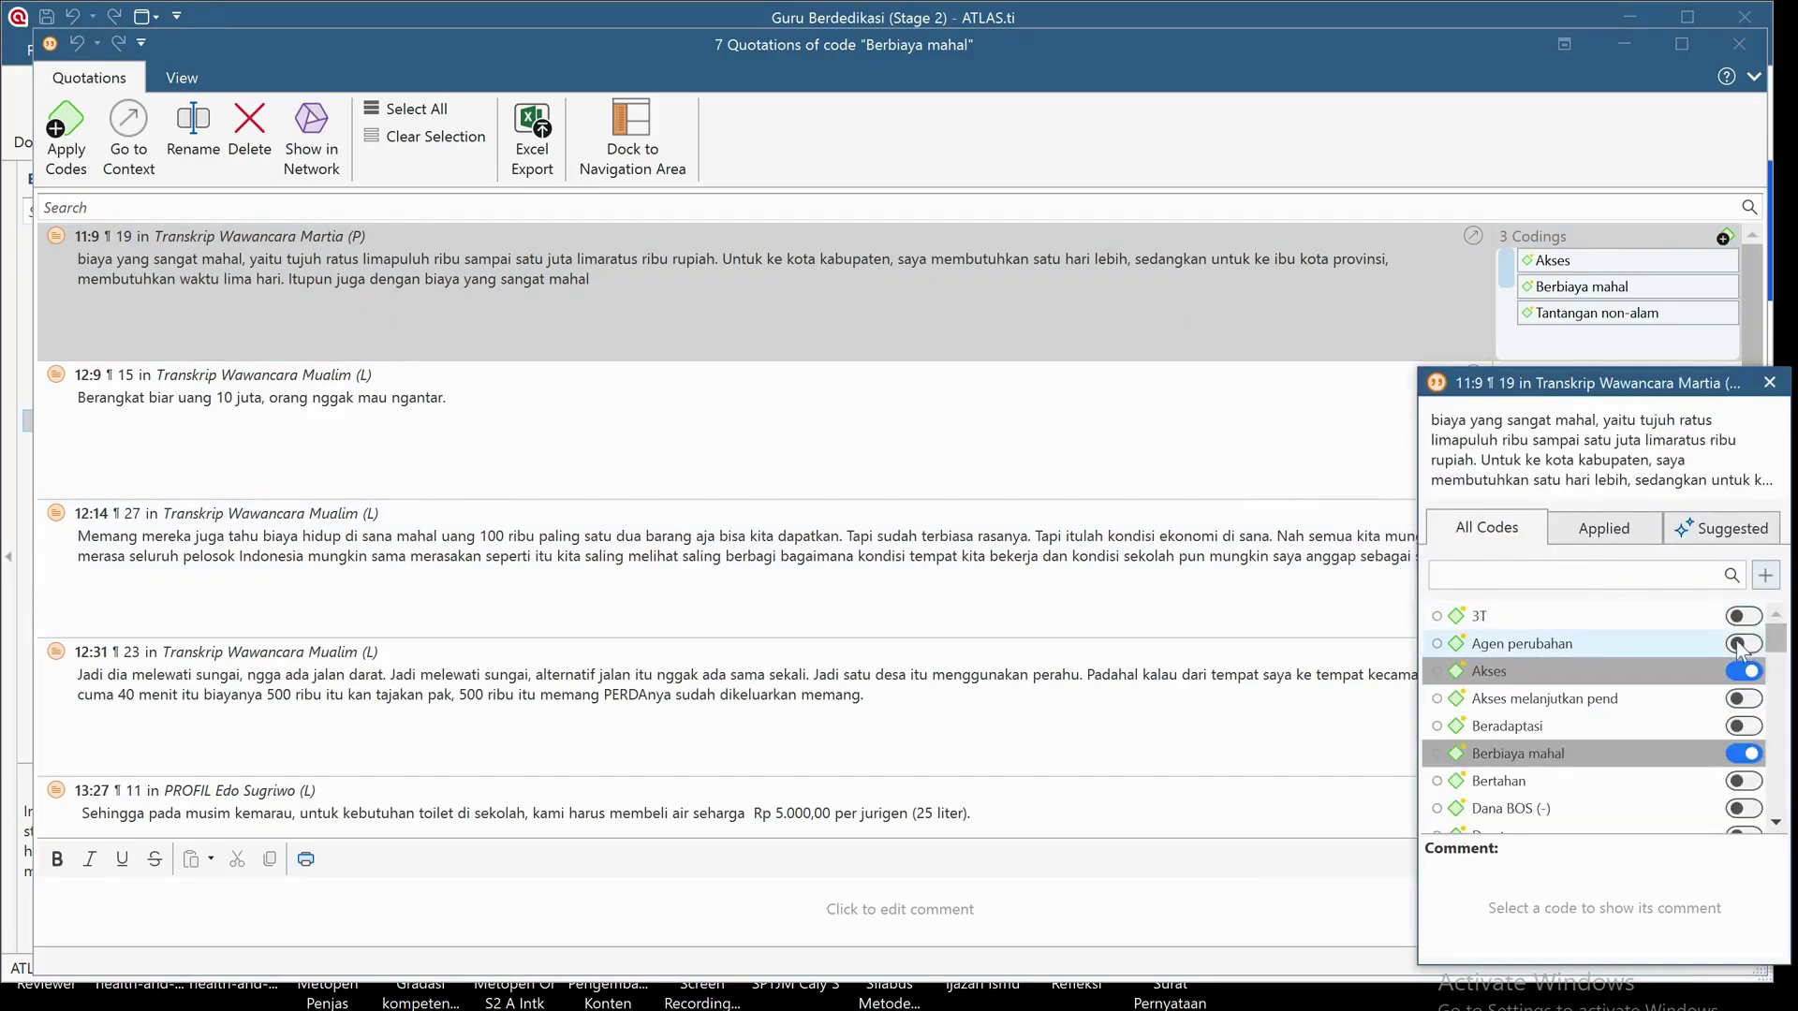
{"action": "scroll", "coordinate": [1676, 655], "scroll_direction": "down", "scroll_amount": 5}
{"action": "scroll", "coordinate": [1676, 655], "scroll_direction": "up", "scroll_amount": 5}
{"action": "scroll", "coordinate": [1693, 667], "scroll_direction": "down", "scroll_amount": 4}
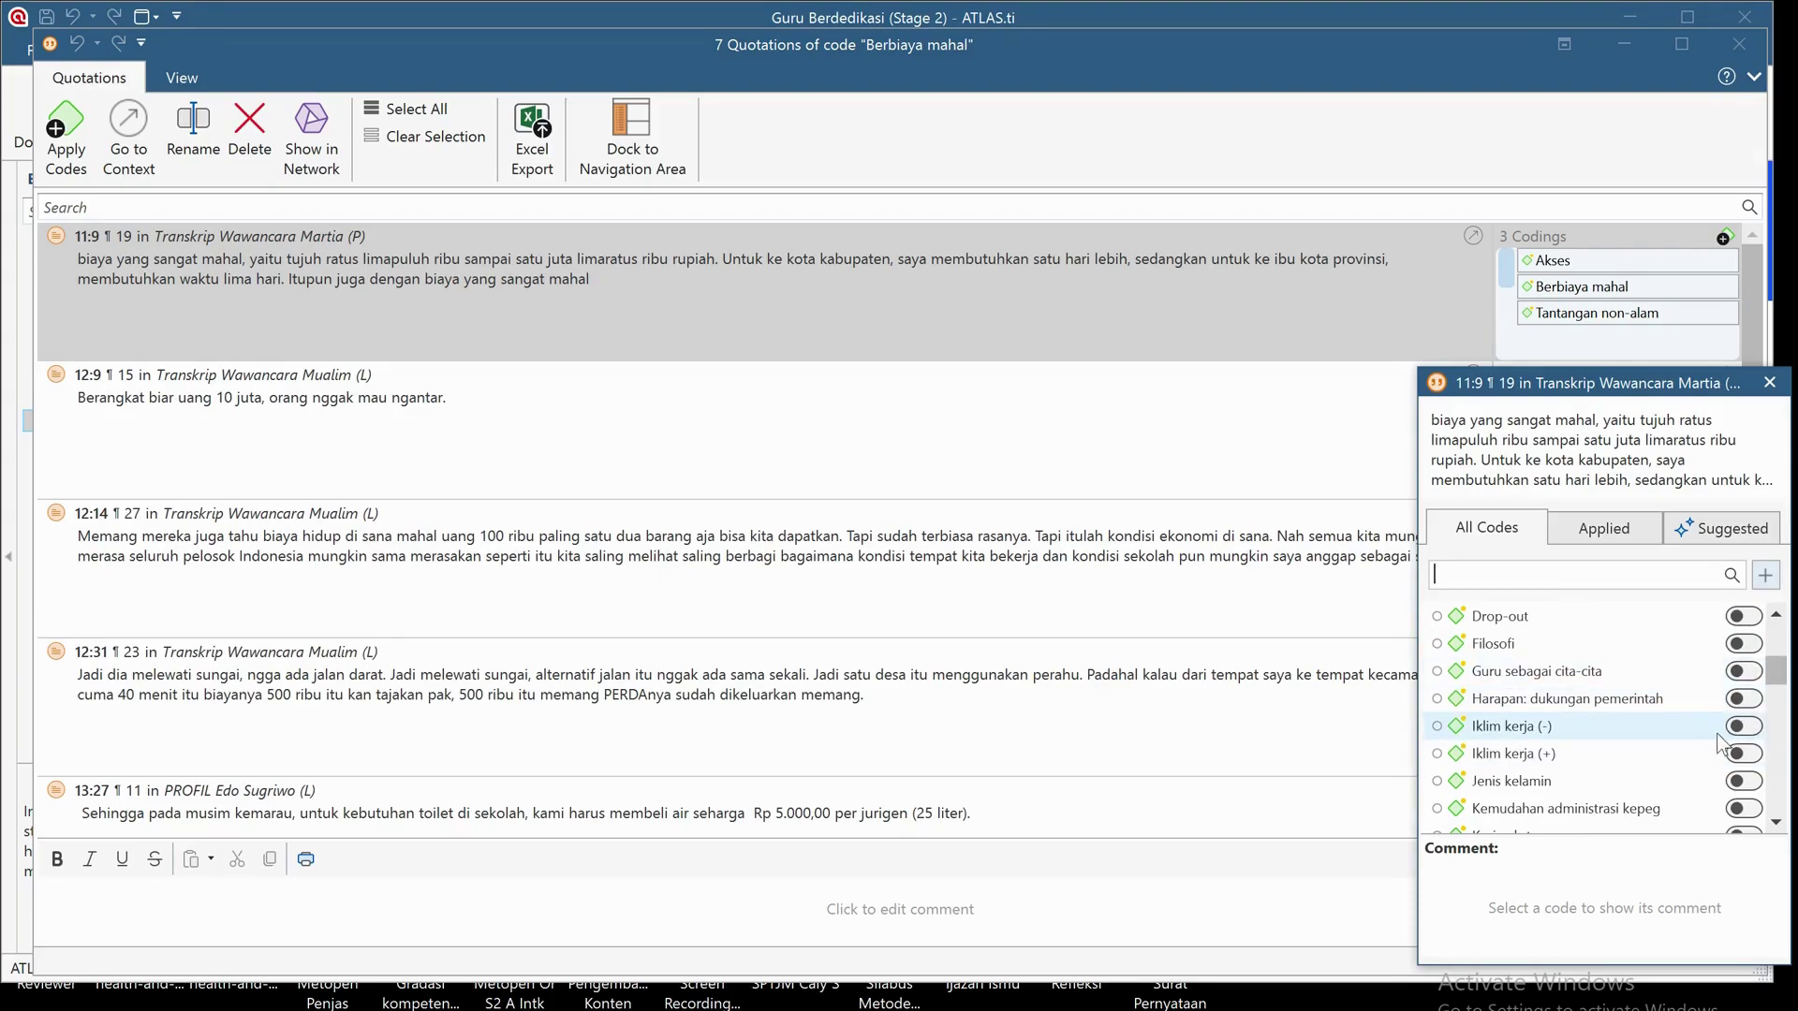
{"action": "left_click", "coordinate": [1747, 729]}
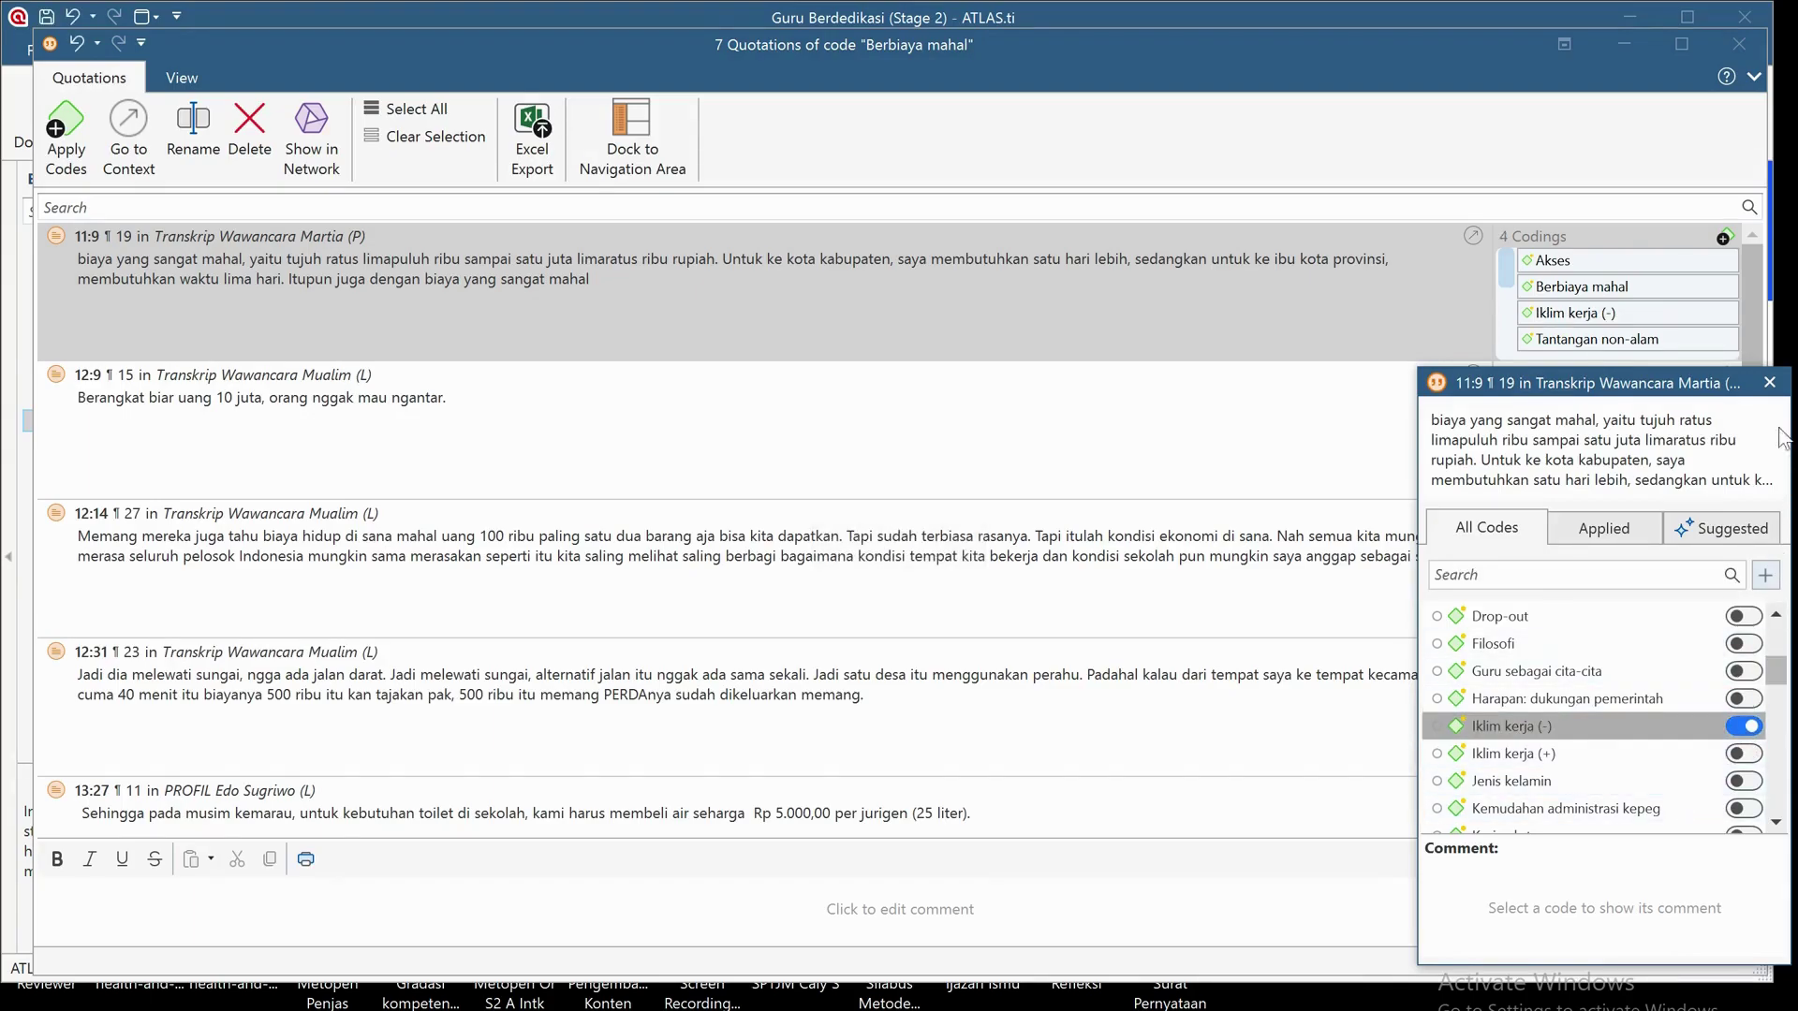
Step: Create a new code named Rupiah and apply it to quotation 11:9
{"action": "left_click", "coordinate": [1621, 577]}
{"action": "left_click", "coordinate": [1602, 575]}
{"action": "type", "text": "Rup"}
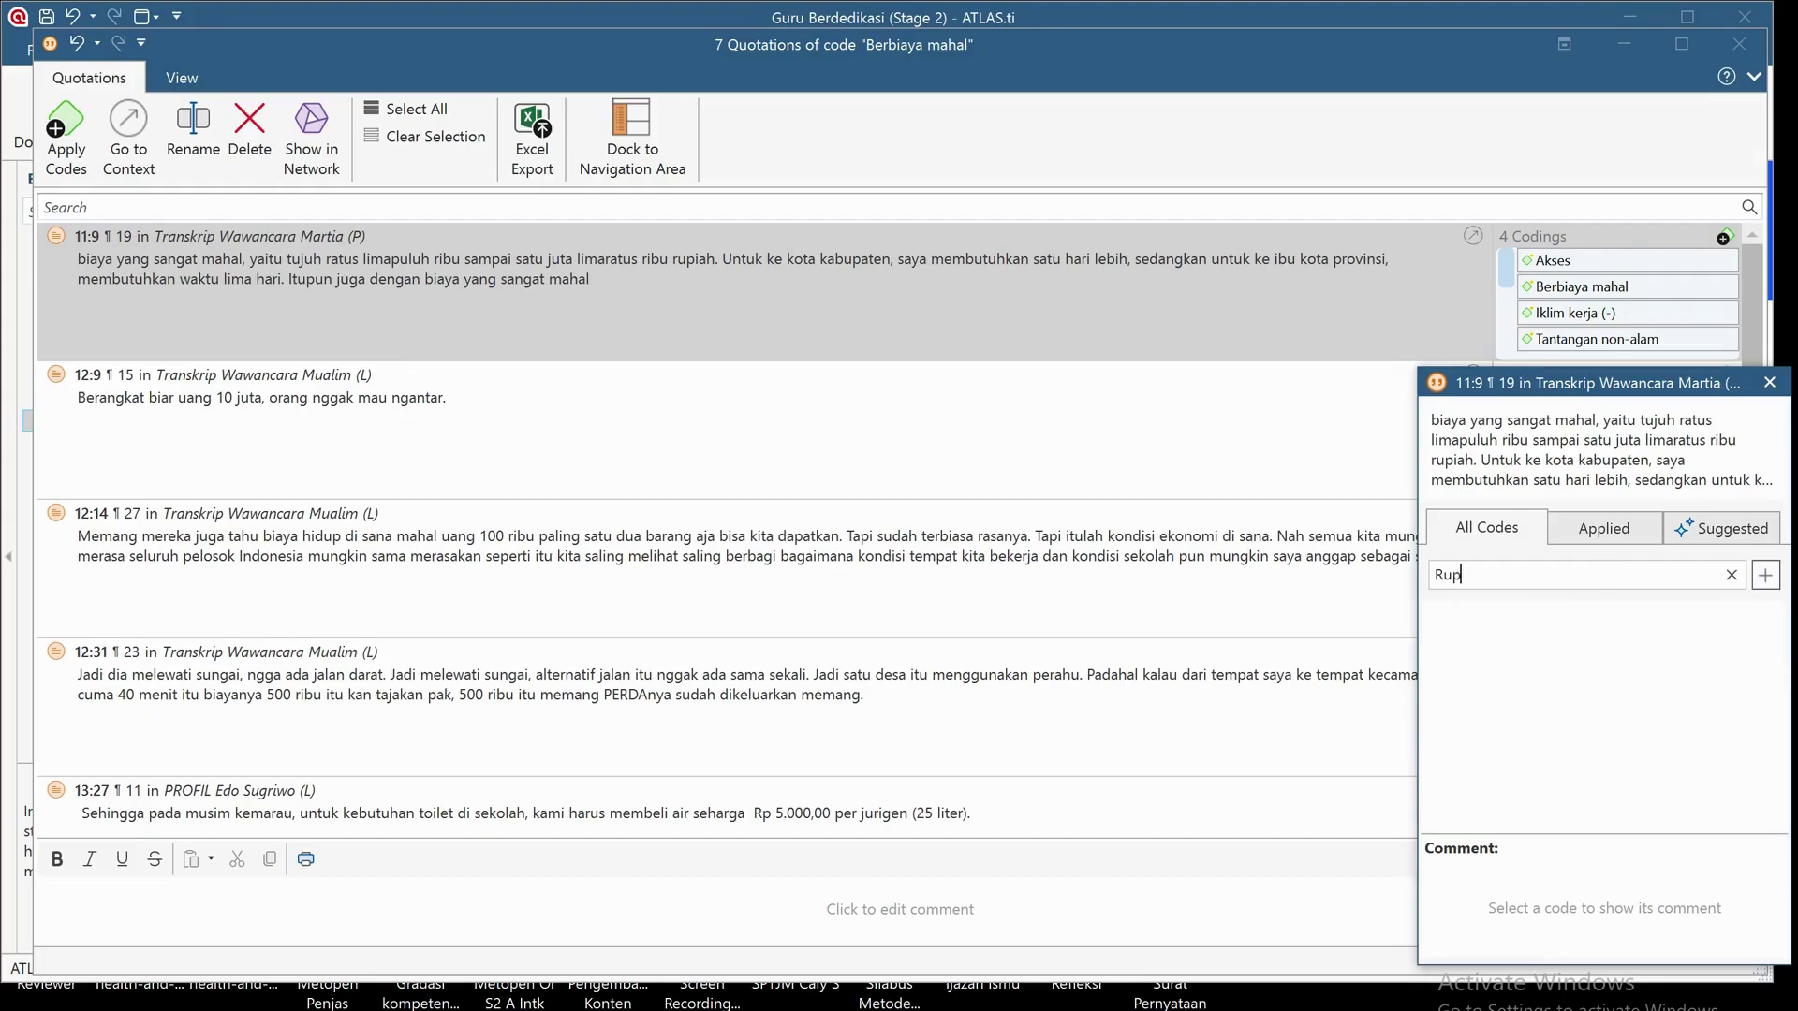
{"action": "type", "text": "iah"}
{"action": "left_click", "coordinate": [1764, 574]}
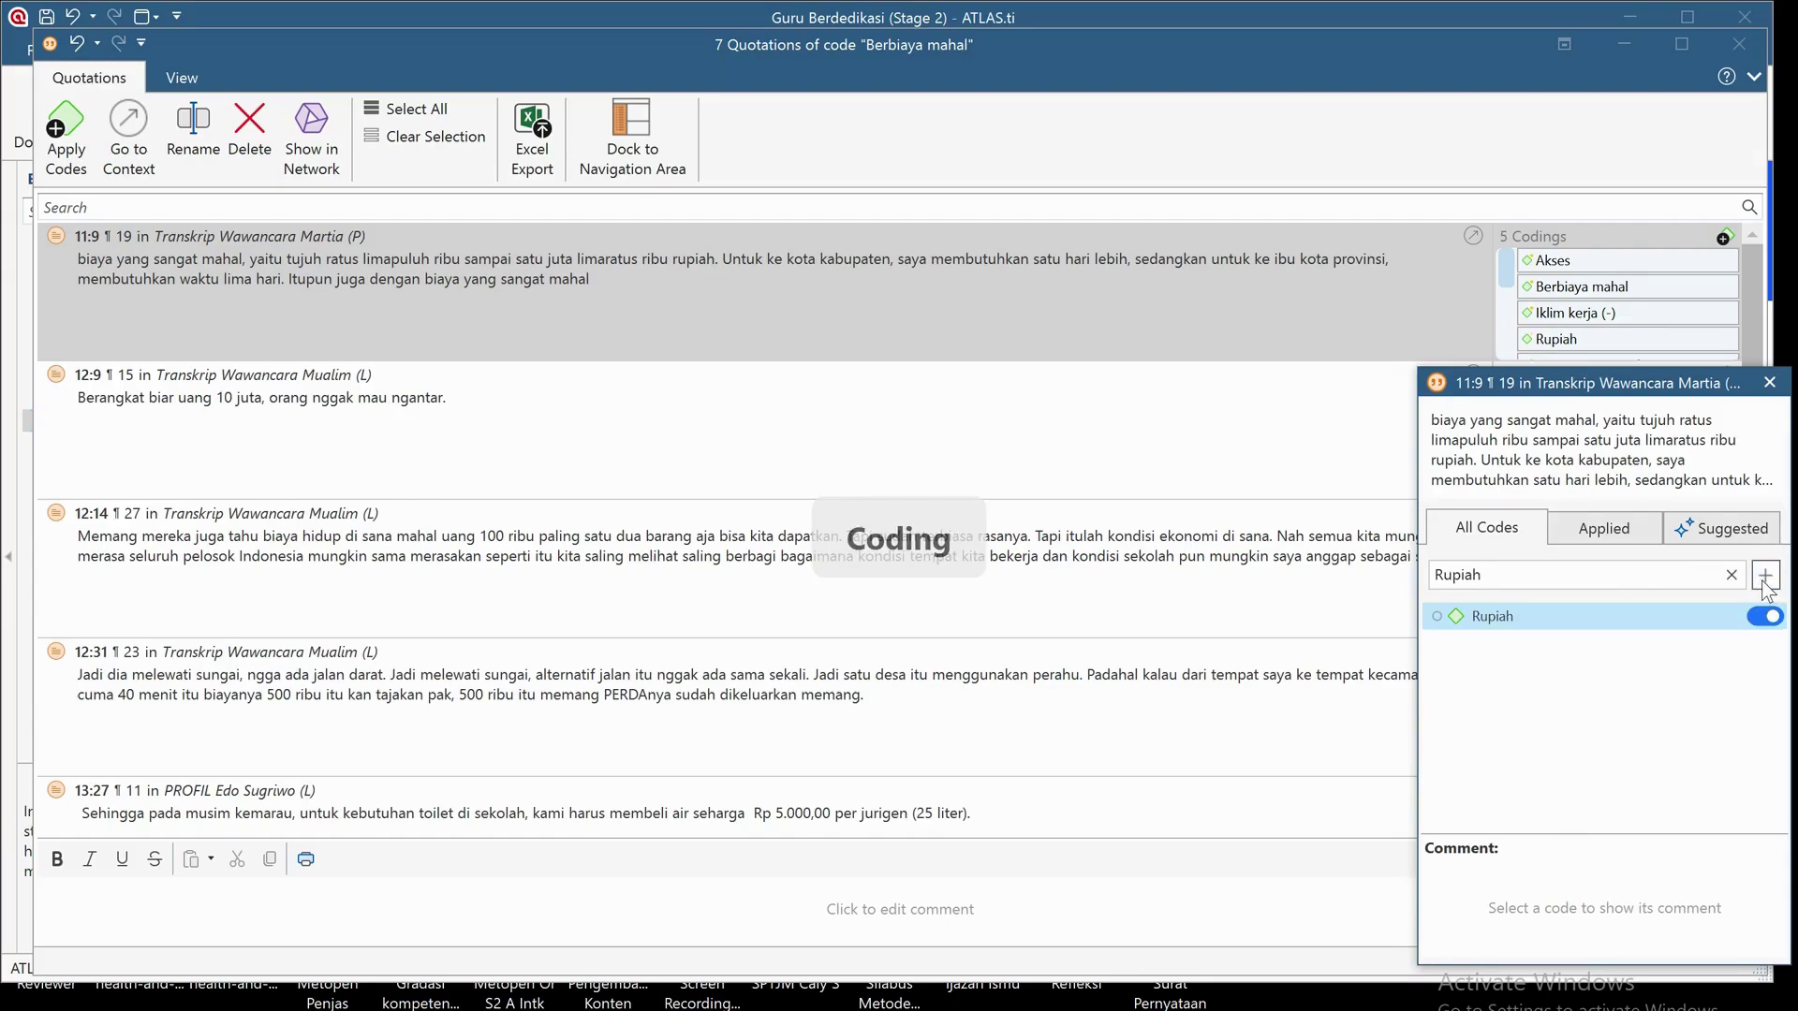
{"action": "left_click", "coordinate": [1769, 383]}
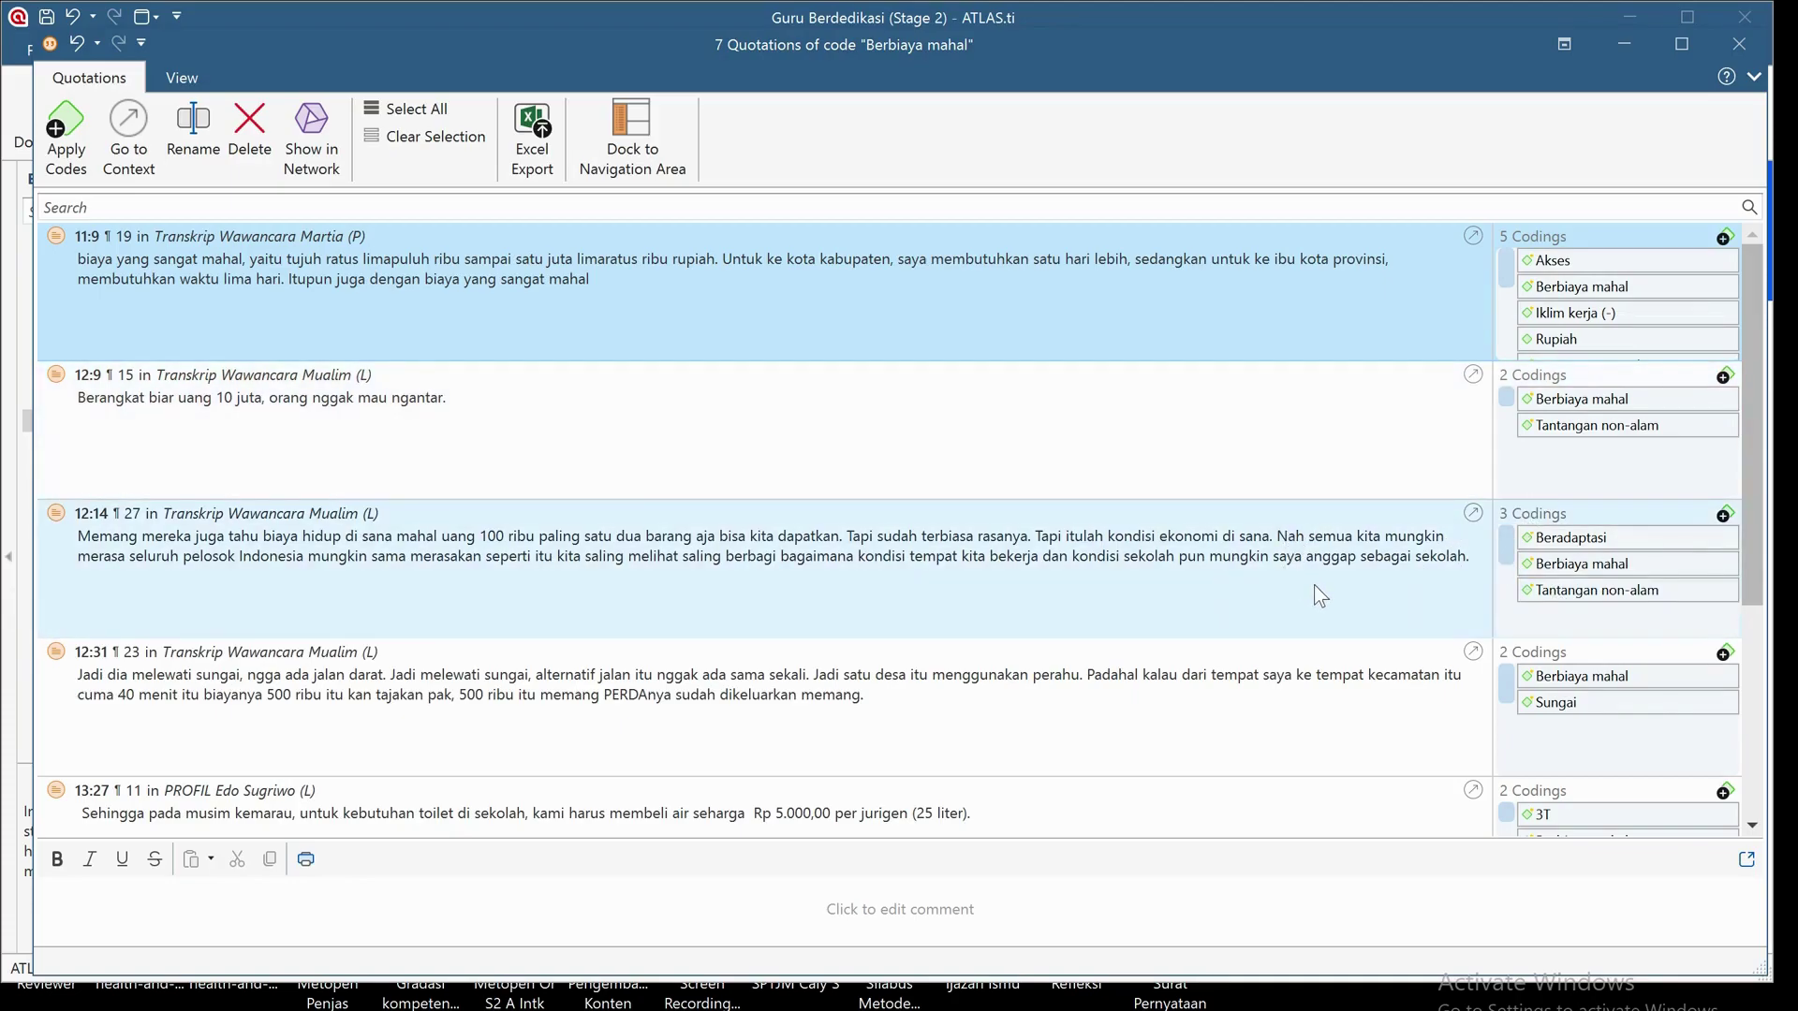
Step: Remove the code Beradaptasi from quotation 12:14 and close the quotation list after checking the remaining quotations
{"action": "left_click", "coordinate": [1323, 581]}
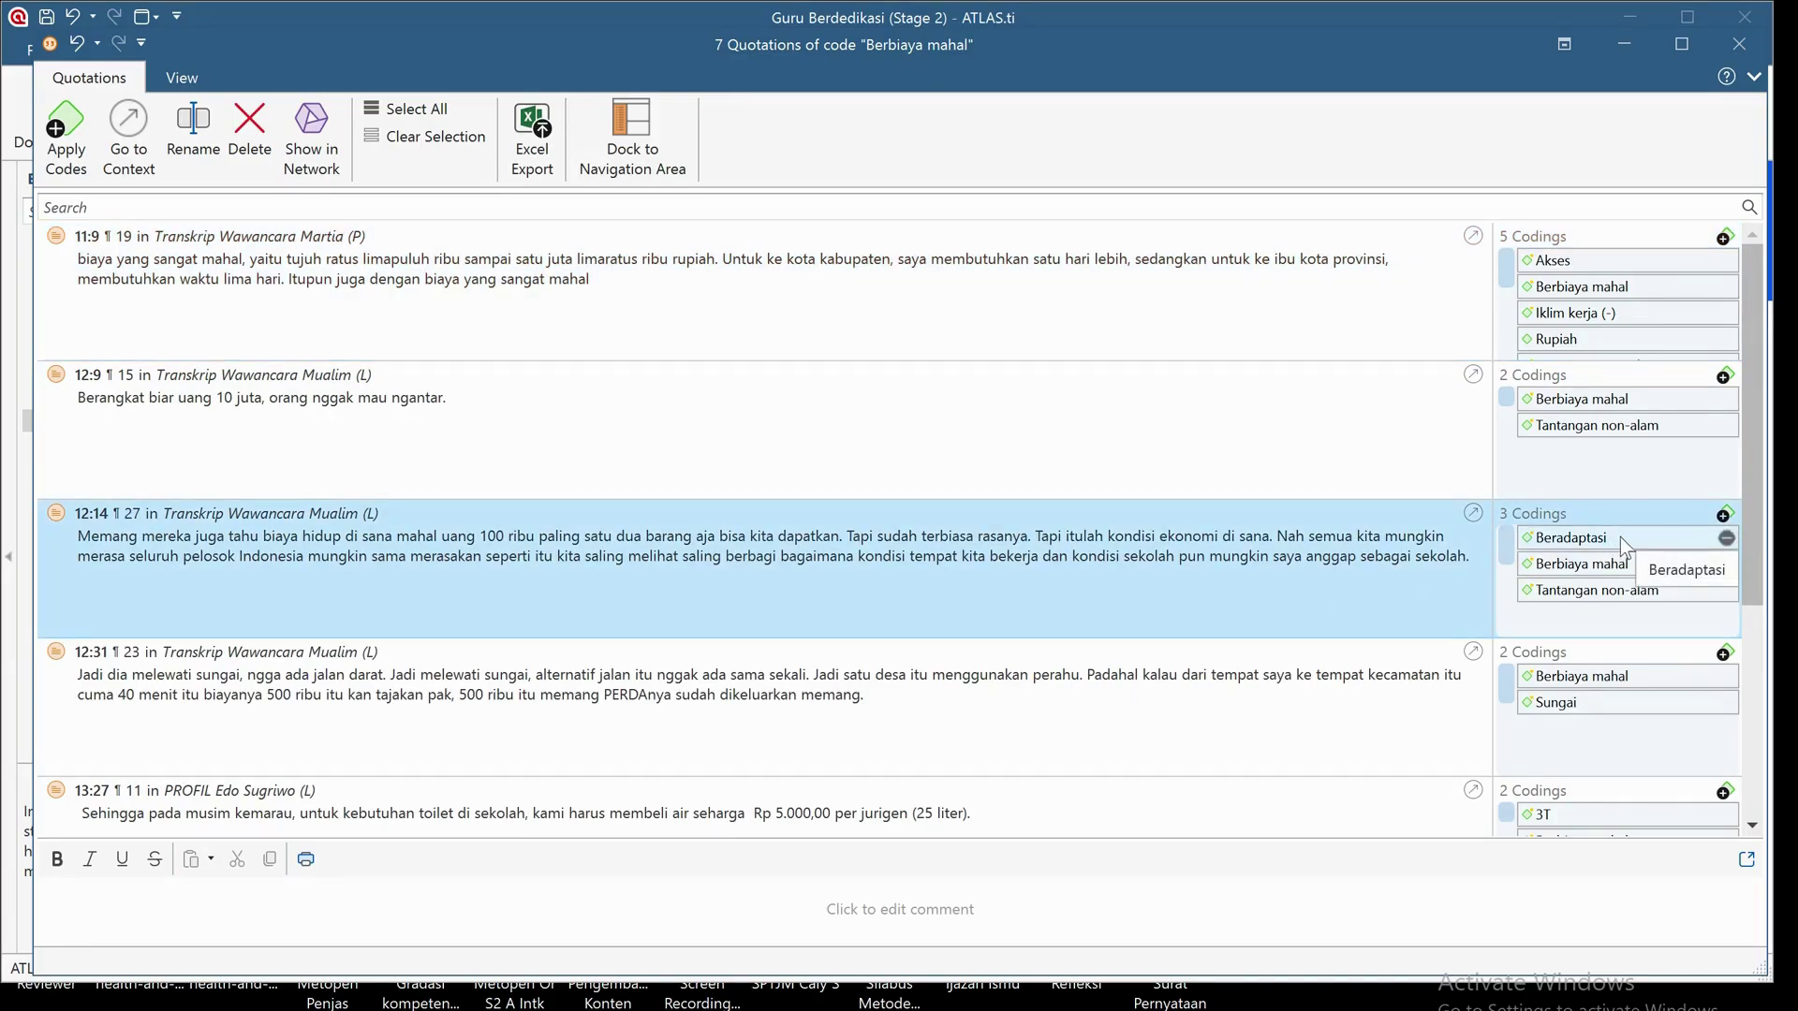
{"action": "left_click", "coordinate": [1726, 539]}
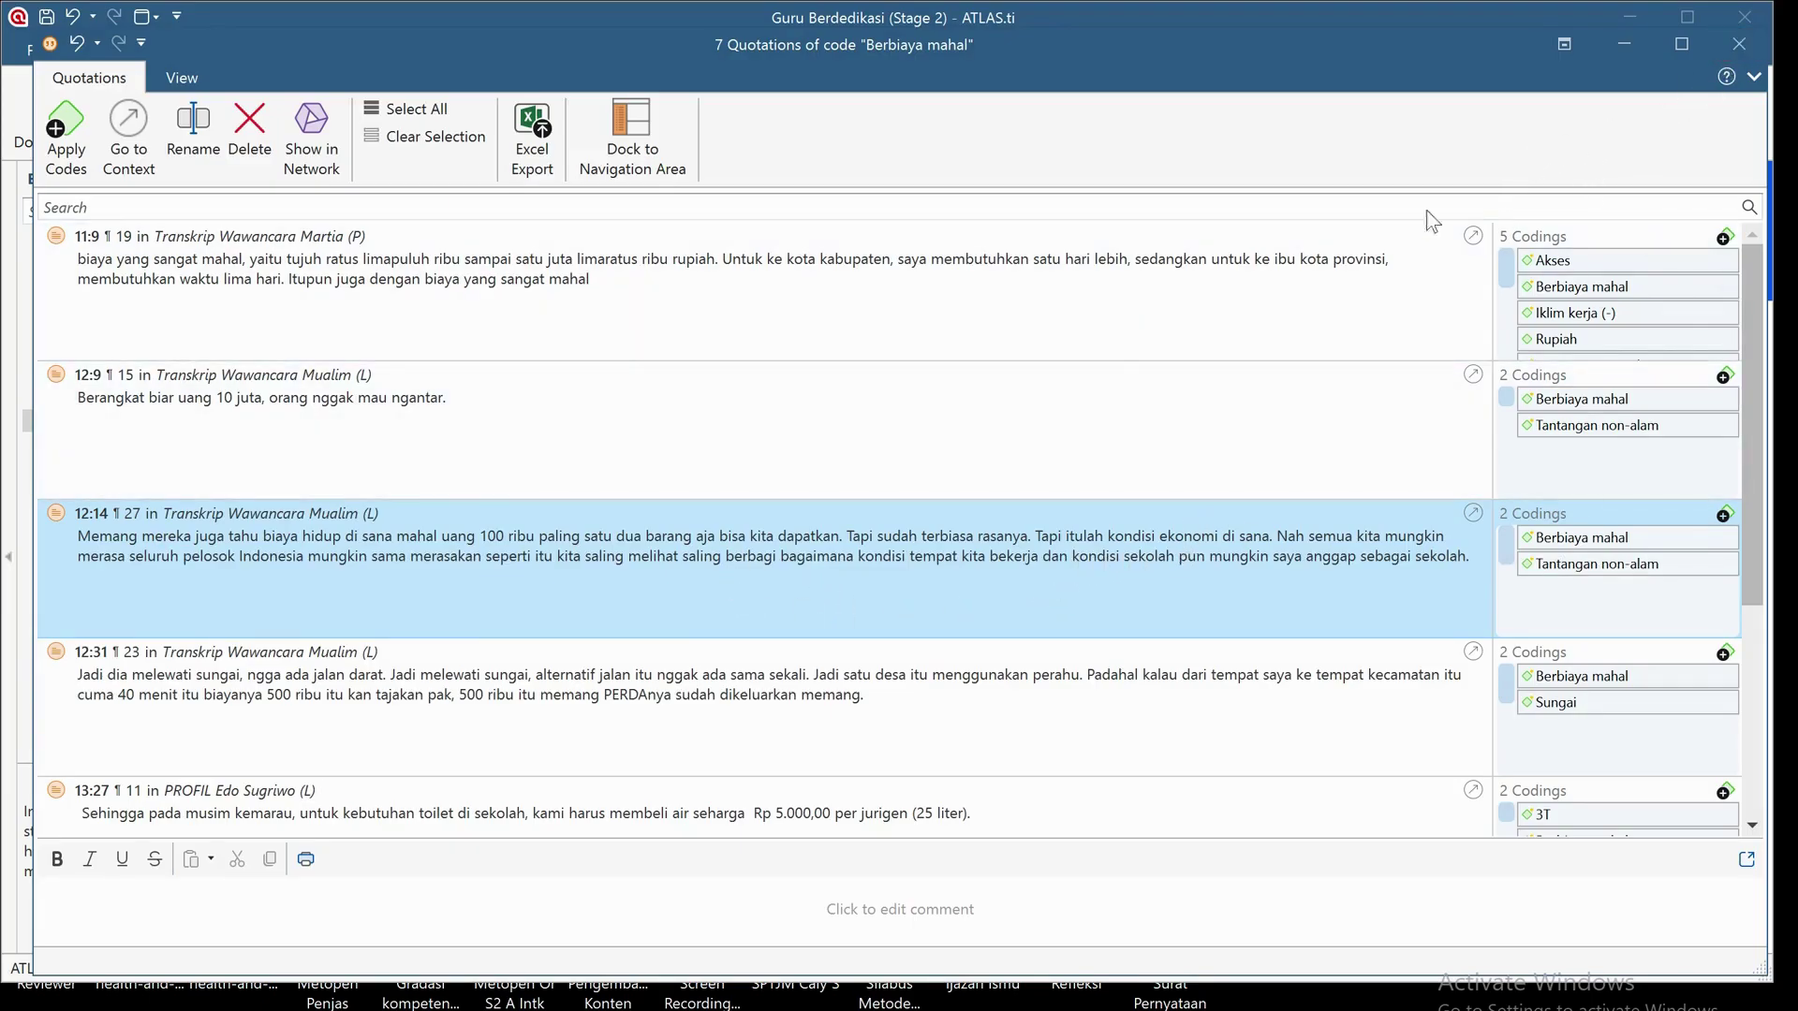
{"action": "scroll", "coordinate": [1093, 499], "scroll_direction": "down", "scroll_amount": 3}
{"action": "scroll", "coordinate": [1087, 509], "scroll_direction": "up", "scroll_amount": 3}
{"action": "scroll", "coordinate": [968, 466], "scroll_direction": "down", "scroll_amount": 3}
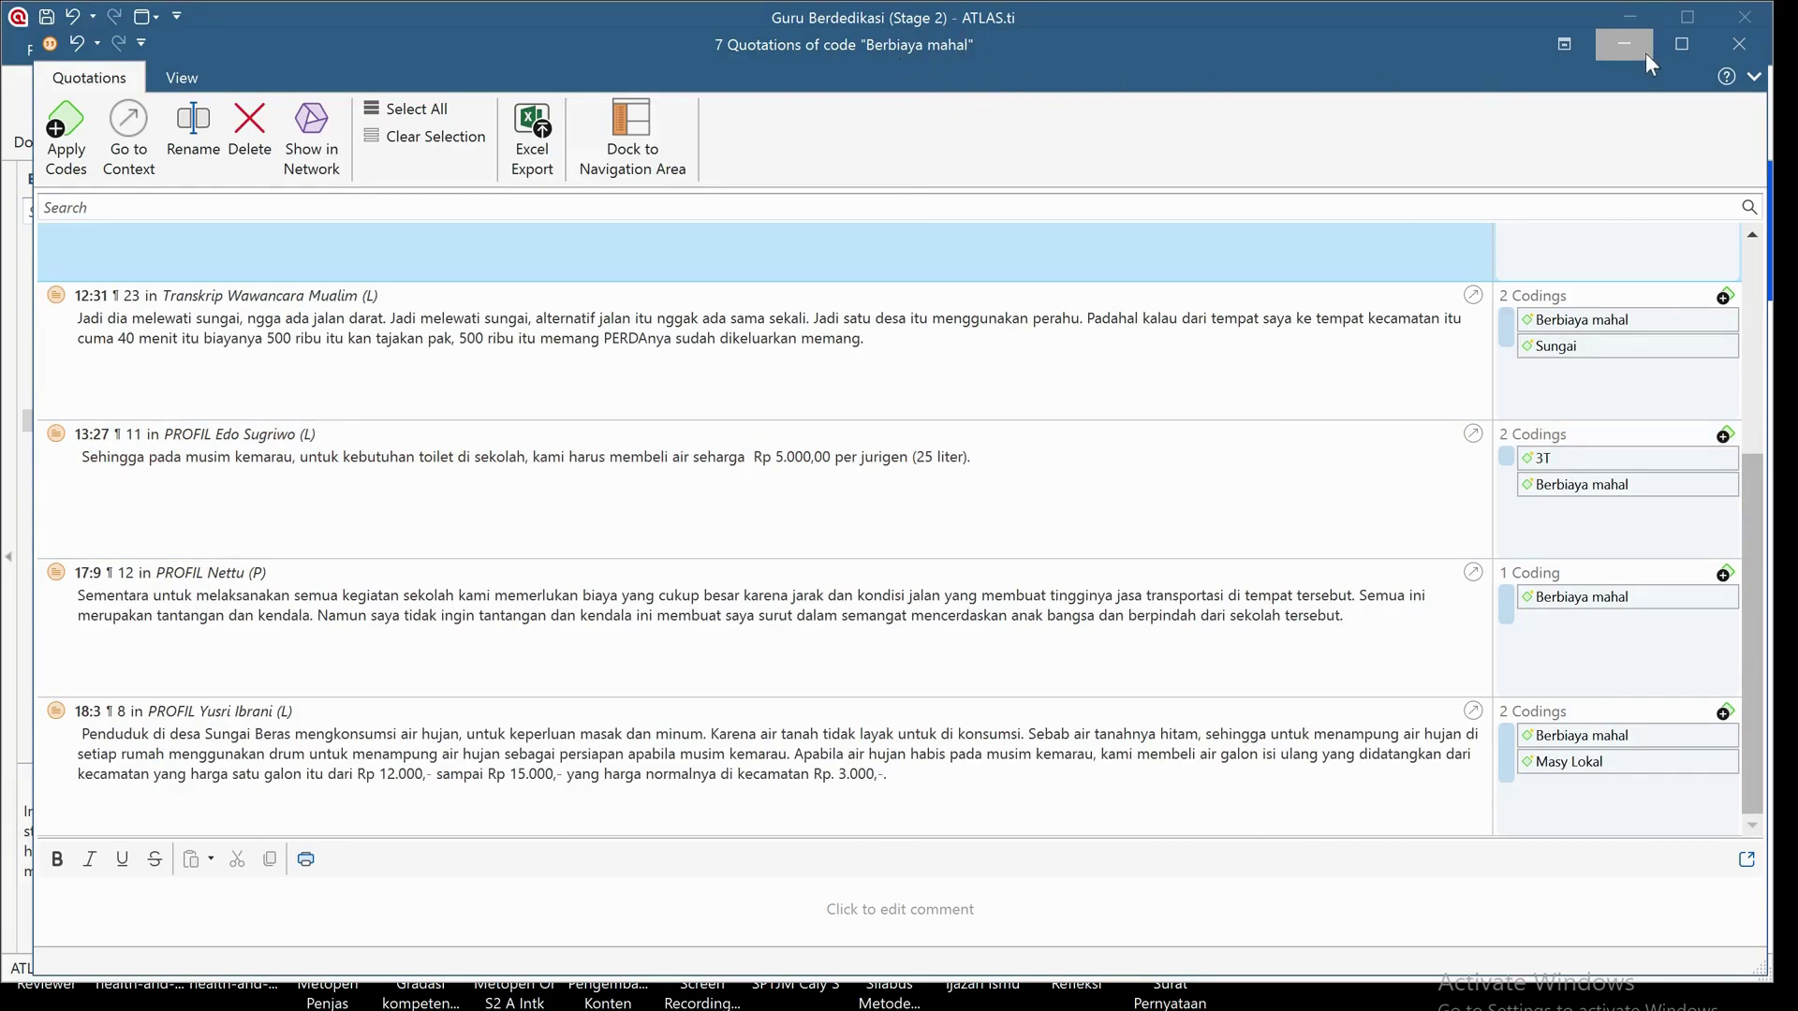
{"action": "left_click", "coordinate": [1735, 49]}
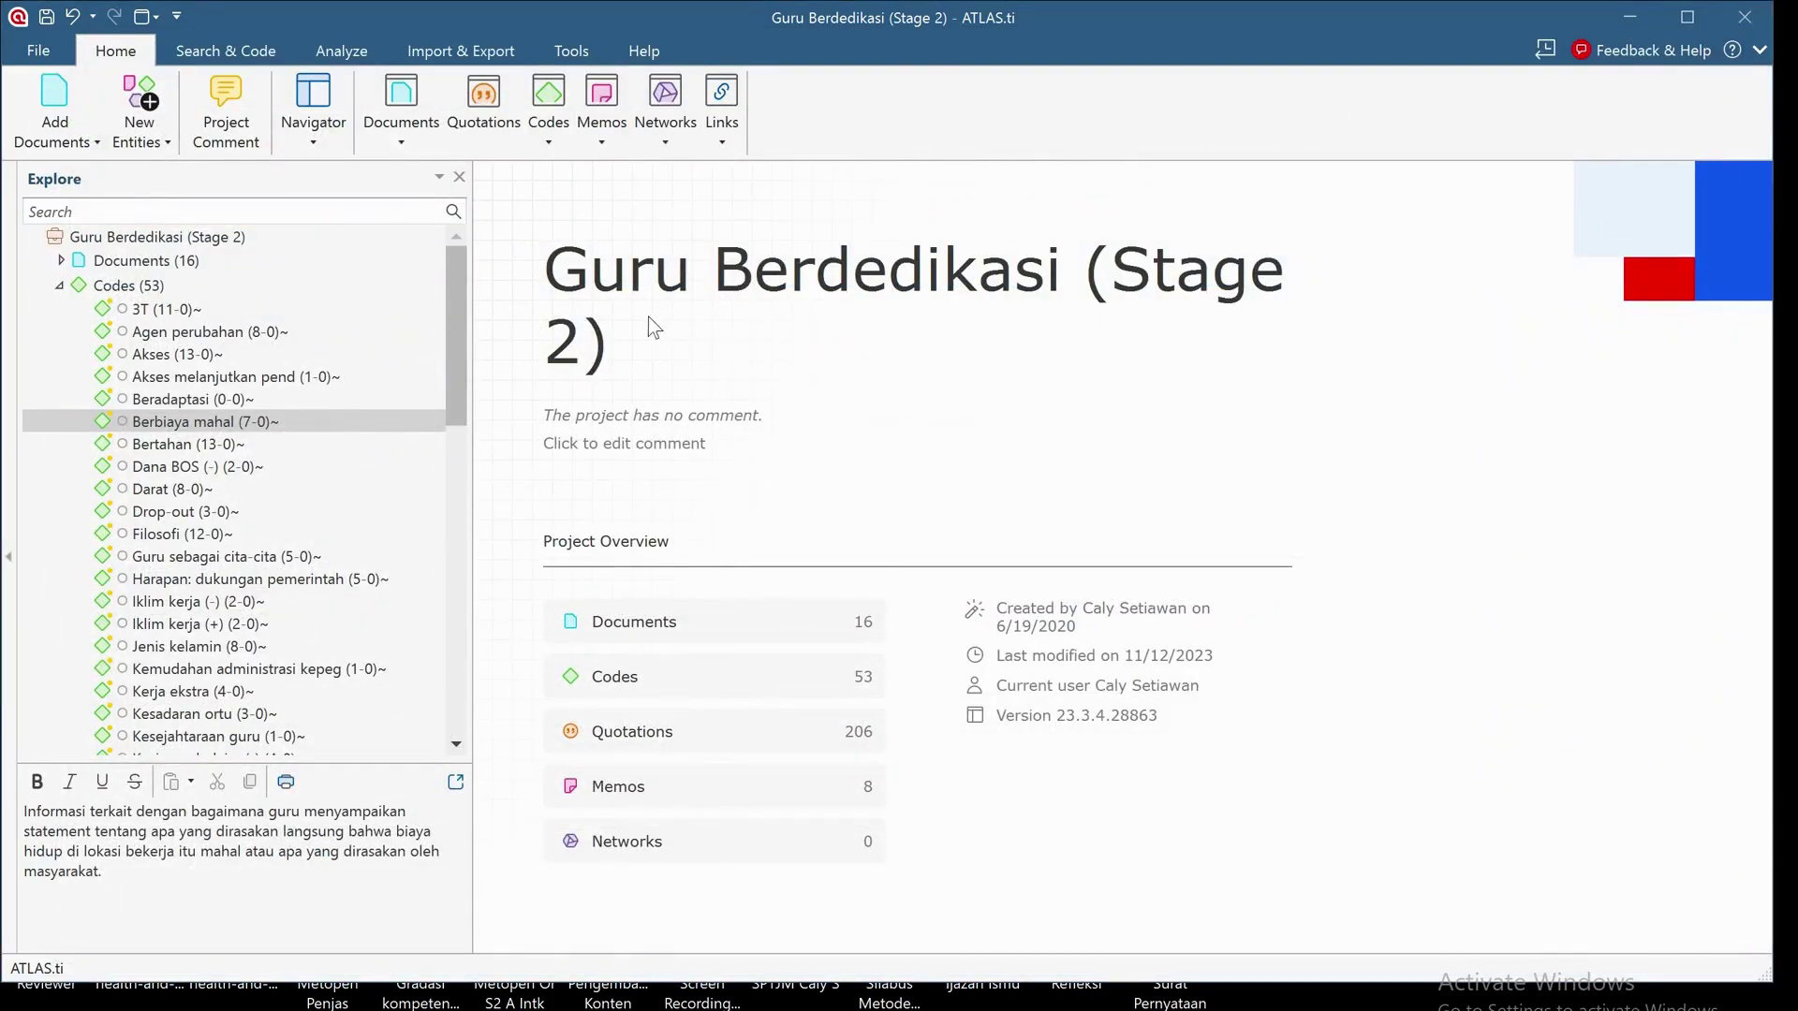
Step: Rename the code Berbiaya mahal as Ekonomi Tinggi
{"action": "right_click", "coordinate": [210, 418]}
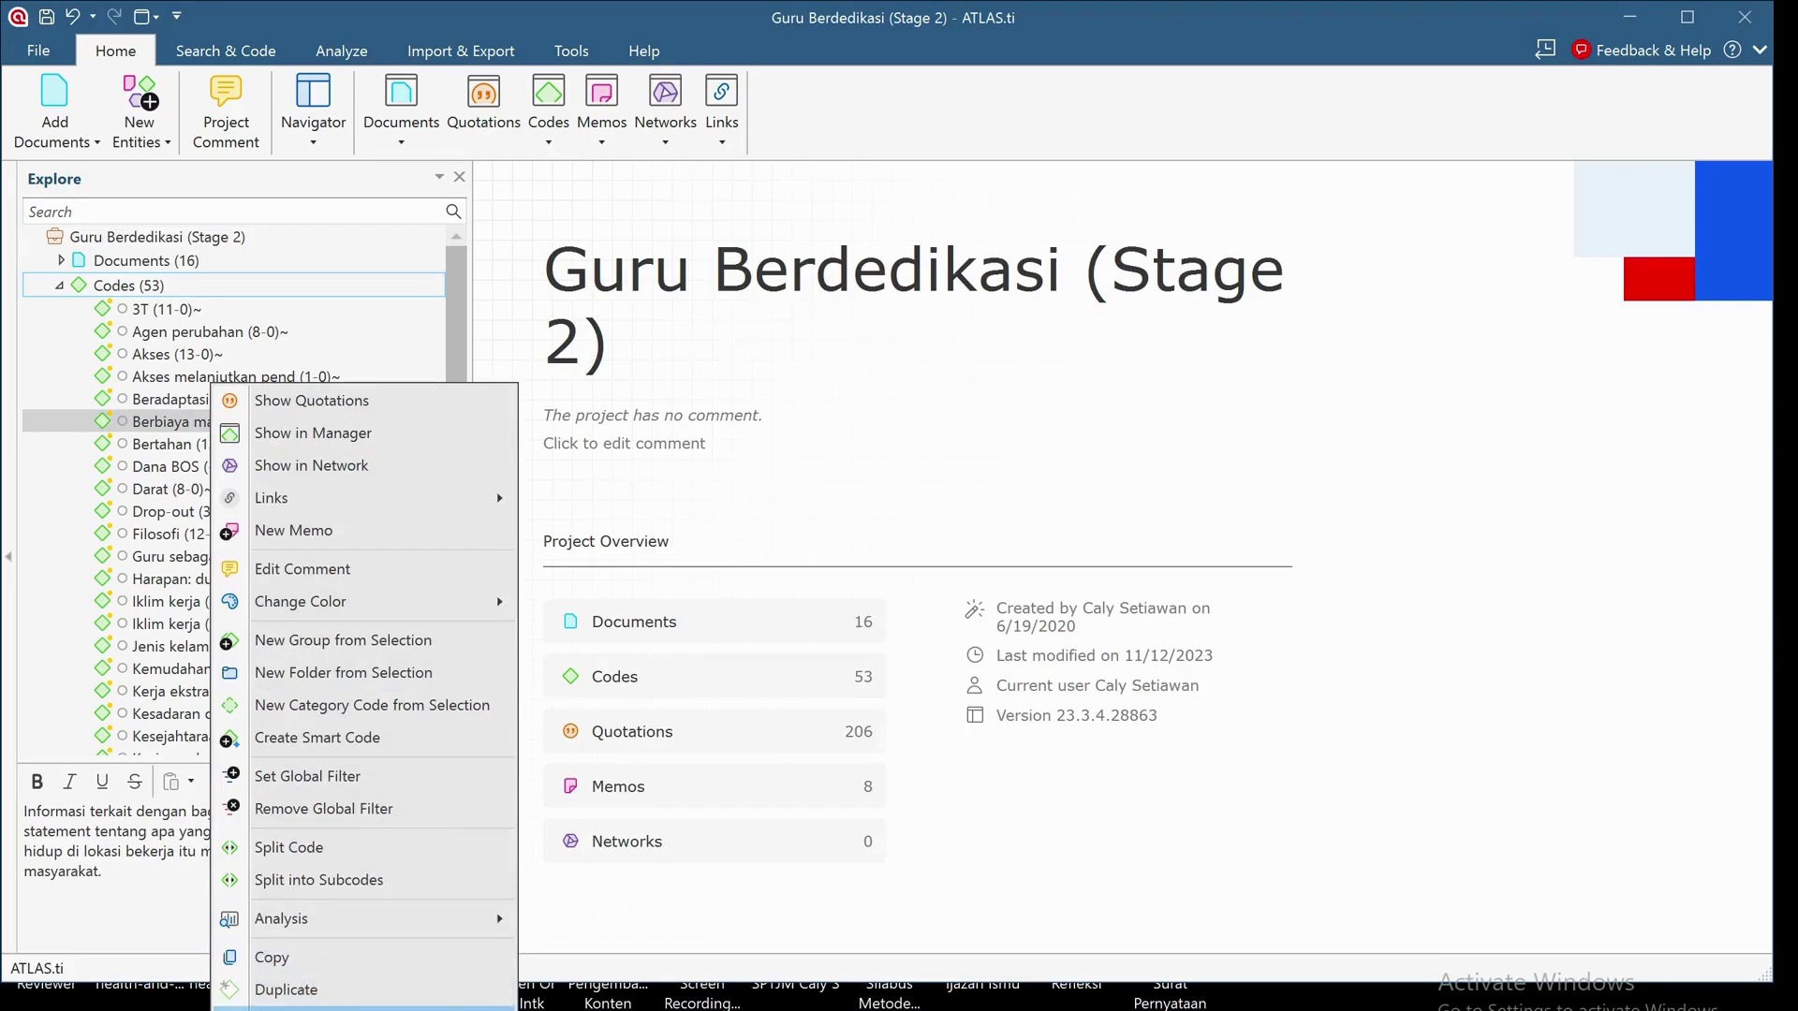
{"action": "left_click", "coordinate": [281, 1009]}
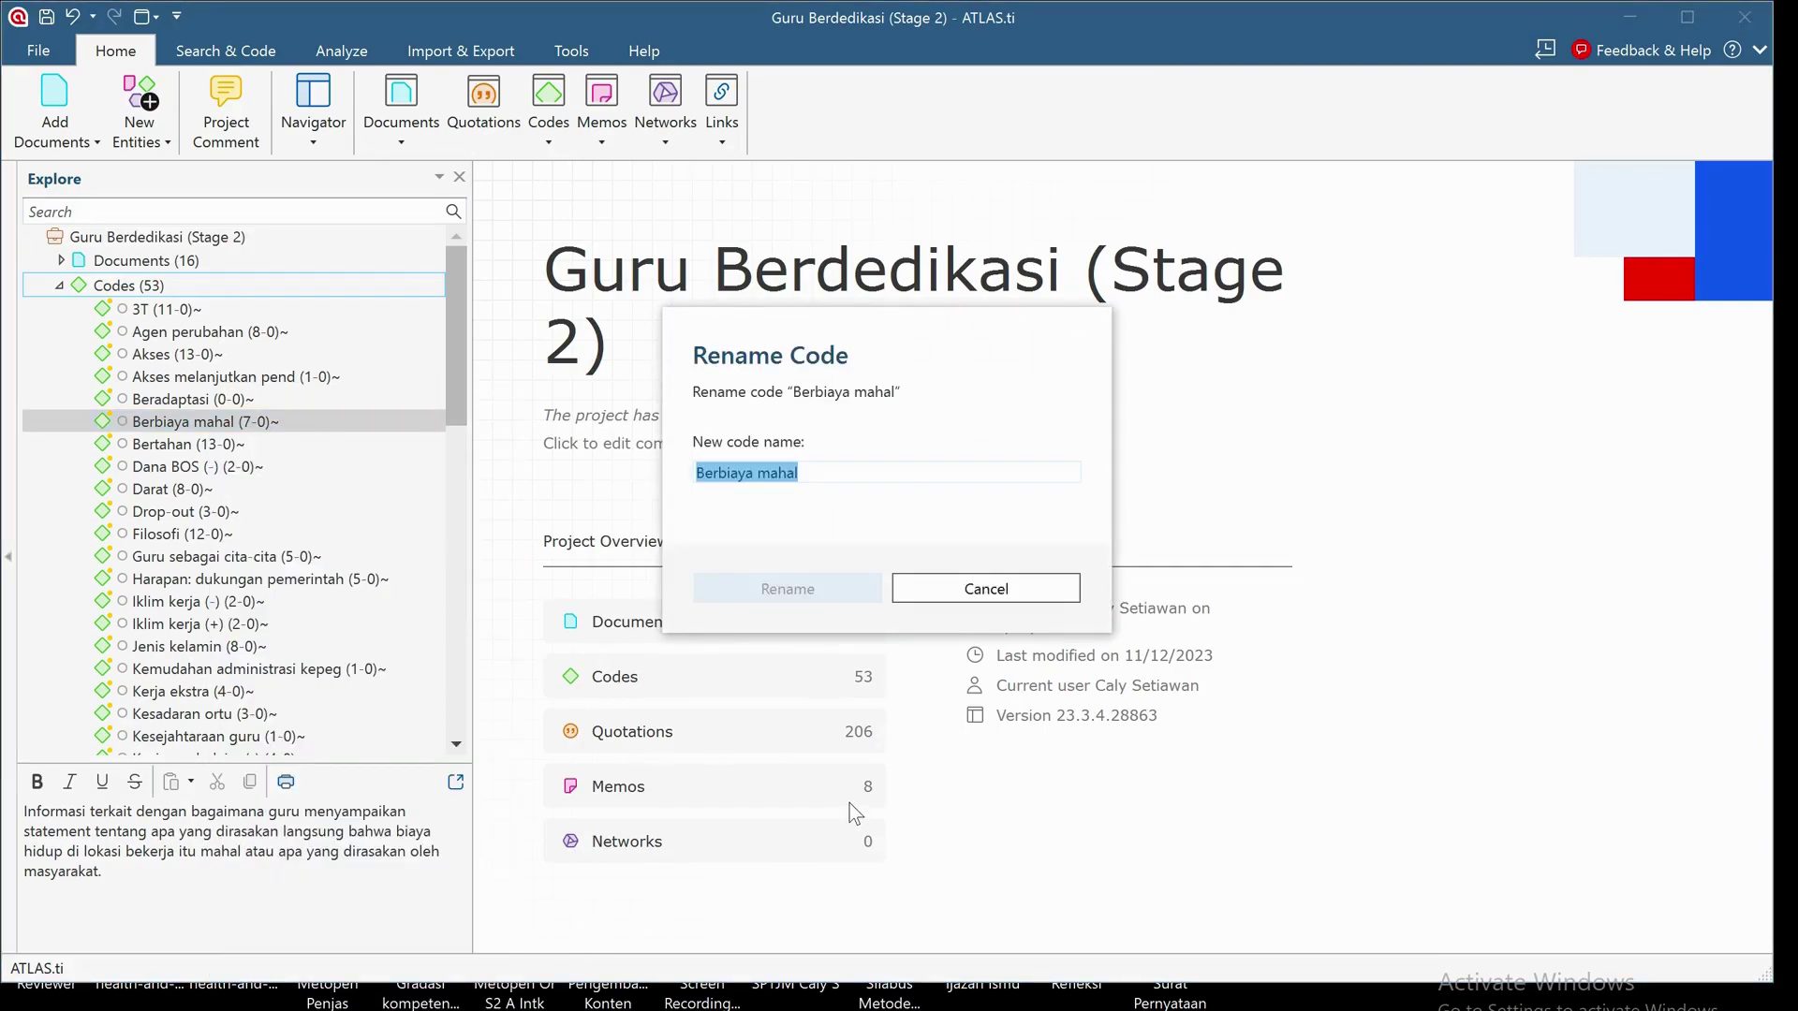
{"action": "type", "text": "Ek"}
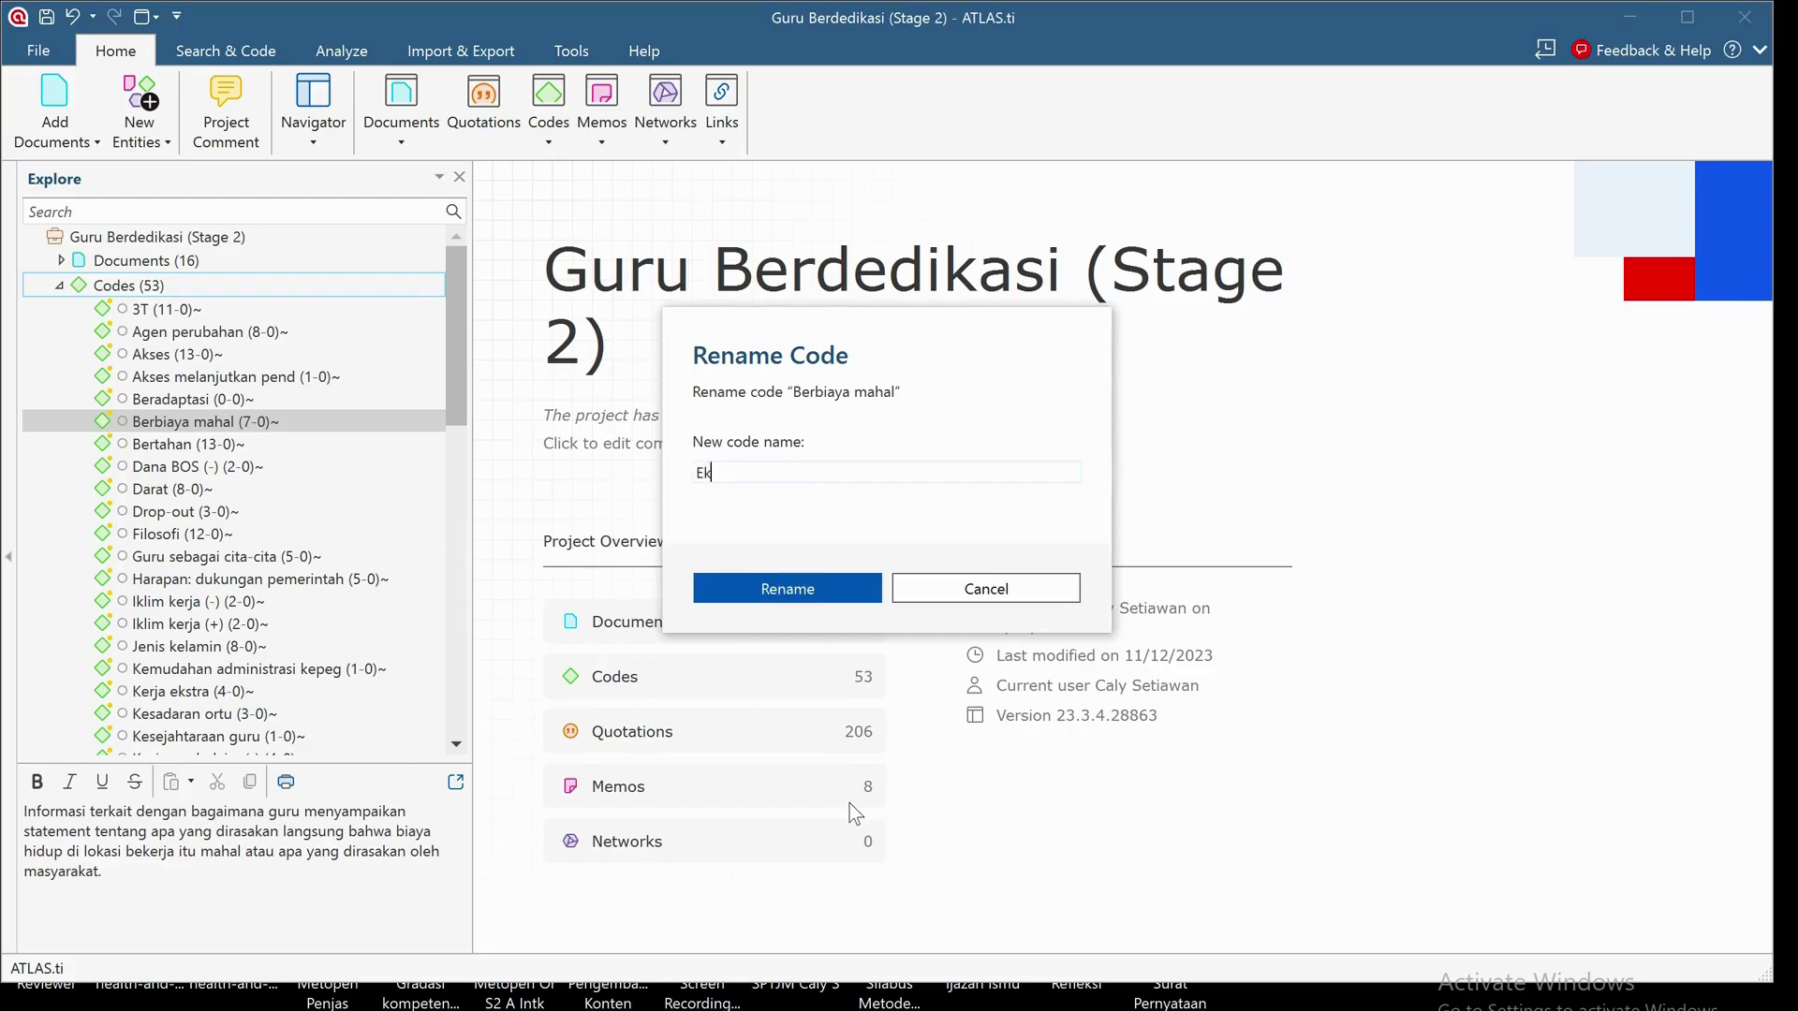
{"action": "type", "text": "p"}
{"action": "key", "text": "BackSpace"}
{"action": "type", "text": "onomi Tinggi"}
{"action": "left_click", "coordinate": [788, 589]}
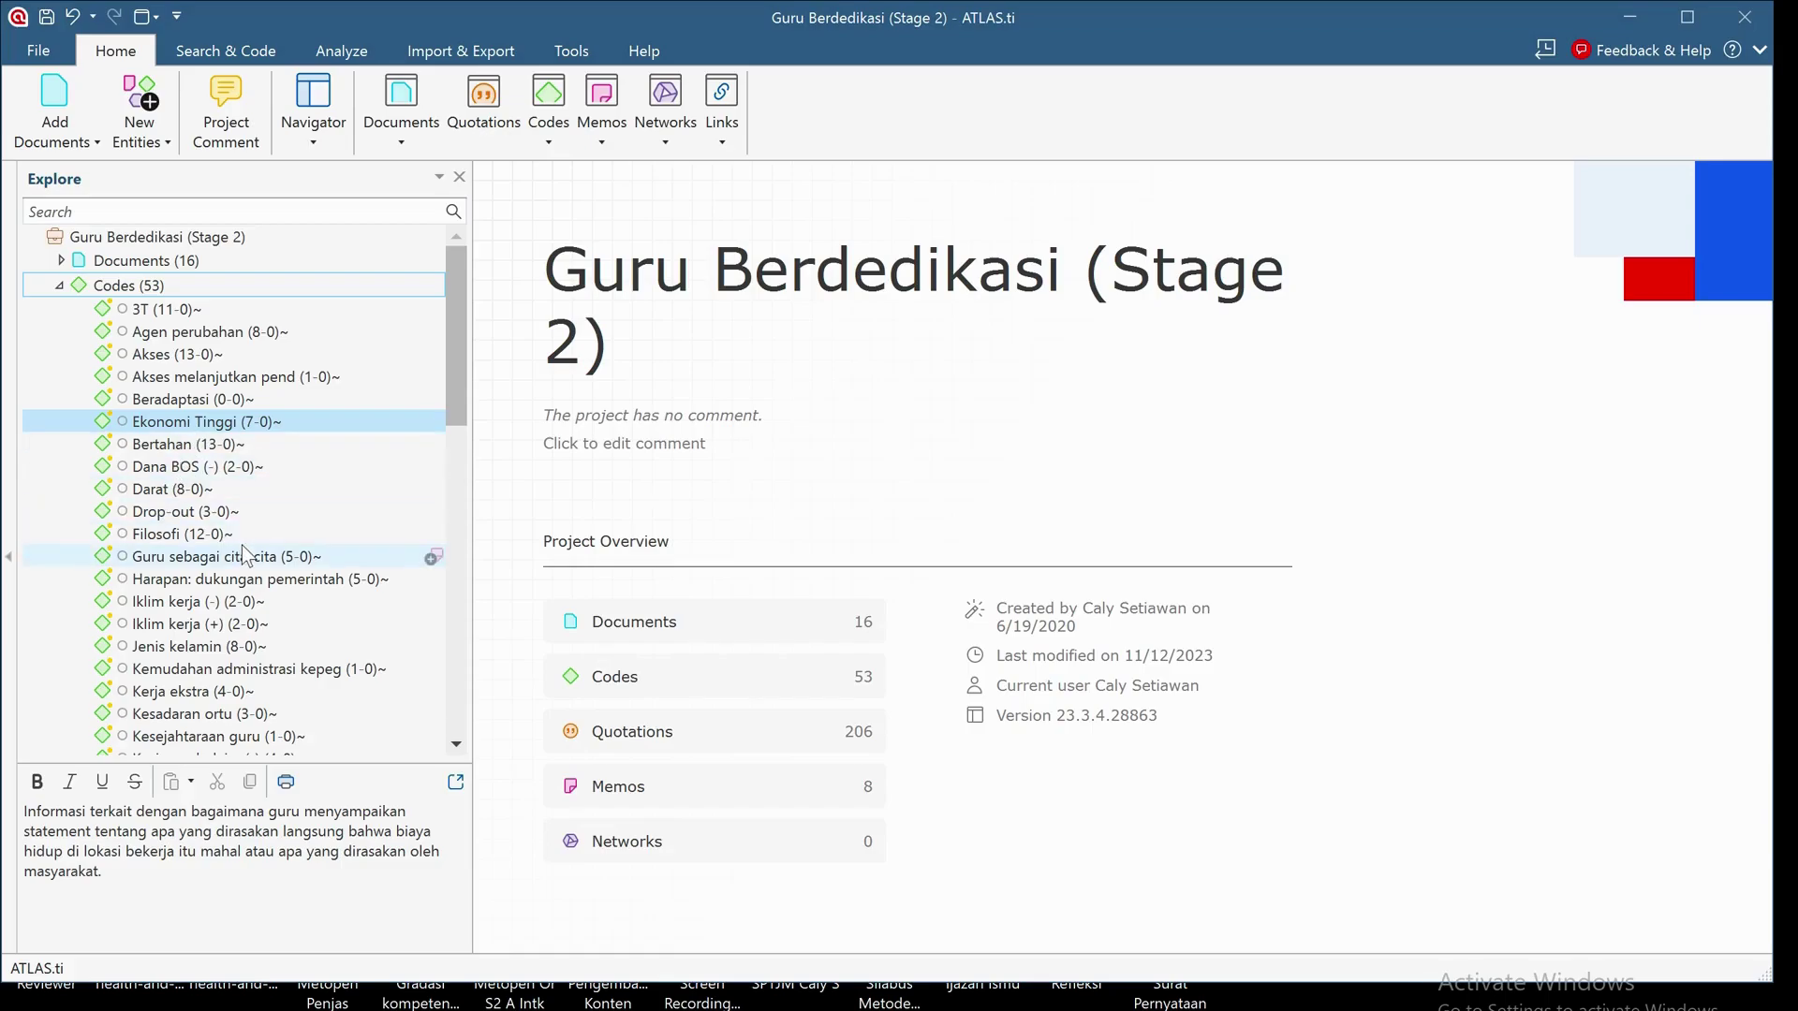
Step: Narrow the project explorer and open the Code Manager
{"action": "scroll", "coordinate": [243, 554], "scroll_direction": "down", "scroll_amount": 10}
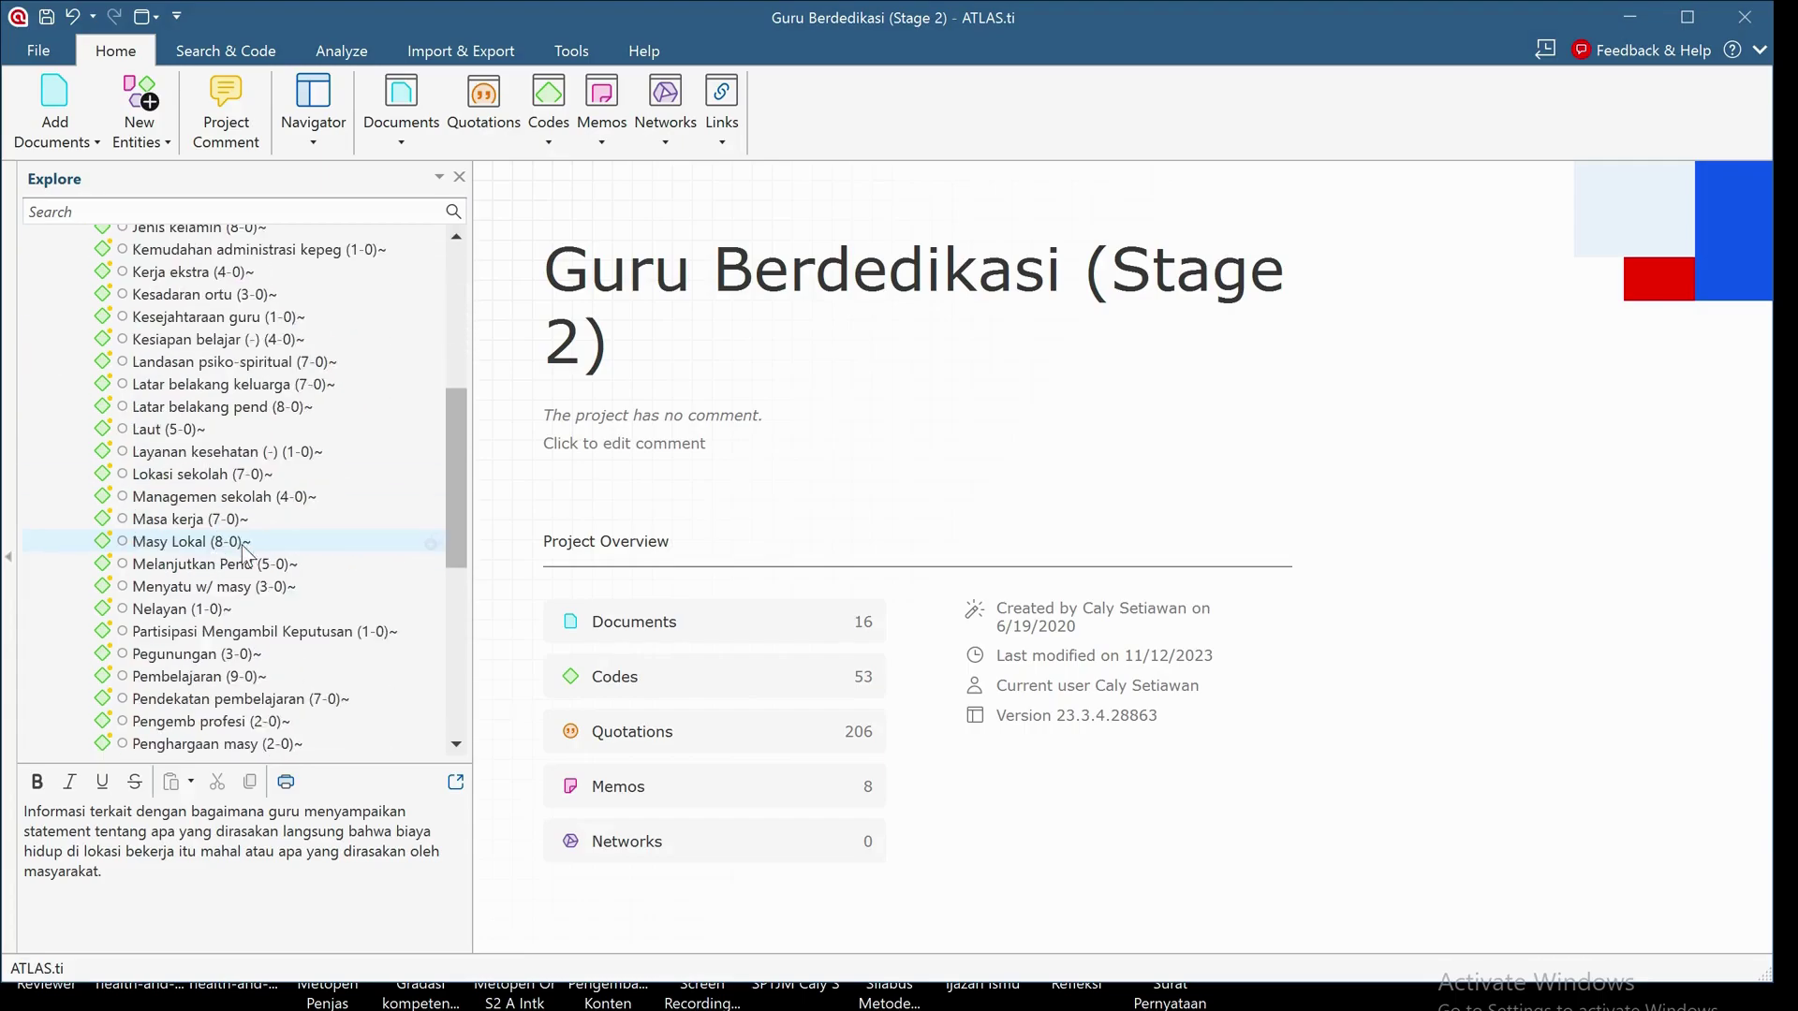
{"action": "scroll", "coordinate": [246, 554], "scroll_direction": "down", "scroll_amount": 8}
{"action": "scroll", "coordinate": [245, 554], "scroll_direction": "up", "scroll_amount": 12}
{"action": "scroll", "coordinate": [242, 547], "scroll_direction": "up", "scroll_amount": 4}
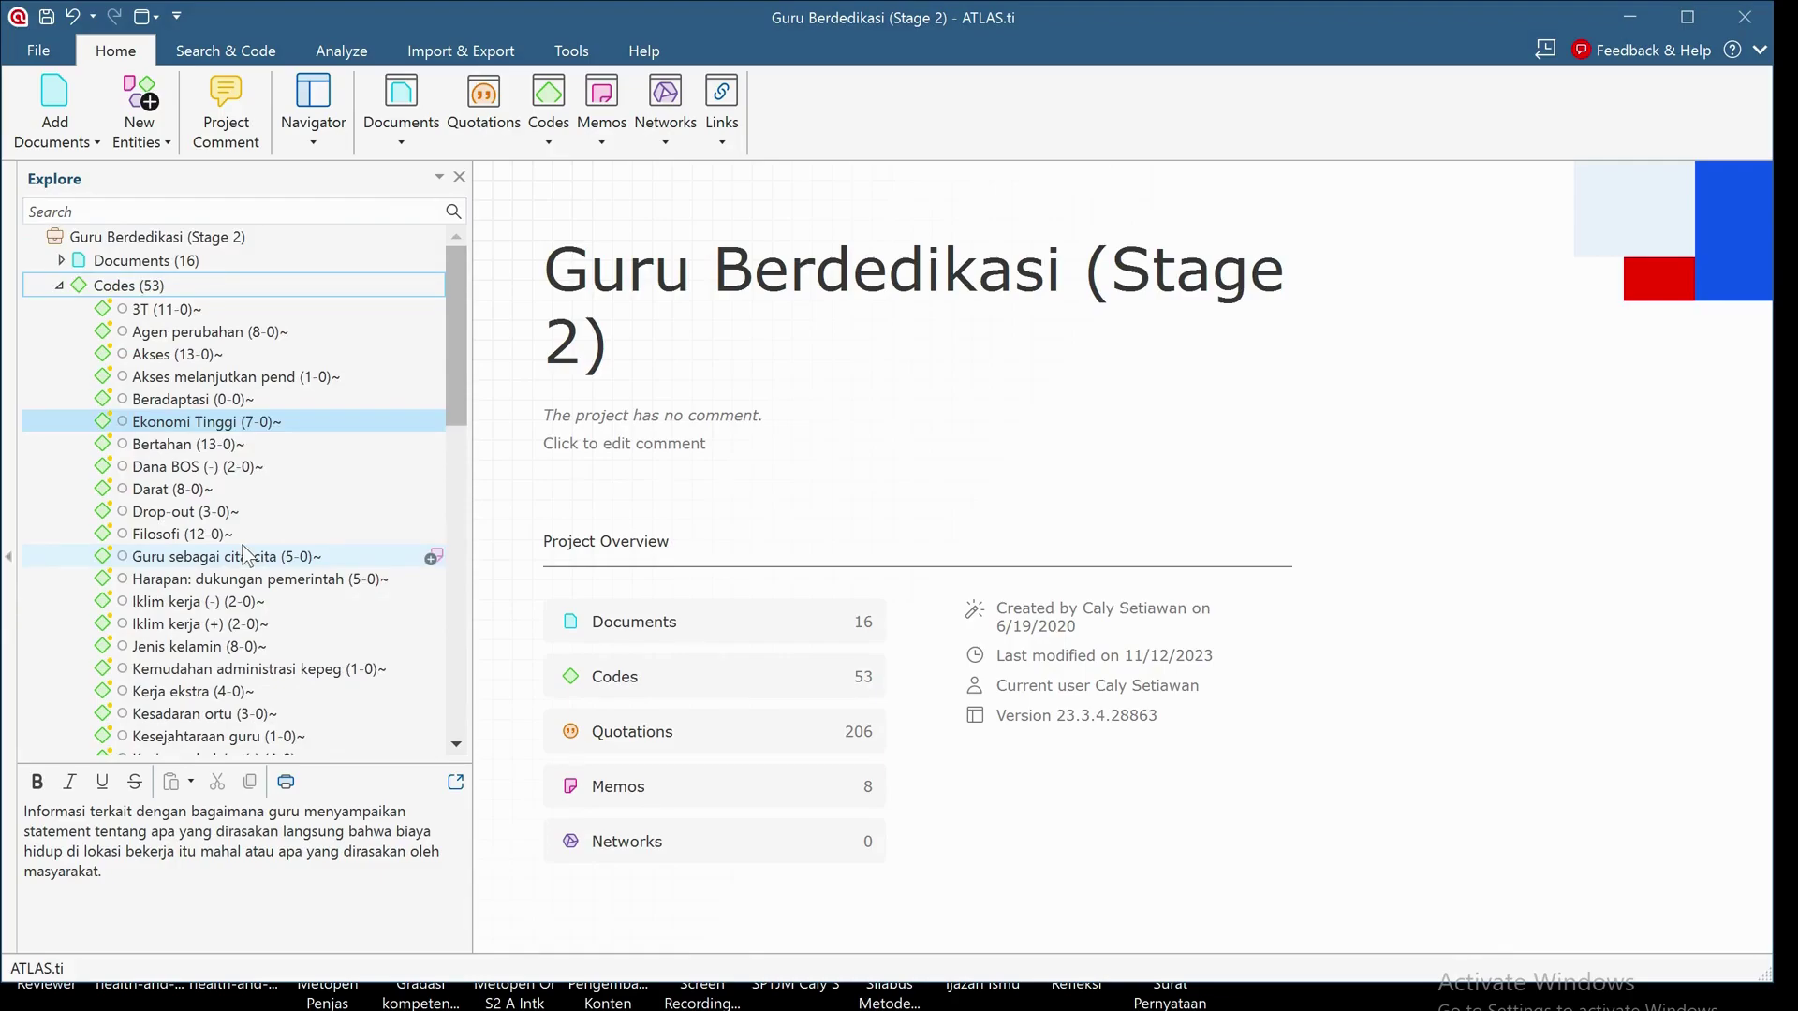
{"action": "left_click_drag", "start_coordinate": [468, 456], "coordinate": [413, 453]}
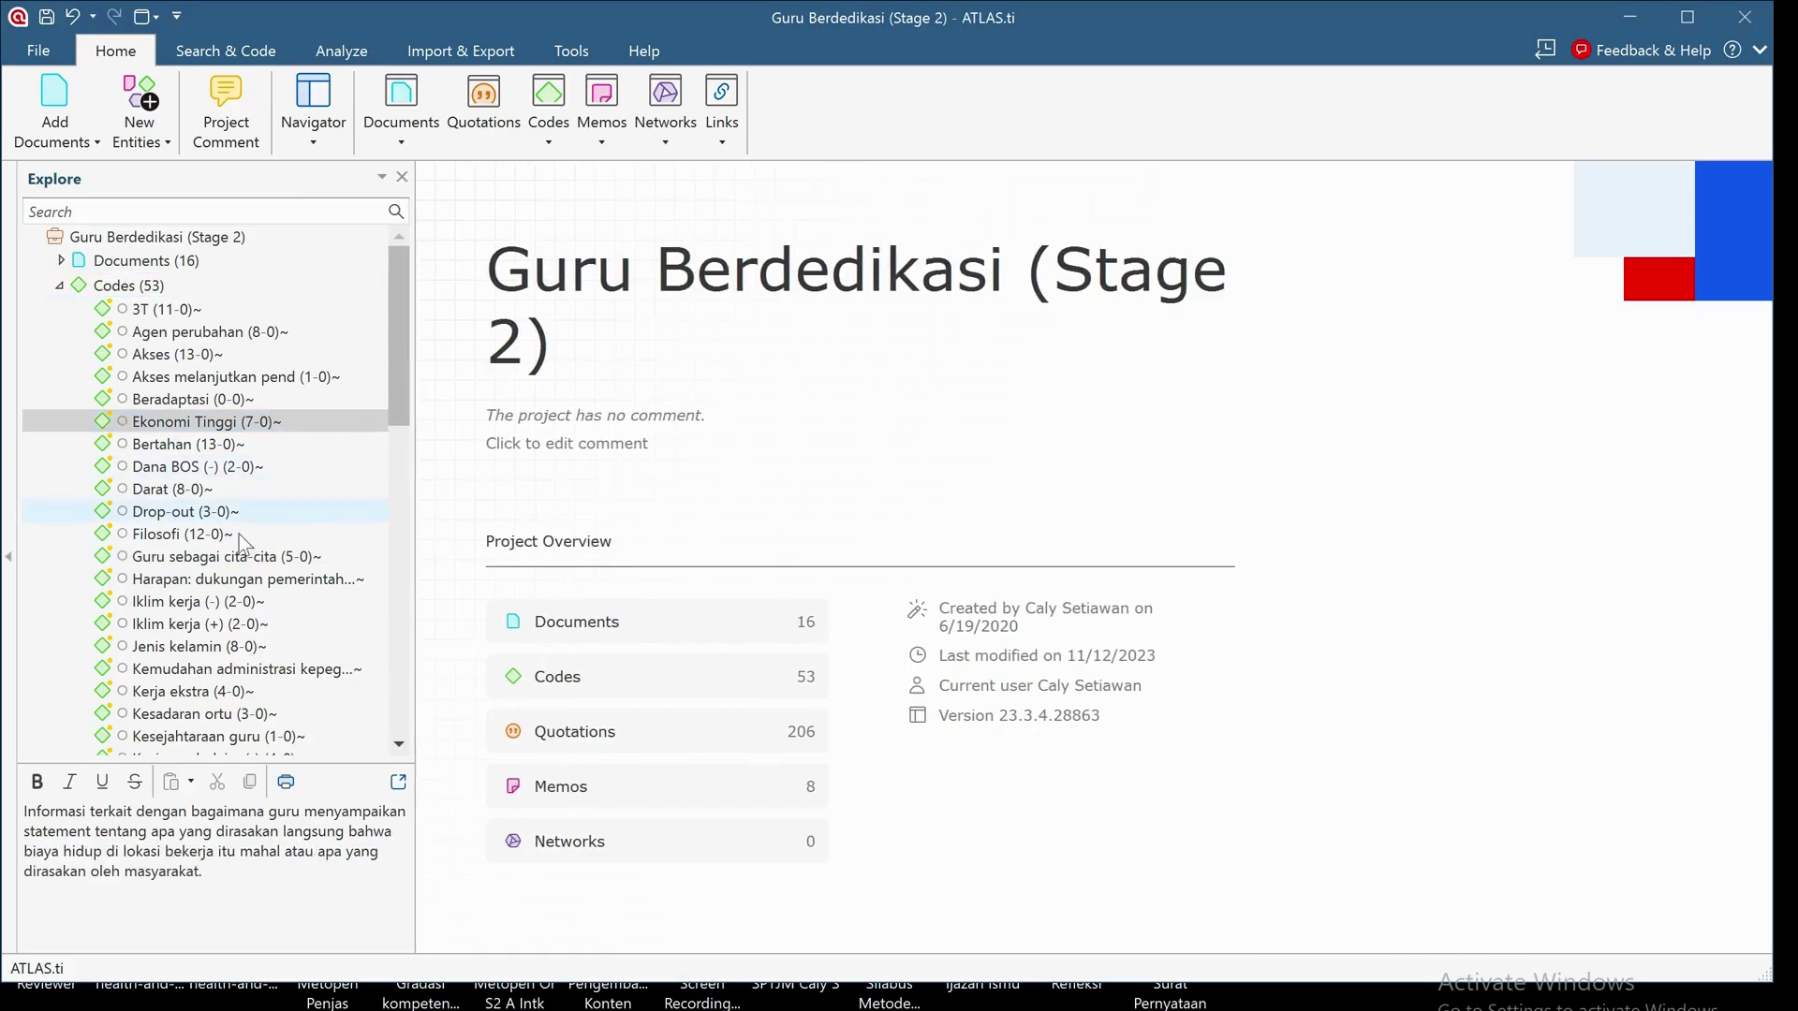
{"action": "left_click", "coordinate": [558, 145]}
{"action": "left_click", "coordinate": [543, 174]}
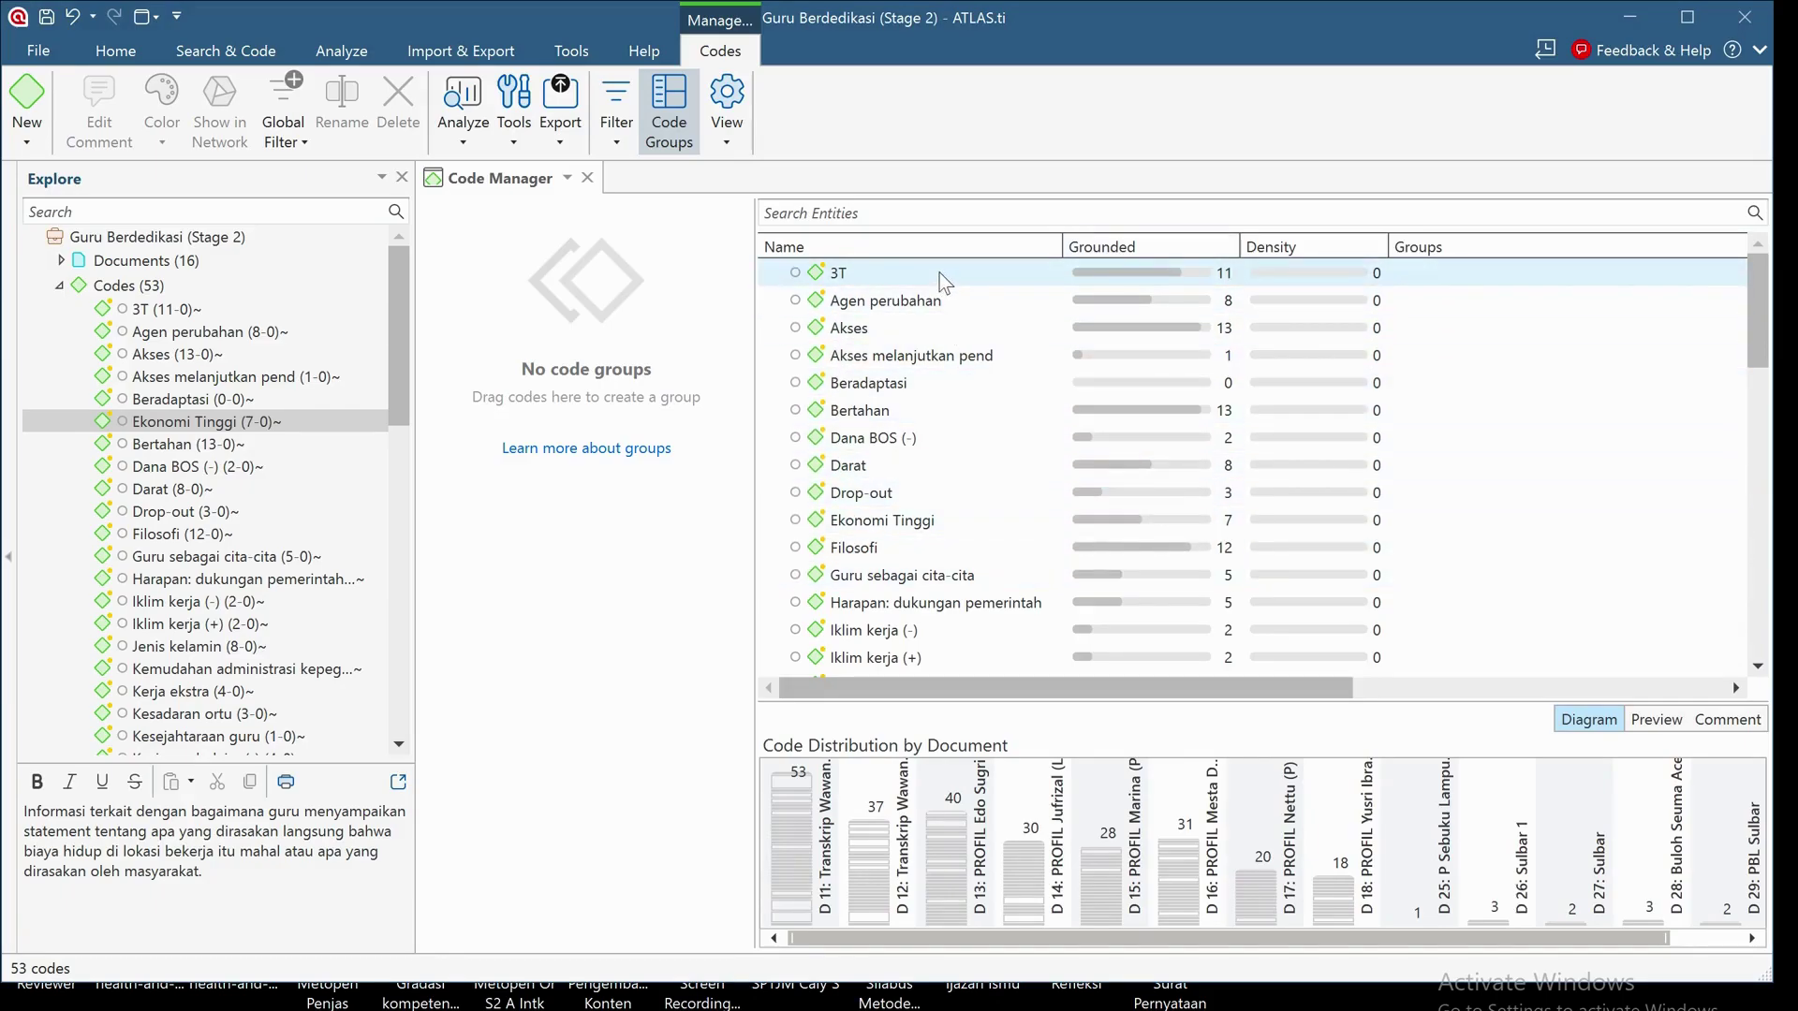
Step: Show the document distribution of the code Akses and narrow the Name column of the code list
{"action": "left_click", "coordinate": [1200, 329]}
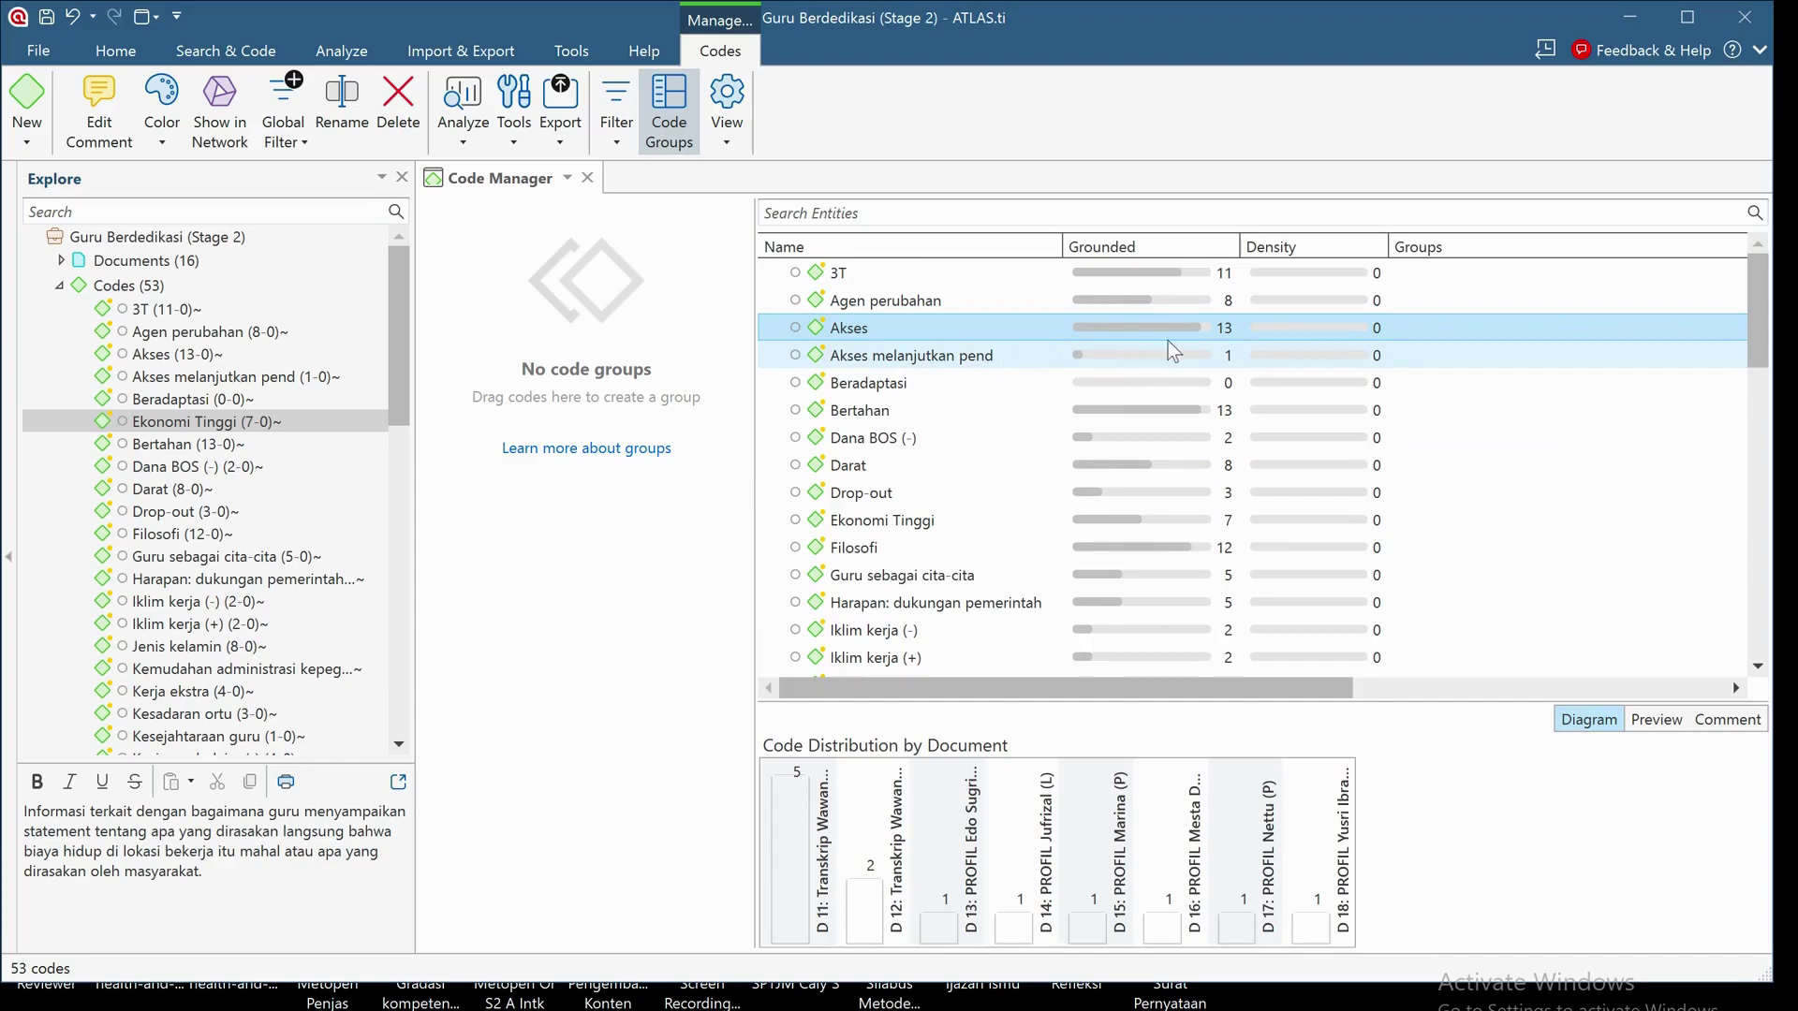
{"action": "left_click_drag", "start_coordinate": [1062, 246], "coordinate": [1030, 247]}
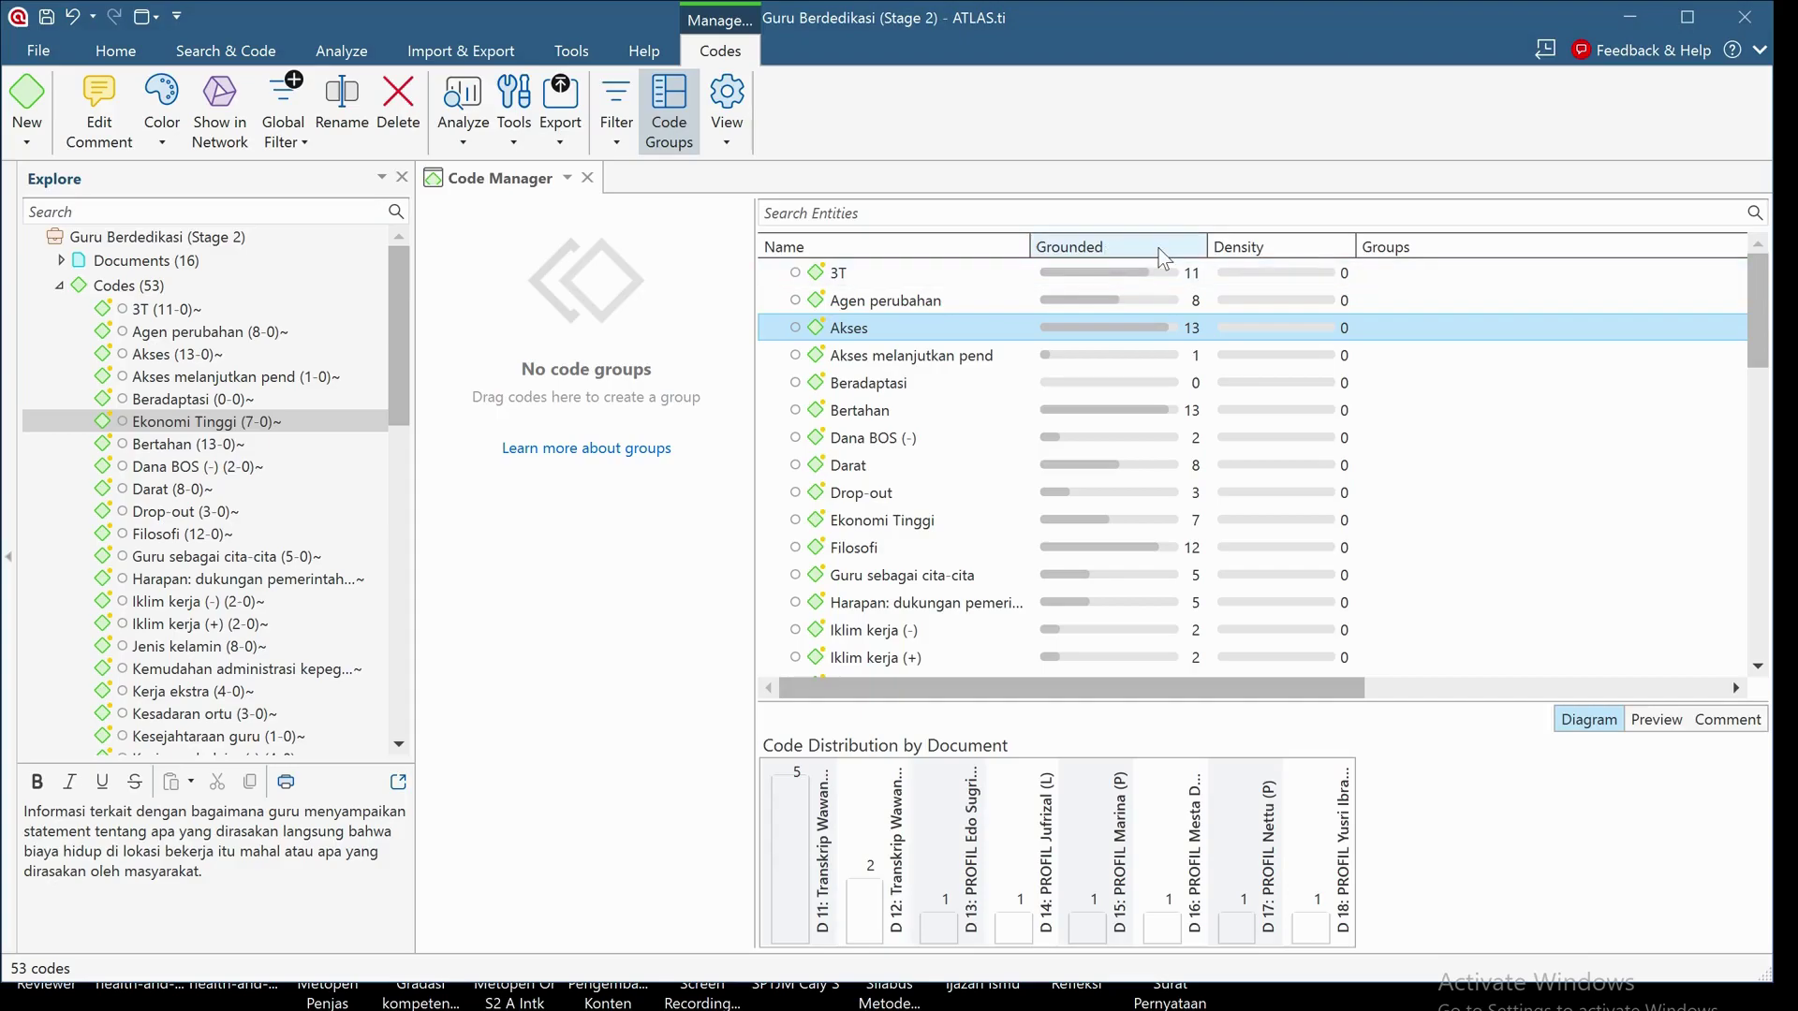
Step: Sort the codes by Grounded, compare ascending with descending order, and leave the list in ascending order
{"action": "left_click", "coordinate": [1129, 245]}
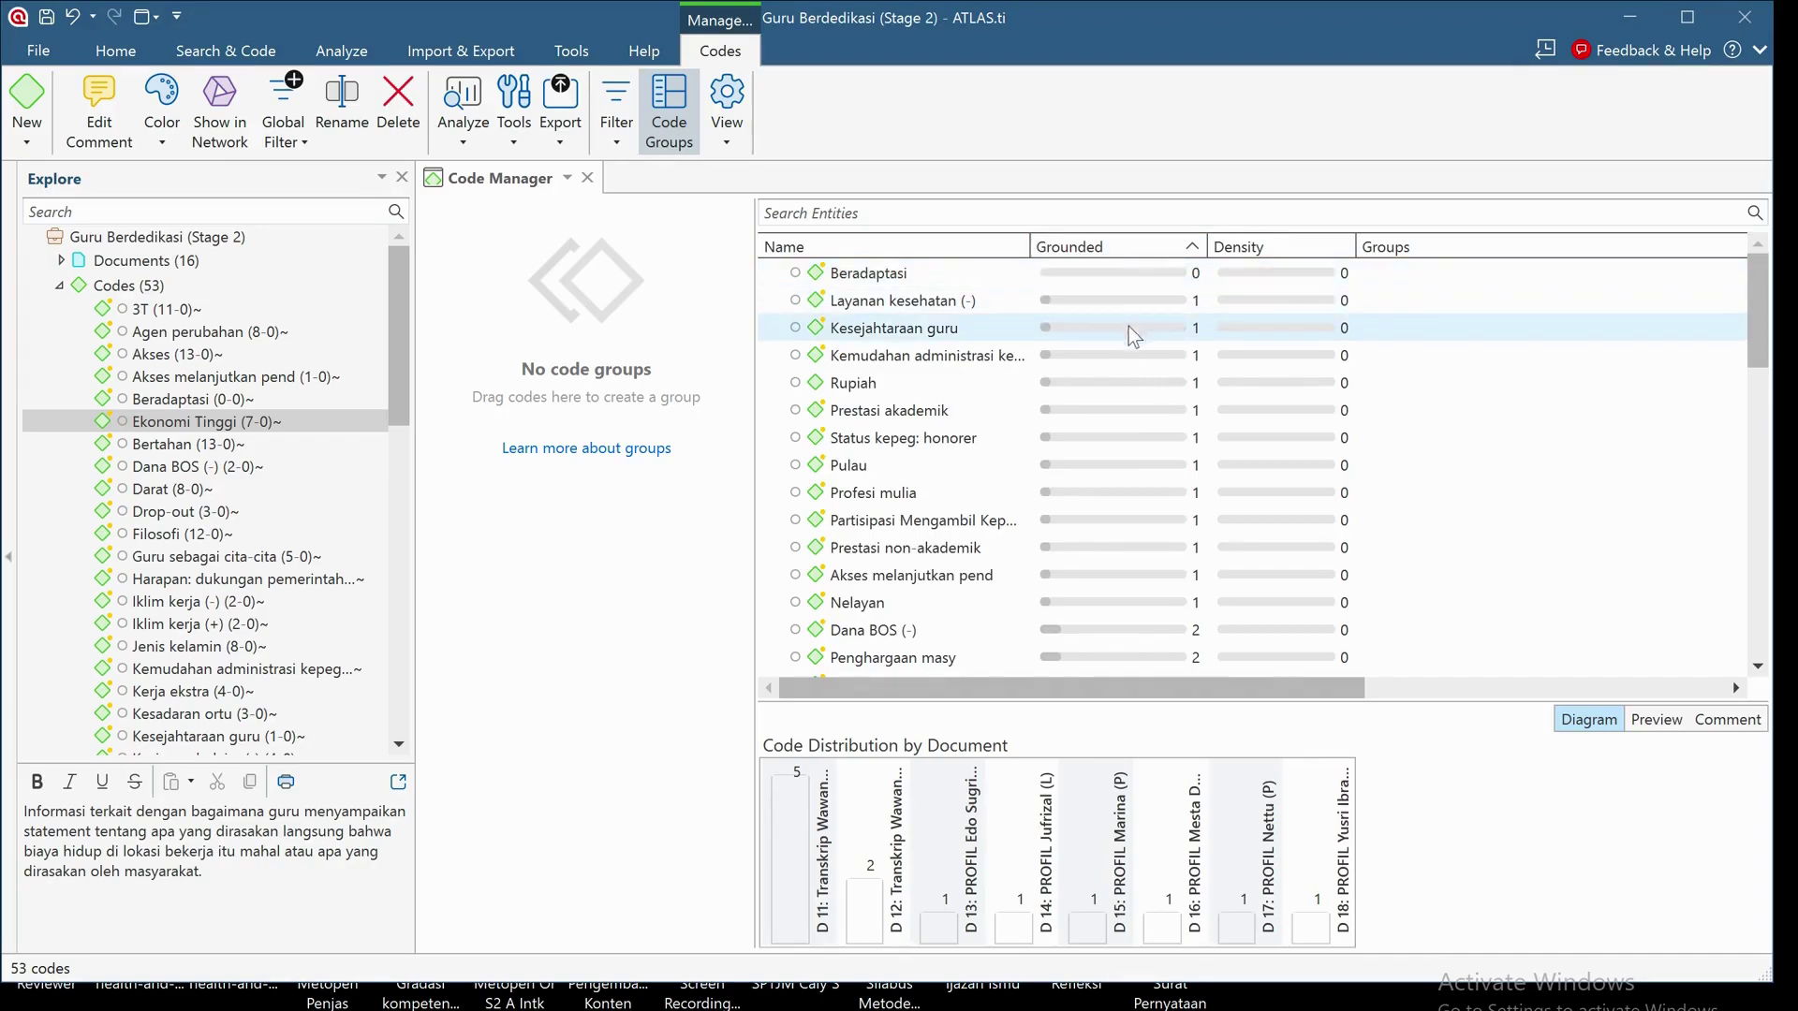
{"action": "scroll", "coordinate": [1135, 474], "scroll_direction": "down", "scroll_amount": 3}
{"action": "scroll", "coordinate": [1135, 474], "scroll_direction": "down", "scroll_amount": 2}
{"action": "scroll", "coordinate": [1135, 474], "scroll_direction": "up", "scroll_amount": 5}
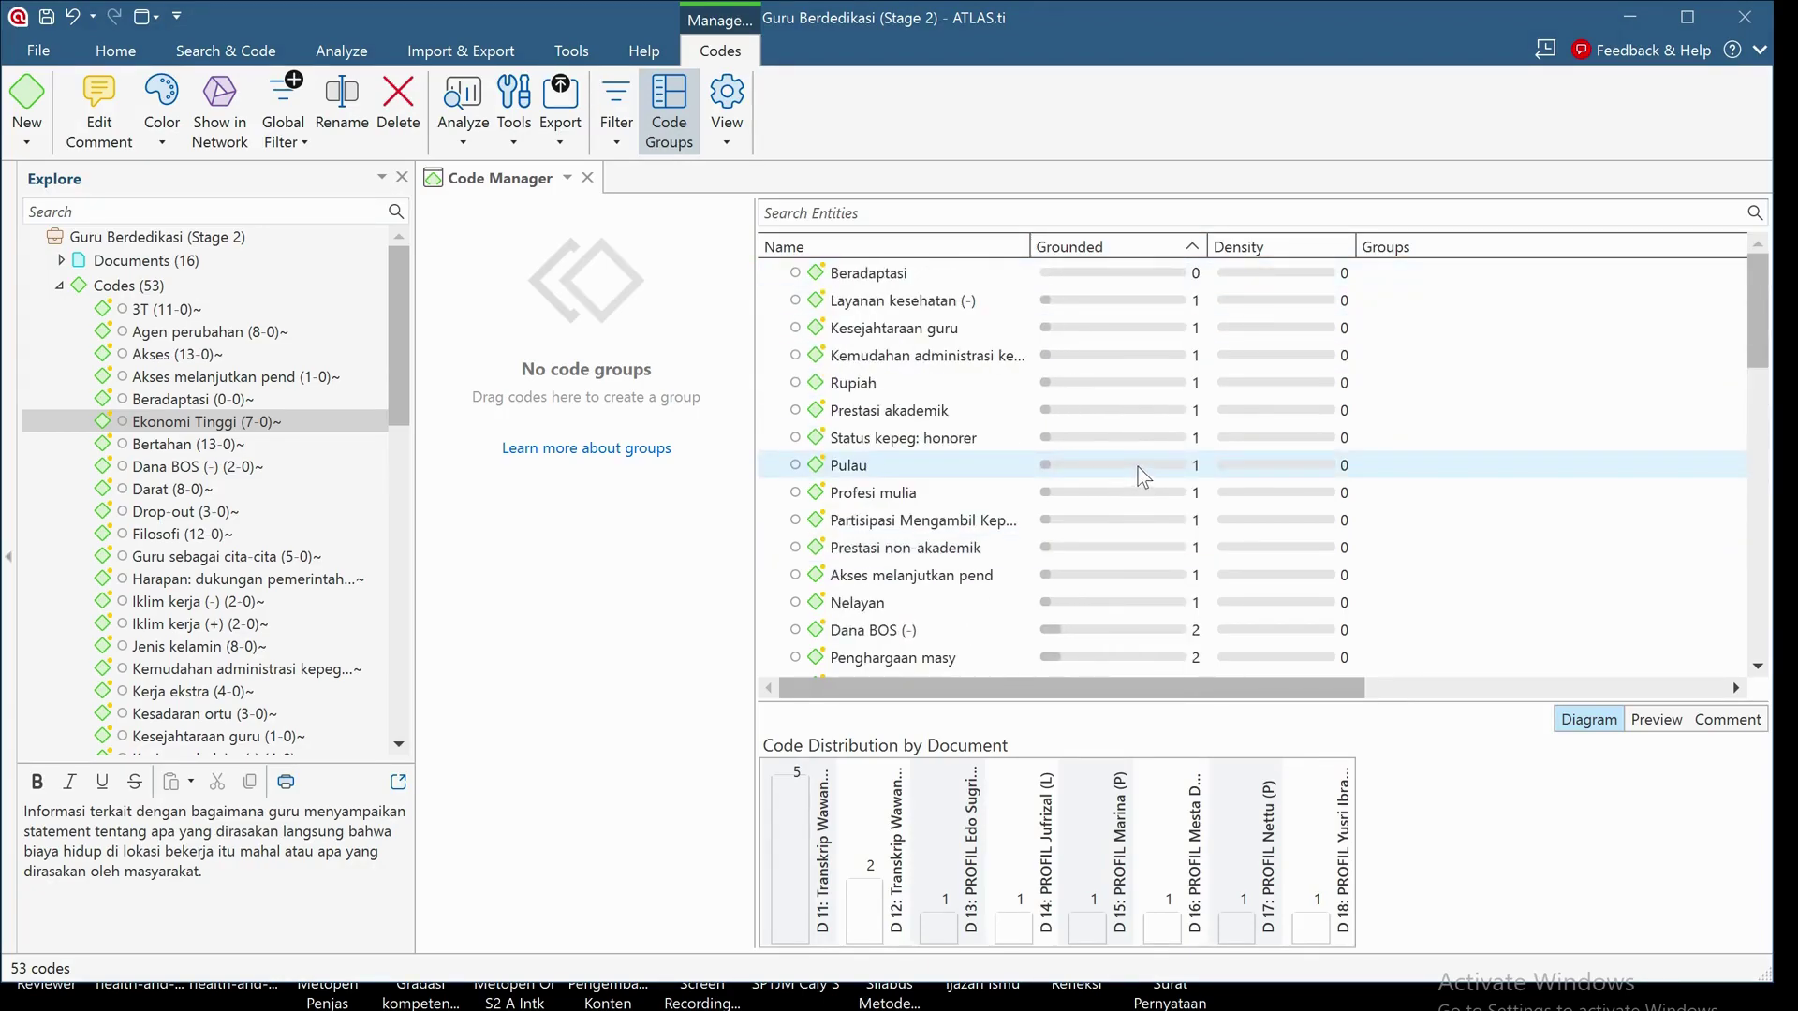
{"action": "left_click", "coordinate": [1183, 248]}
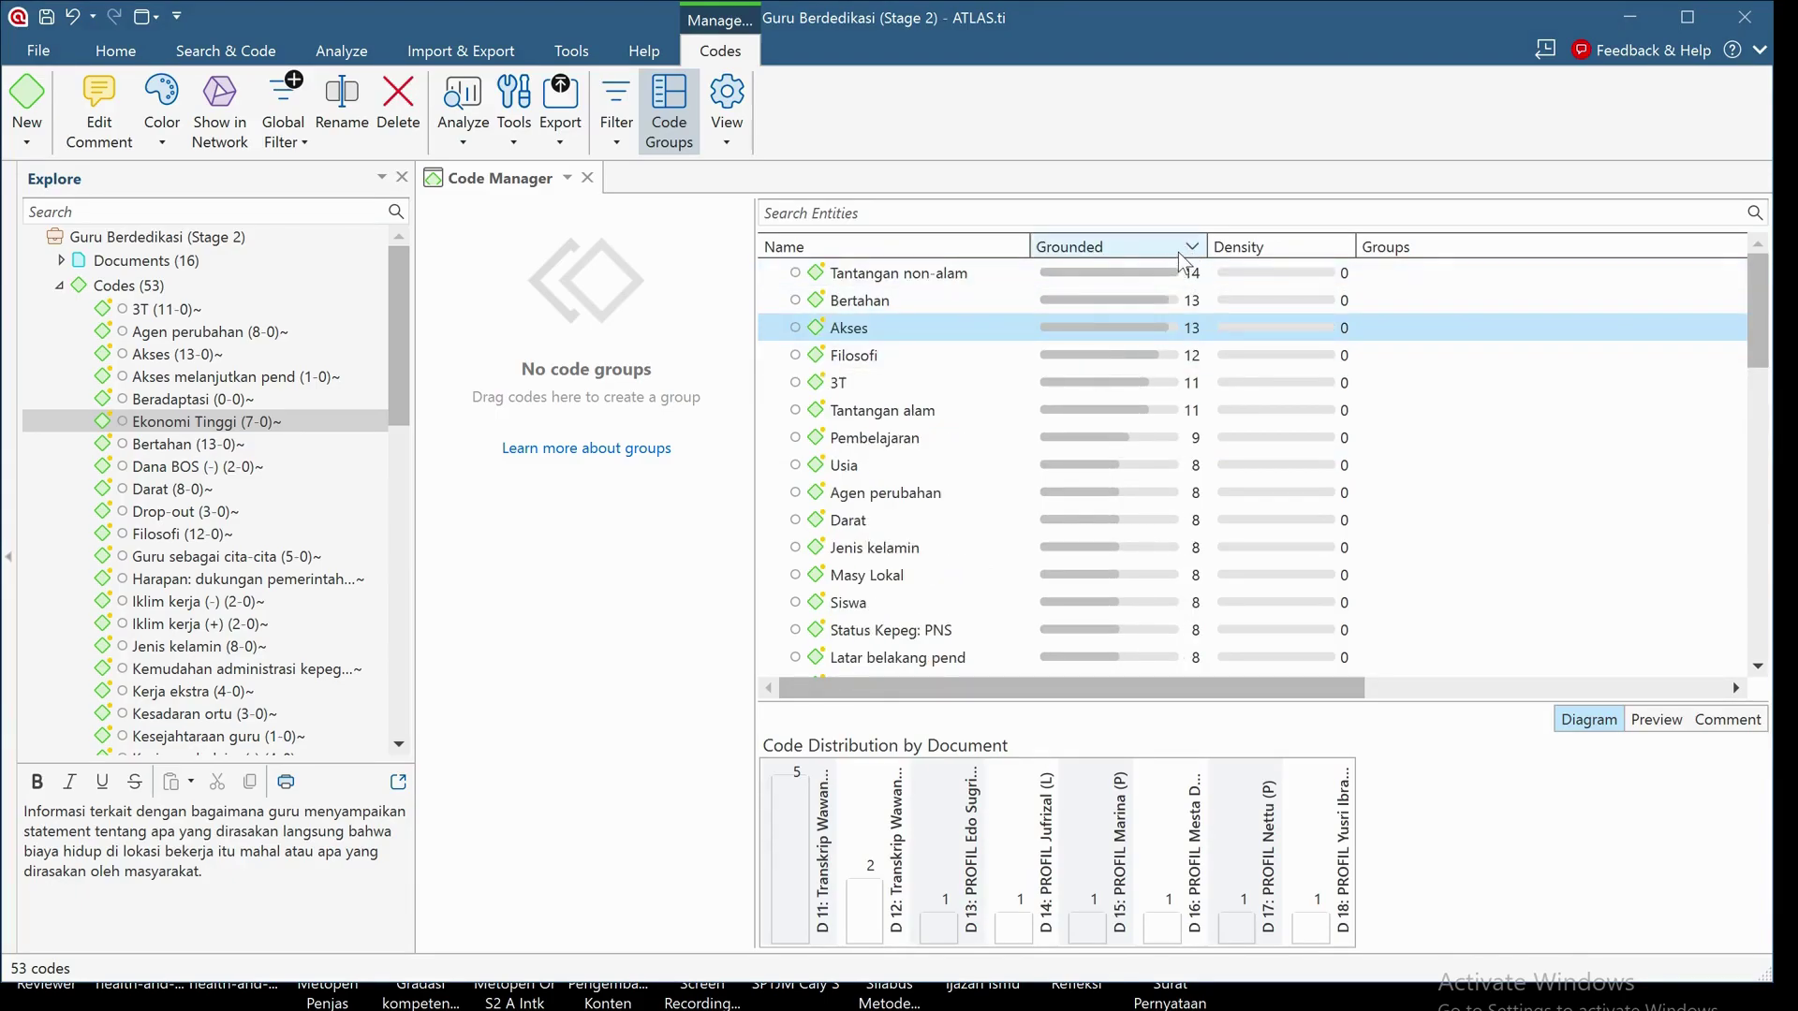
{"action": "left_click", "coordinate": [1177, 251]}
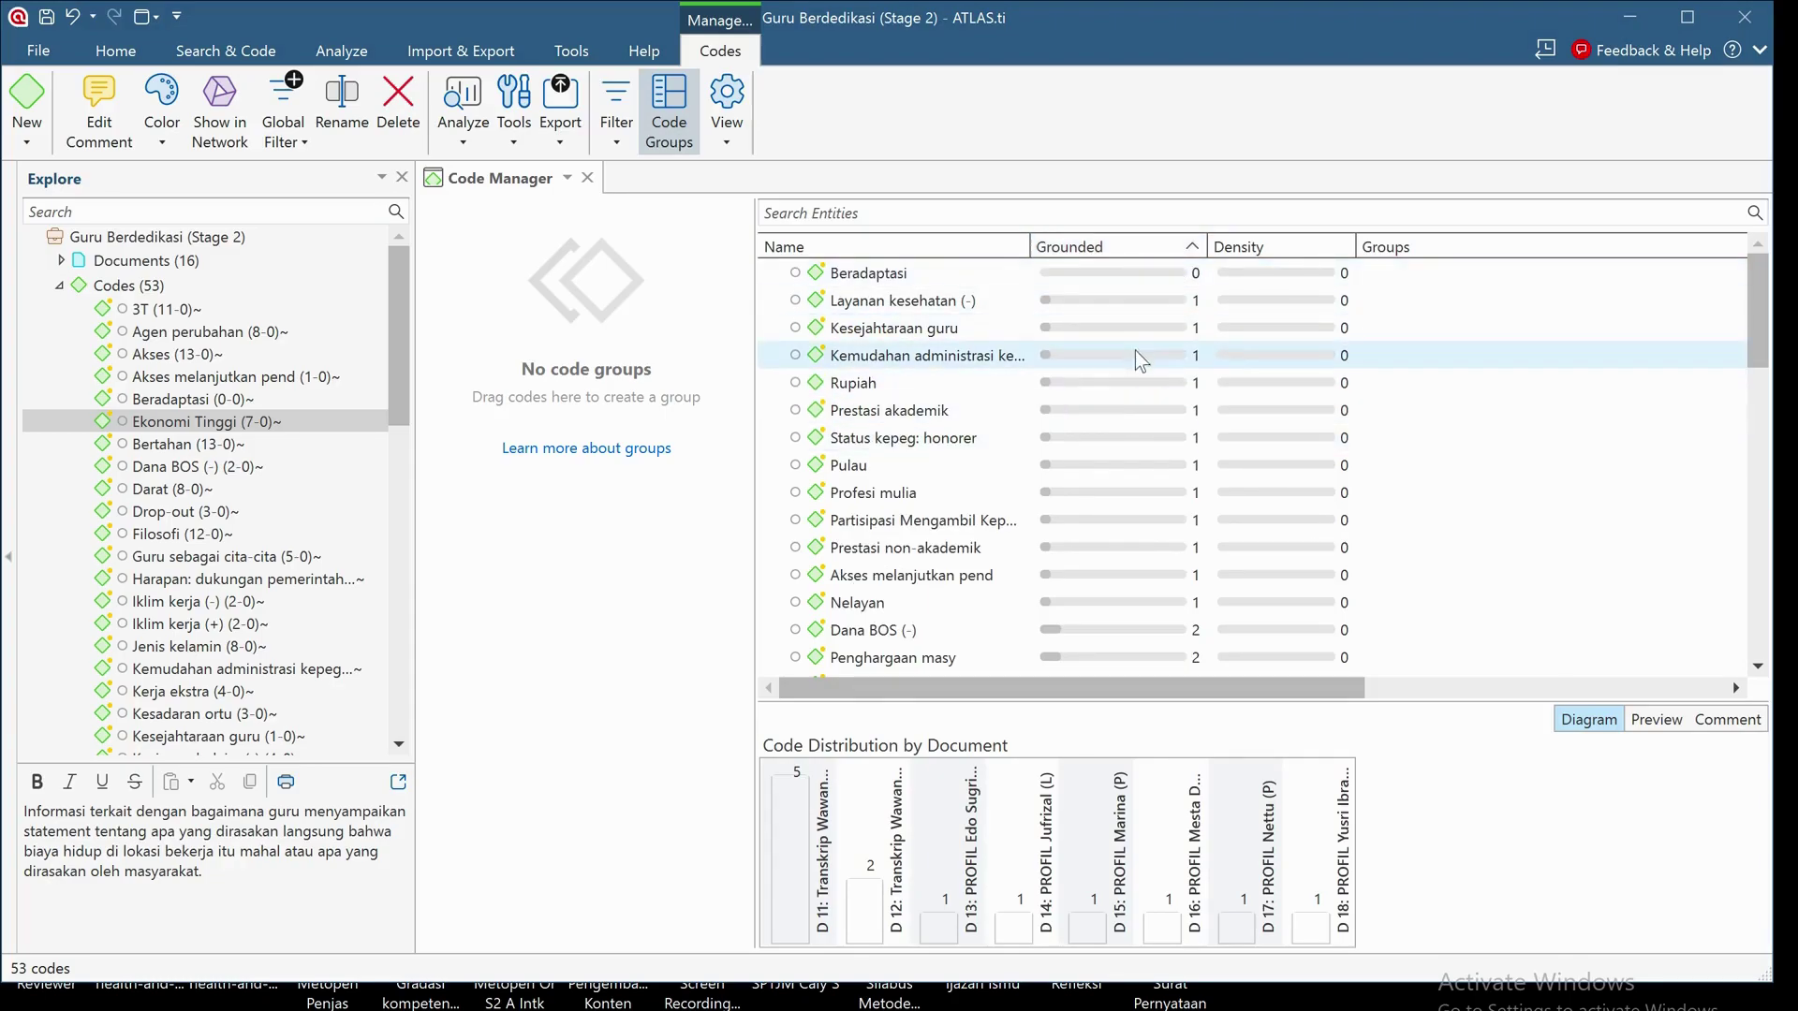
{"action": "scroll", "coordinate": [1126, 365], "scroll_direction": "down", "scroll_amount": 2}
{"action": "scroll", "coordinate": [1124, 393], "scroll_direction": "down", "scroll_amount": 1}
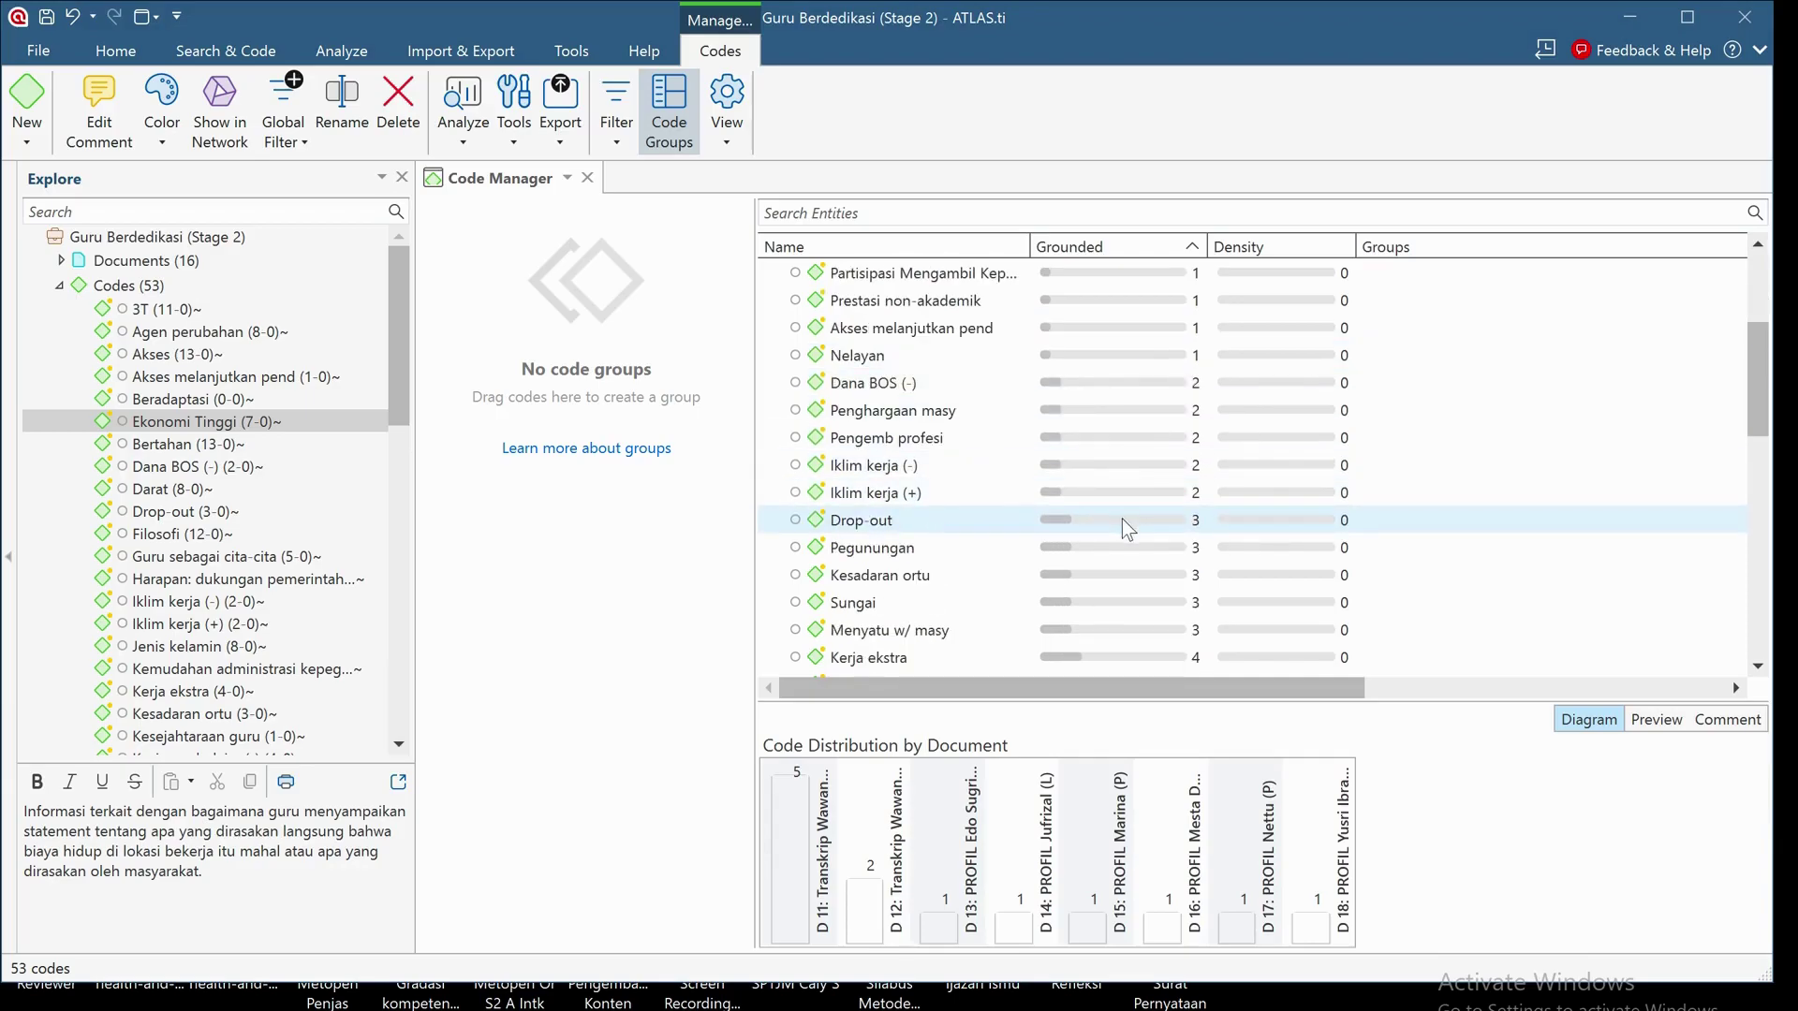
Step: Look through the codes with low Grounded counts and examine which similar codes could be combined
{"action": "scroll", "coordinate": [1150, 362], "scroll_direction": "up", "scroll_amount": 2}
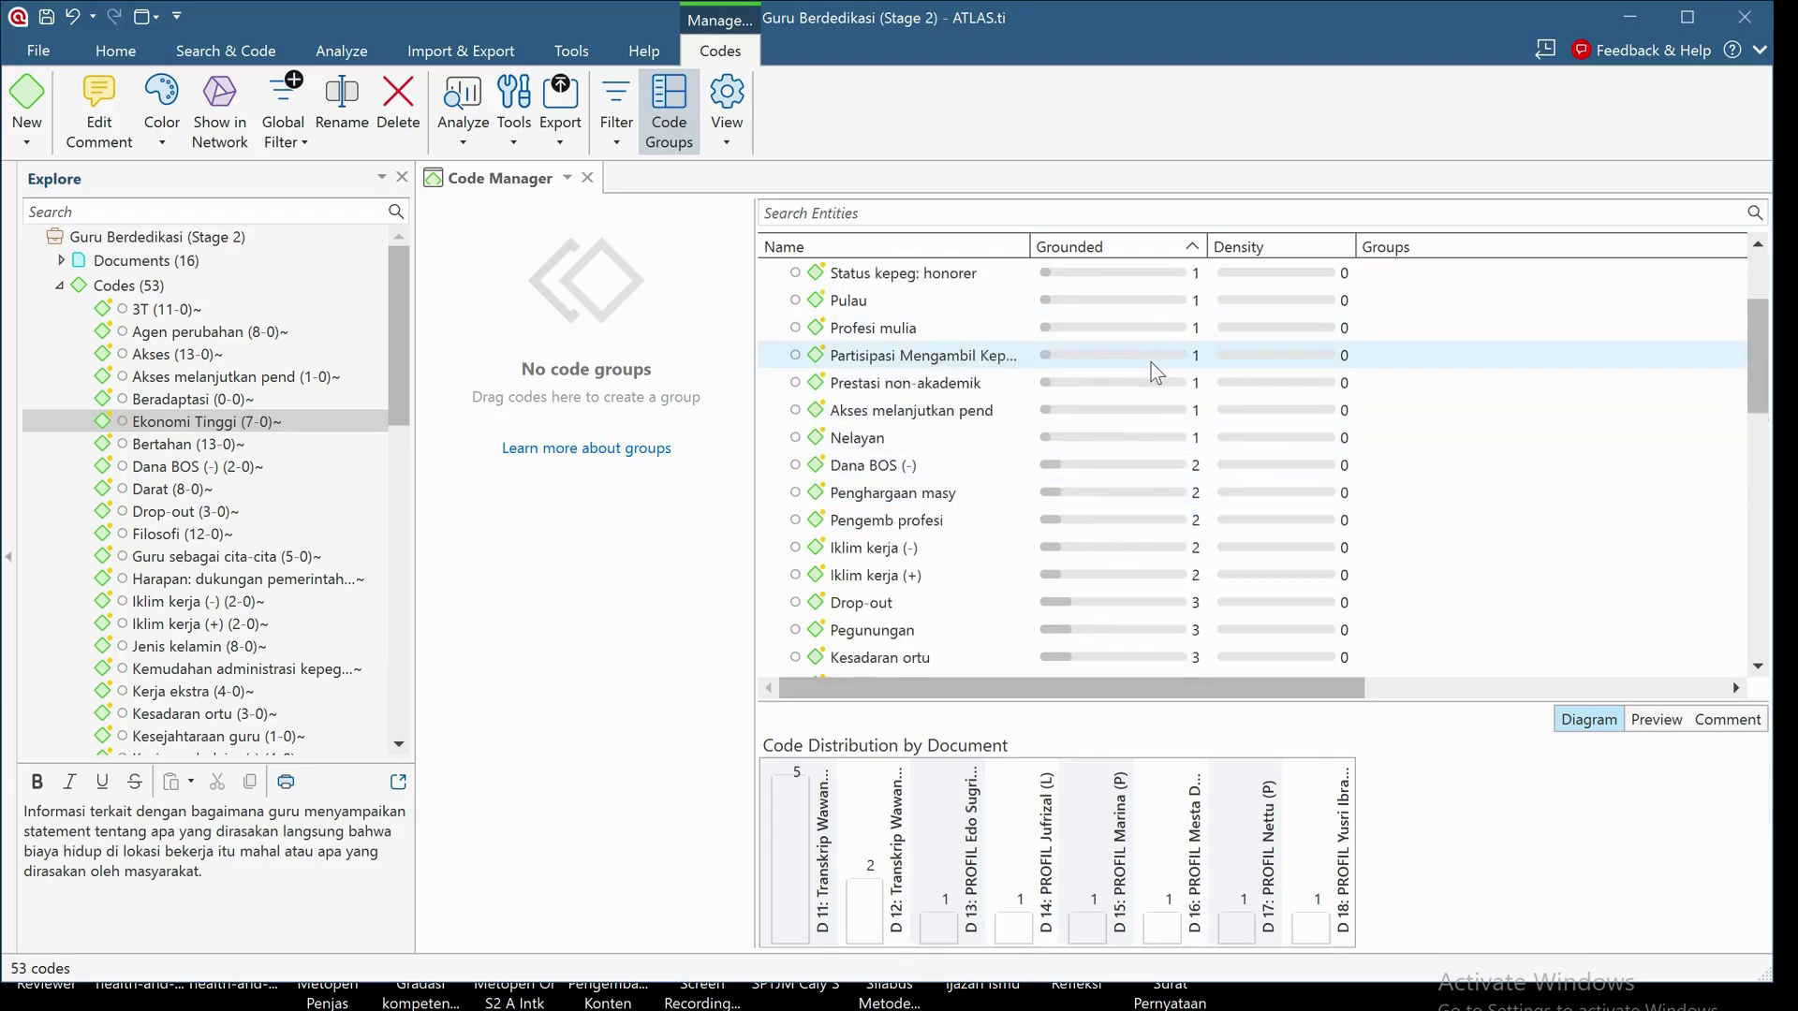
{"action": "scroll", "coordinate": [1150, 369], "scroll_direction": "down", "scroll_amount": 3}
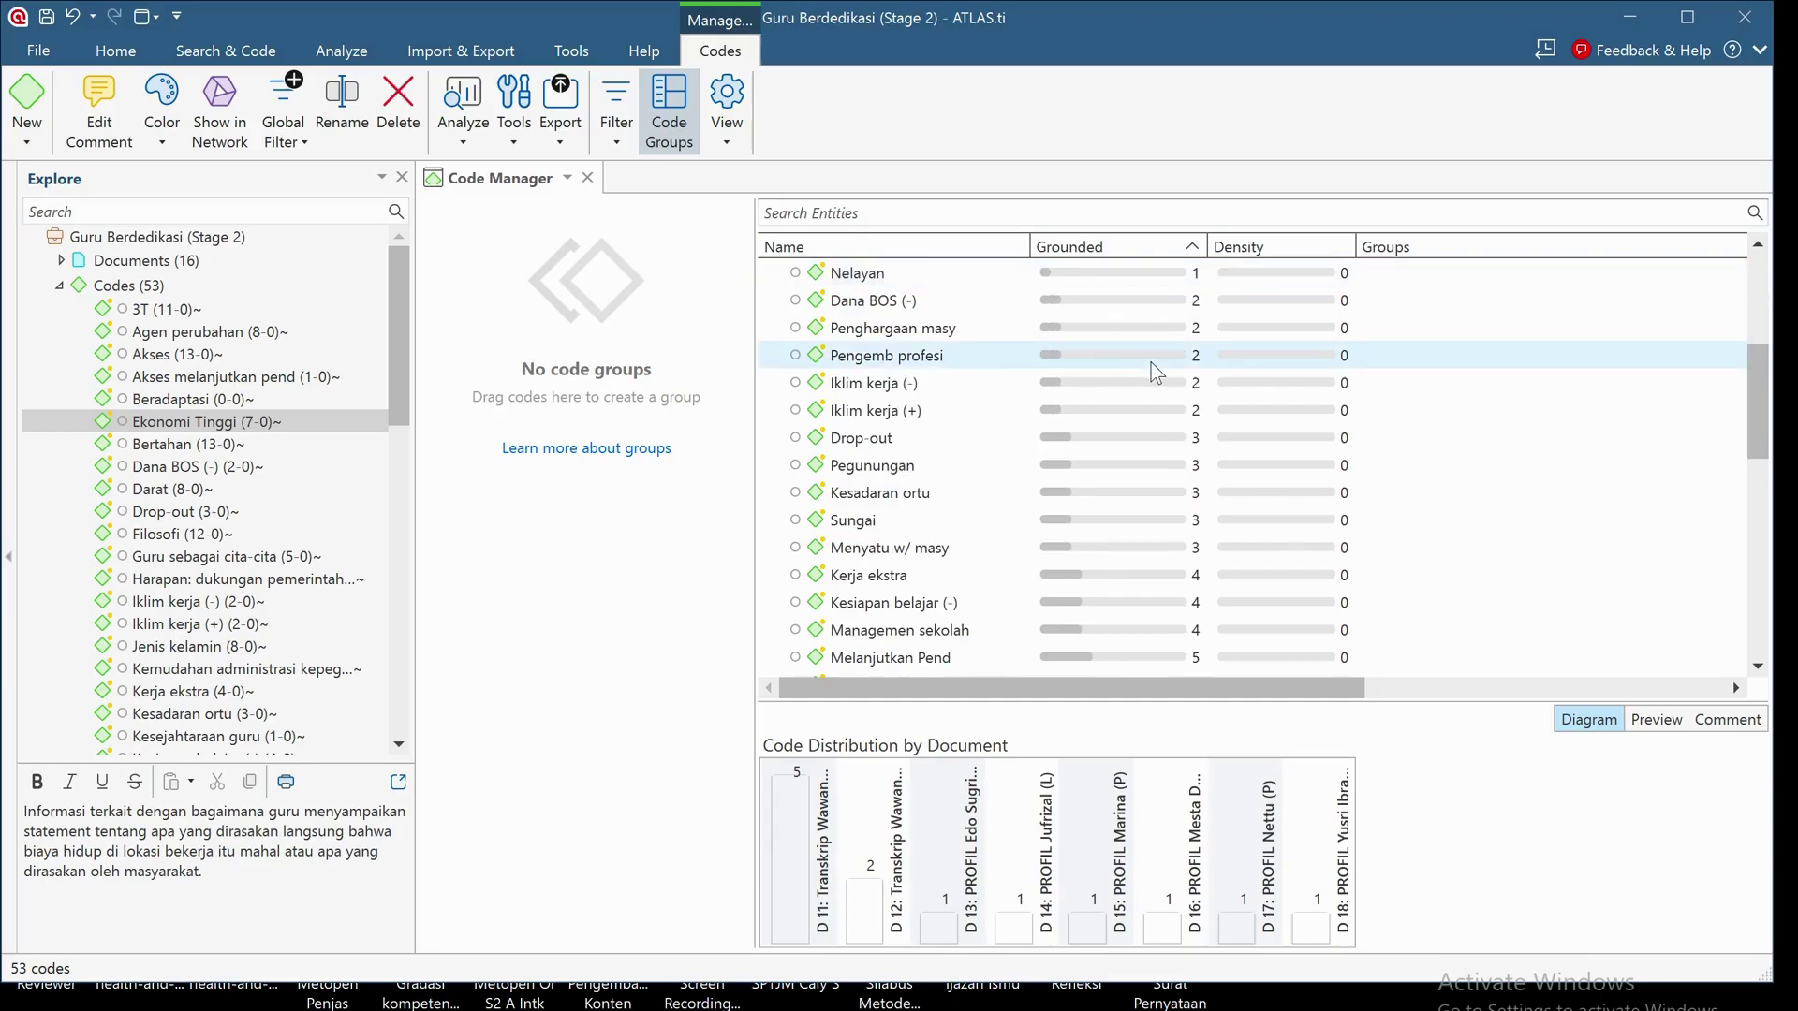
{"action": "scroll", "coordinate": [1150, 369], "scroll_direction": "up", "scroll_amount": 2}
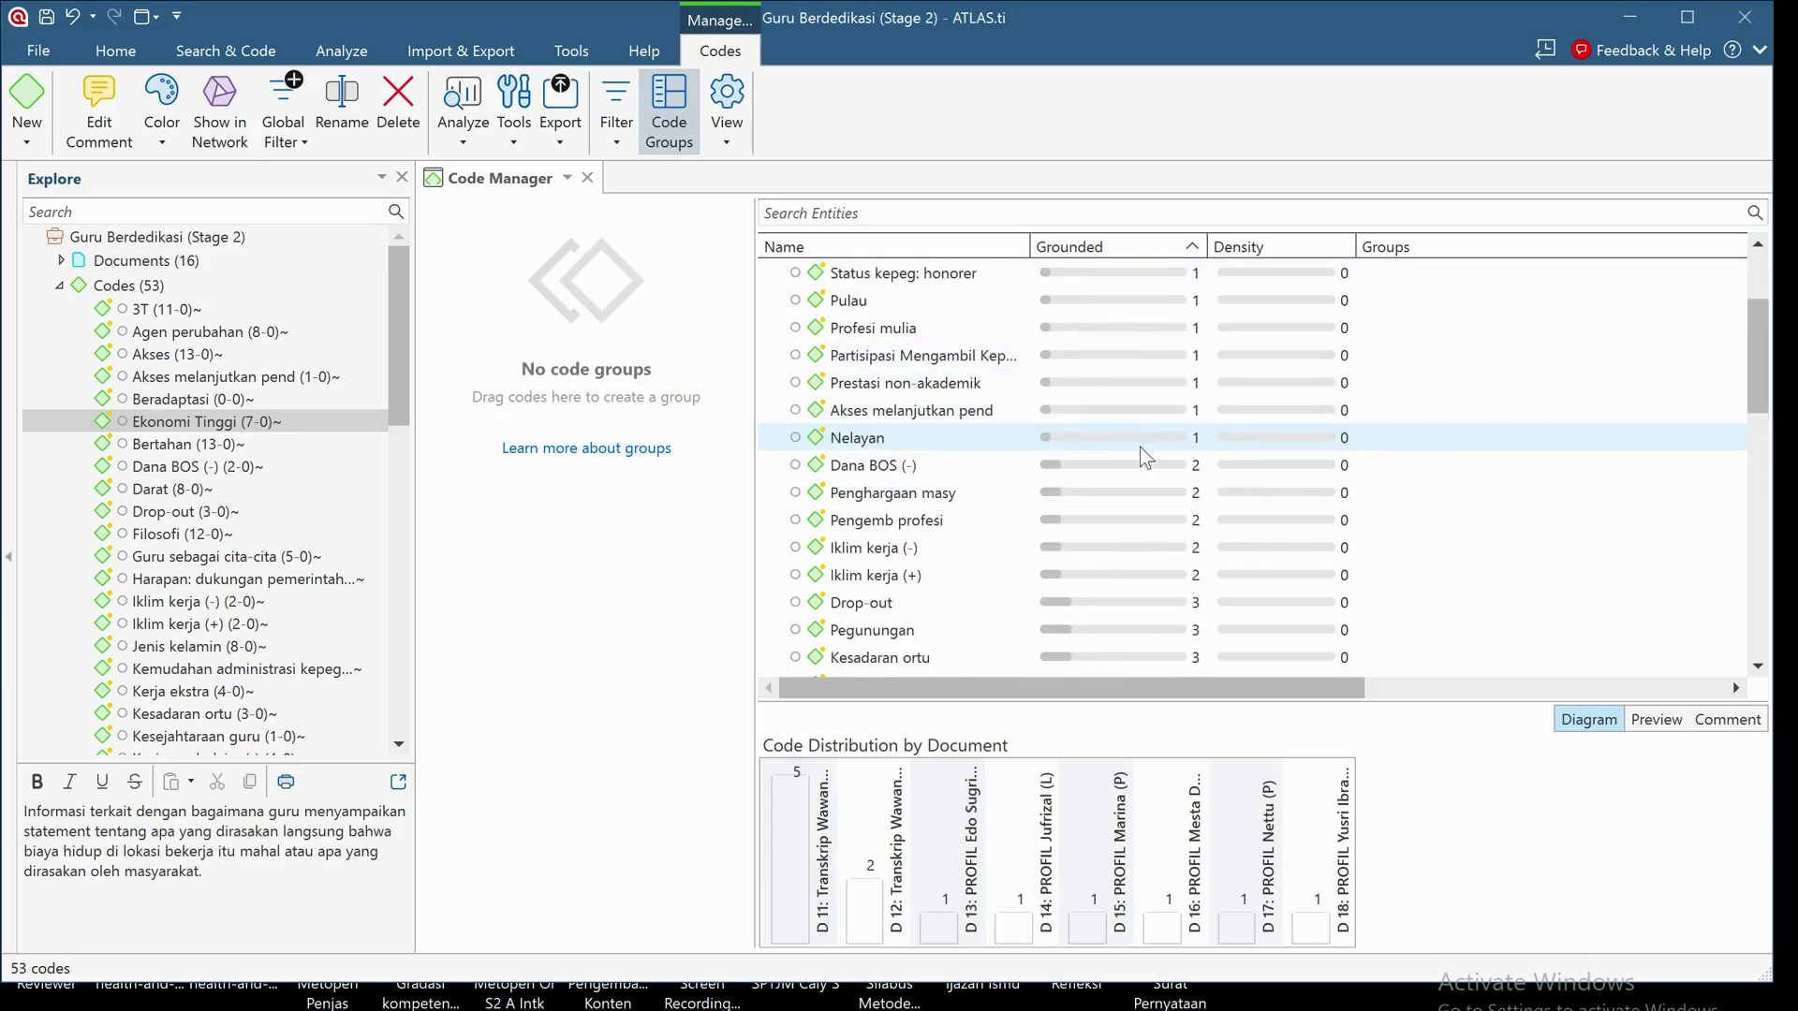
{"action": "scroll", "coordinate": [1138, 447], "scroll_direction": "down", "scroll_amount": 2}
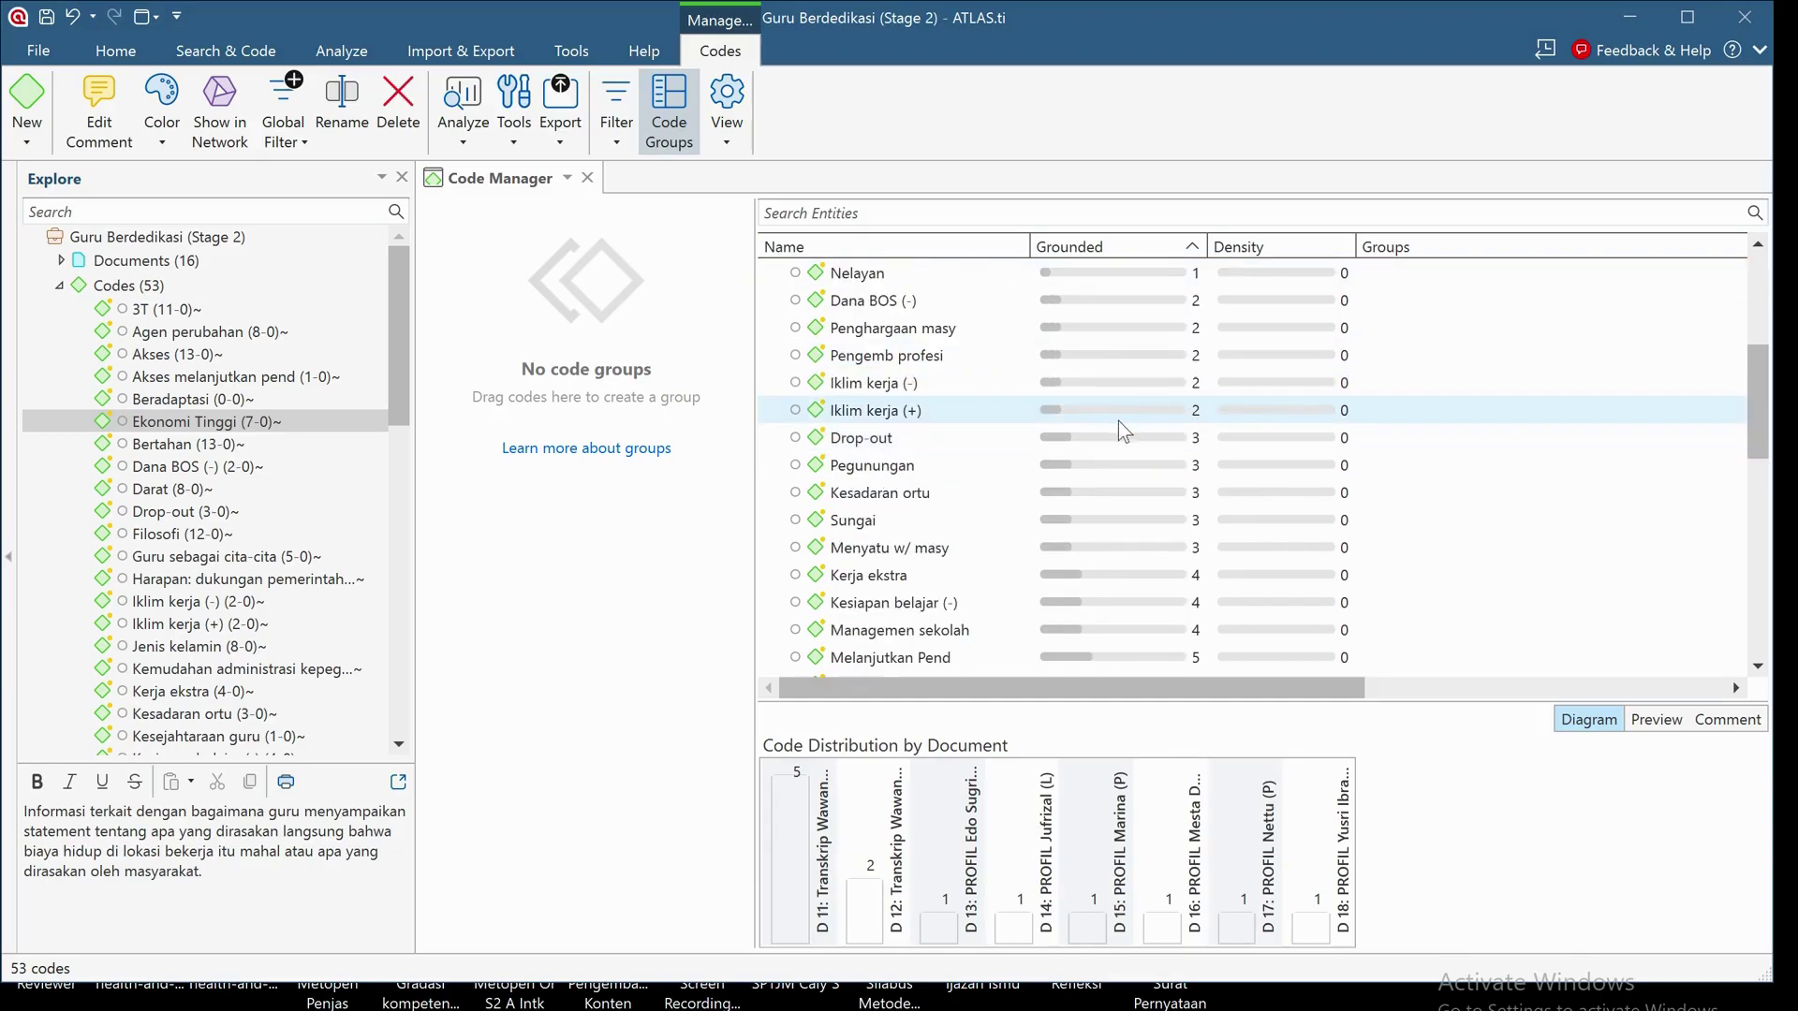
{"action": "scroll", "coordinate": [1118, 421], "scroll_direction": "up", "scroll_amount": 2}
{"action": "scroll", "coordinate": [1117, 427], "scroll_direction": "up", "scroll_amount": 1}
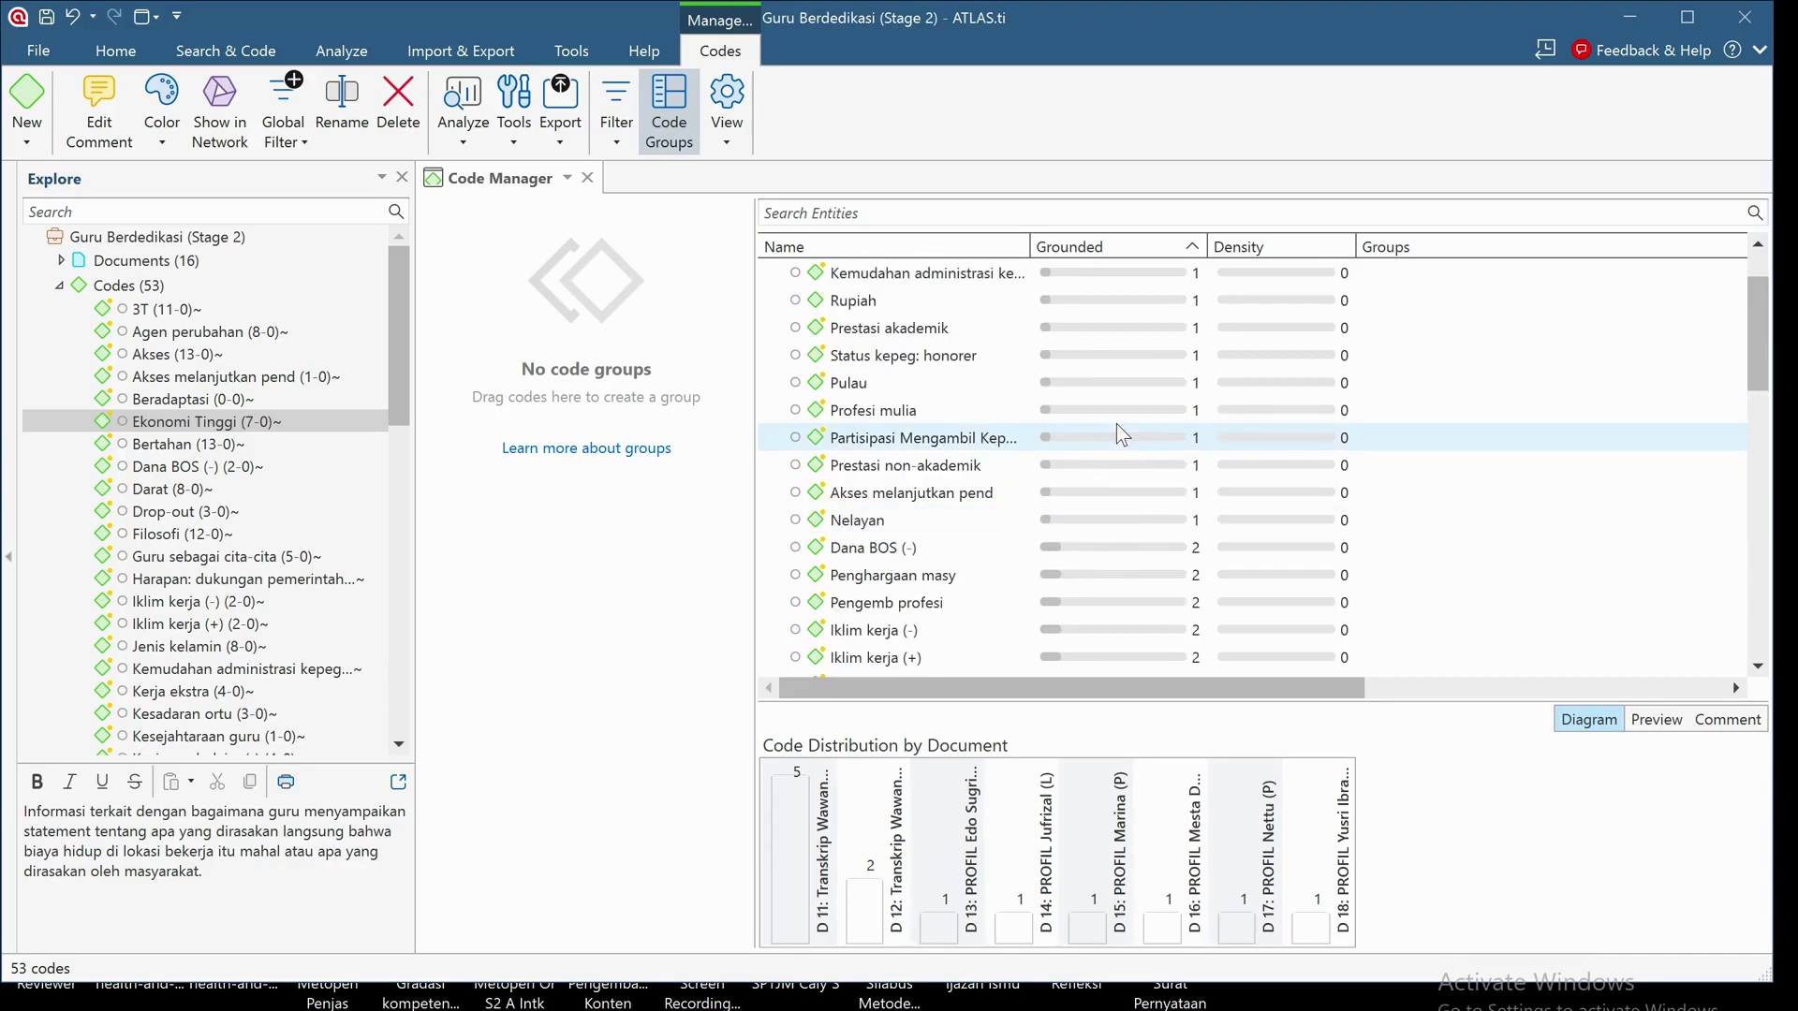
{"action": "scroll", "coordinate": [1116, 426], "scroll_direction": "down", "scroll_amount": 1}
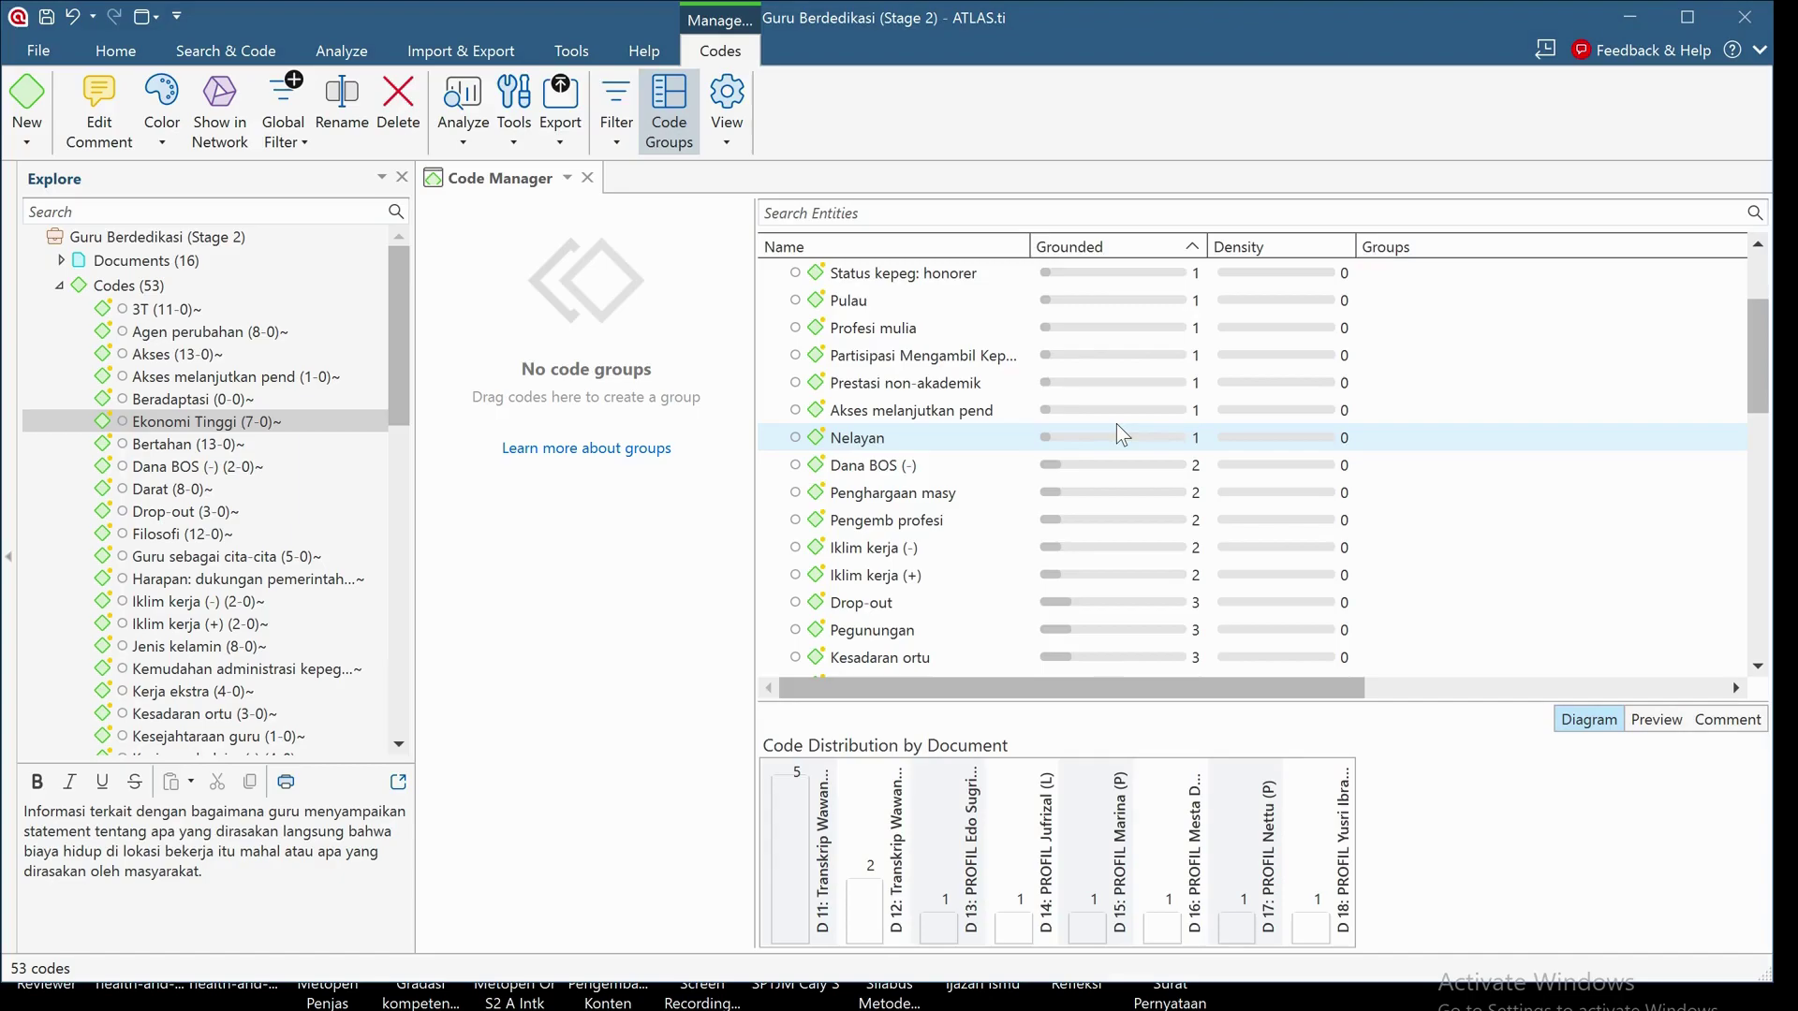
{"action": "scroll", "coordinate": [970, 453], "scroll_direction": "down", "scroll_amount": 2}
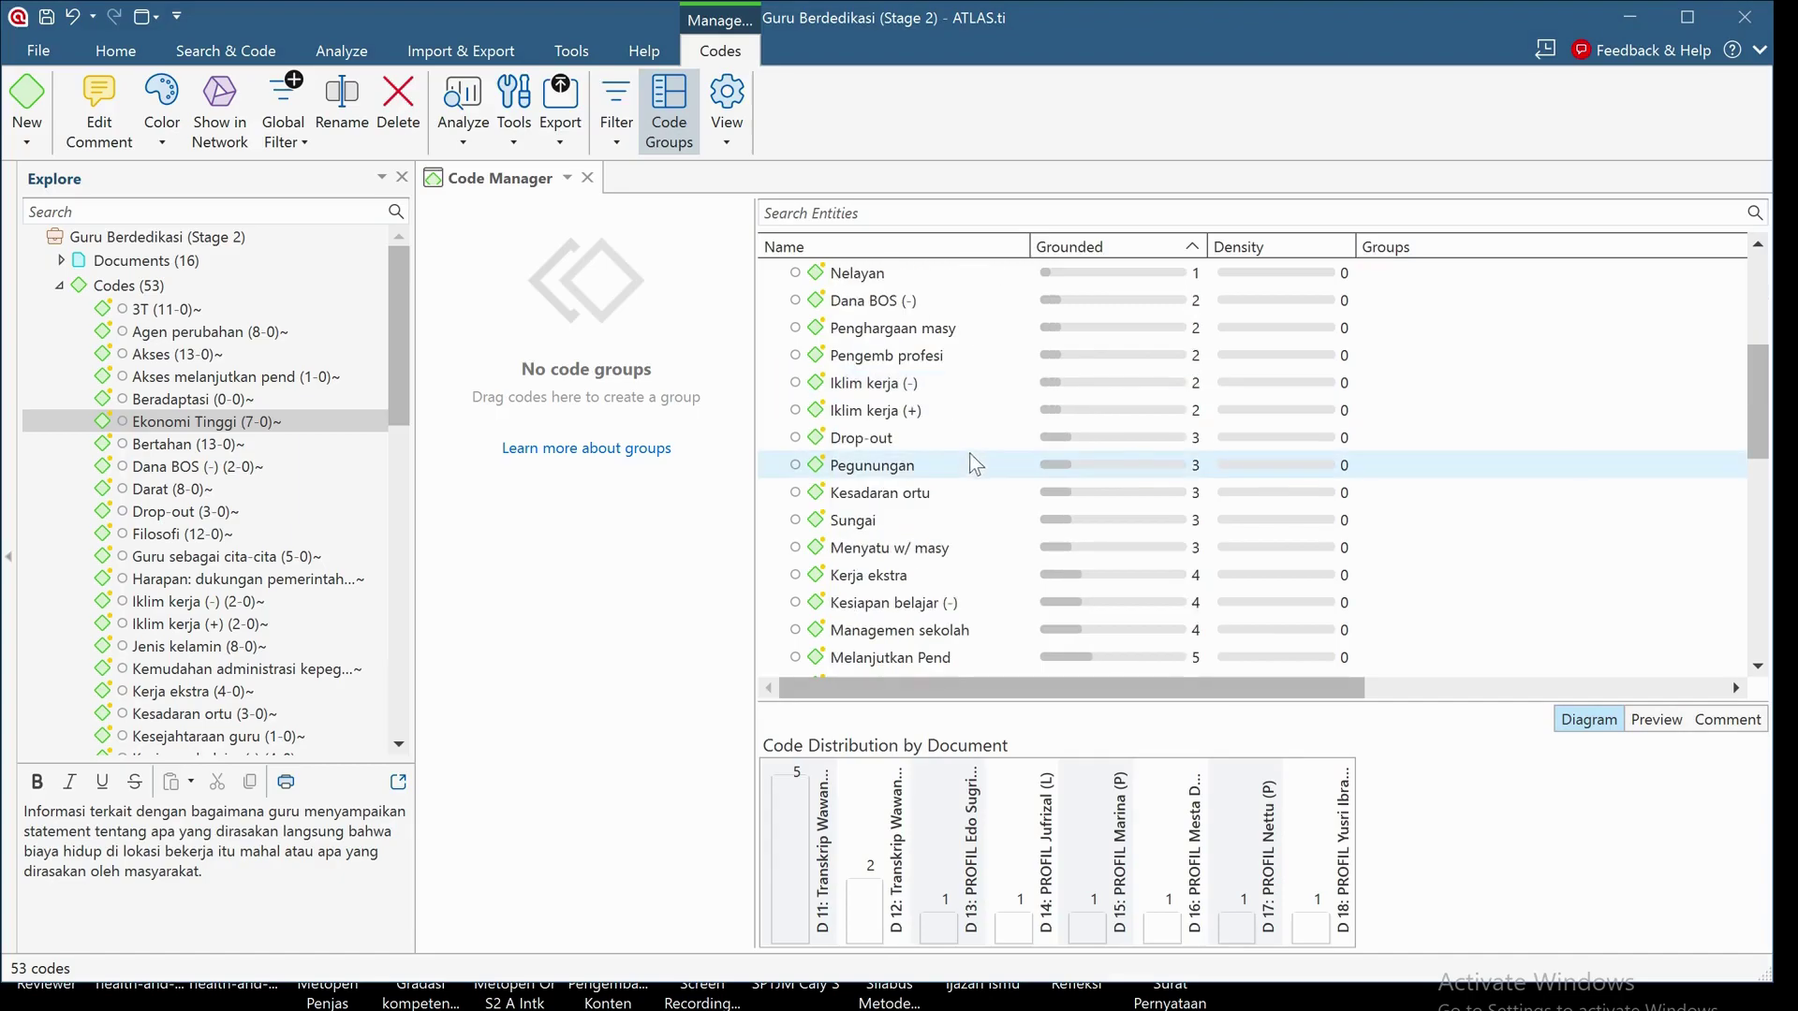
Step: Open the quotations of the code Iklim kerja (-) and compare its two quotations
{"action": "left_click", "coordinate": [953, 400]}
{"action": "double_click", "coordinate": [951, 389]}
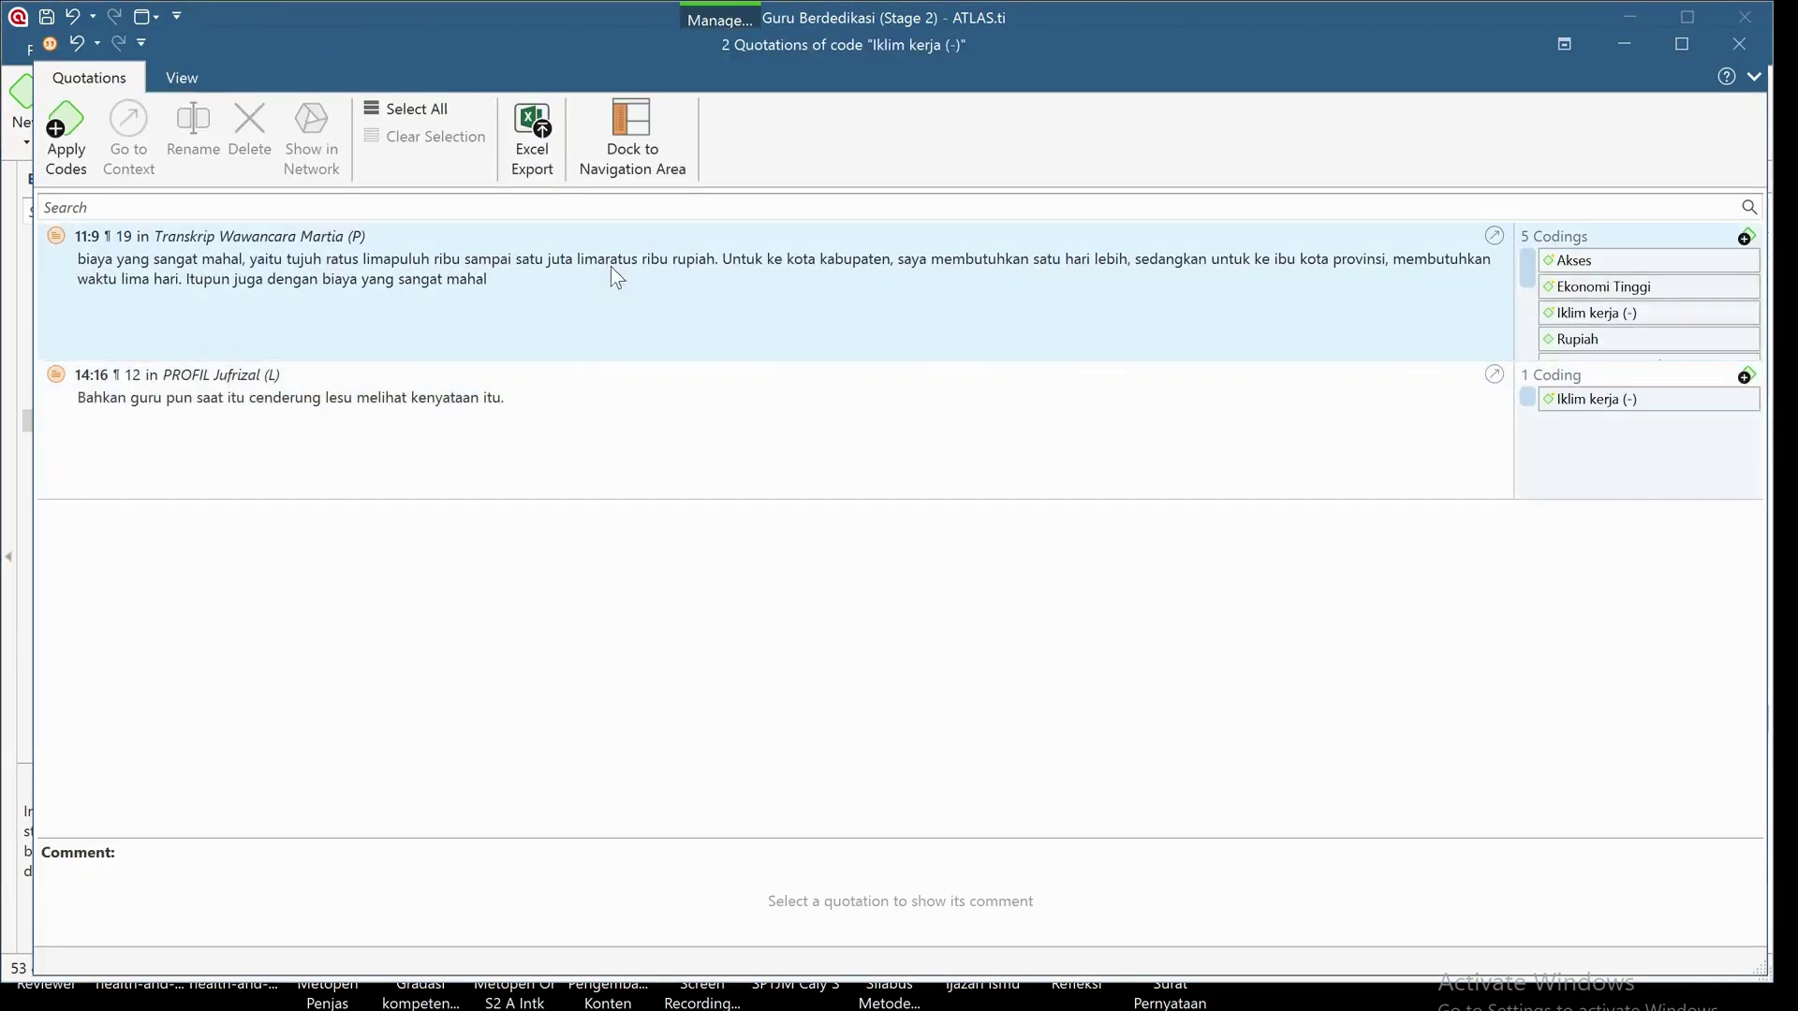
{"action": "left_click", "coordinate": [553, 266]}
{"action": "left_click", "coordinate": [558, 402]}
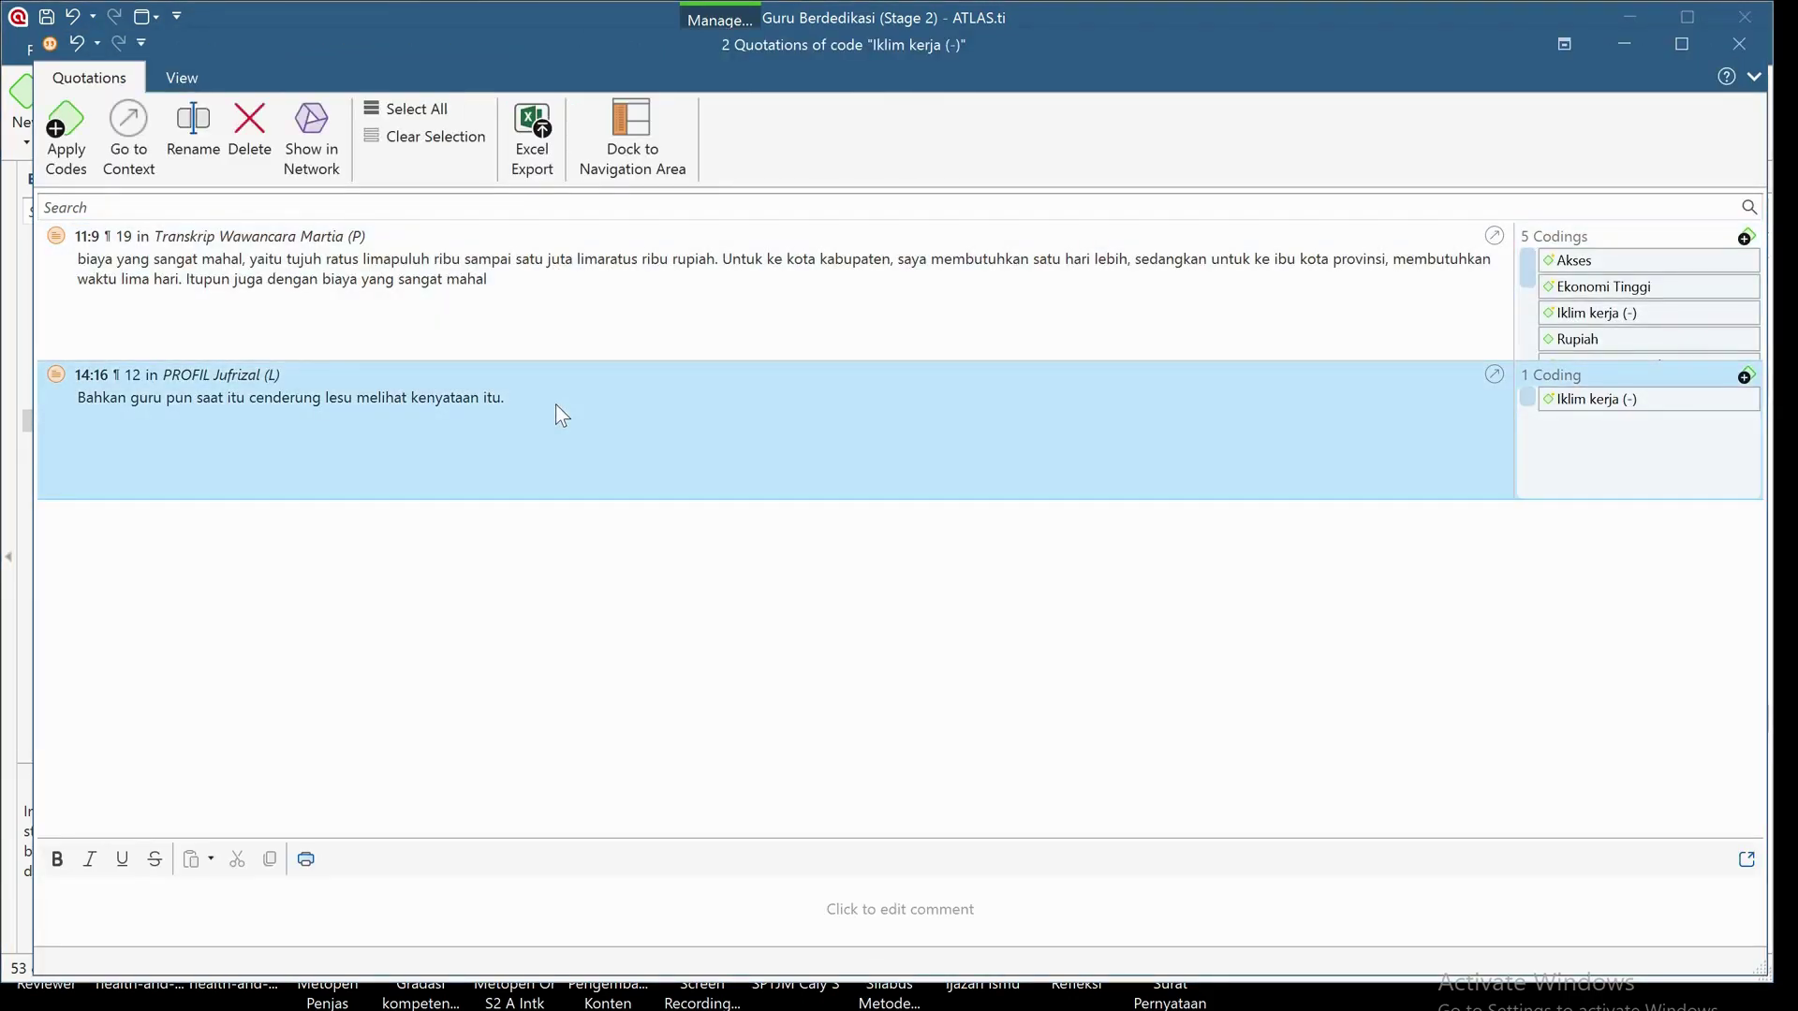
{"action": "left_click", "coordinate": [685, 253]}
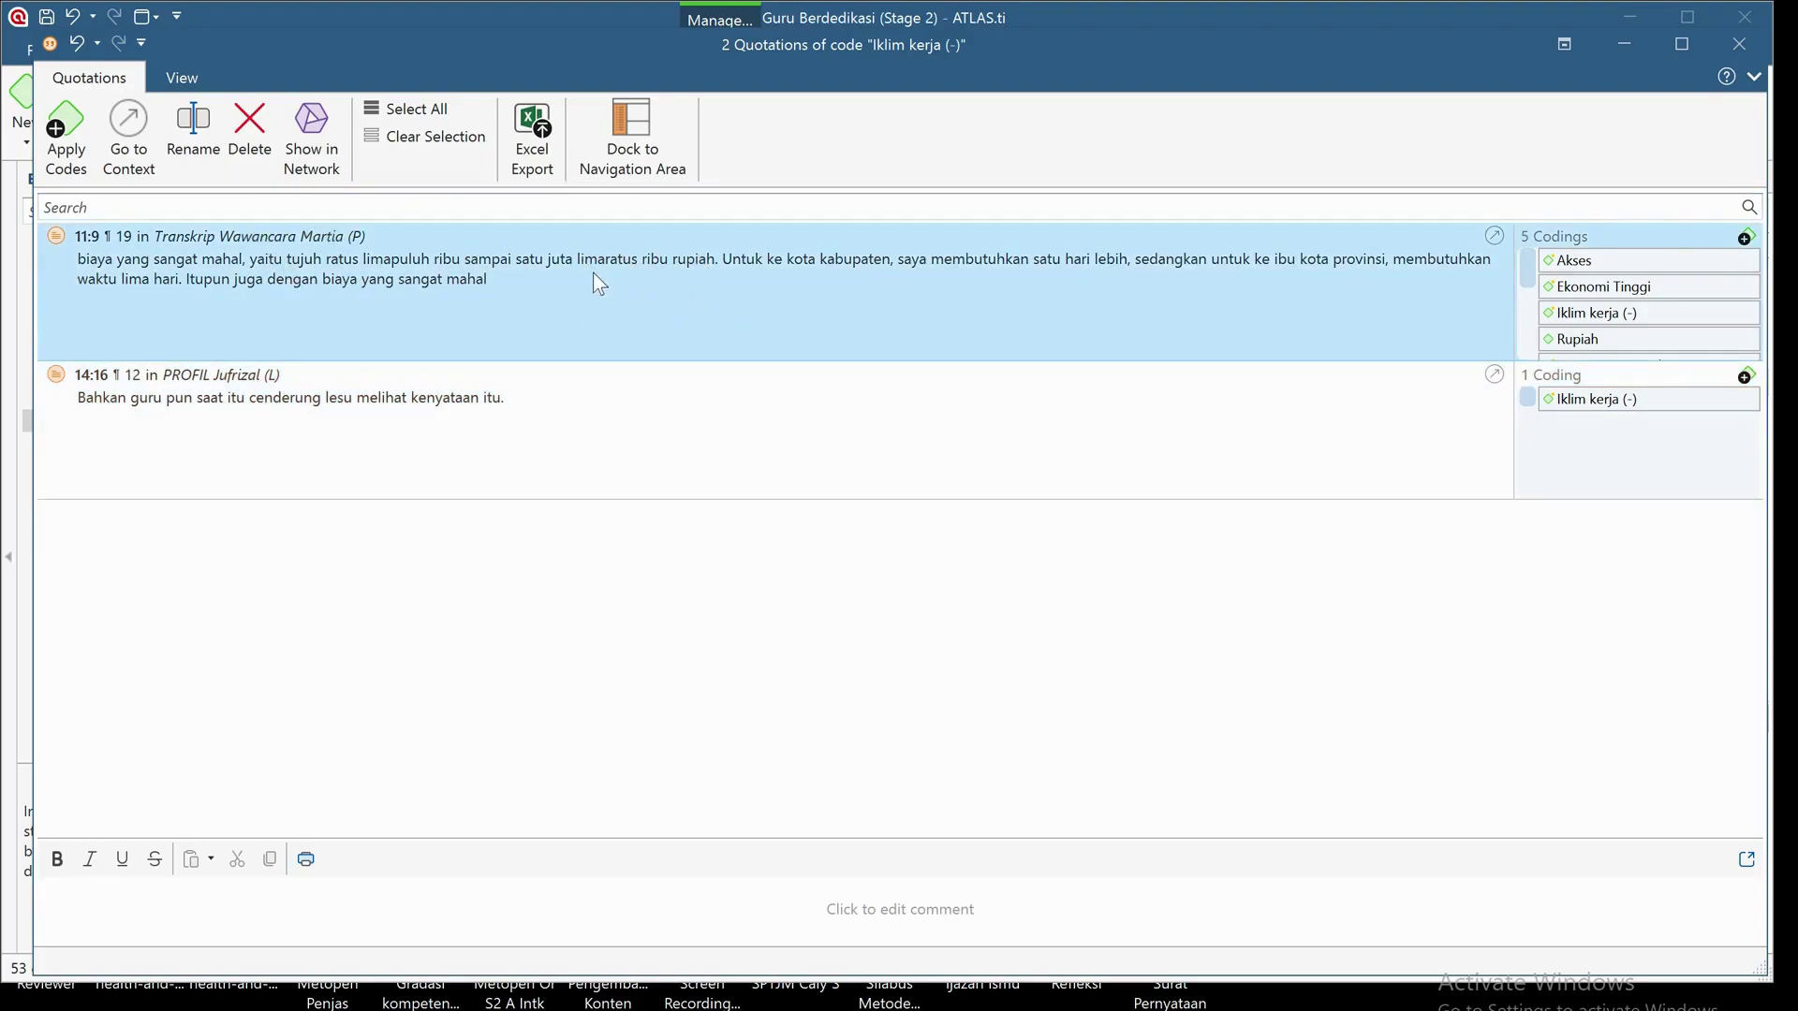
Step: View quotation 11:9 in the context of its interview transcript, then close the quotation list and the transcript
{"action": "left_click", "coordinate": [125, 135]}
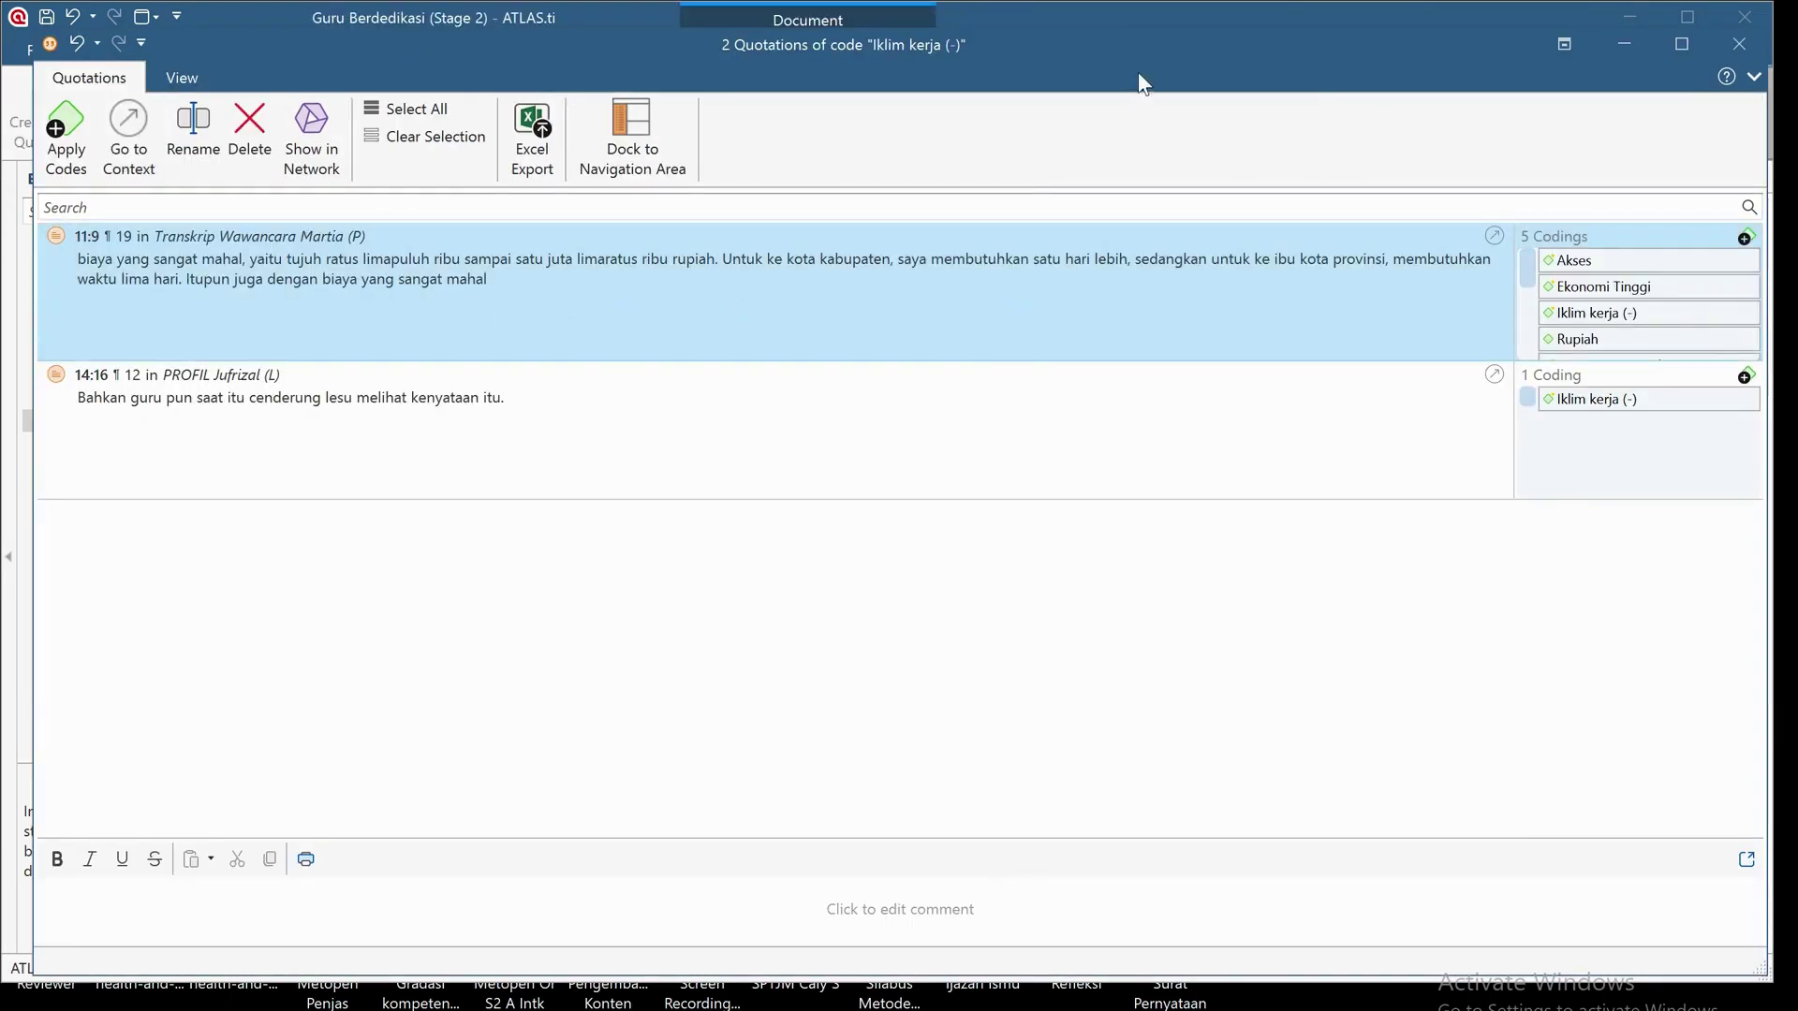
{"action": "left_click_drag", "start_coordinate": [1138, 71], "coordinate": [1138, 504]}
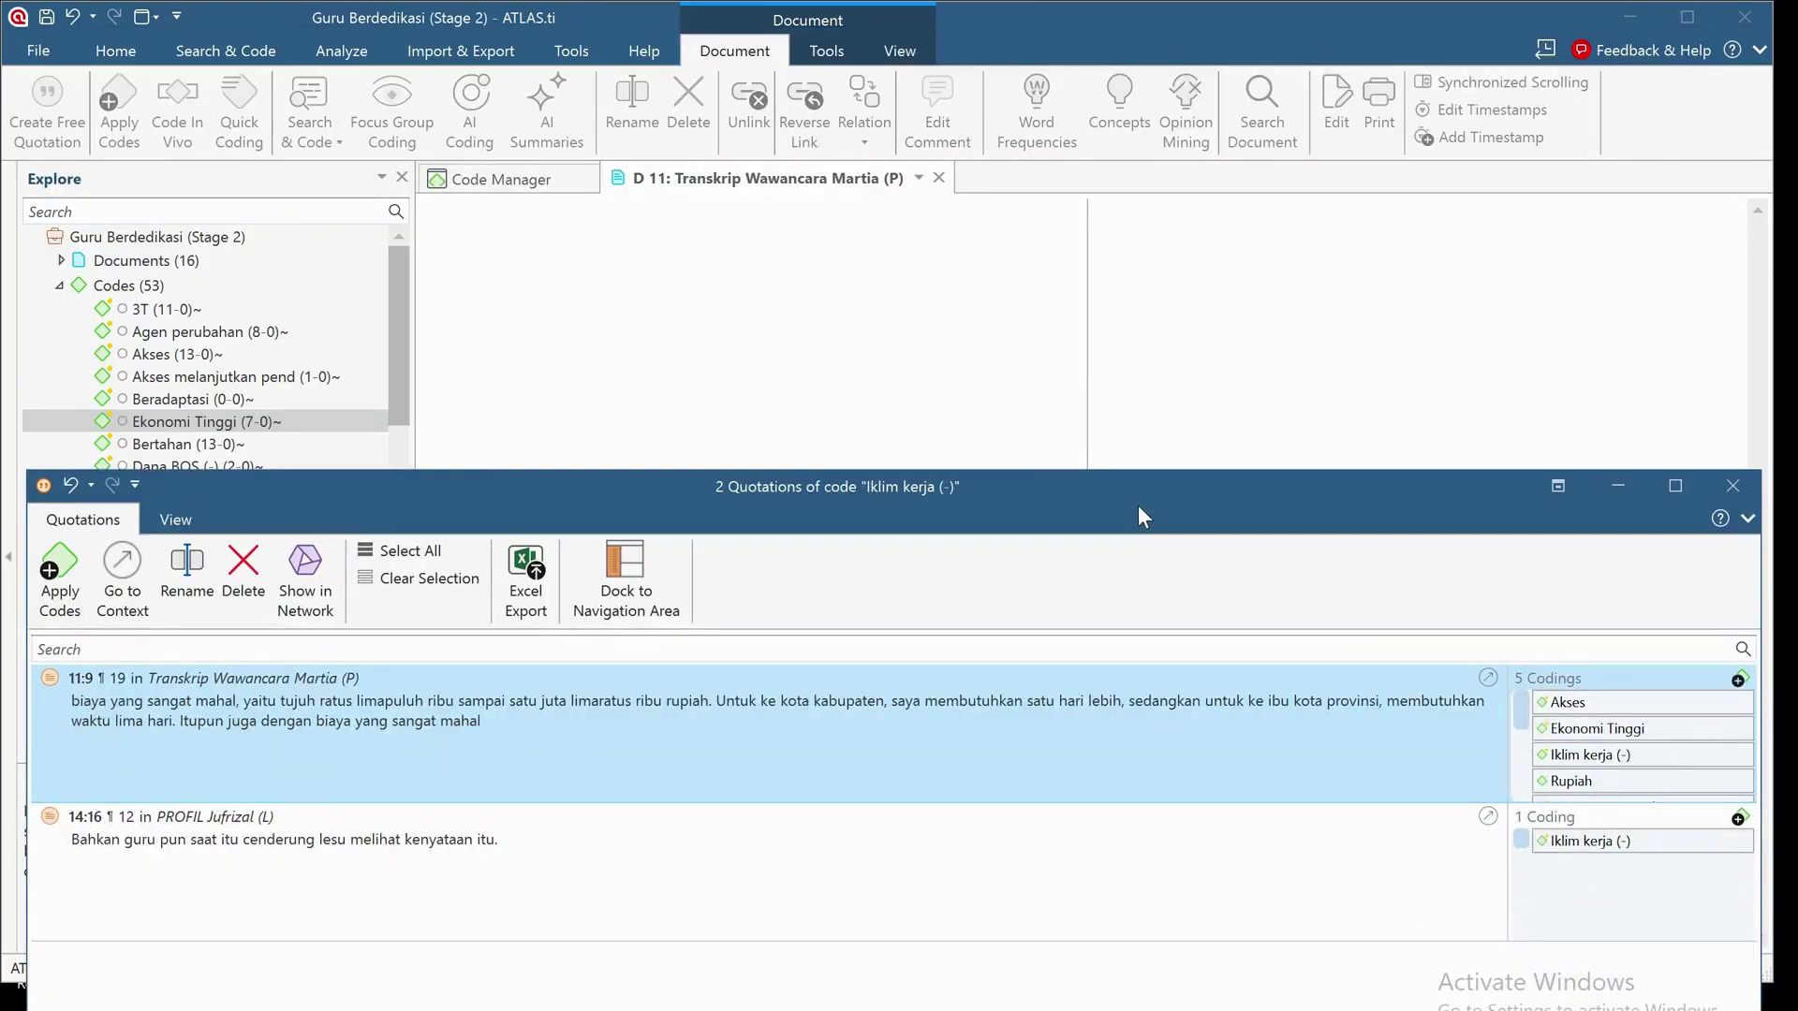
{"action": "left_click_drag", "start_coordinate": [1329, 481], "coordinate": [1306, 869]}
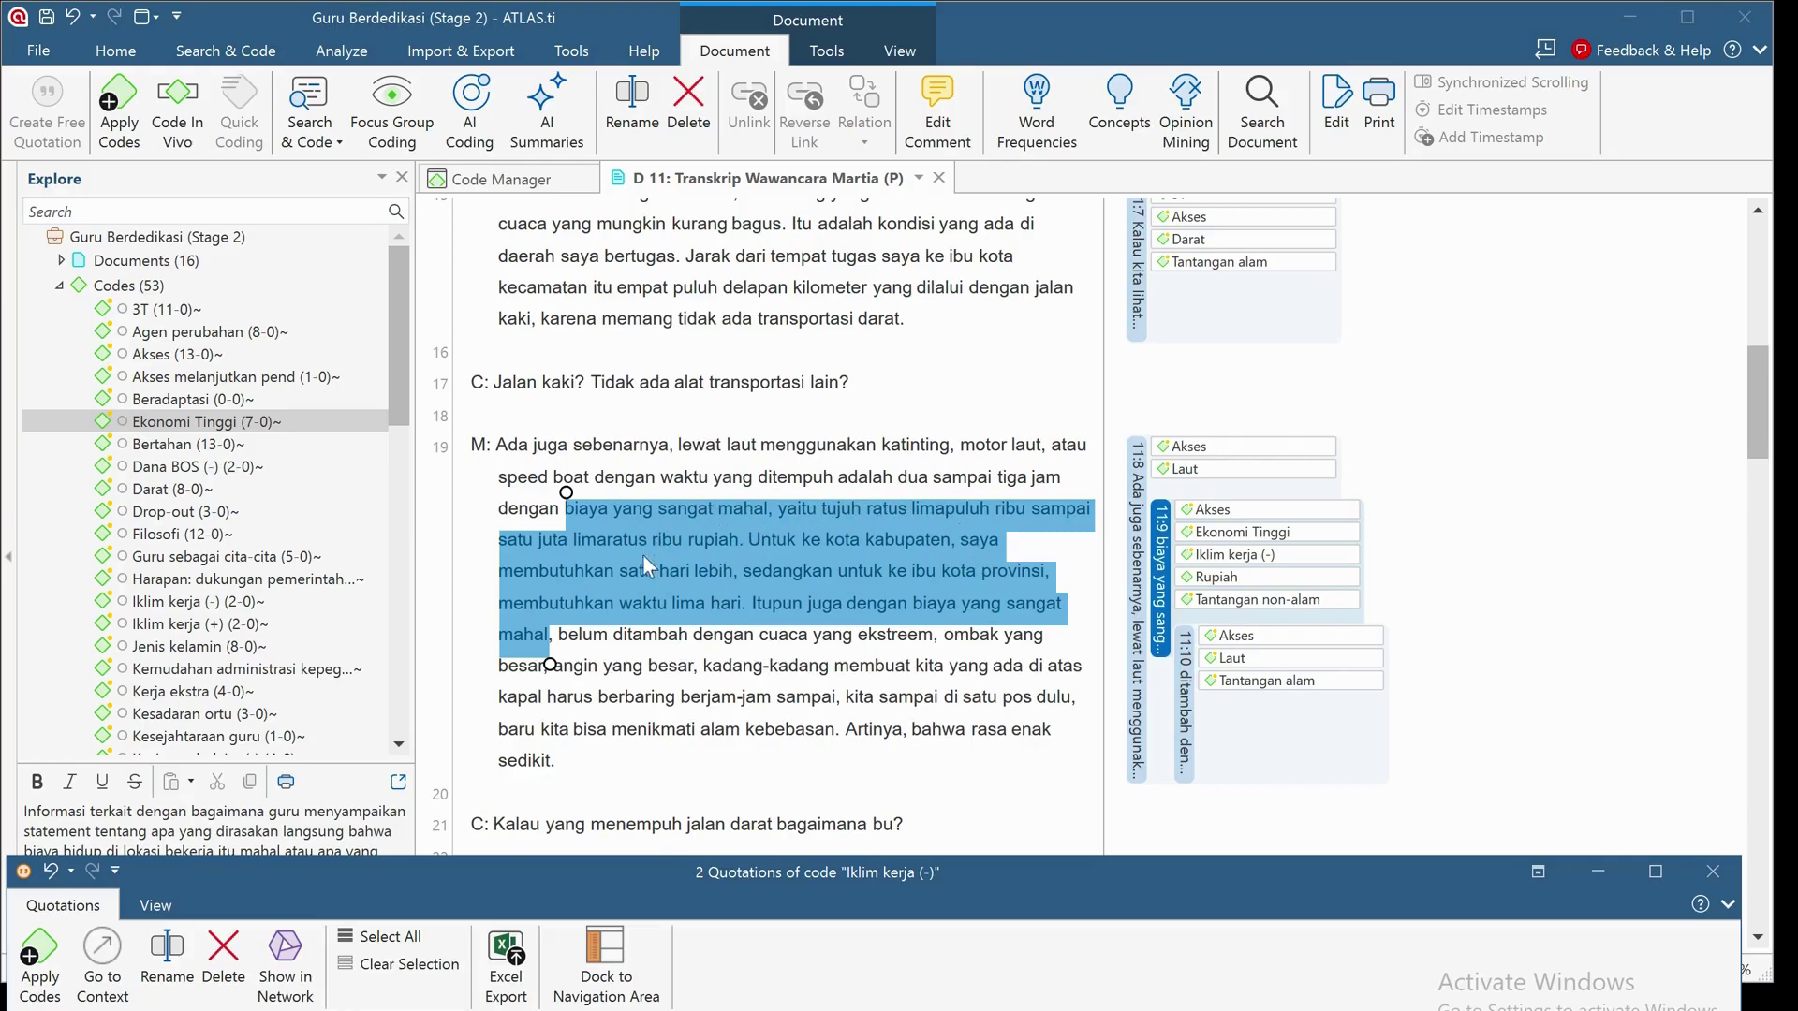
{"action": "left_click_drag", "start_coordinate": [1080, 880], "coordinate": [1087, 75]}
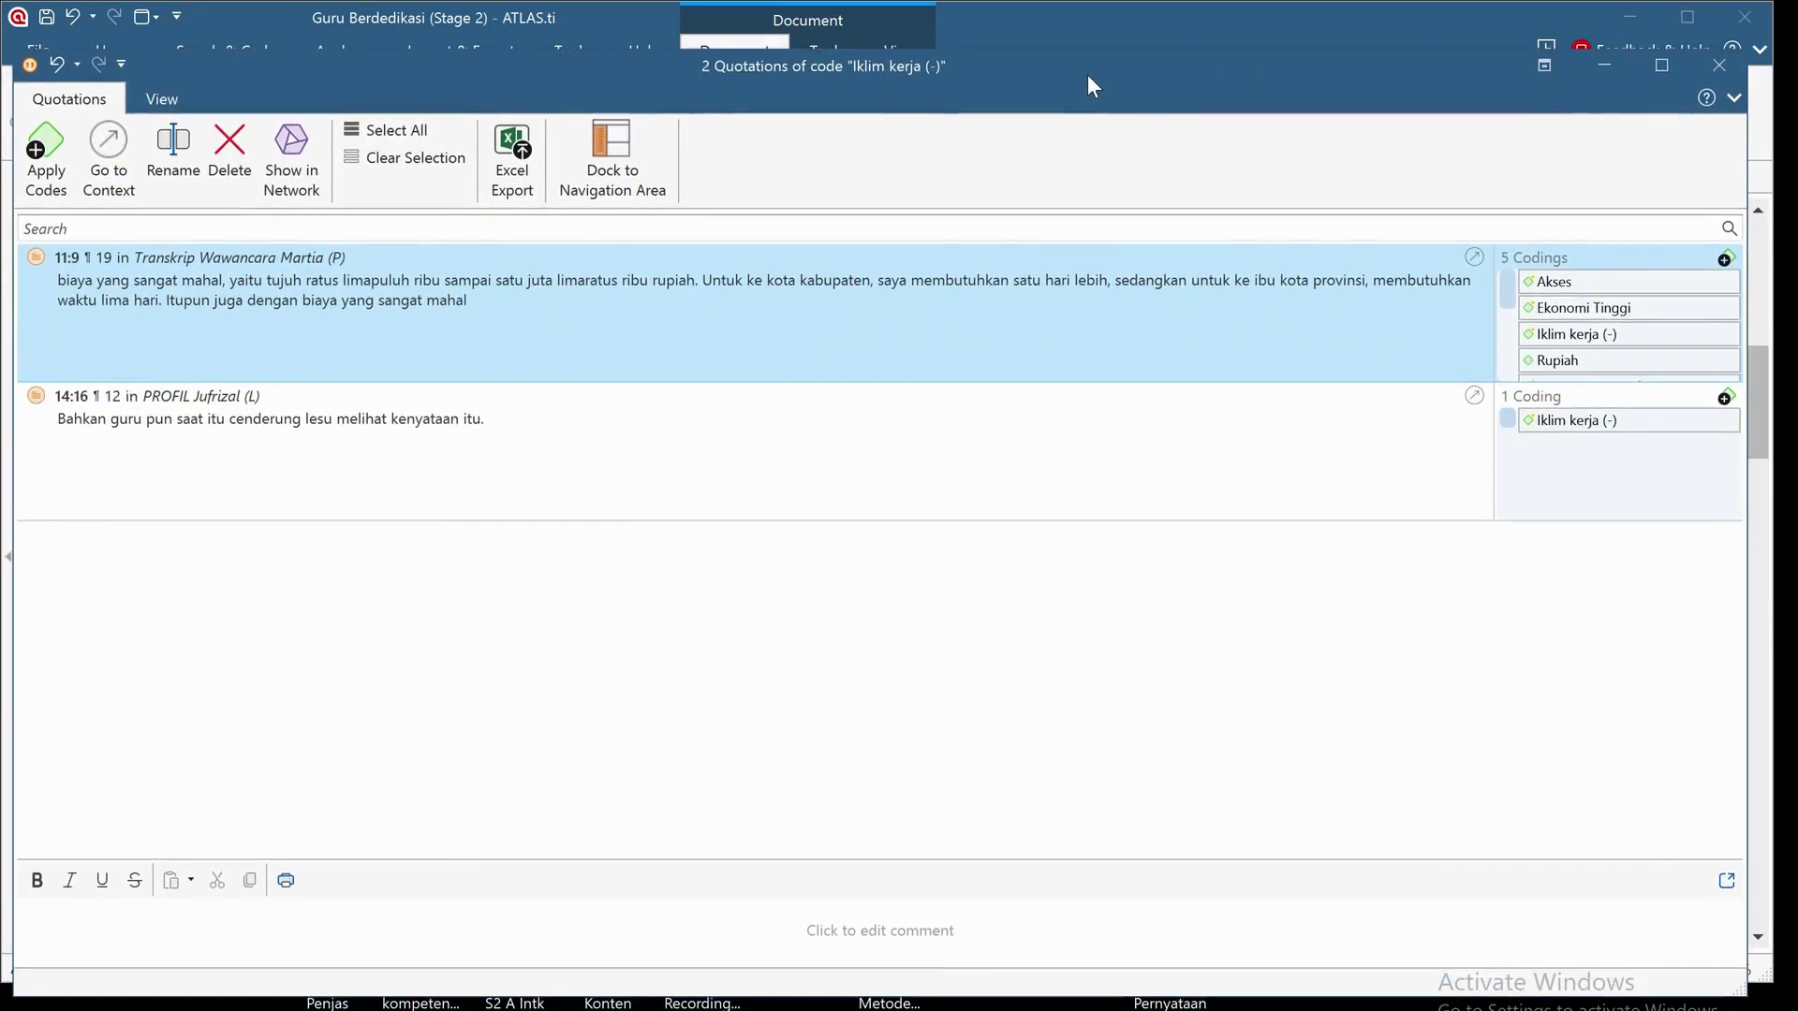
{"action": "left_click", "coordinate": [1713, 65]}
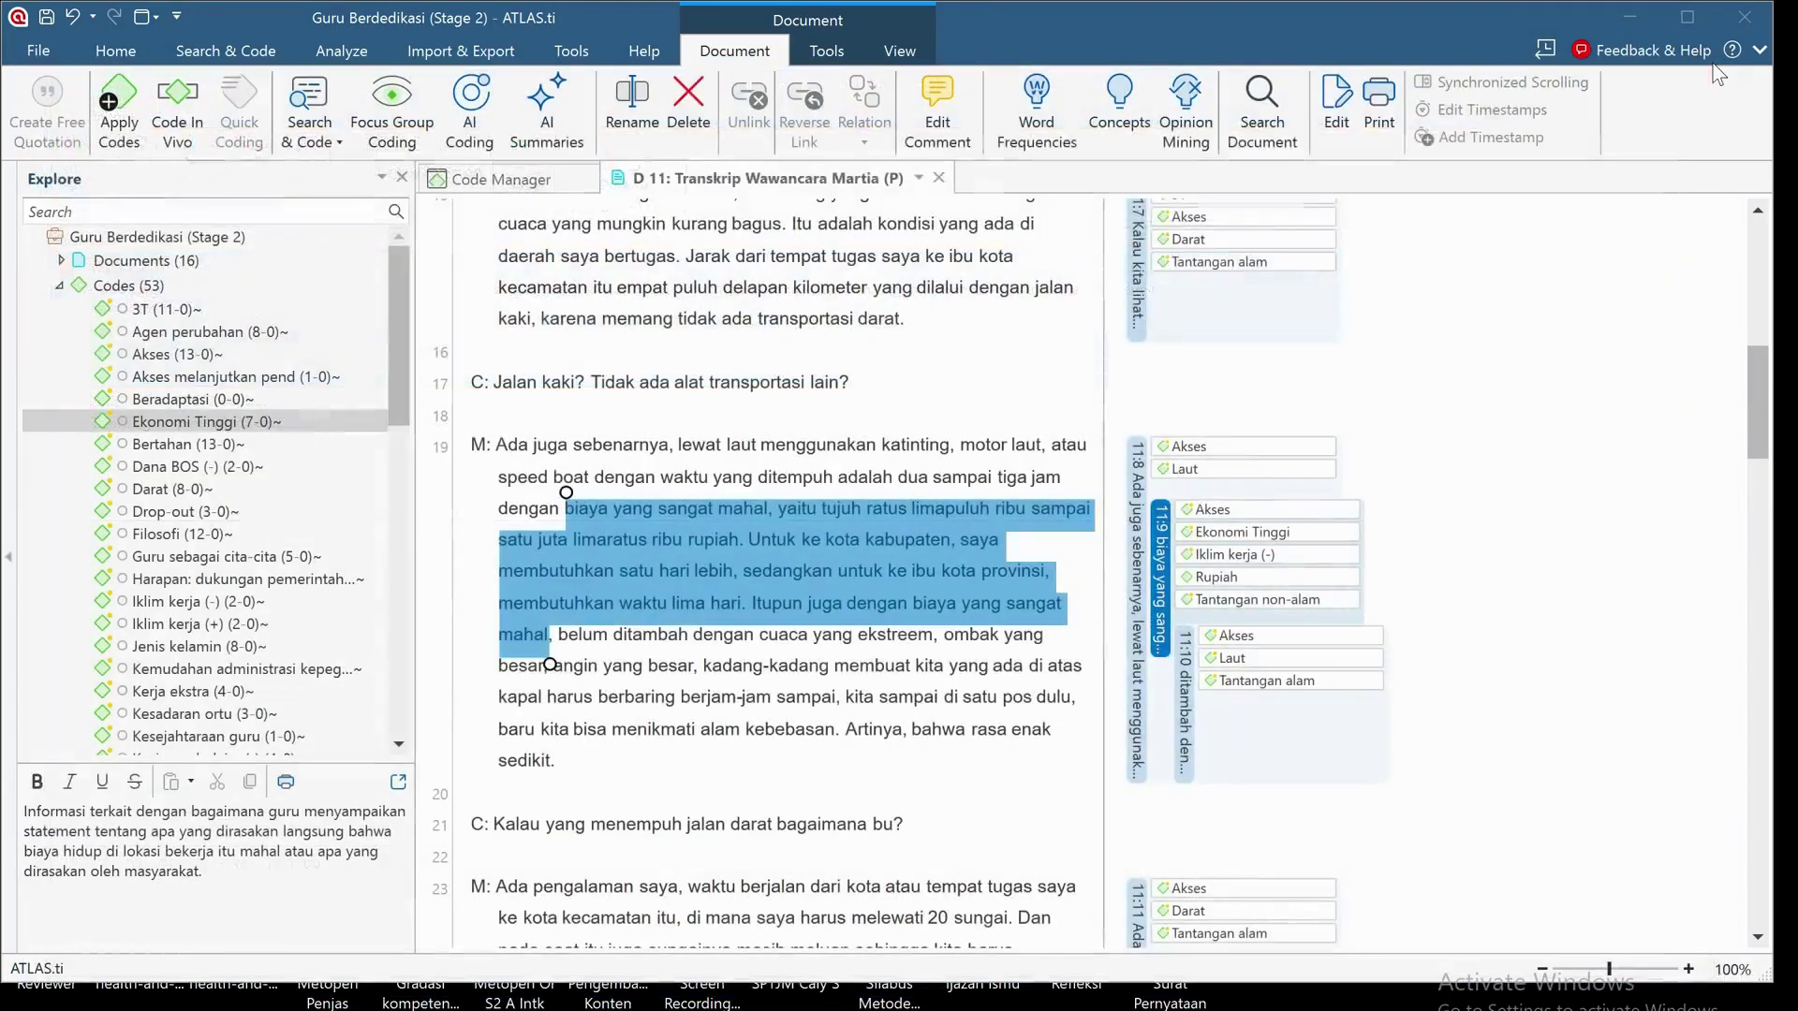
{"action": "left_click", "coordinate": [938, 177]}
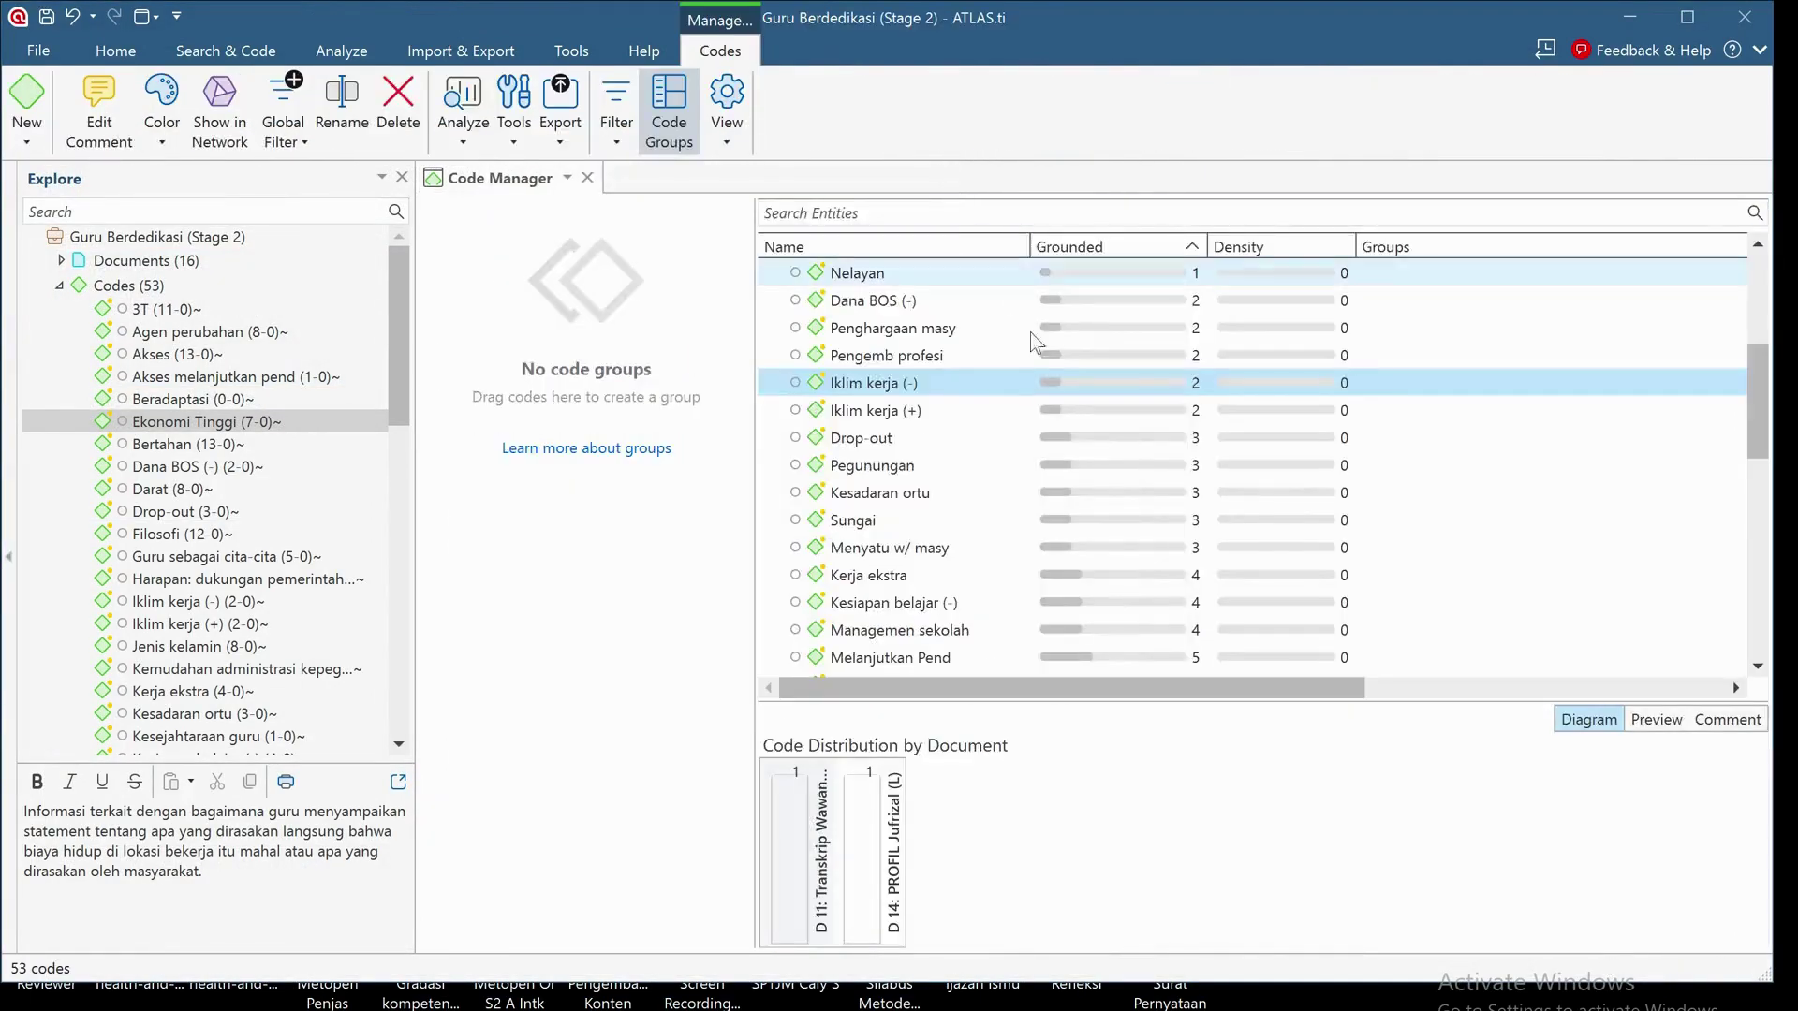
Step: Check the document distribution and quotations of the code Iklim kerja (+), then close its quotation list
{"action": "left_click", "coordinate": [932, 417]}
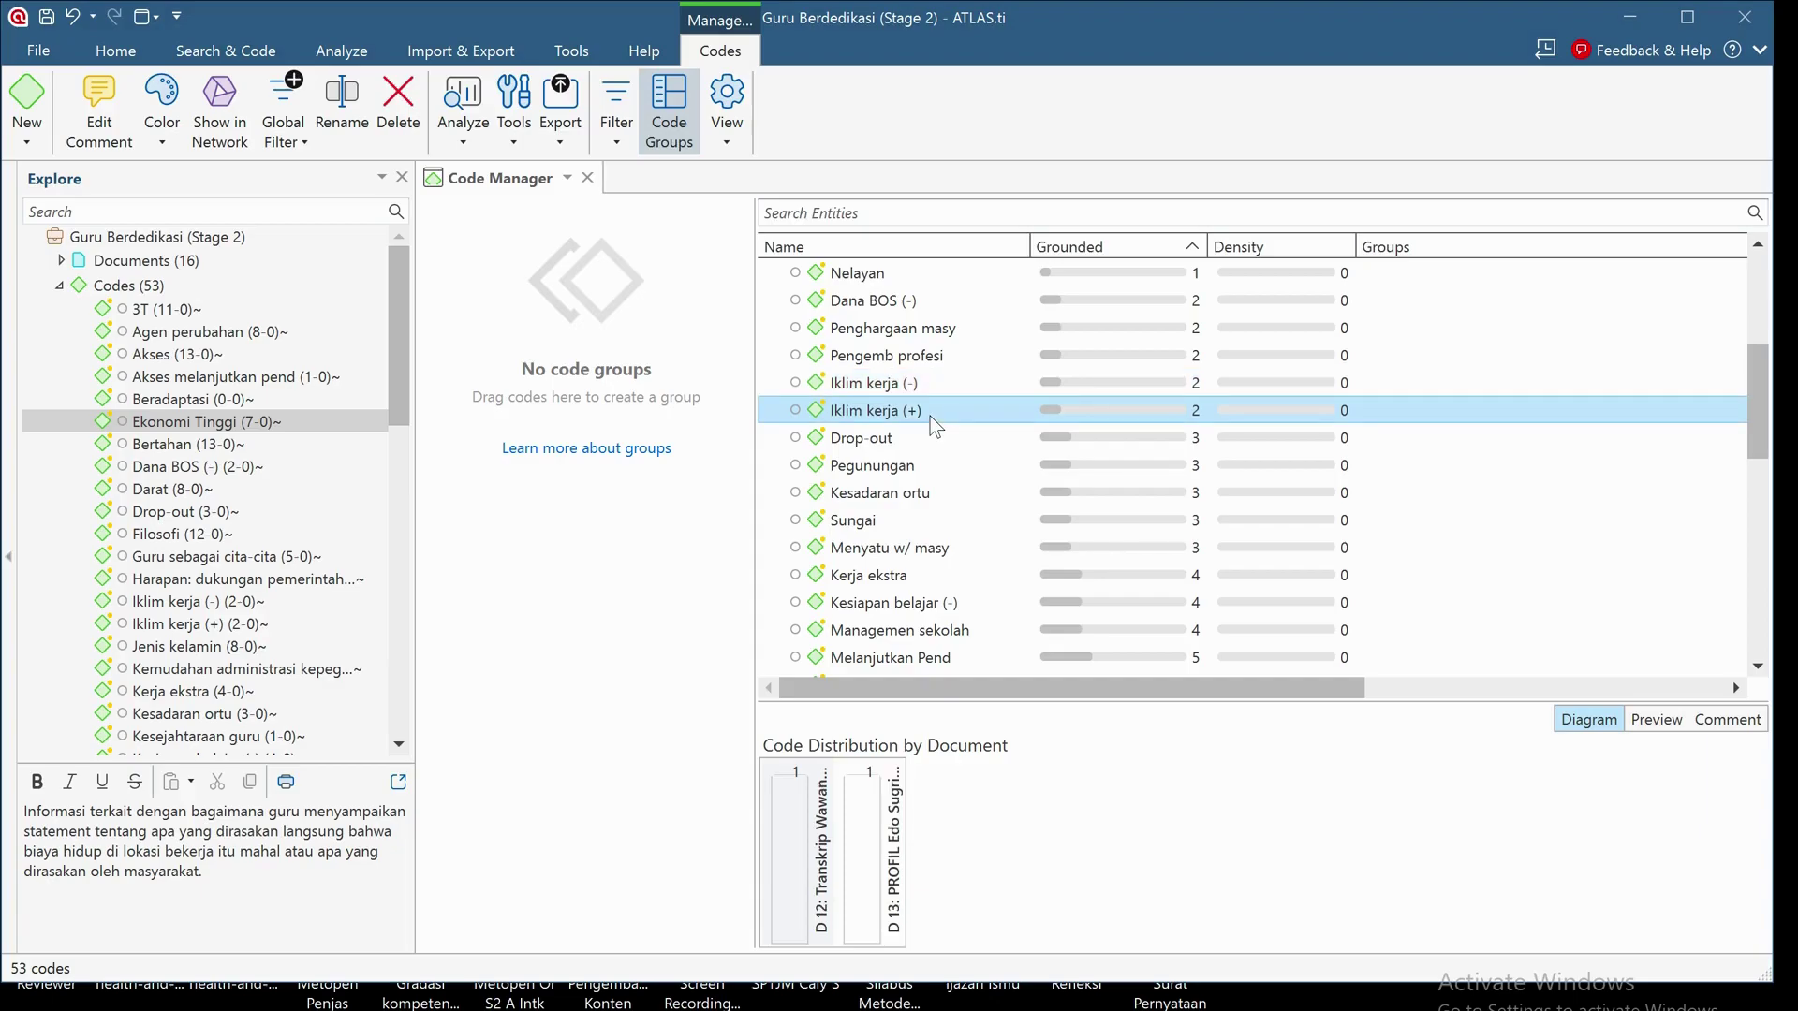
{"action": "double_click", "coordinate": [933, 419]}
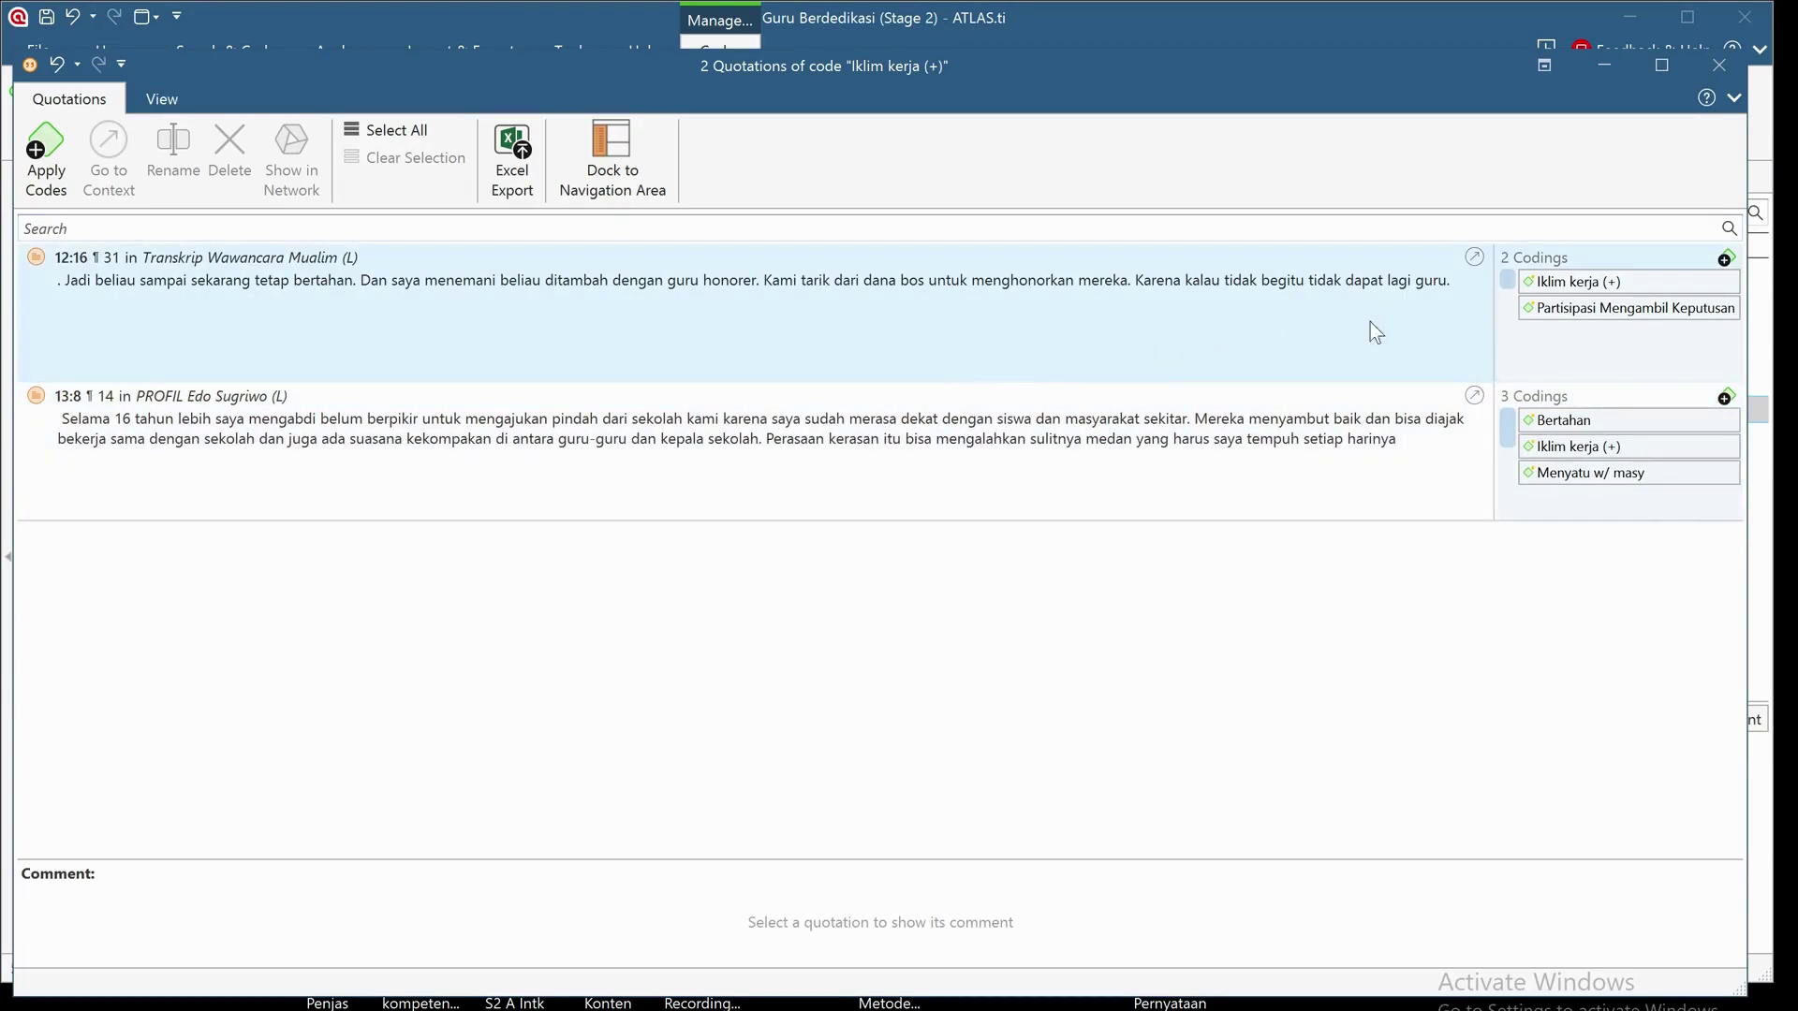
{"action": "left_click", "coordinate": [1718, 65]}
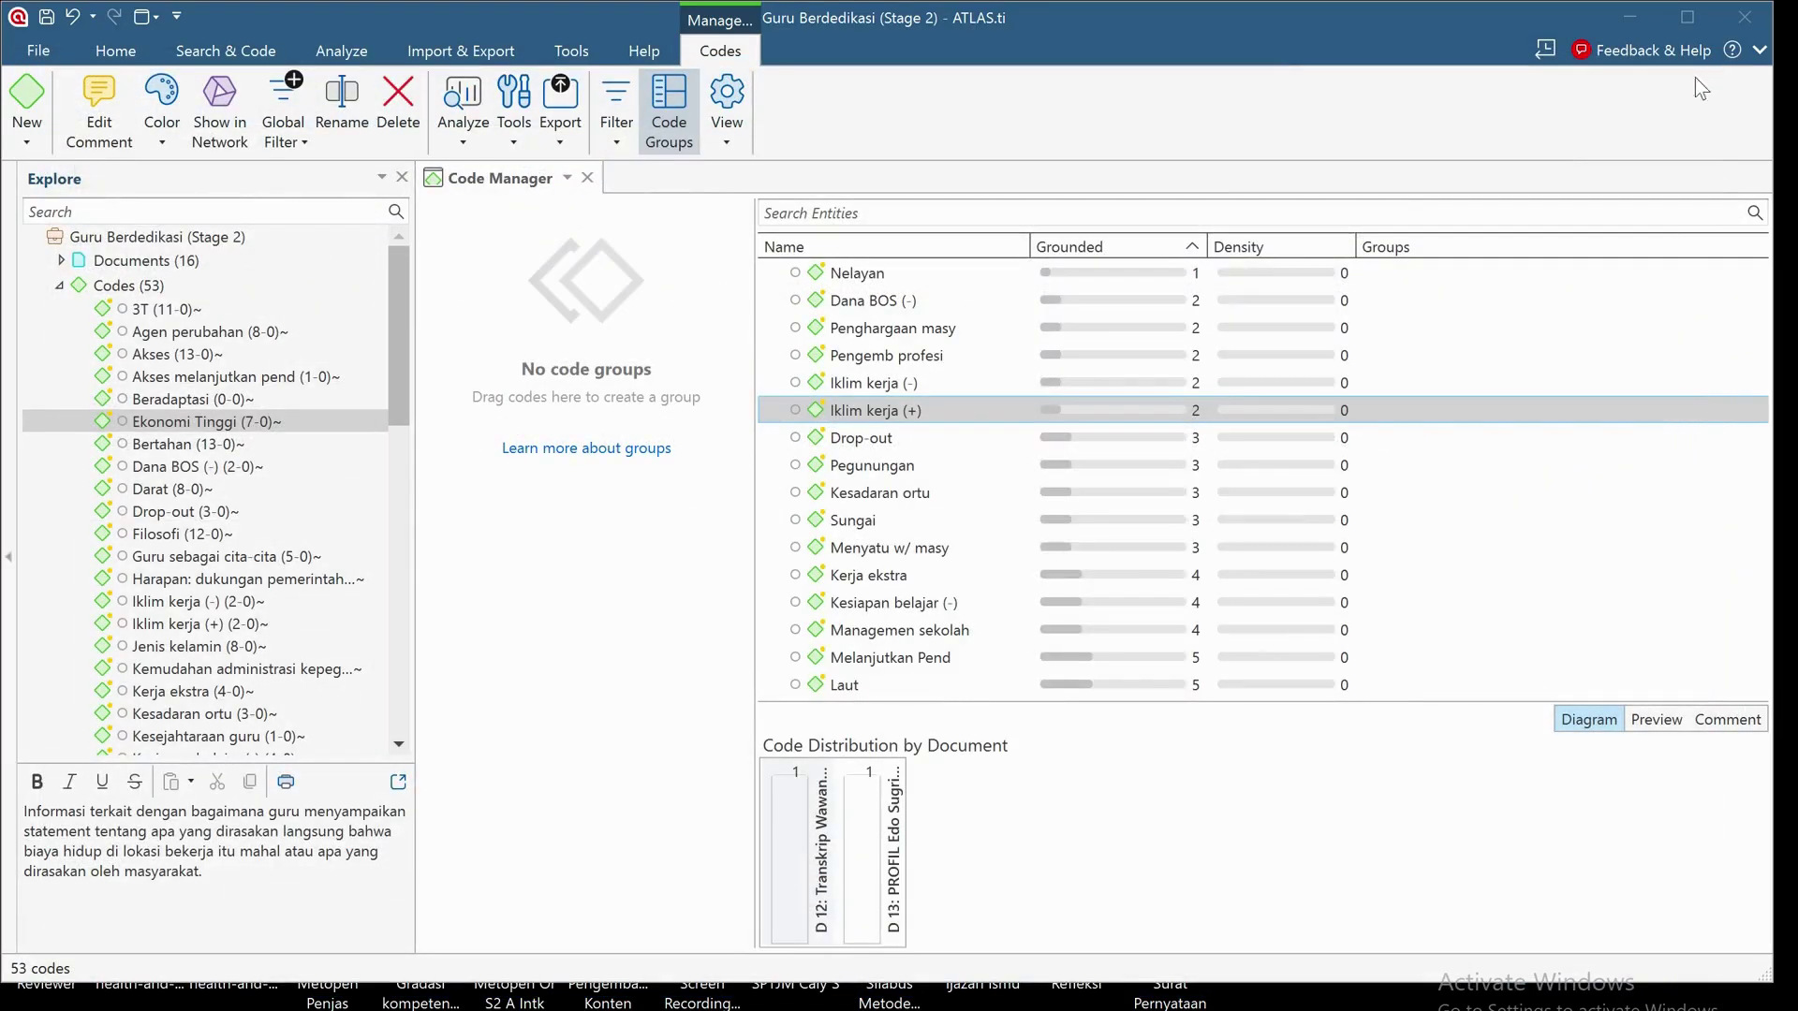
Step: Merge the code Iklim kerja (+) into Iklim kerja (-)
{"action": "left_click", "coordinate": [859, 412]}
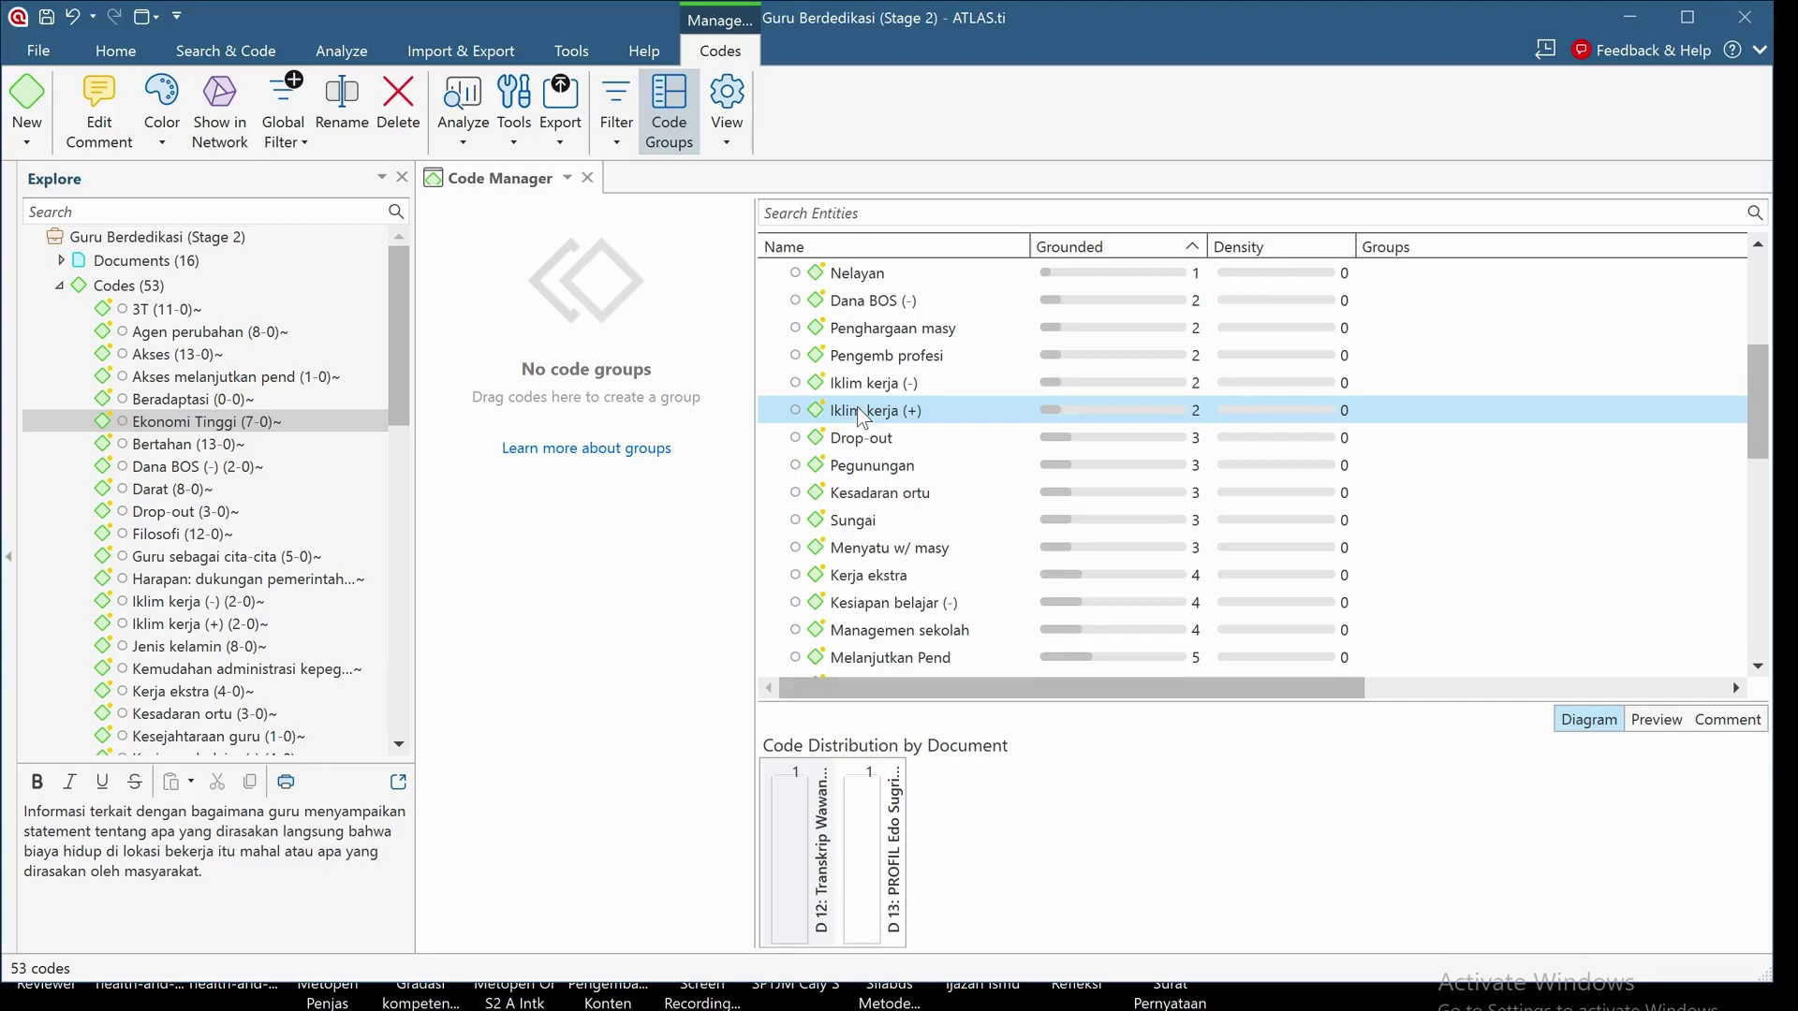
{"action": "left_click_drag", "start_coordinate": [857, 407], "coordinate": [929, 410]}
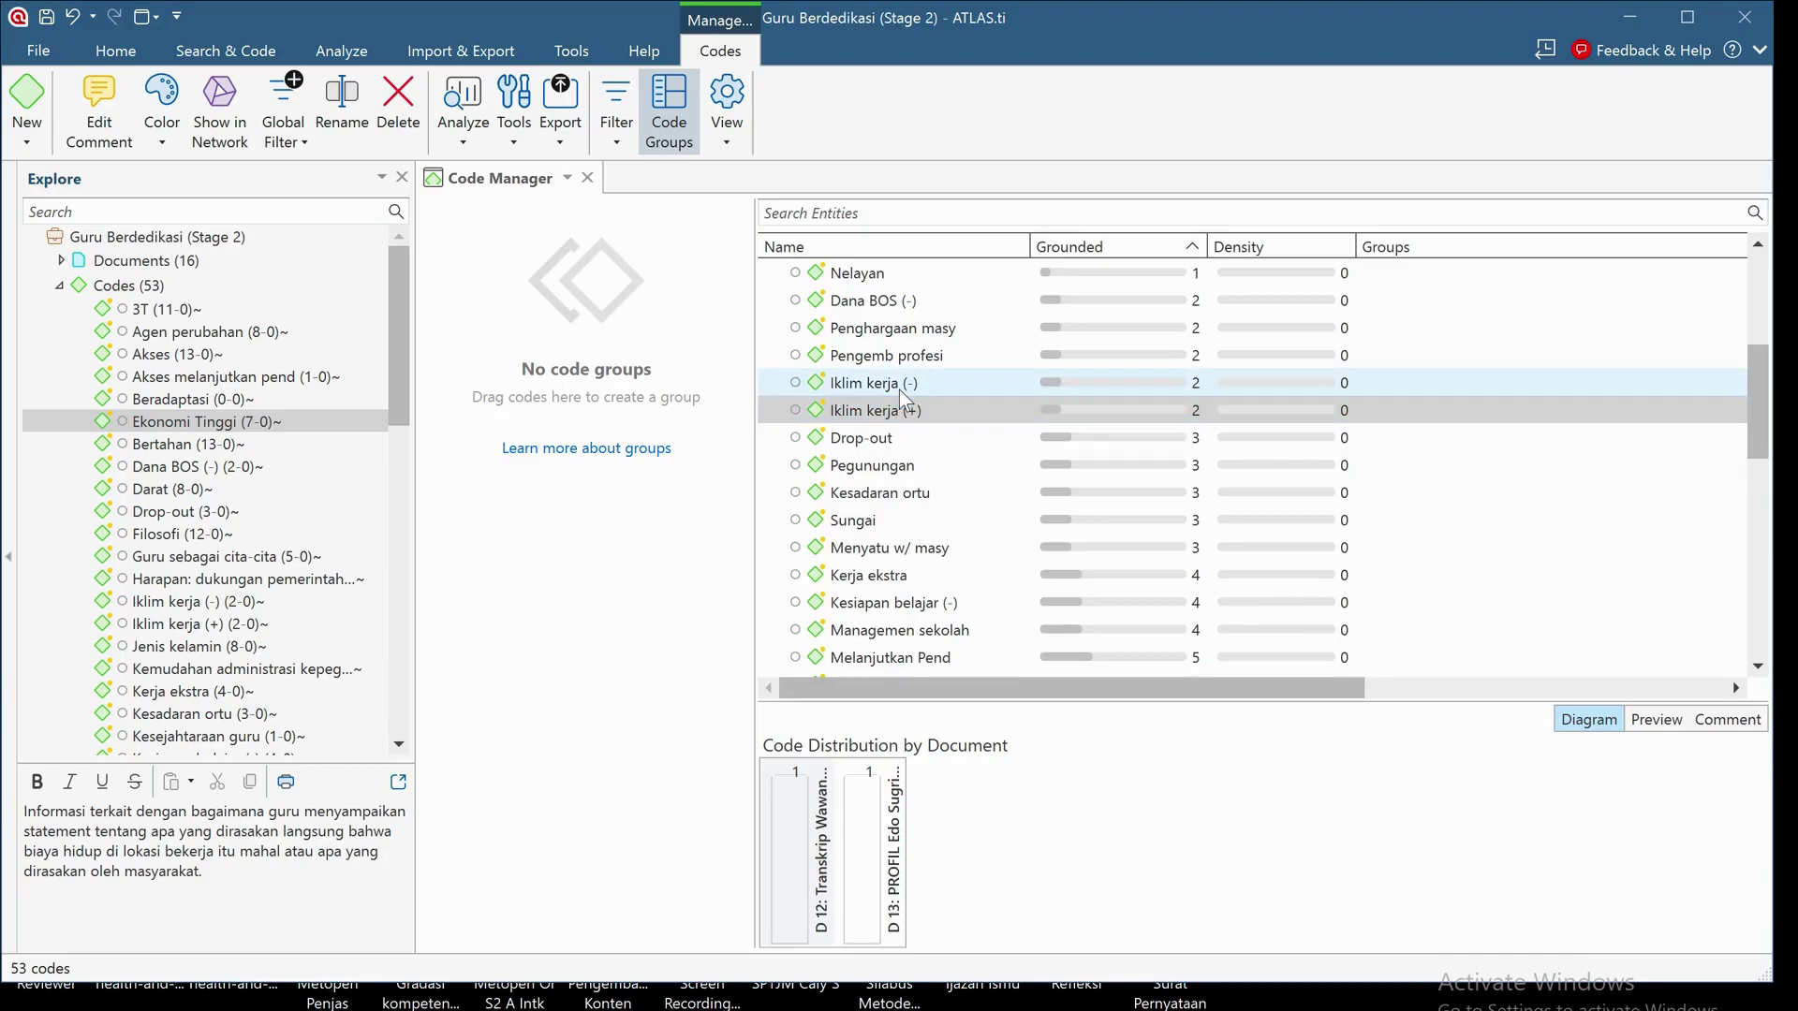
{"action": "left_click_drag", "start_coordinate": [867, 408], "coordinate": [892, 388]}
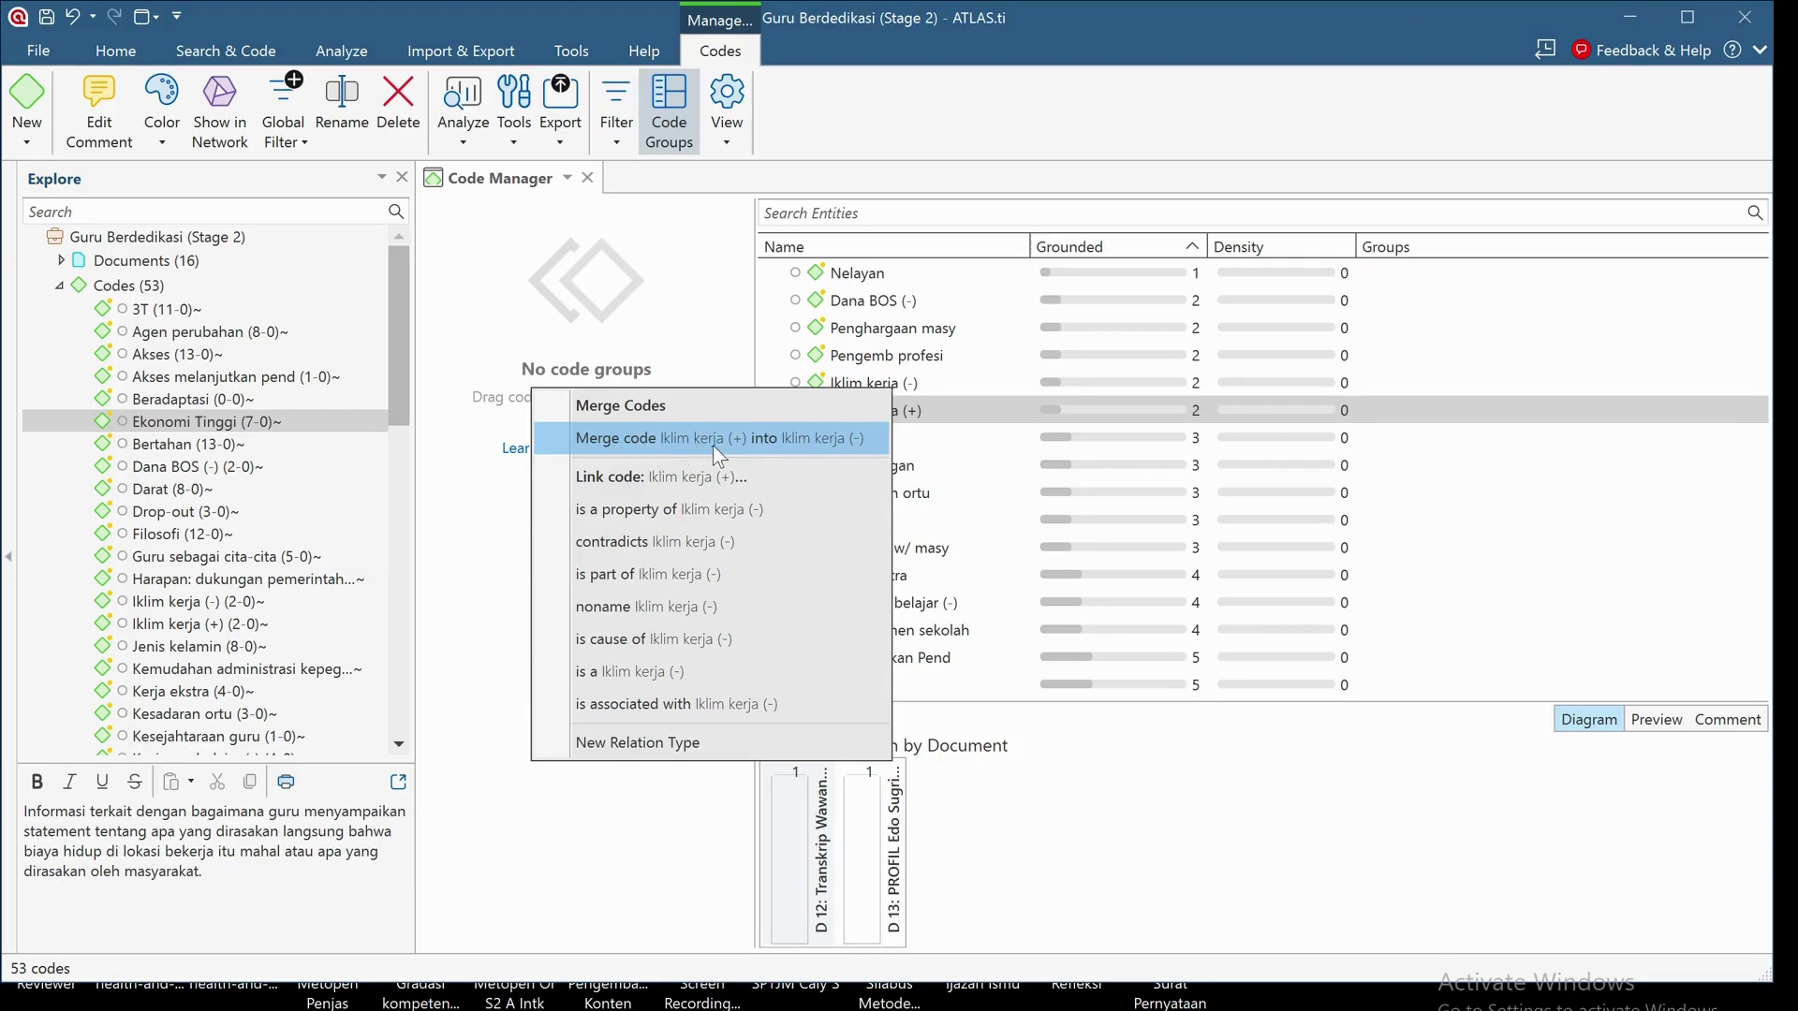
{"action": "left_click", "coordinate": [650, 440]}
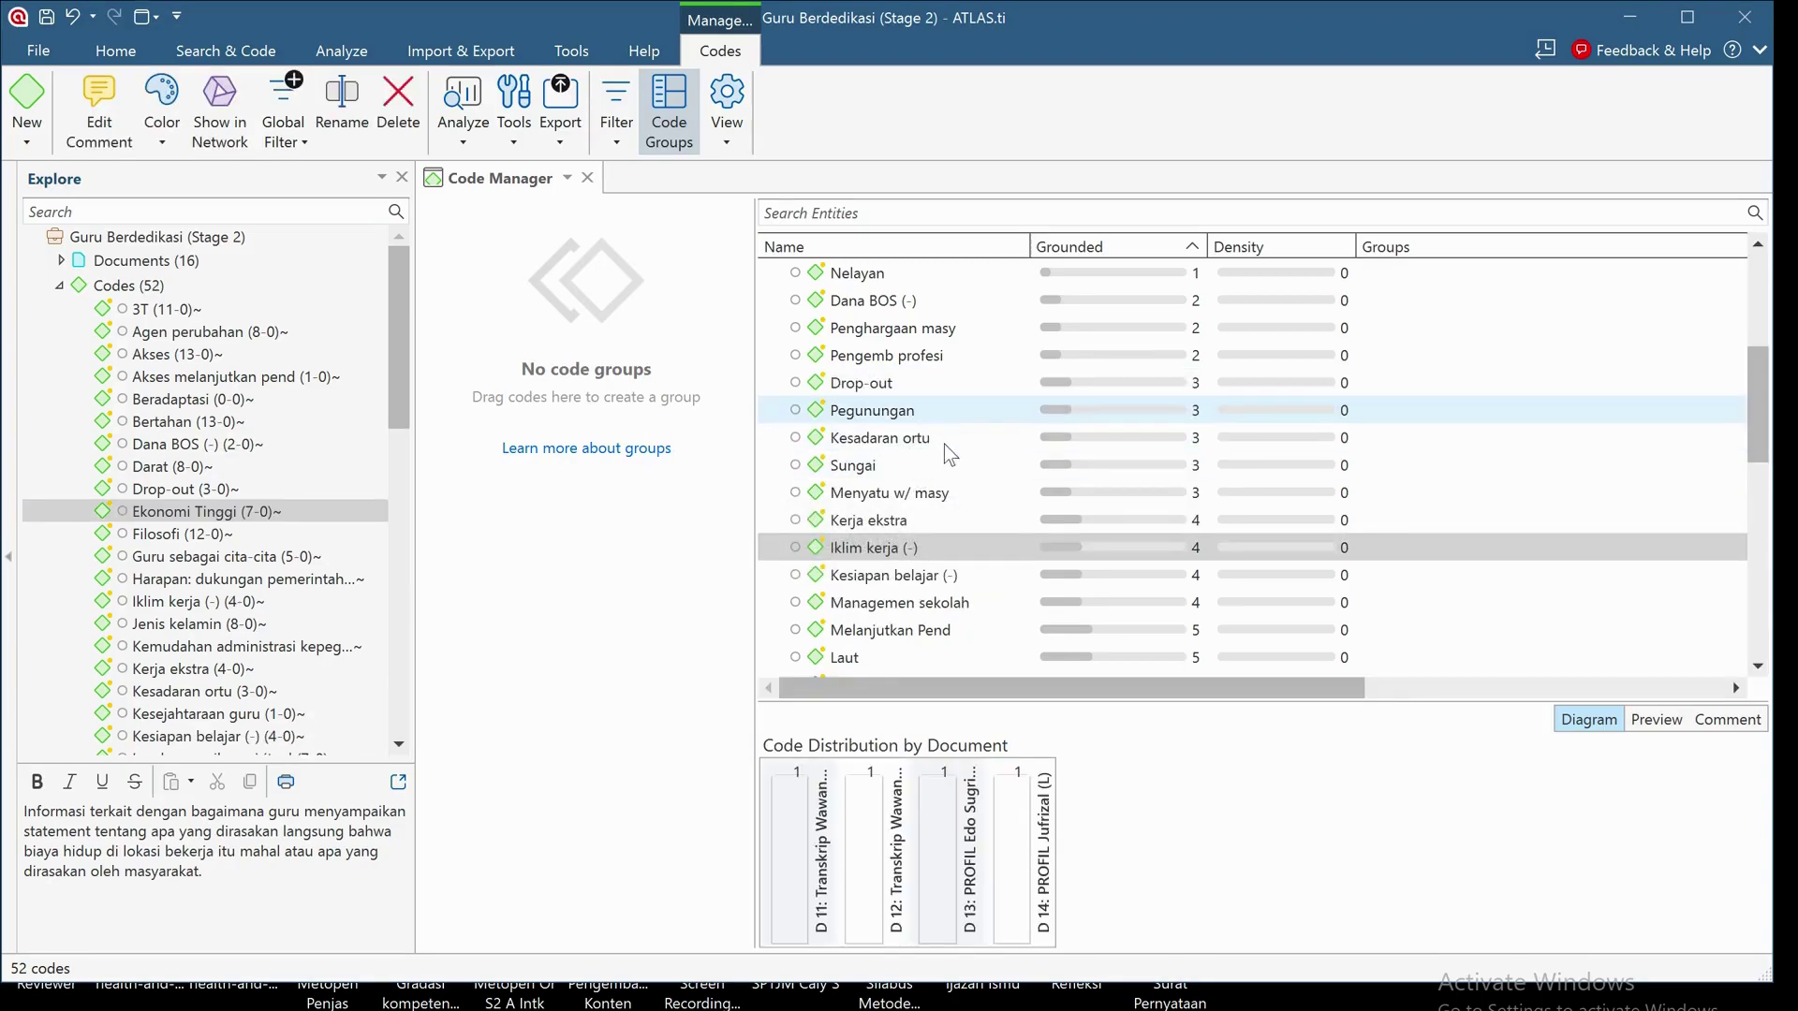
Step: Rename the merged code Iklim kerja (-) as Iklim kerja
{"action": "scroll", "coordinate": [927, 449], "scroll_direction": "down", "scroll_amount": 2}
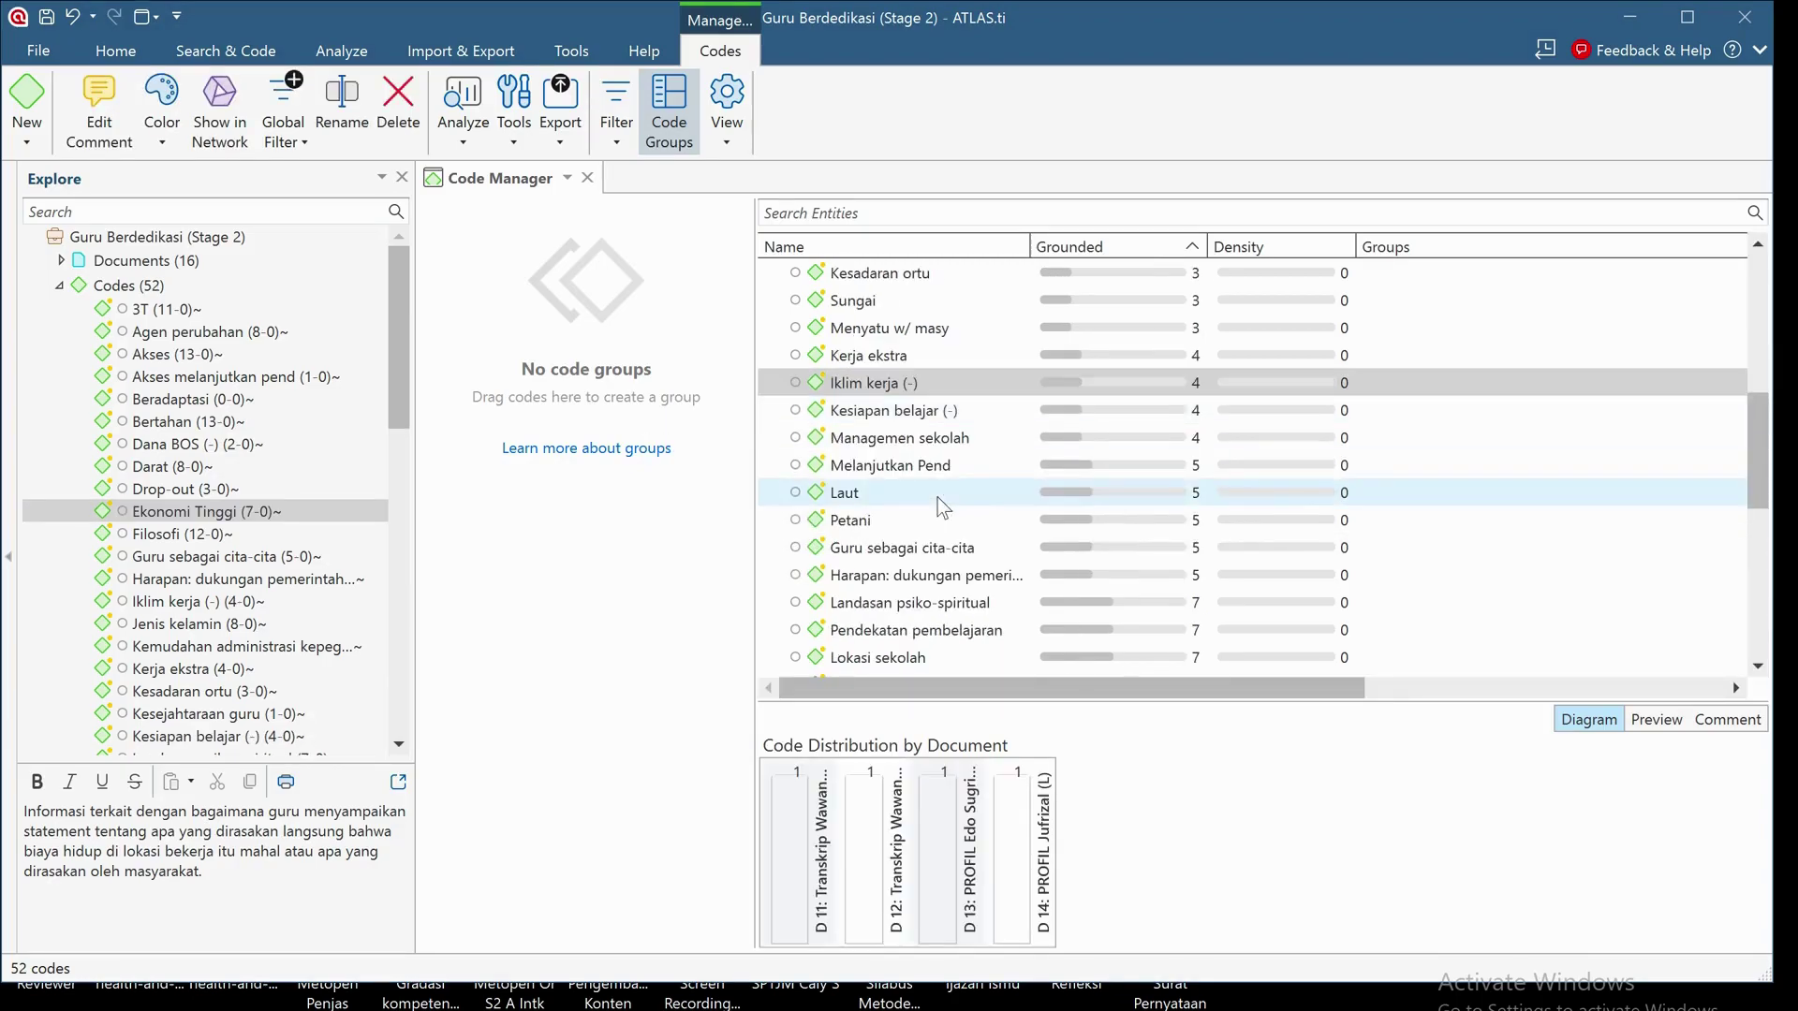
{"action": "left_click", "coordinate": [923, 392]}
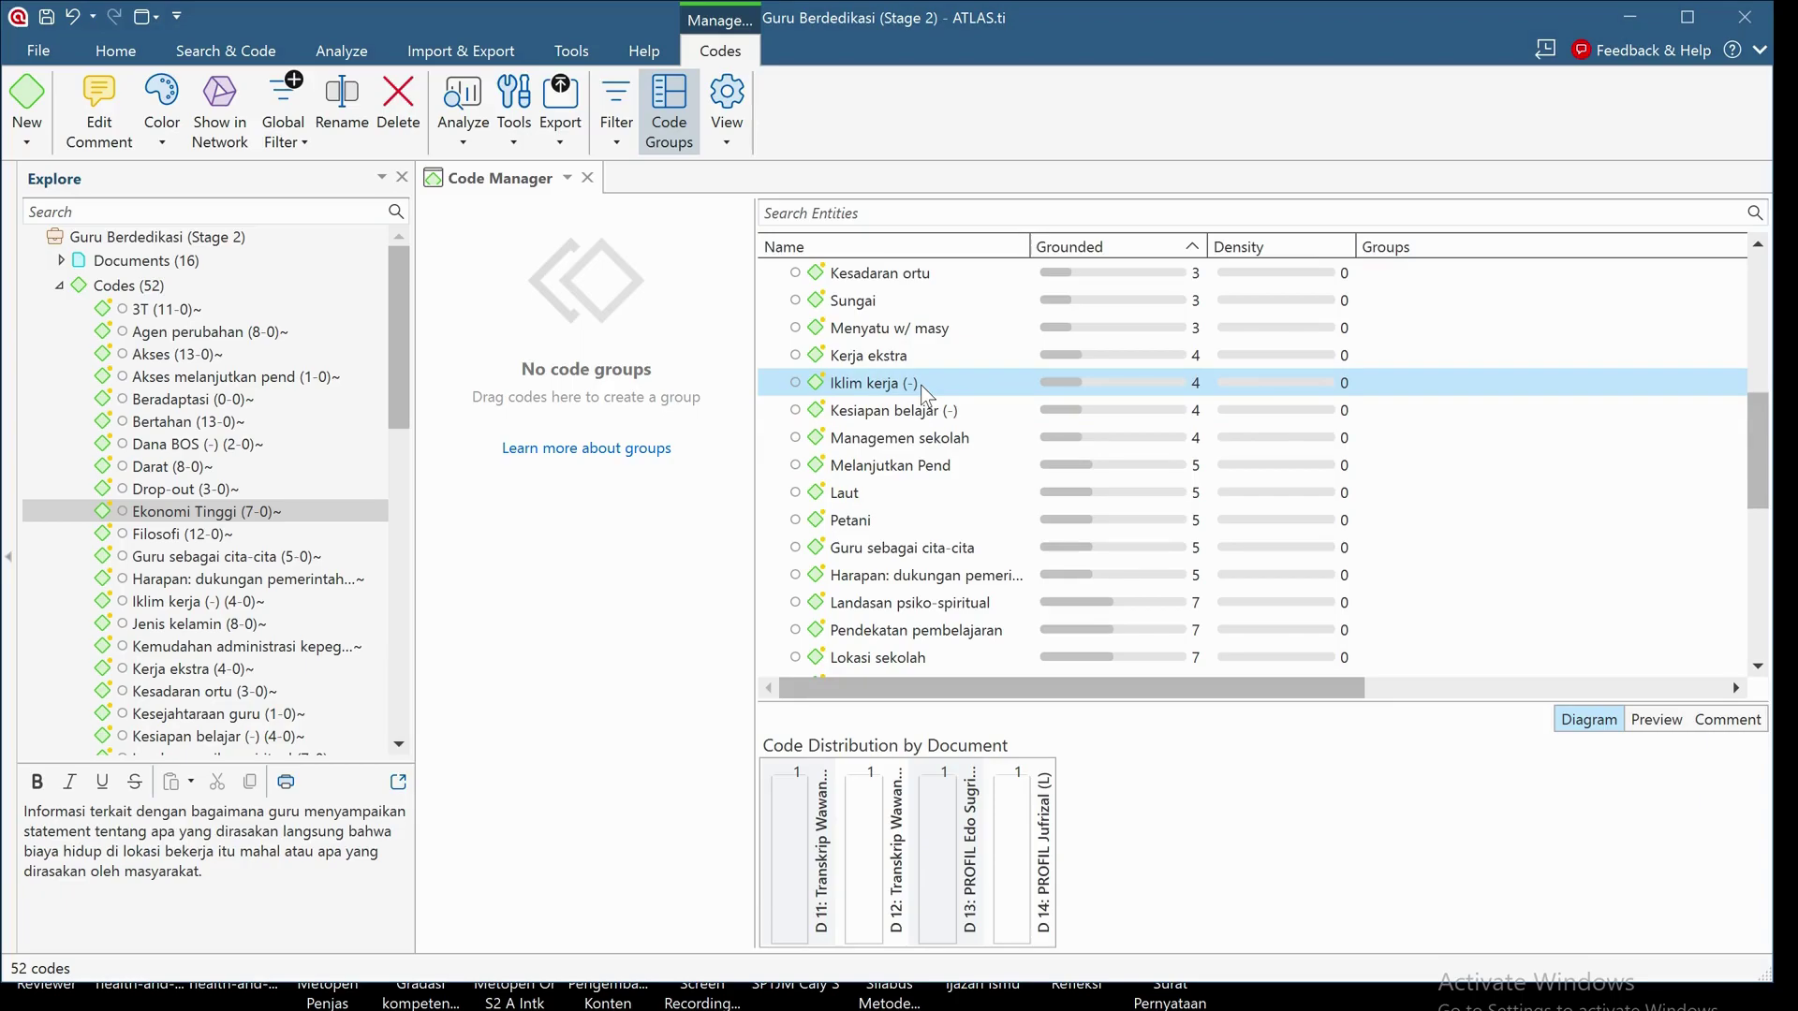
{"action": "right_click", "coordinate": [922, 390]}
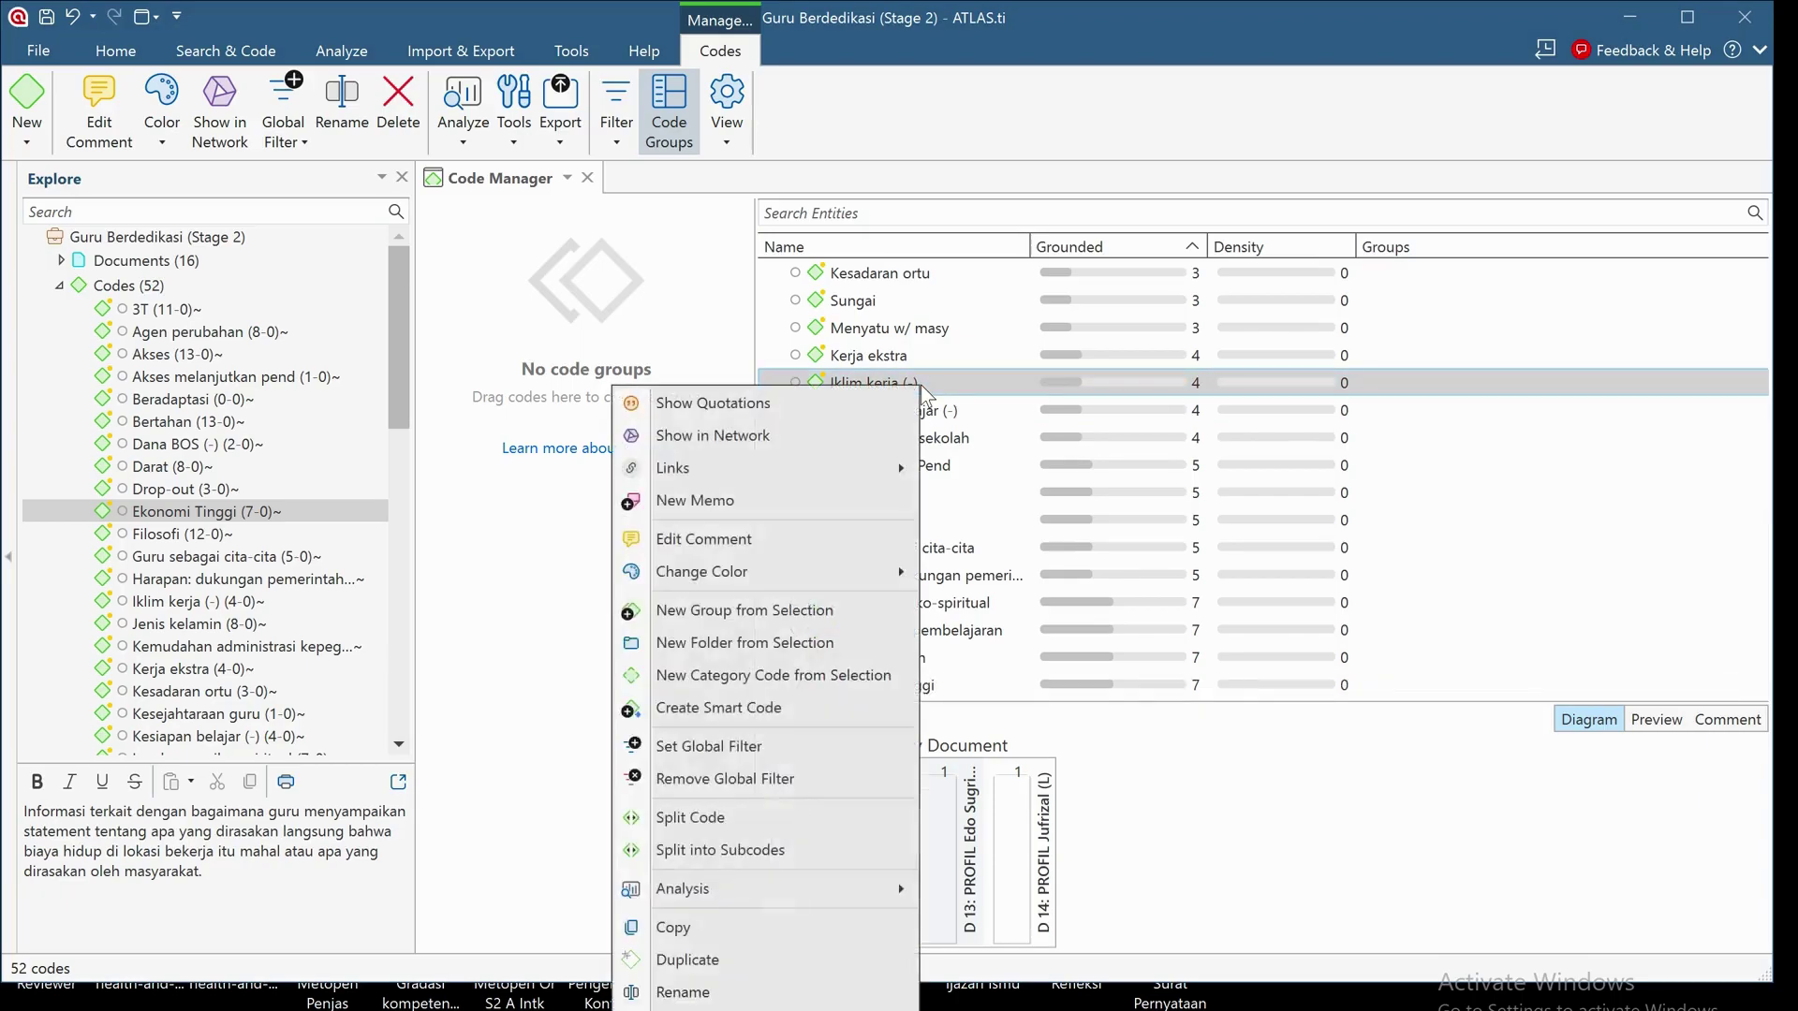
{"action": "left_click", "coordinate": [775, 992]}
{"action": "left_click", "coordinate": [859, 479]}
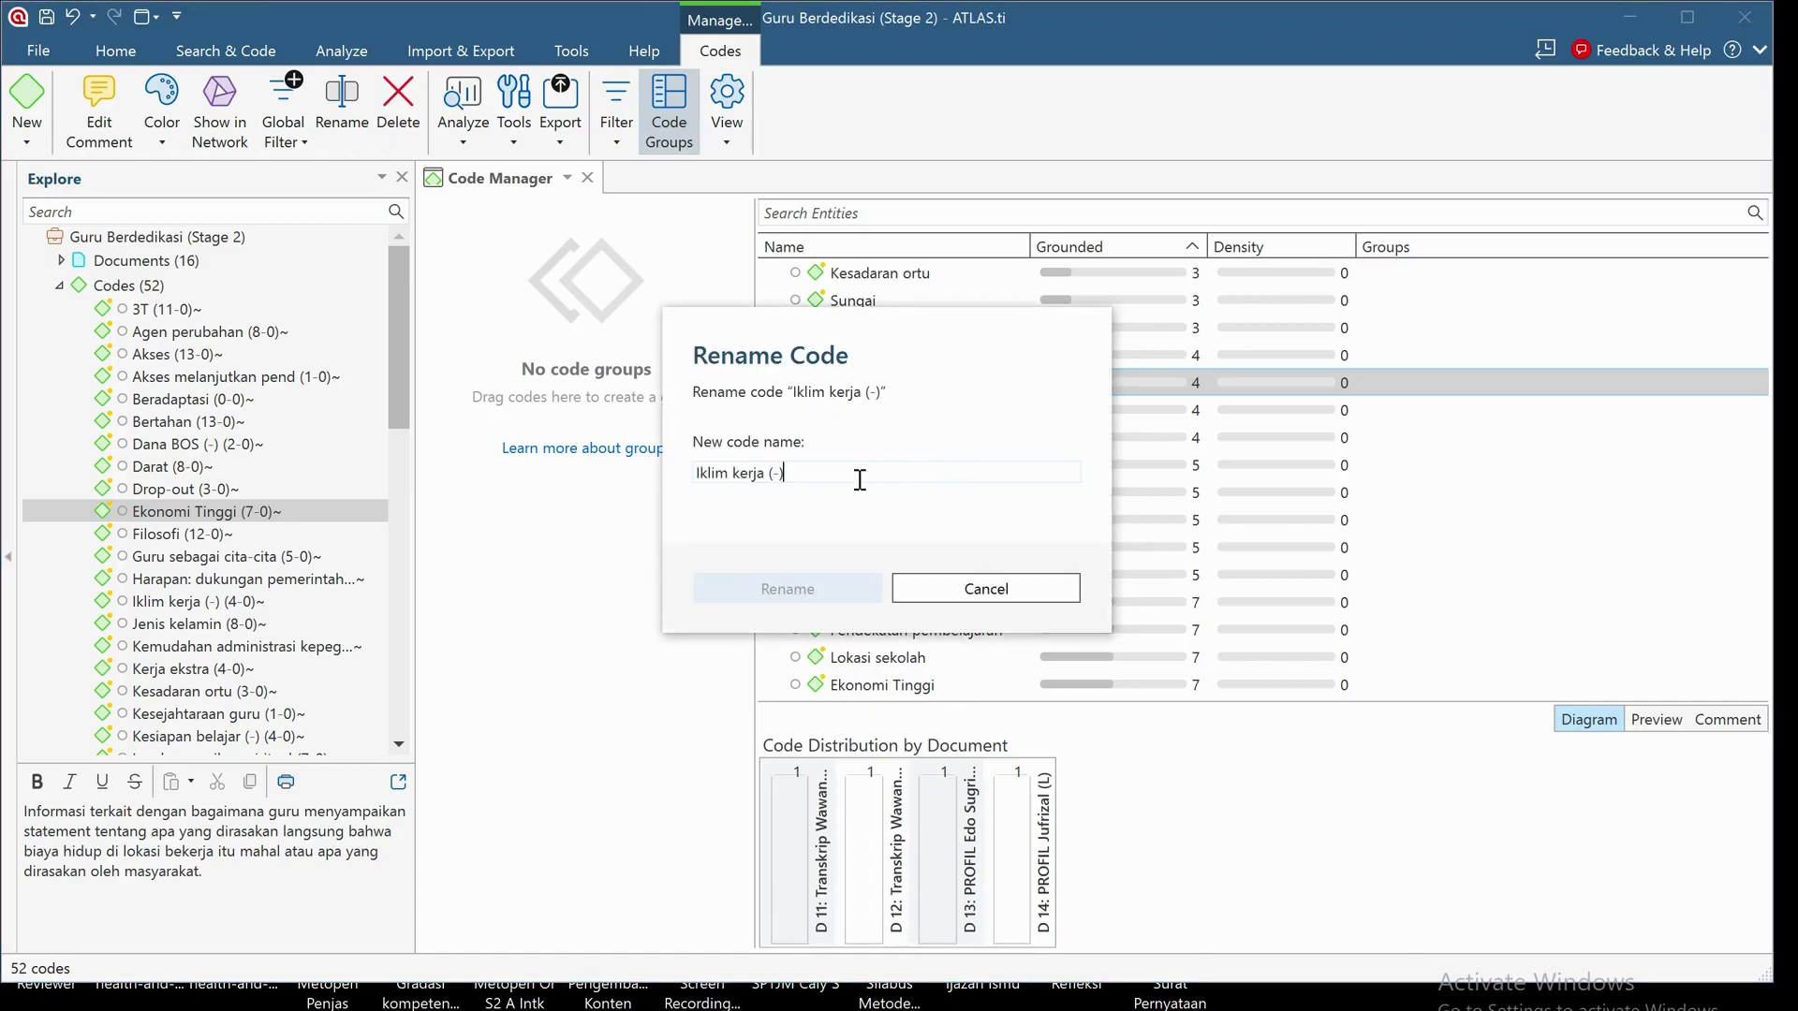
{"action": "key", "text": "BackSpace"}
{"action": "key", "text": "BackSpace"}
{"action": "key", "text": "BackSpace"}
{"action": "key", "text": "BackSpace"}
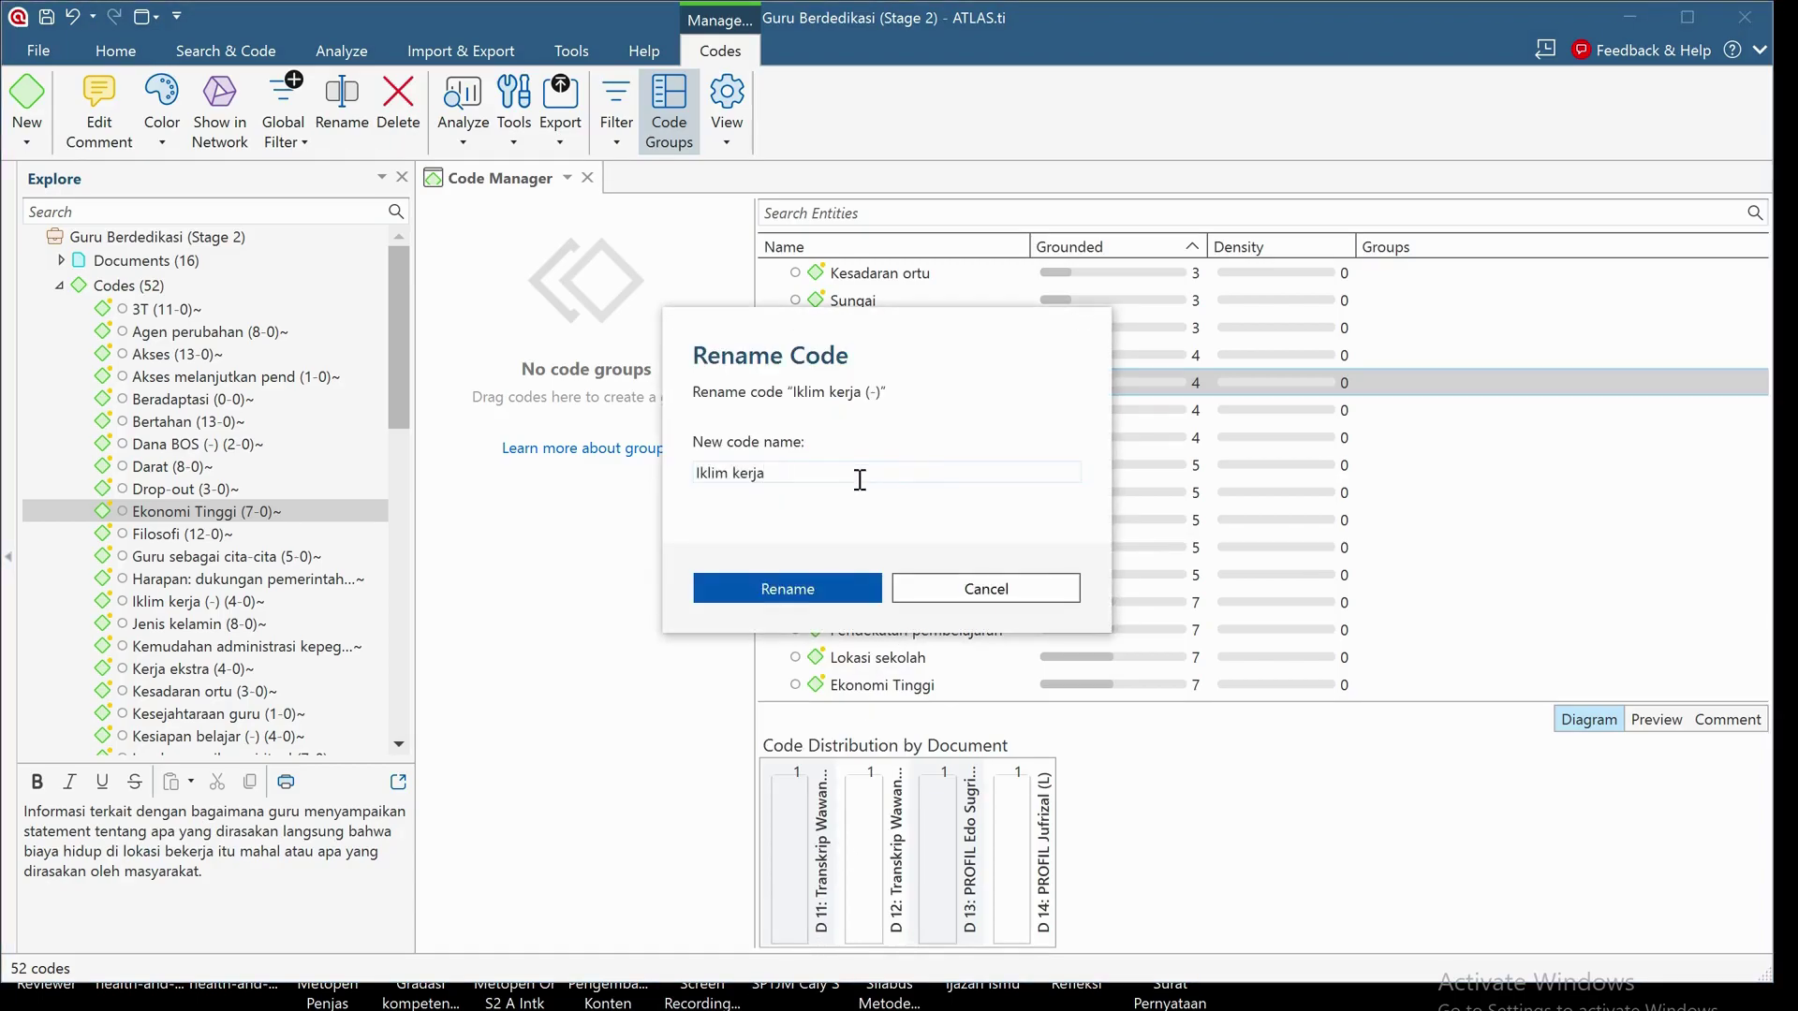
{"action": "left_click", "coordinate": [775, 592]}
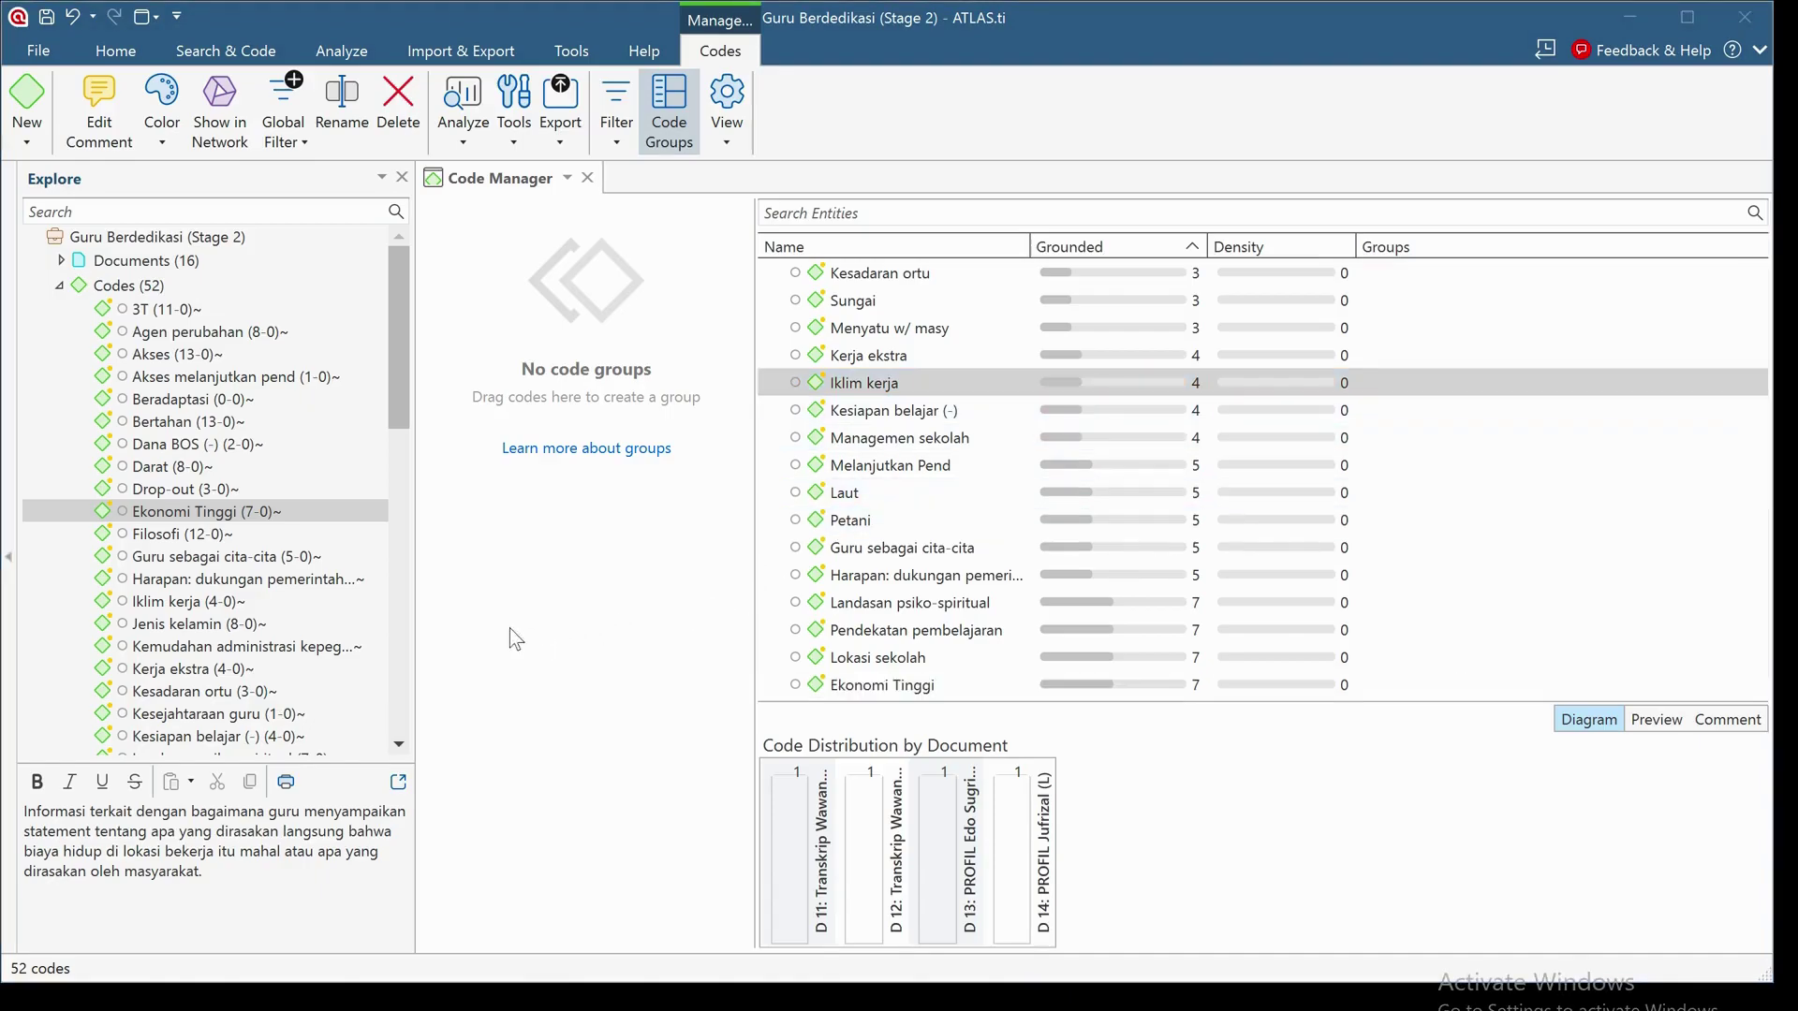
Step: Review the least-used codes up to the start of the list and sort the codes by Grounded in descending order
{"action": "scroll", "coordinate": [902, 543], "scroll_direction": "up", "scroll_amount": 1}
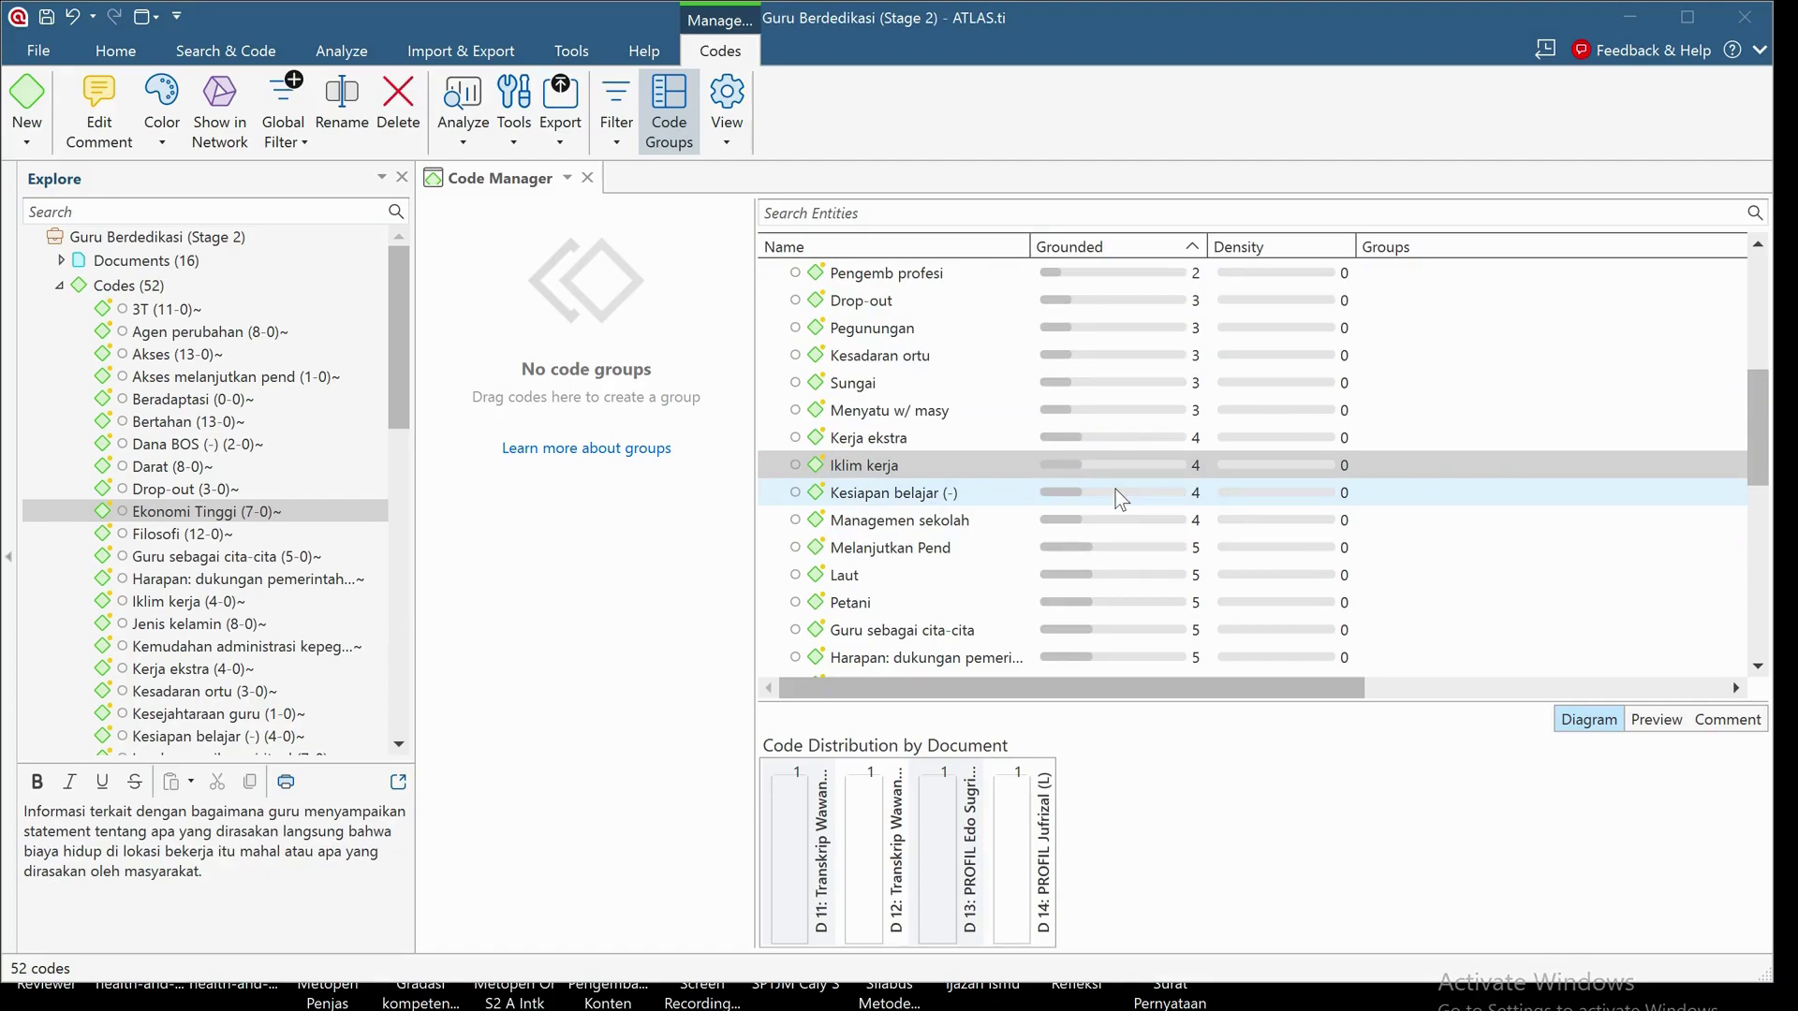
{"action": "scroll", "coordinate": [1120, 499], "scroll_direction": "up", "scroll_amount": 1}
{"action": "scroll", "coordinate": [1119, 499], "scroll_direction": "up", "scroll_amount": 4}
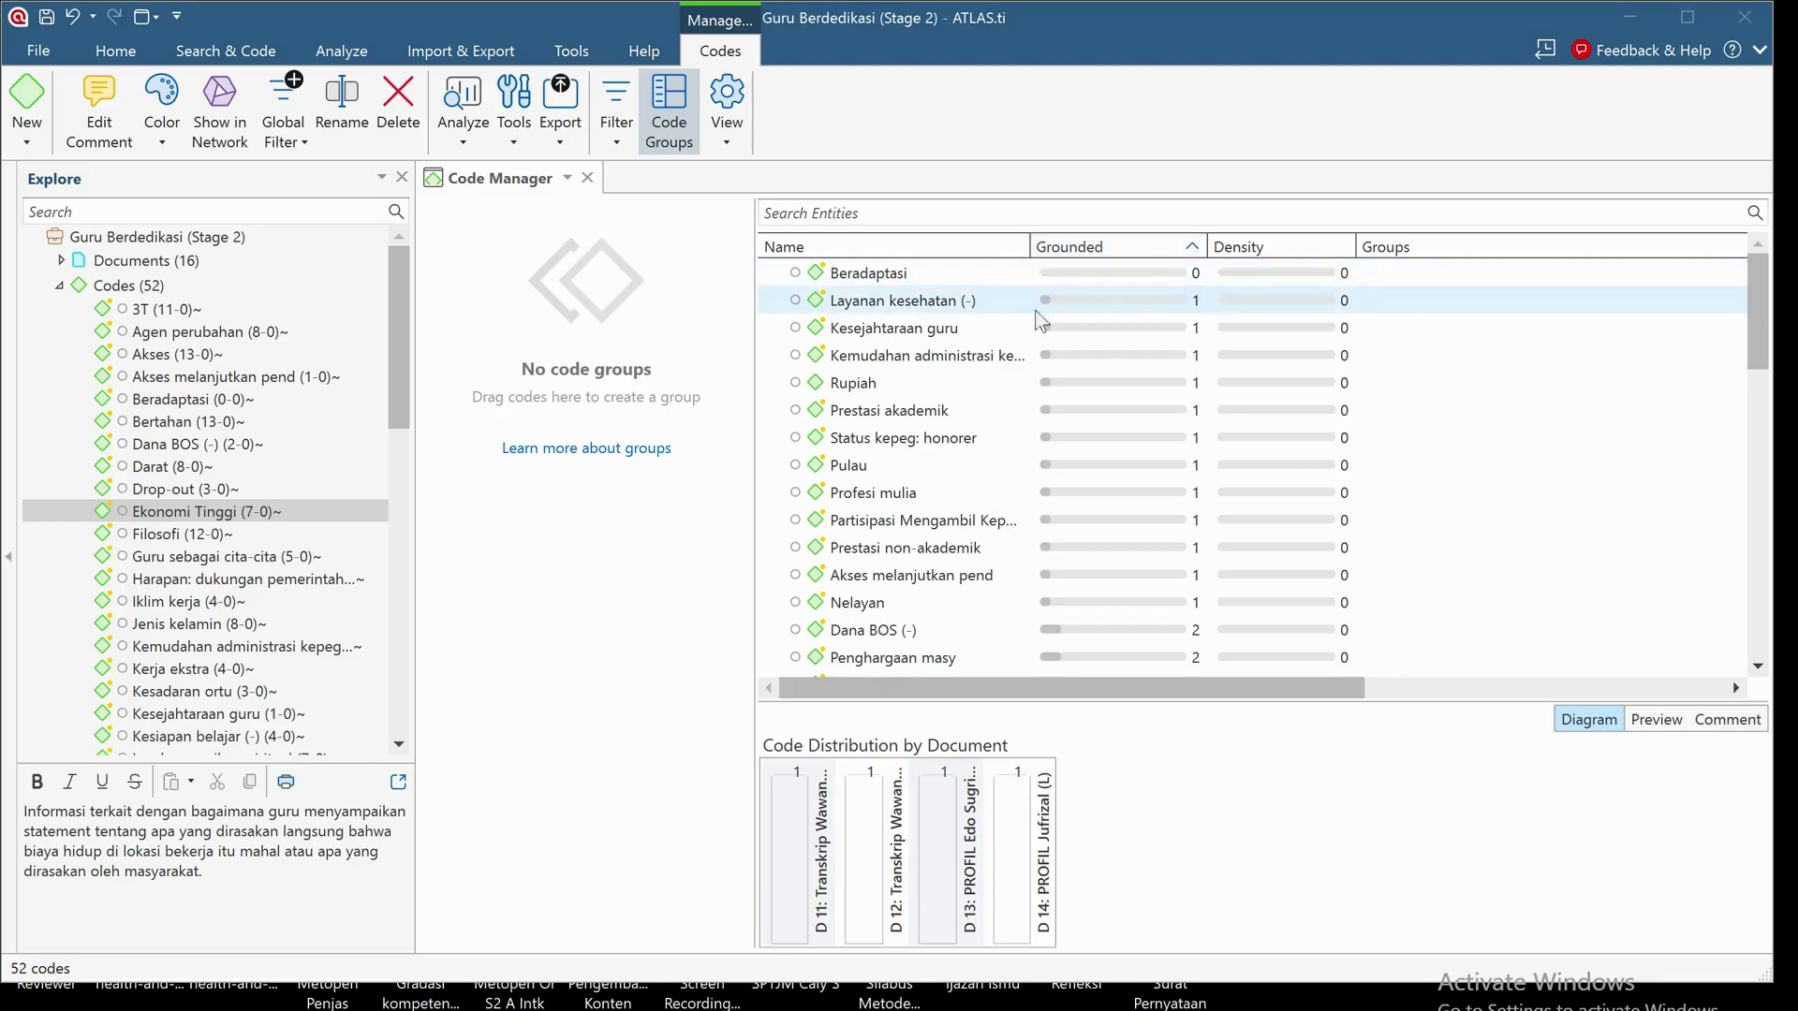
{"action": "left_click", "coordinate": [1189, 247]}
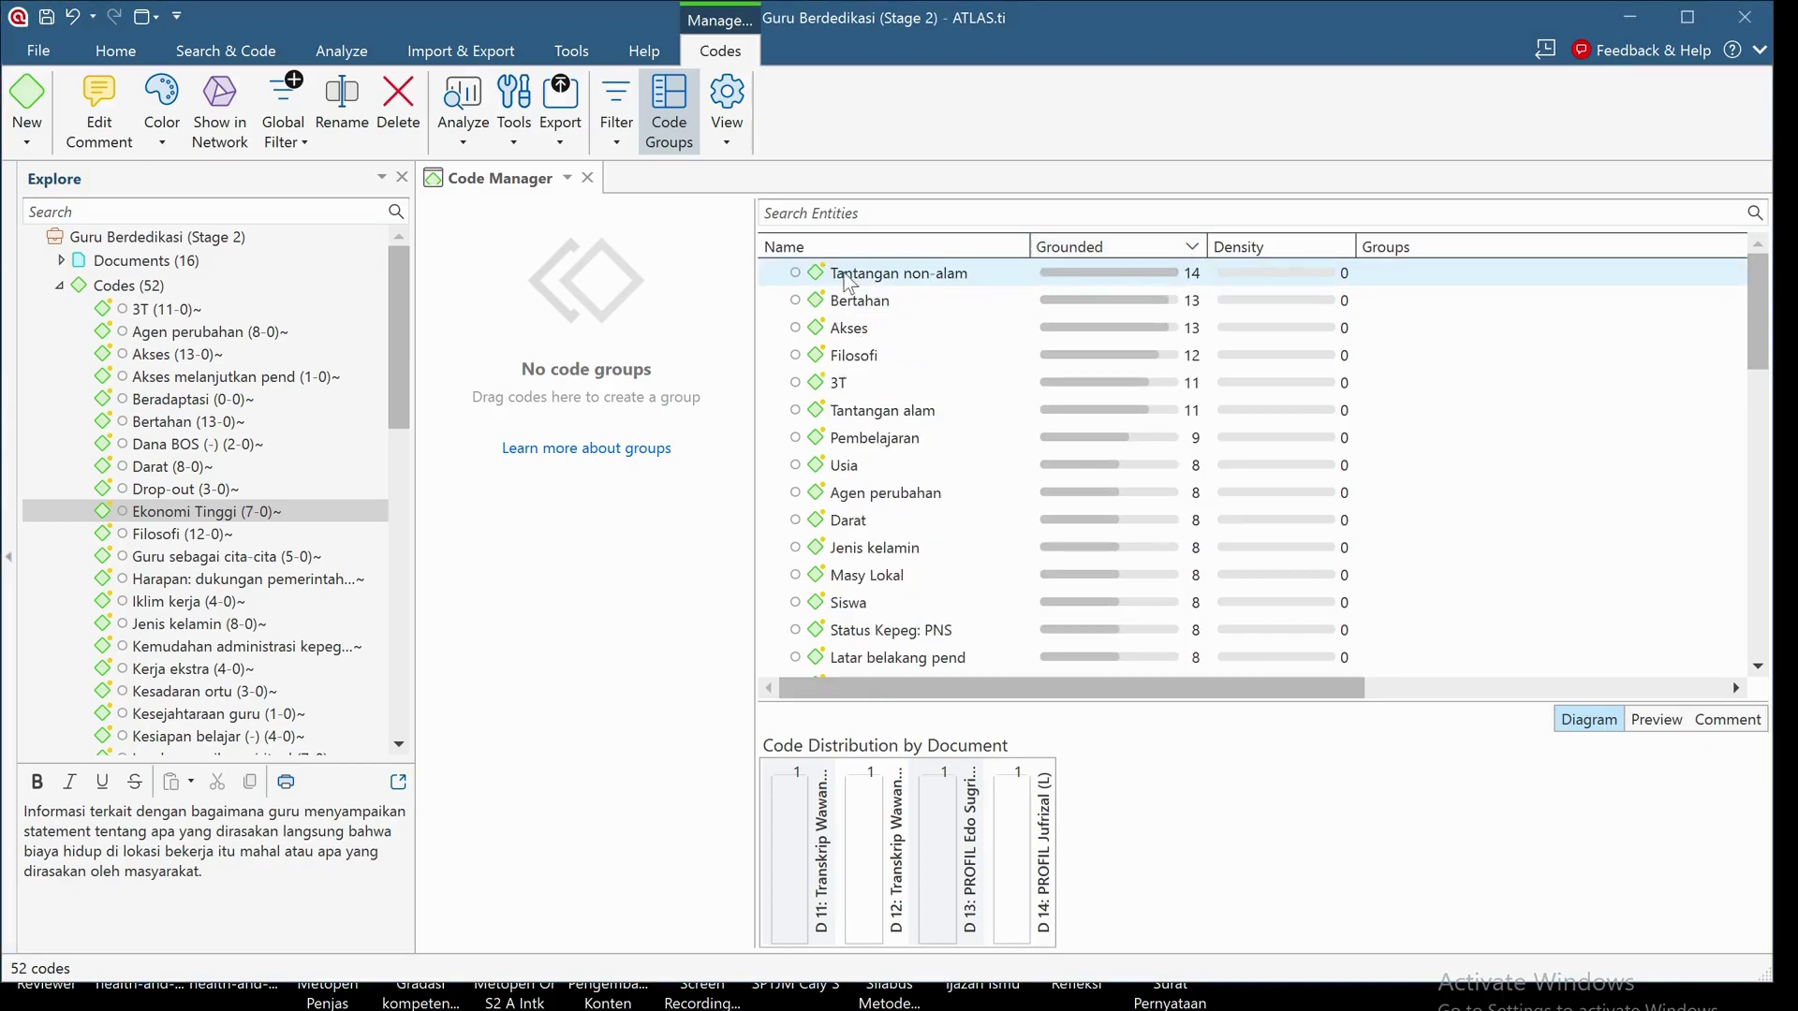
Step: Check the document distribution and quotations of the code Tantangan non-alam, then close its quotation list
{"action": "left_click", "coordinate": [977, 278]}
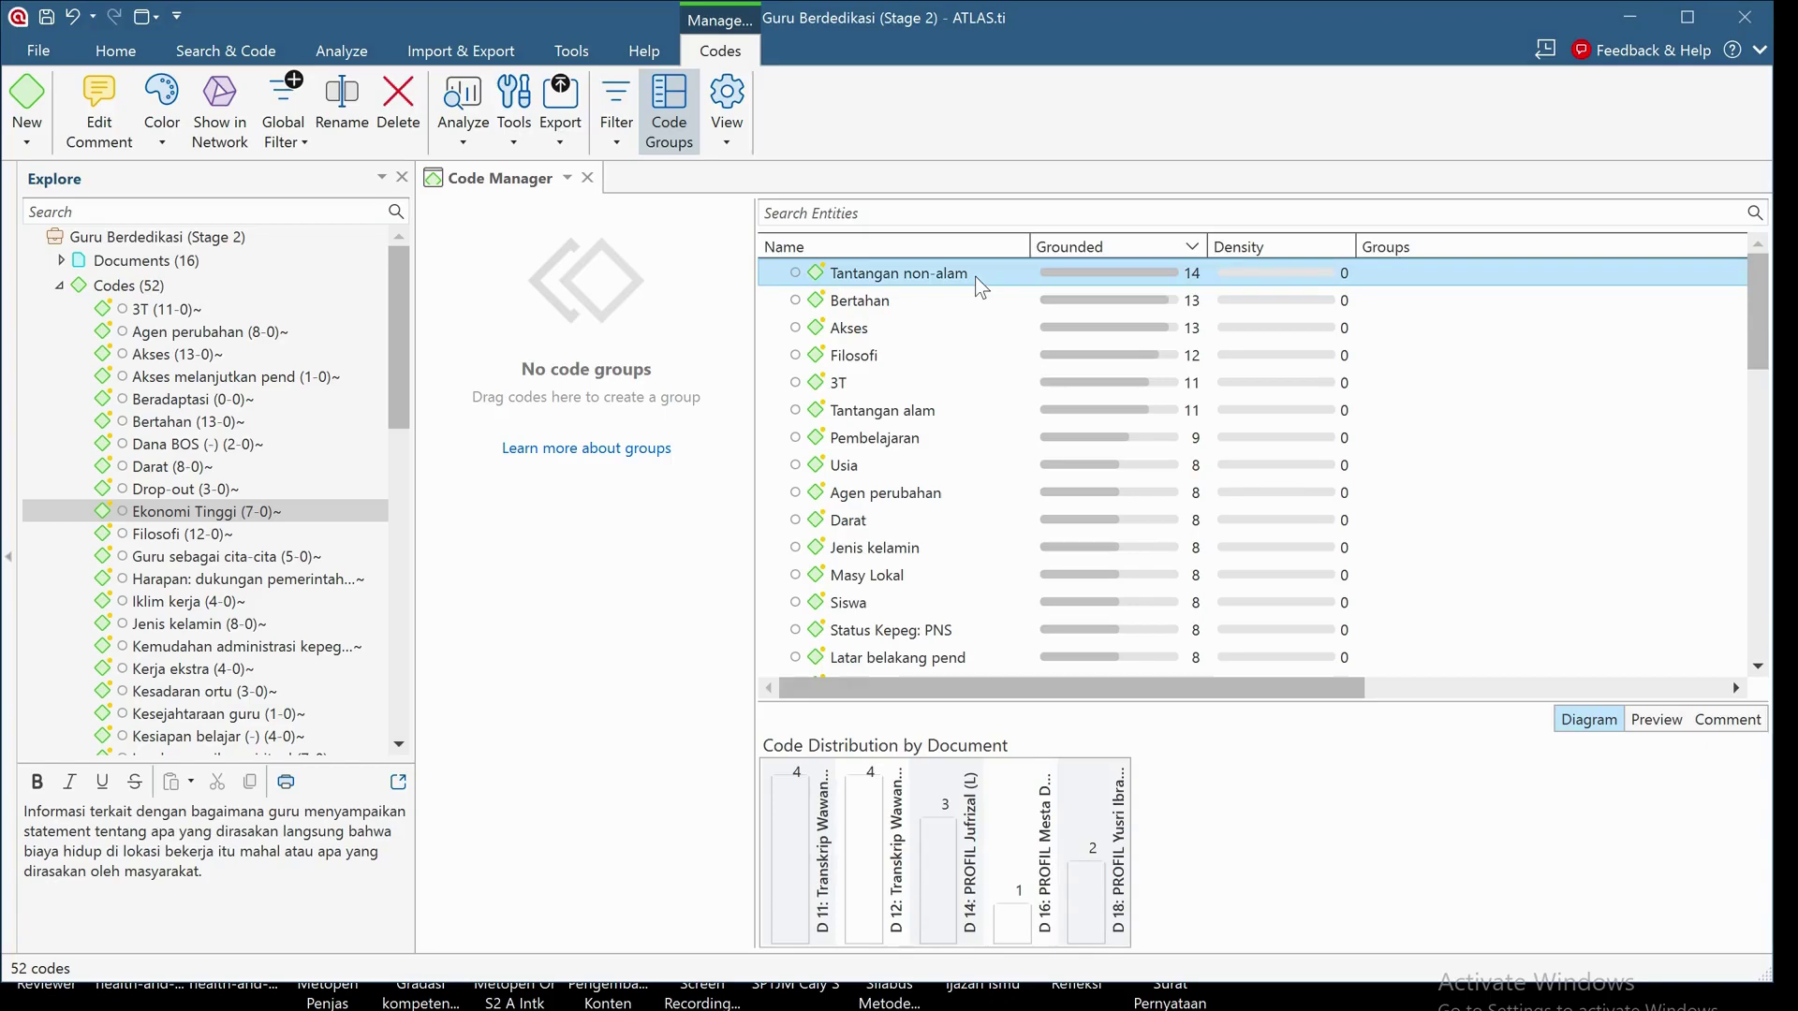
{"action": "double_click", "coordinate": [976, 279]}
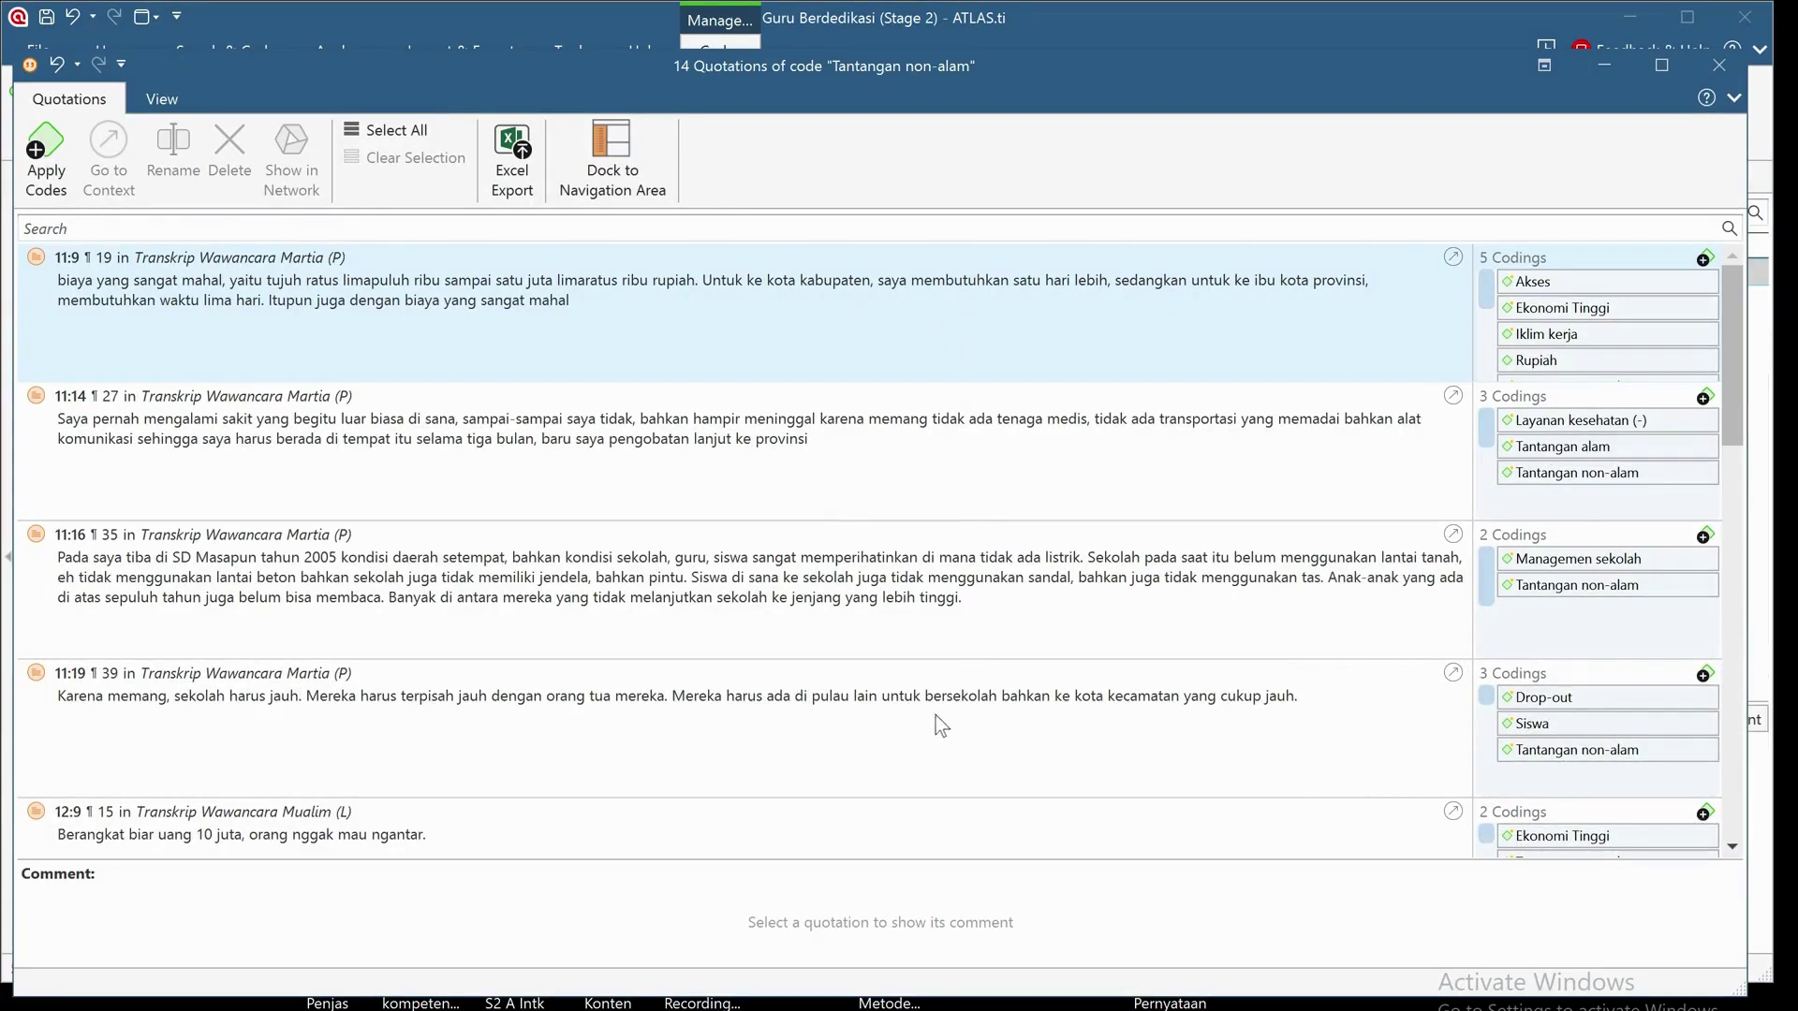
{"action": "scroll", "coordinate": [1088, 566], "scroll_direction": "down", "scroll_amount": 5}
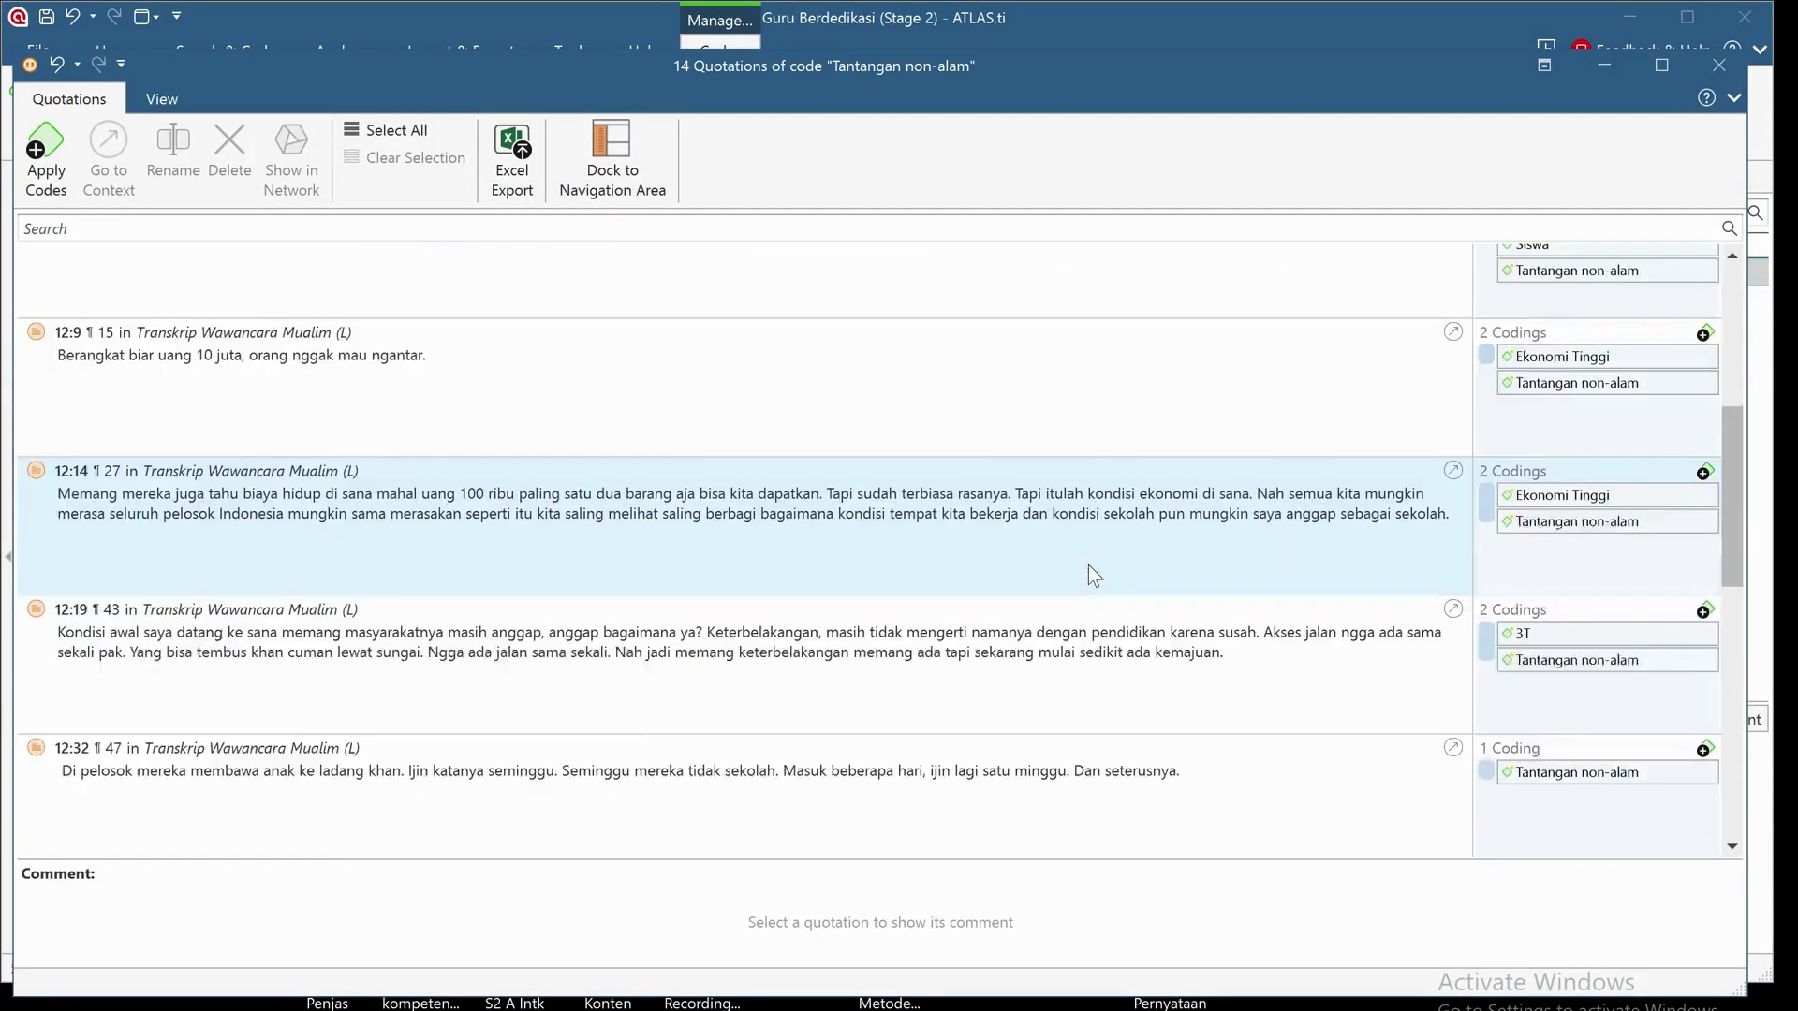
{"action": "left_click", "coordinate": [1720, 64]}
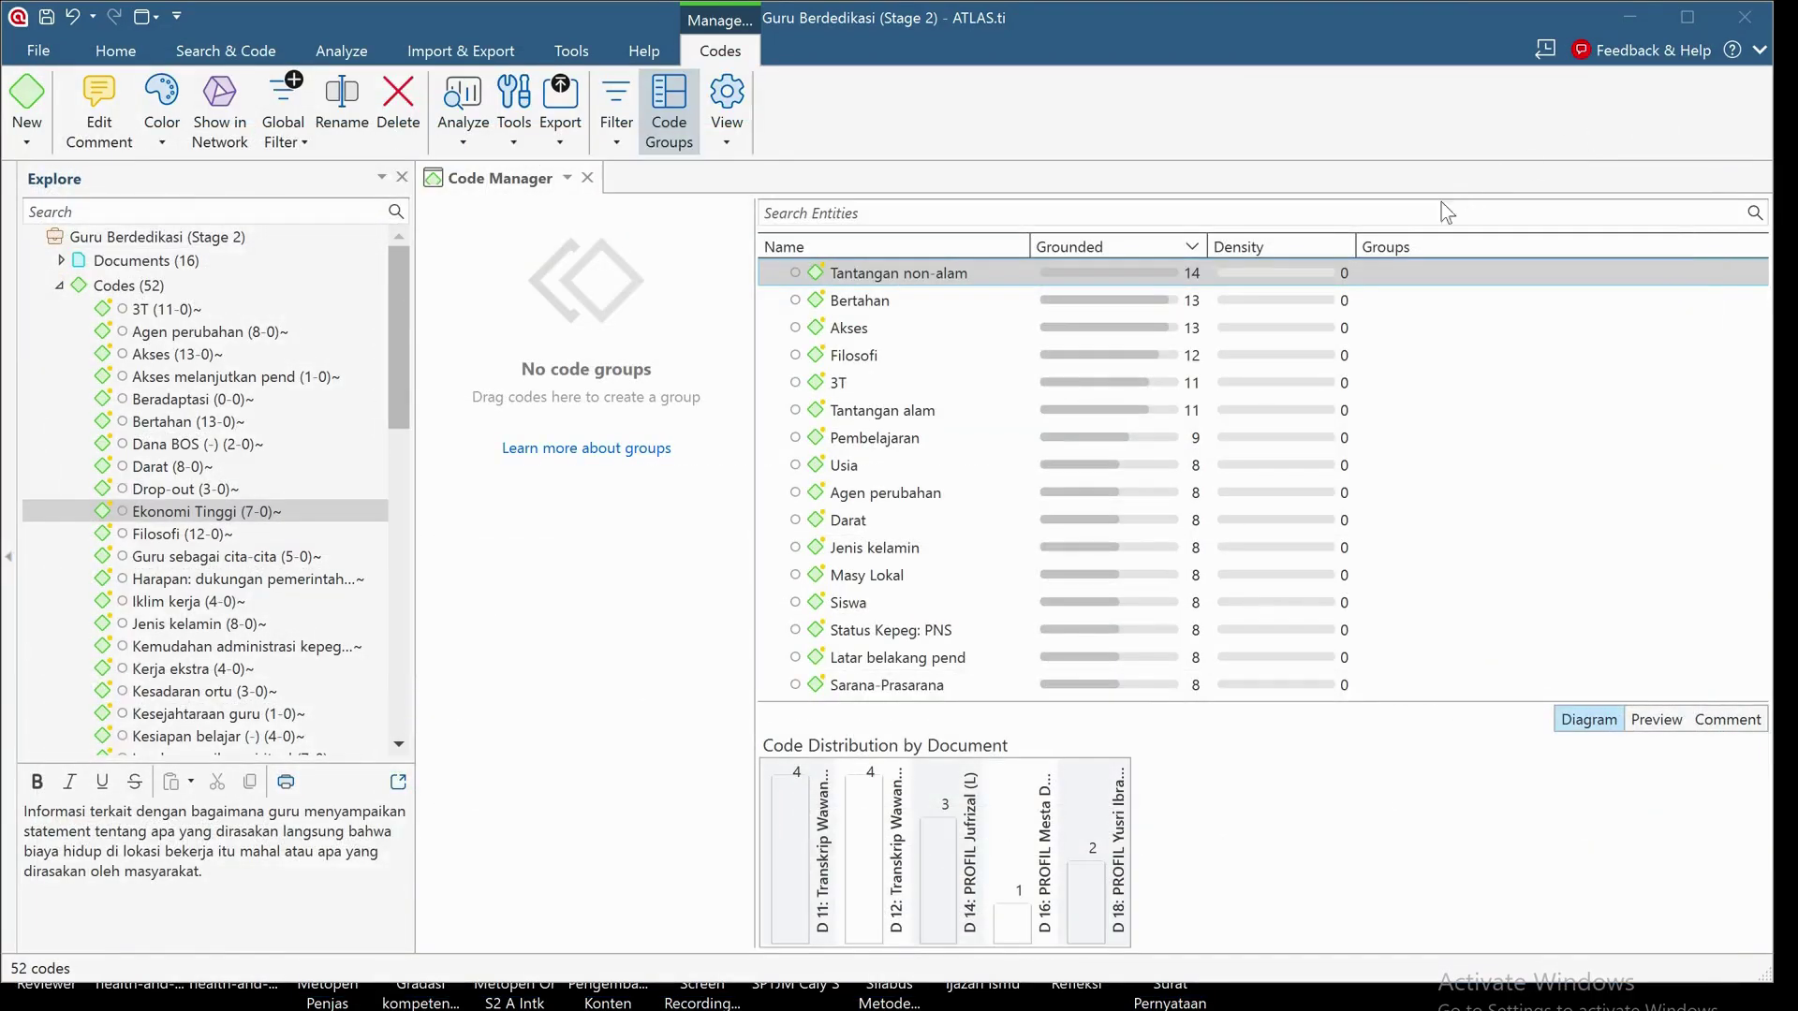
Step: Read through the quotations of the code Bertahan, then close its quotation list
{"action": "left_click", "coordinate": [941, 299]}
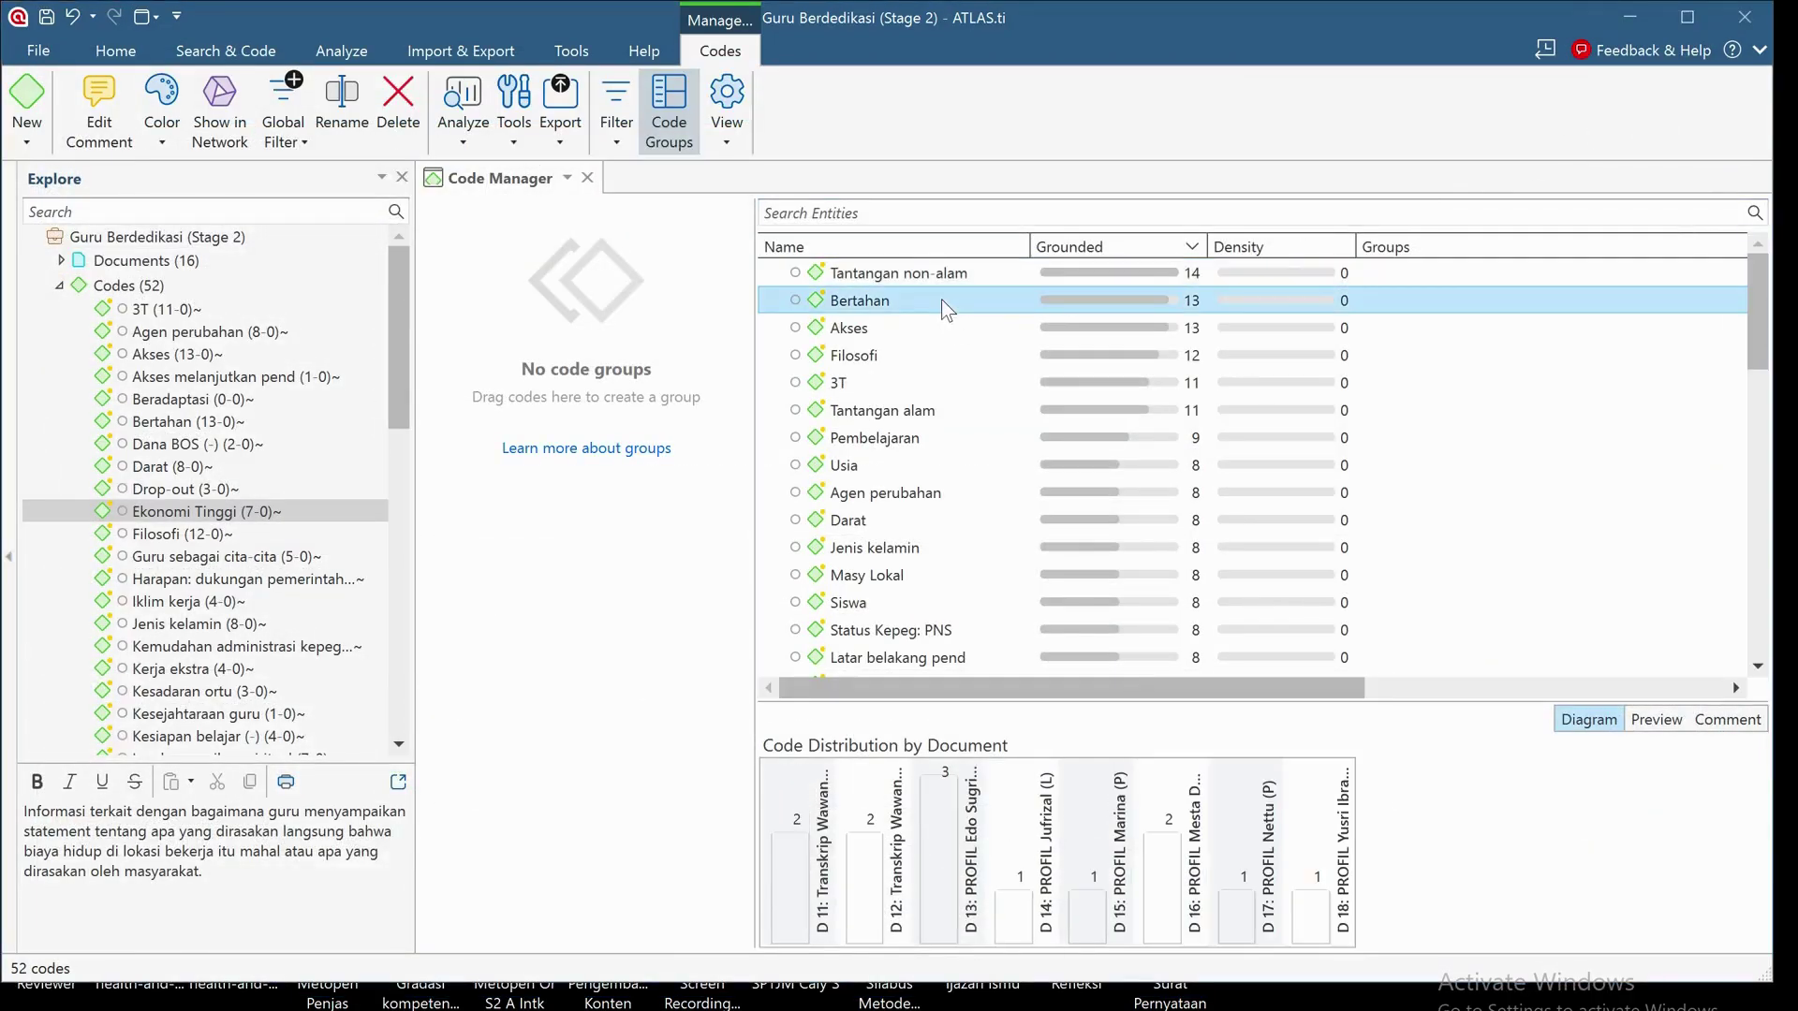
{"action": "double_click", "coordinate": [941, 300]}
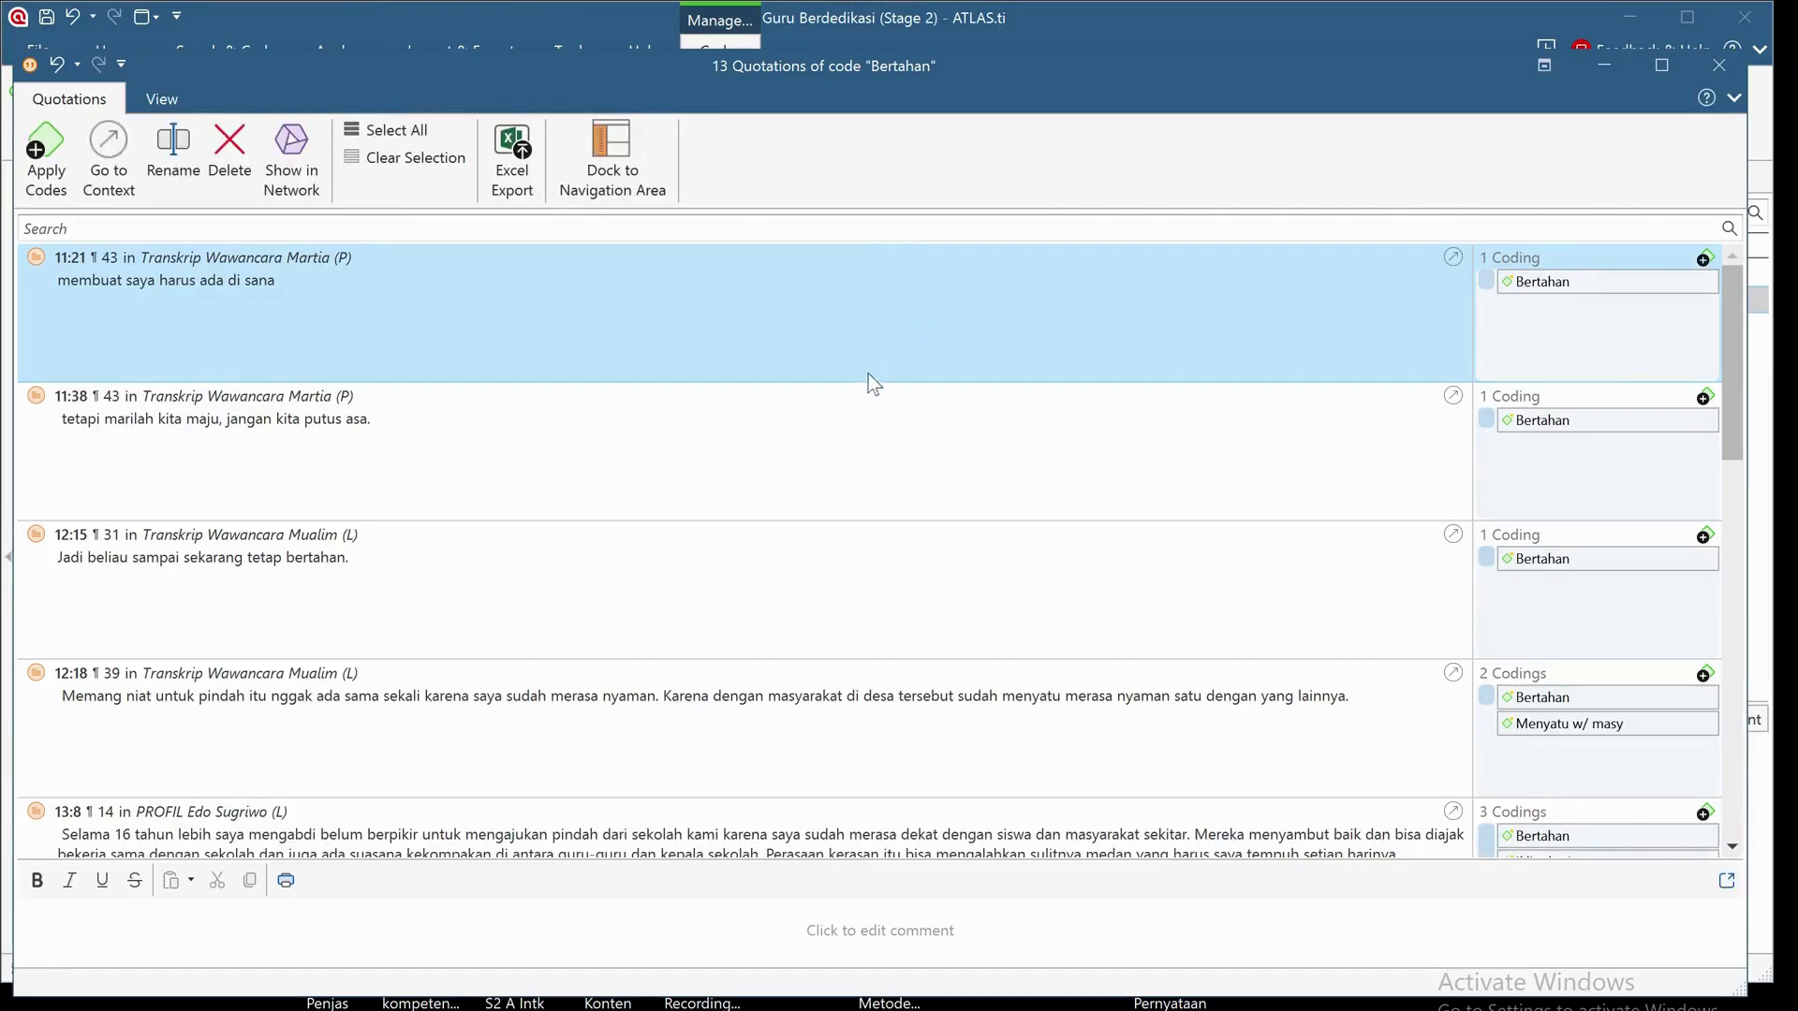
{"action": "scroll", "coordinate": [835, 475], "scroll_direction": "down", "scroll_amount": 6}
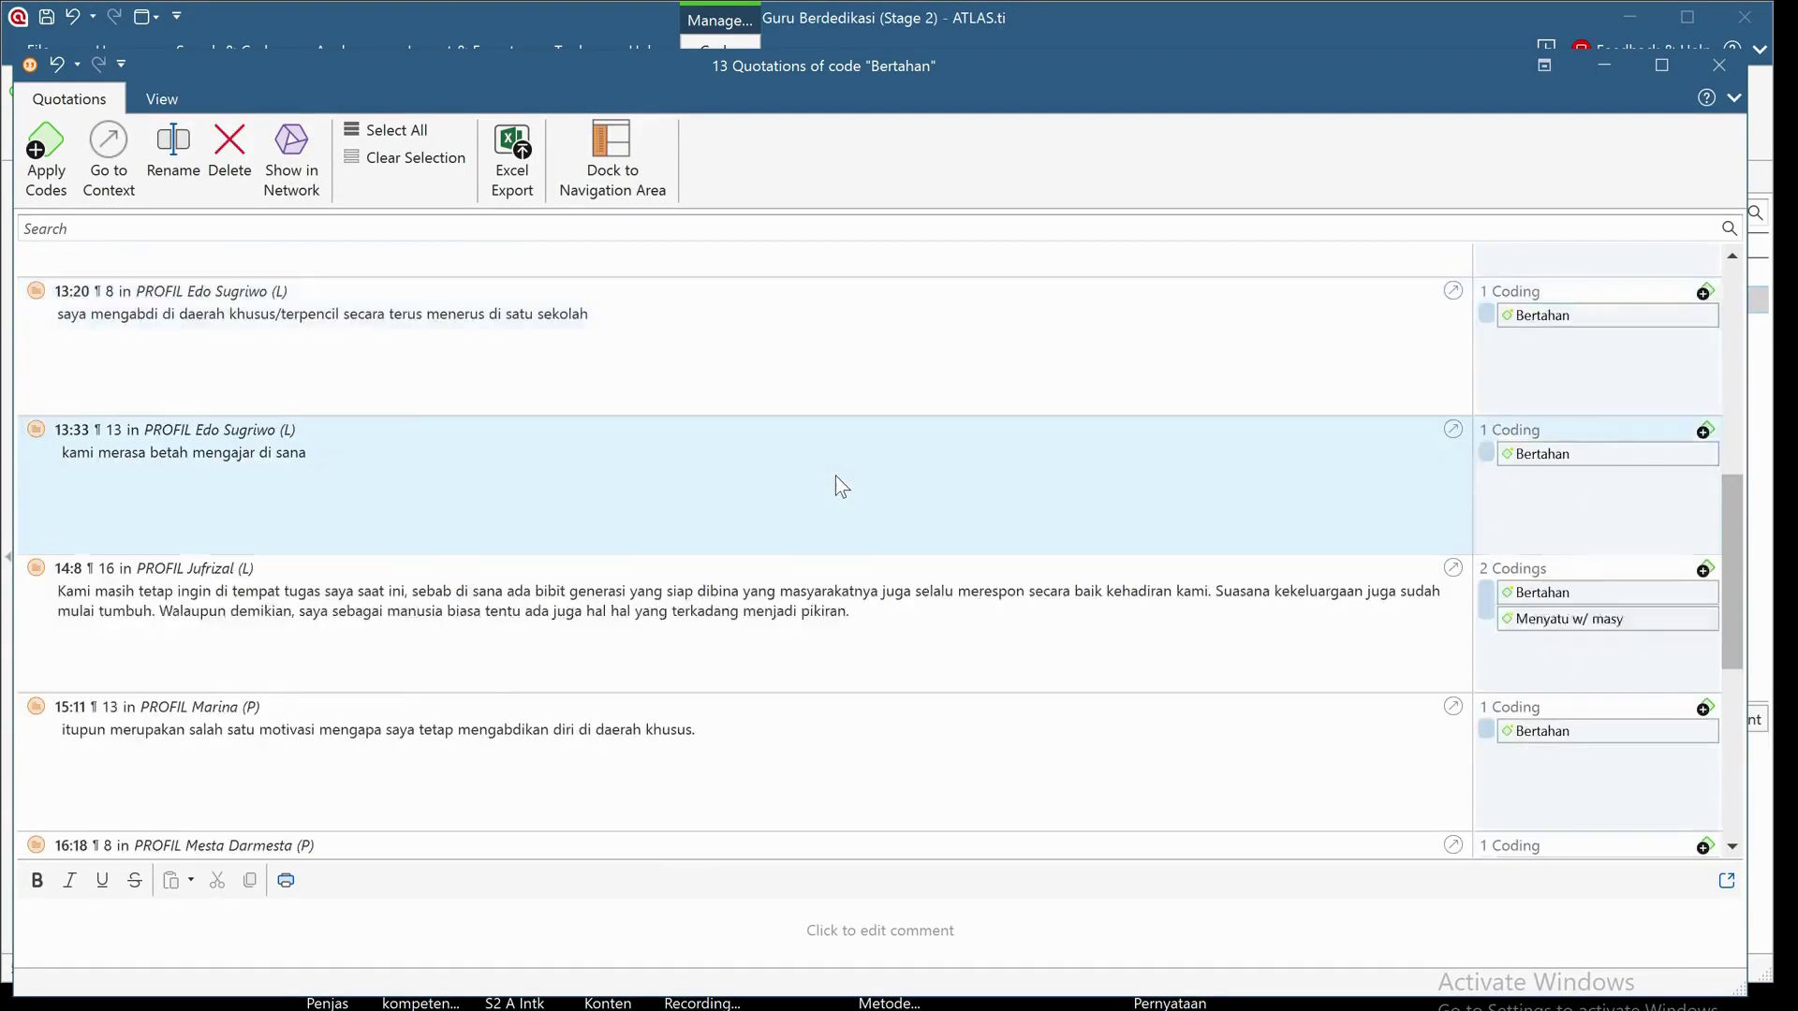
{"action": "scroll", "coordinate": [836, 475], "scroll_direction": "down", "scroll_amount": 3}
{"action": "scroll", "coordinate": [836, 475], "scroll_direction": "down", "scroll_amount": 1}
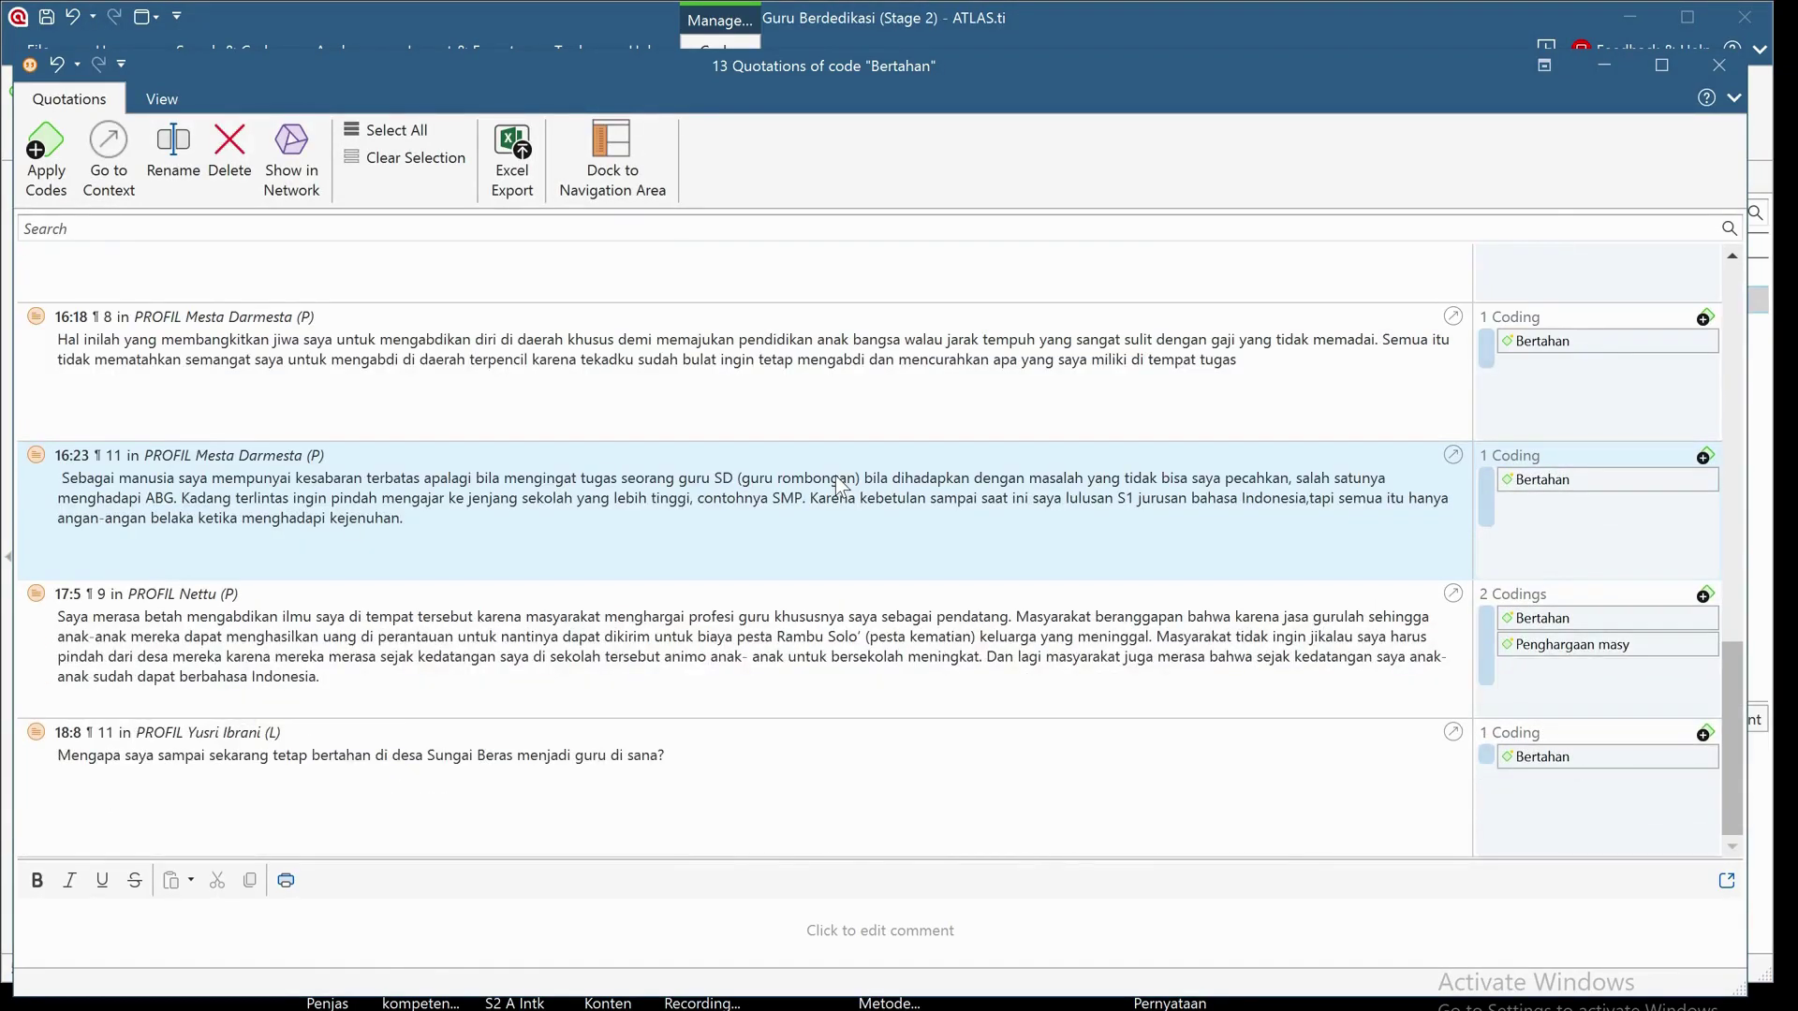
{"action": "scroll", "coordinate": [836, 475], "scroll_direction": "up", "scroll_amount": 3}
{"action": "scroll", "coordinate": [836, 475], "scroll_direction": "up", "scroll_amount": 6}
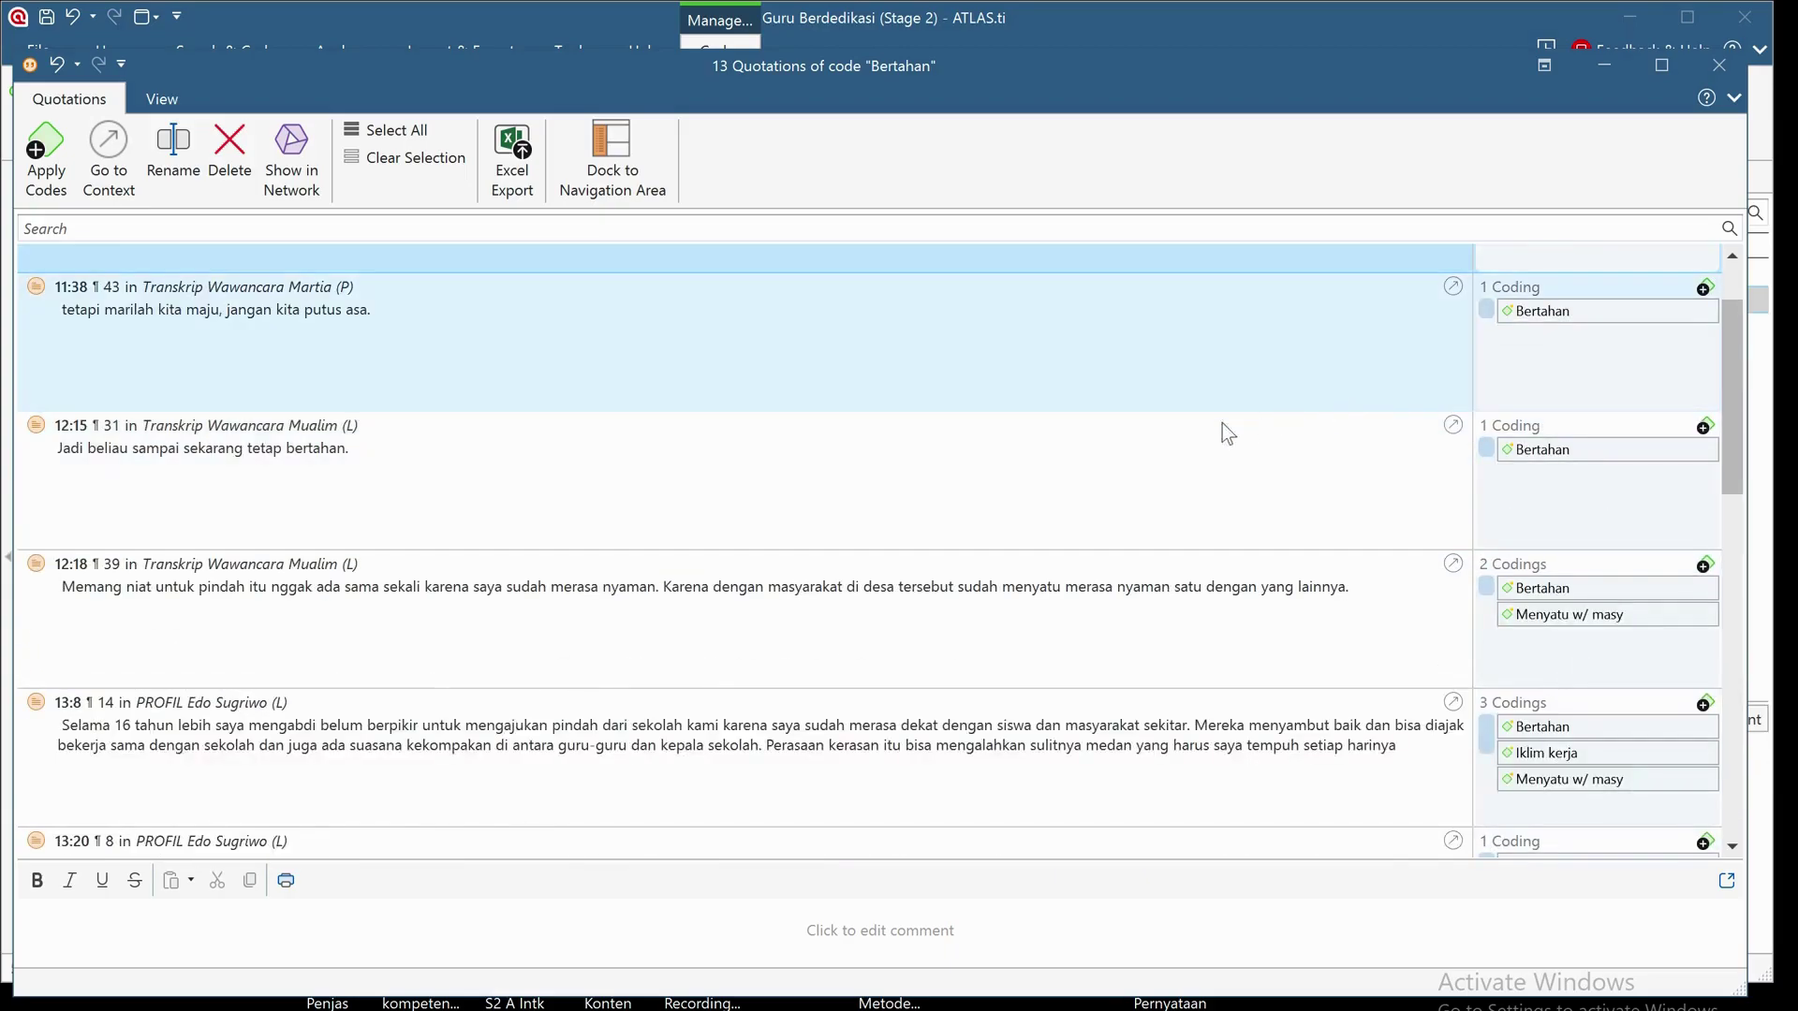
{"action": "scroll", "coordinate": [1217, 426], "scroll_direction": "up", "scroll_amount": 1}
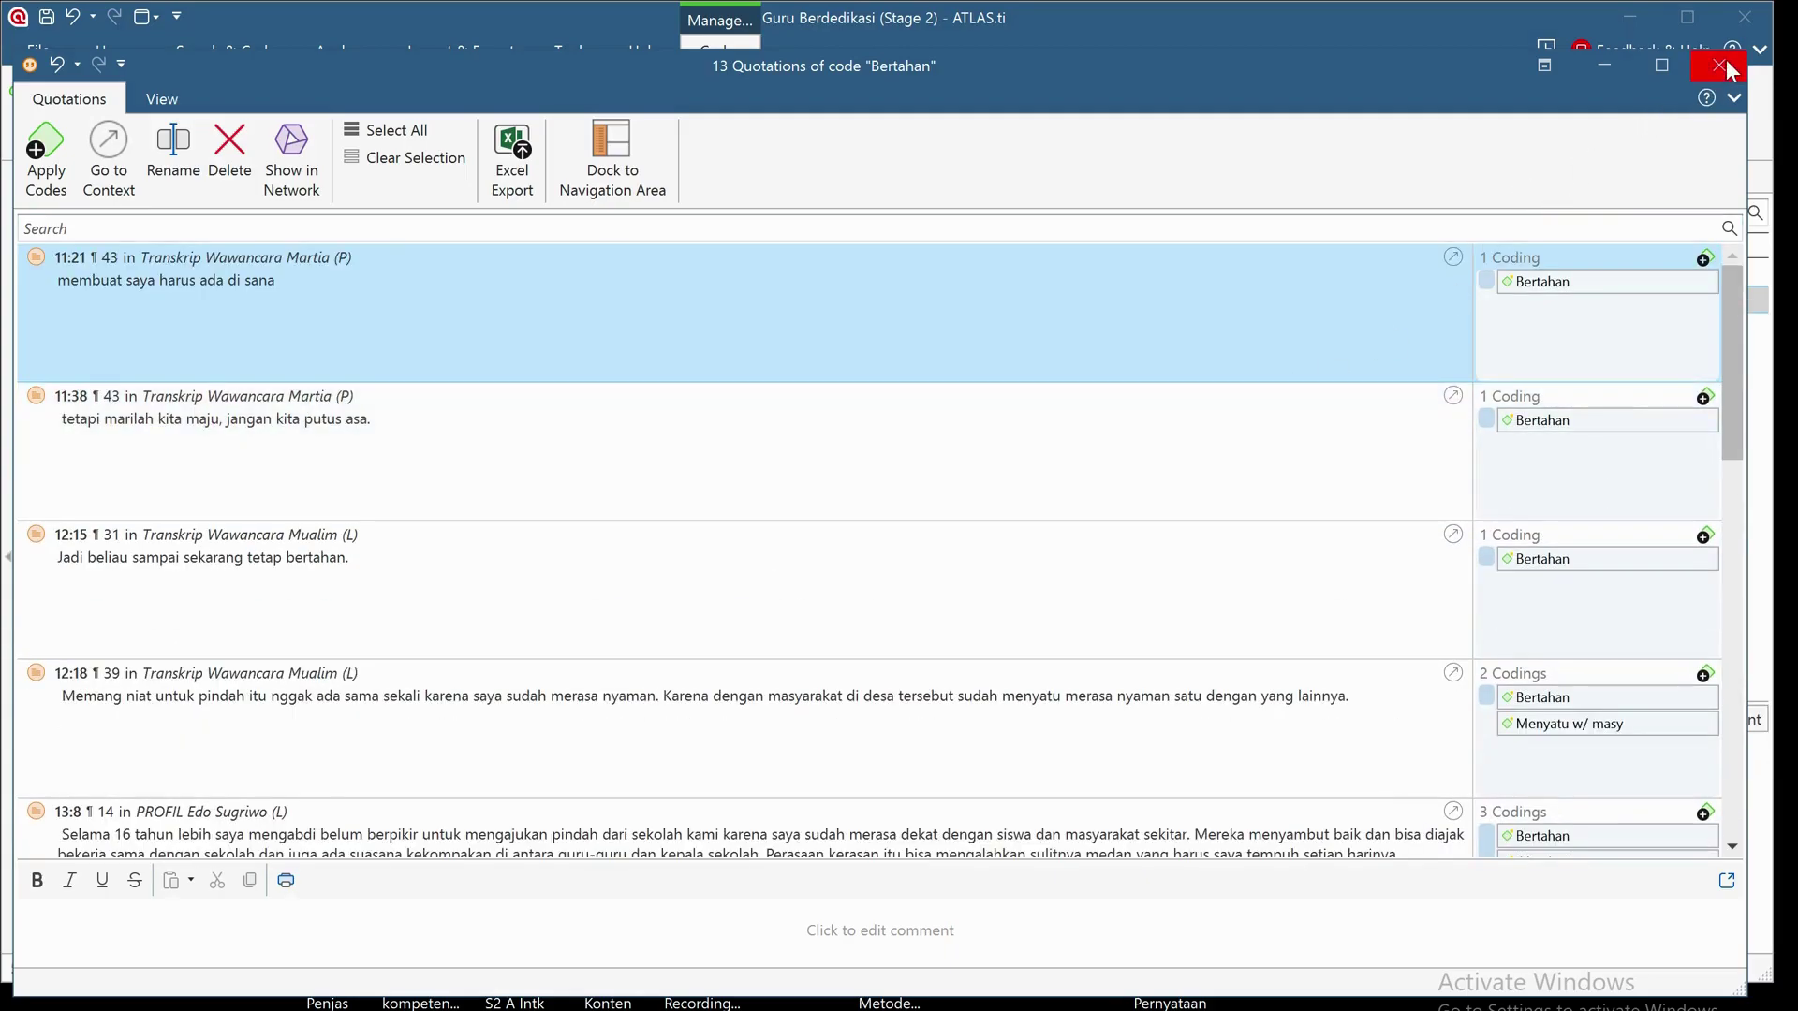
{"action": "left_click", "coordinate": [1721, 65]}
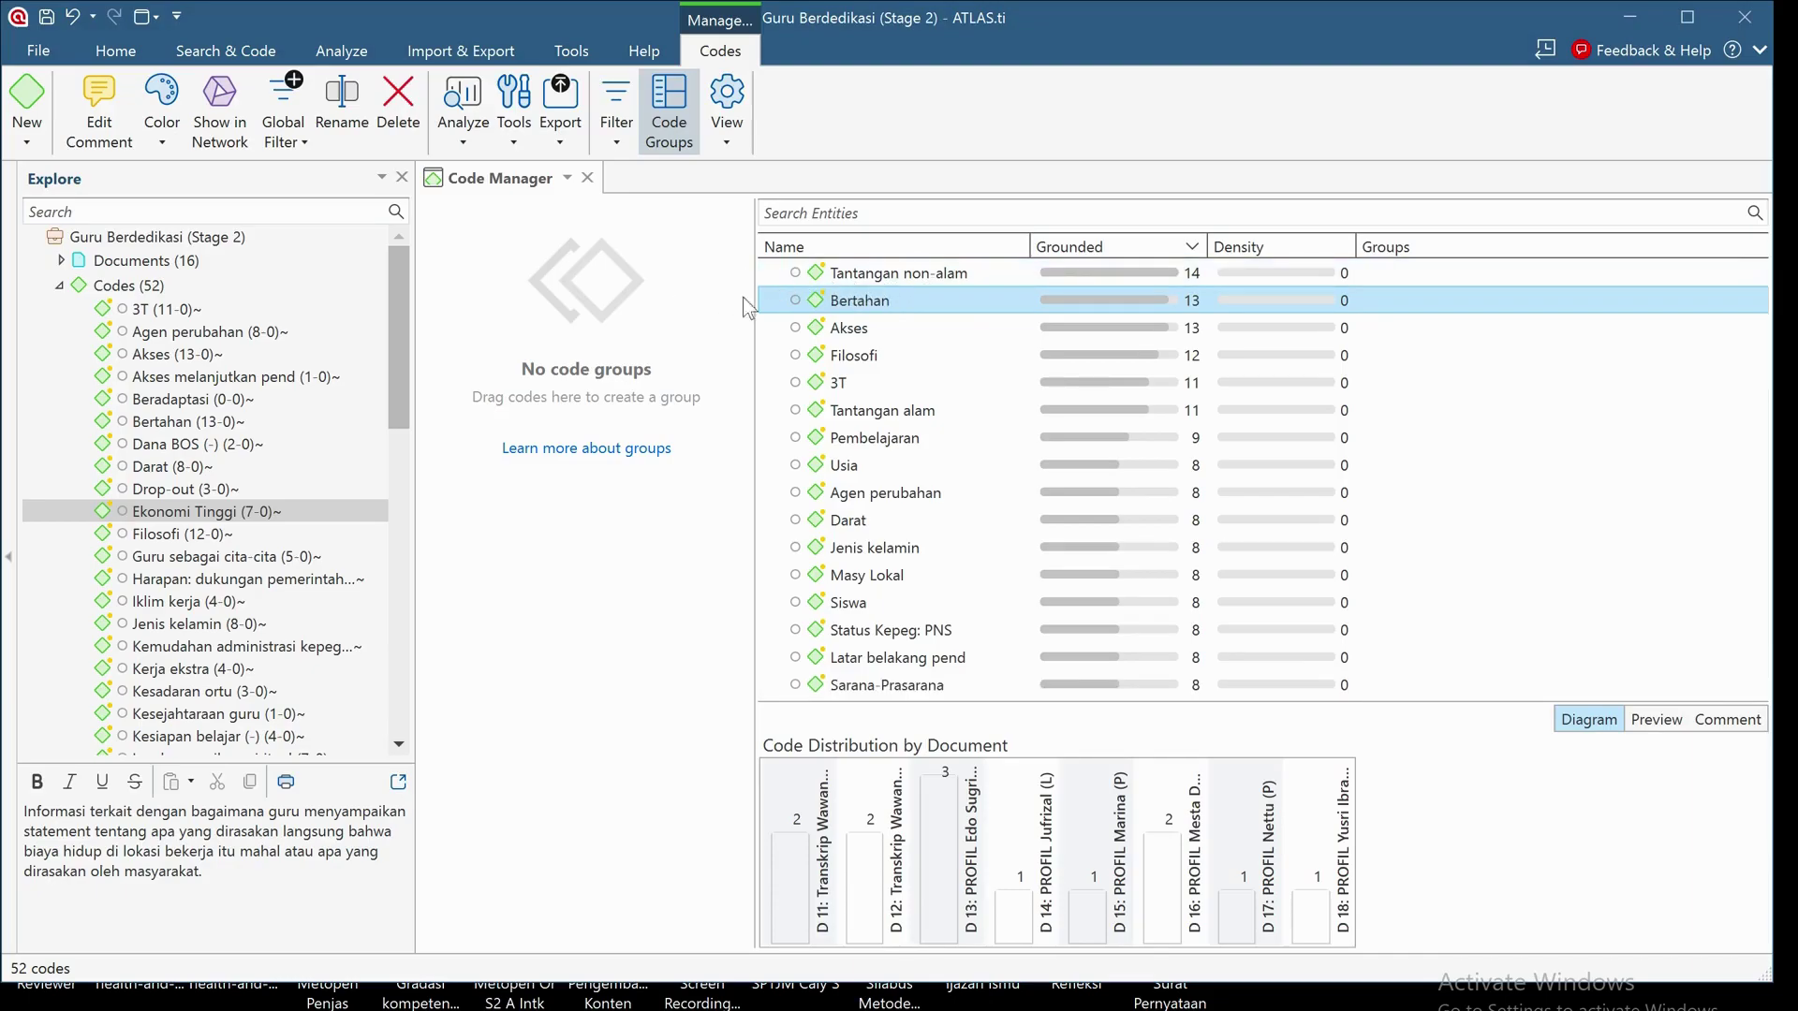
Step: Start splitting the code Bertahan and name the first new code Bertahan A
{"action": "right_click", "coordinate": [906, 296]}
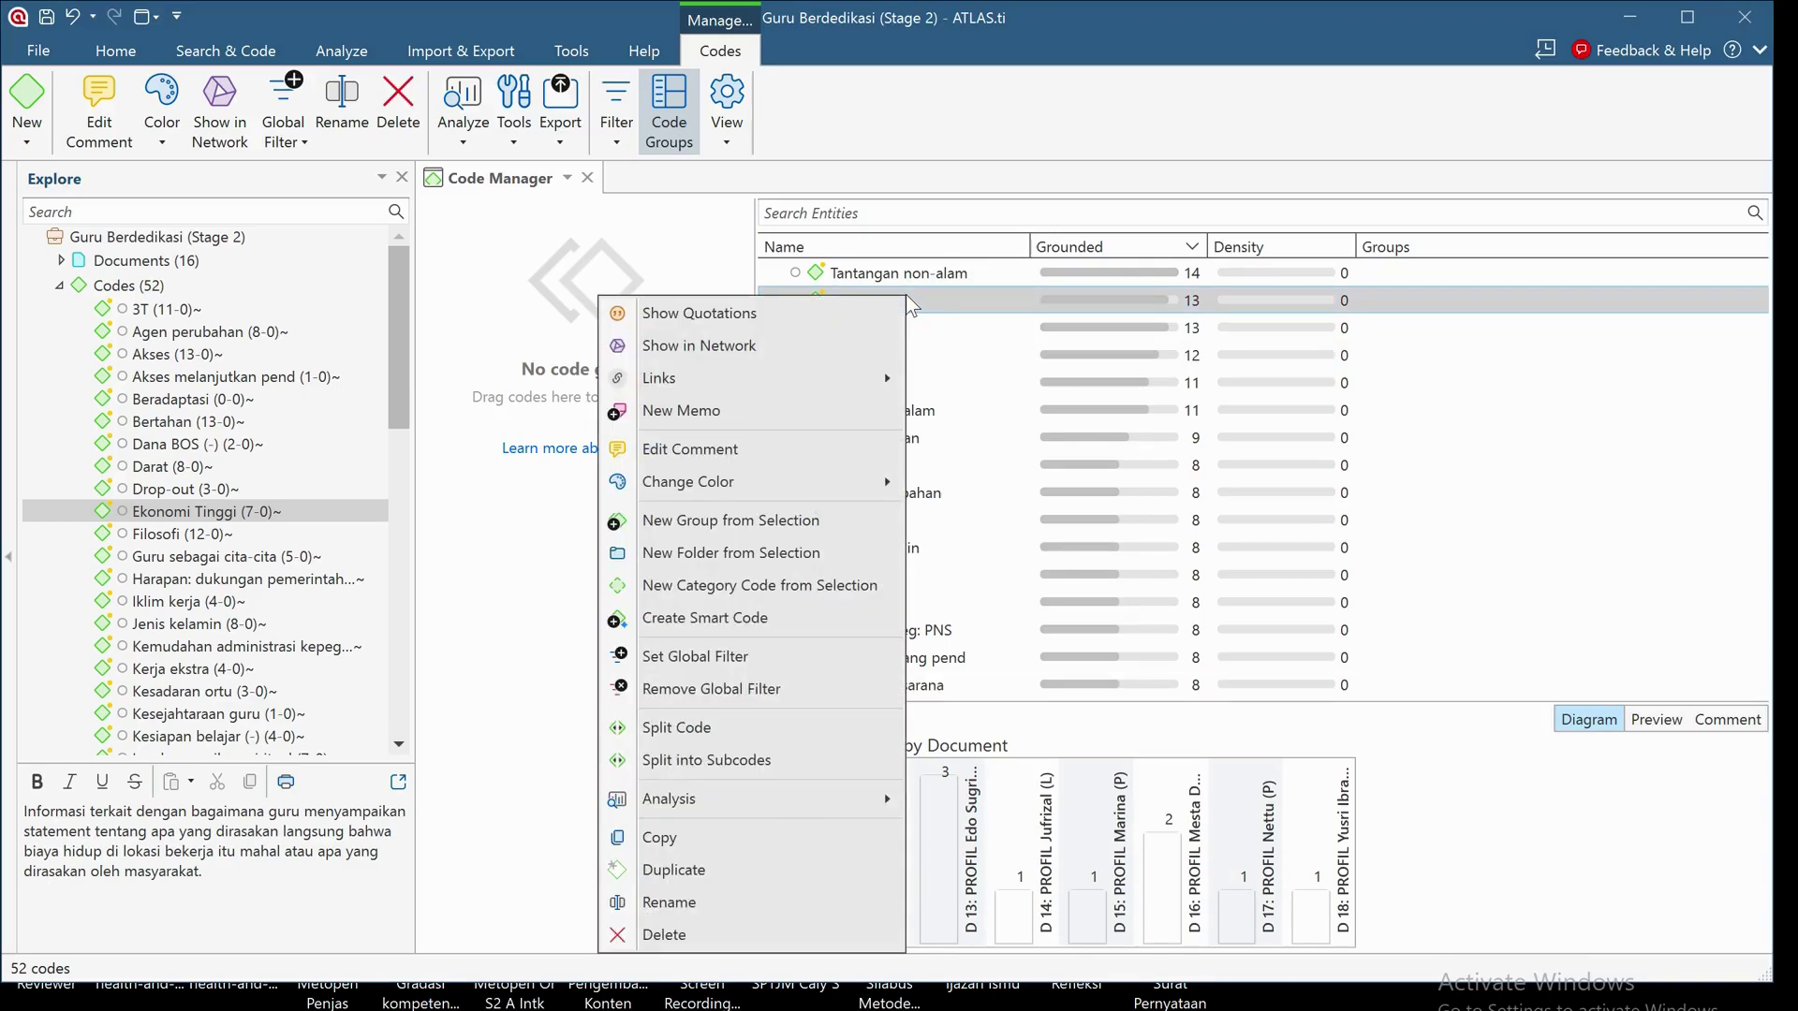
{"action": "left_click", "coordinate": [772, 729]}
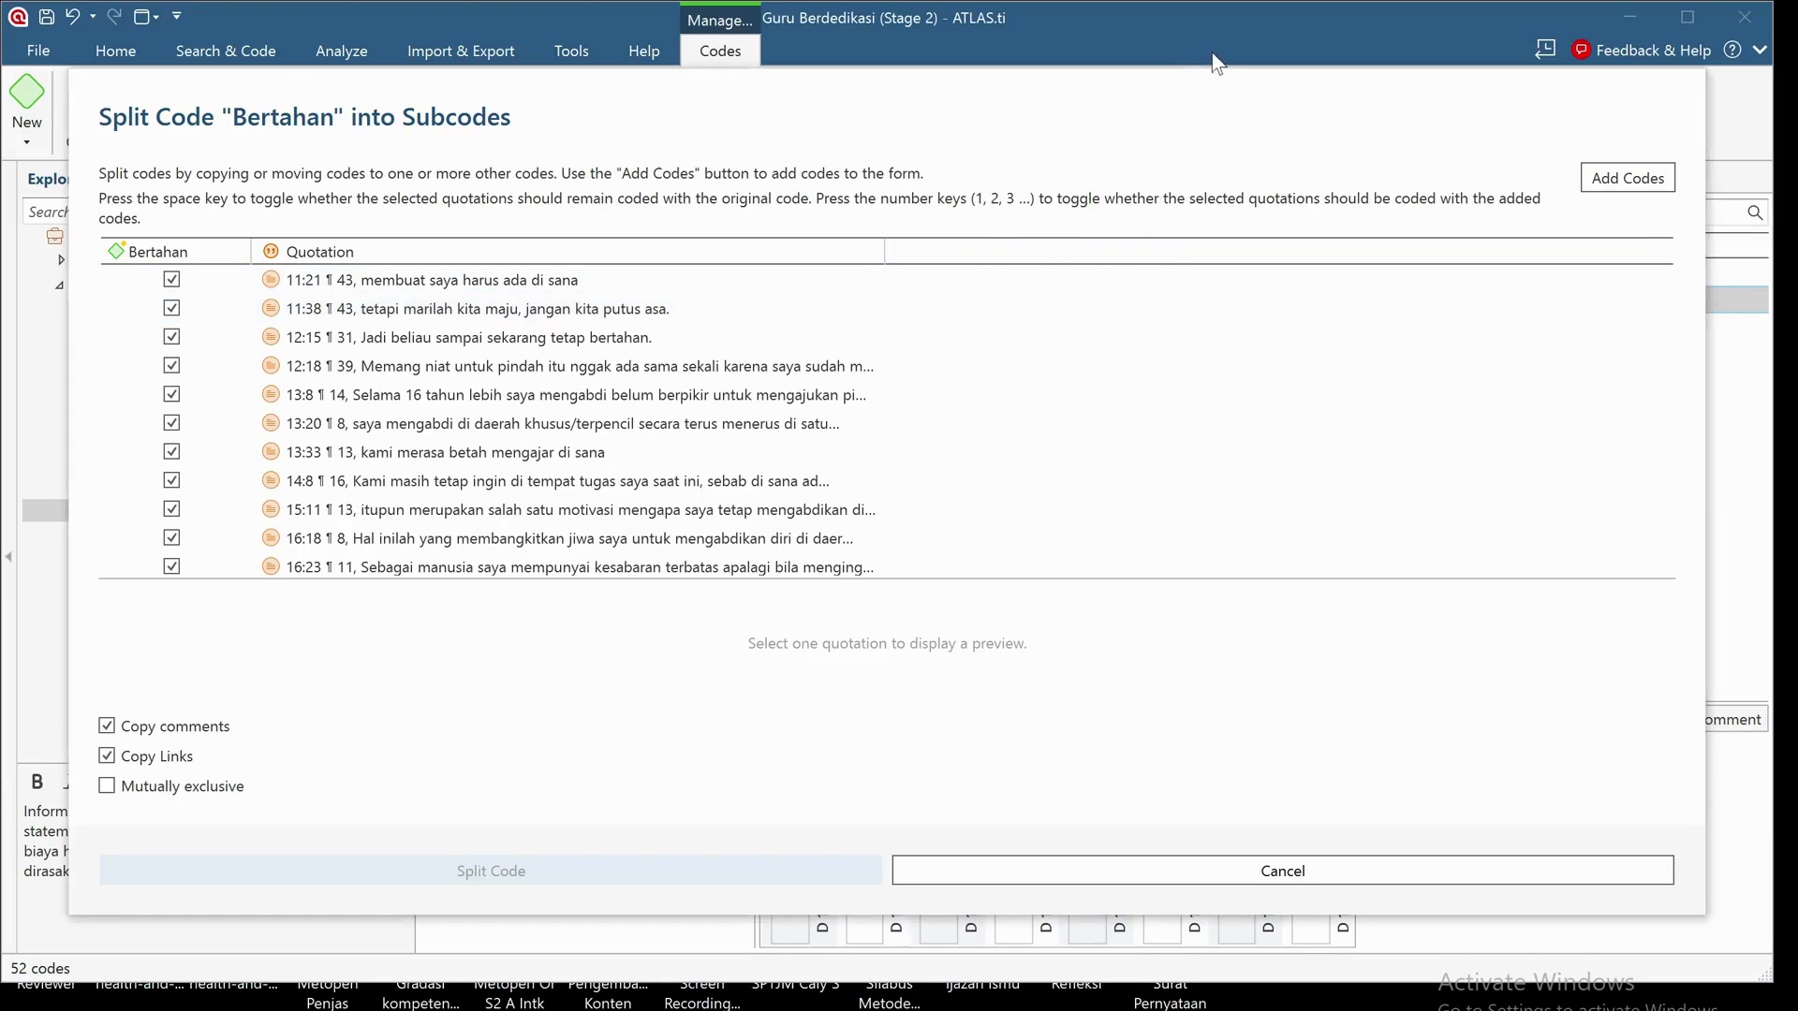
{"action": "left_click", "coordinate": [1620, 182]}
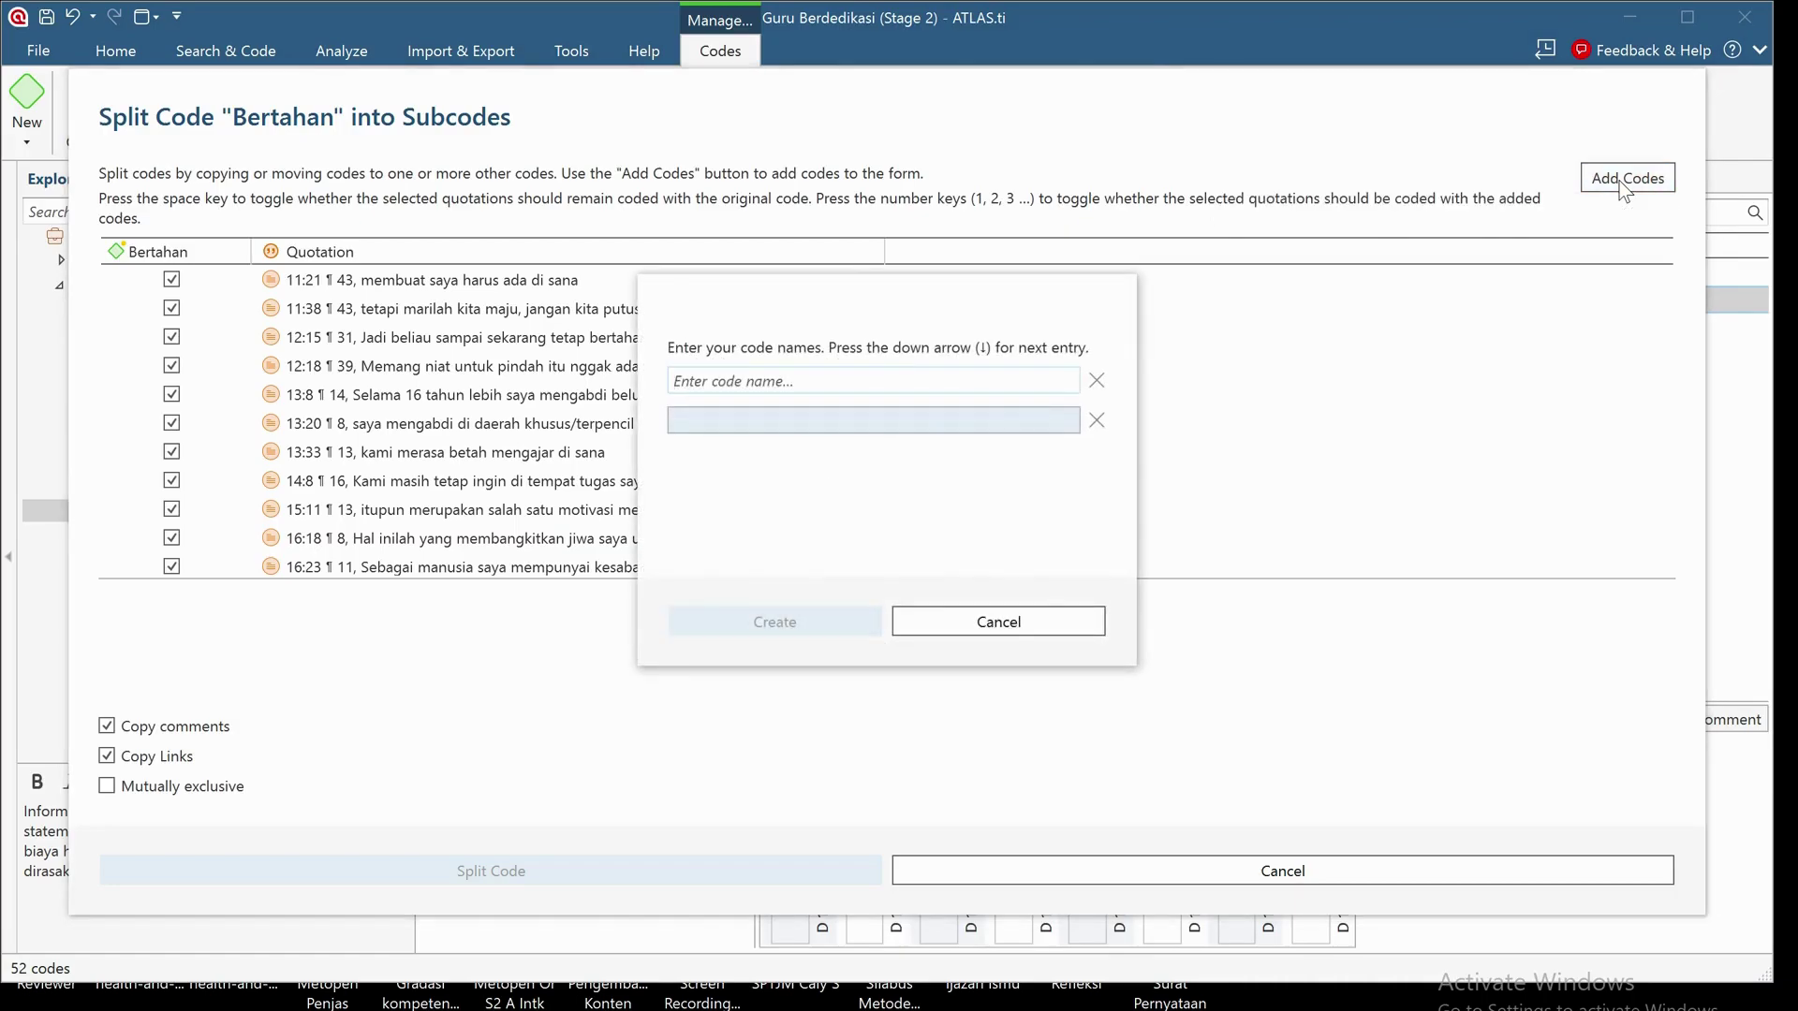
{"action": "type", "text": "Bdrtahan"}
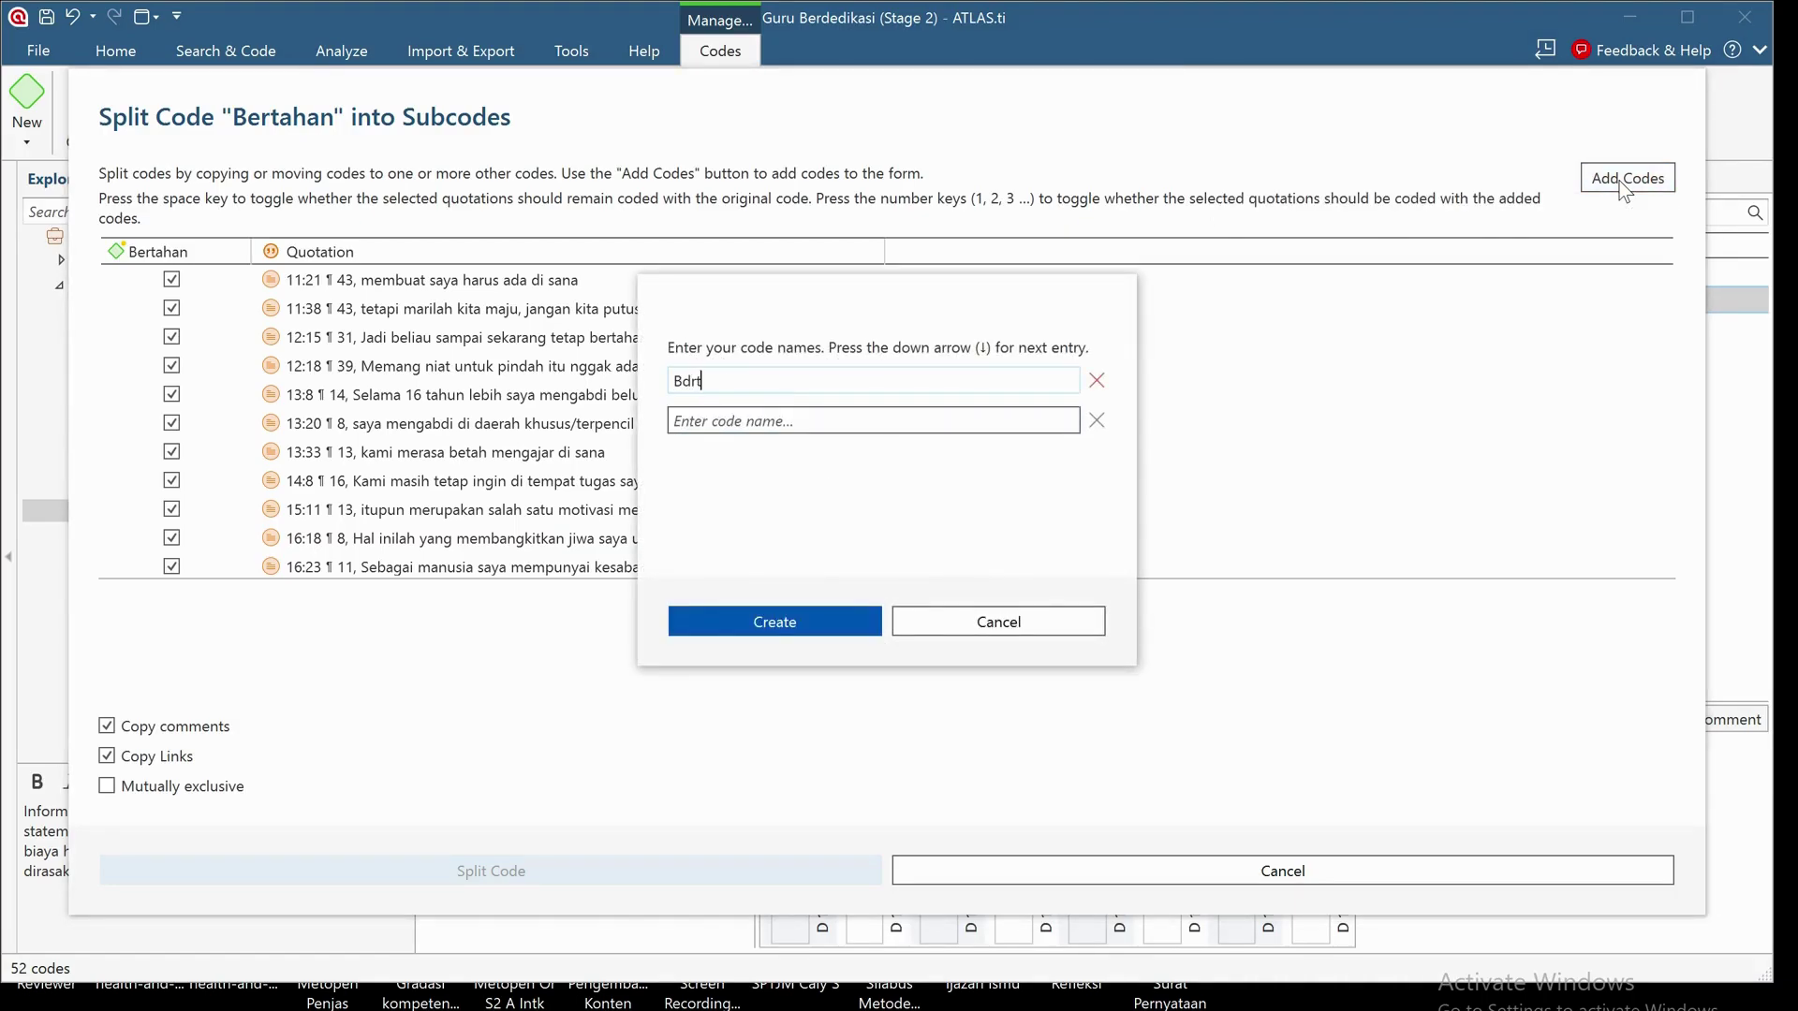
{"action": "key", "text": "BackSpace"}
{"action": "key", "text": "BackSpace"}
{"action": "key", "text": "BackSpace"}
{"action": "key", "text": "BackSpace"}
{"action": "key", "text": "BackSpace"}
{"action": "key", "text": "BackSpace"}
{"action": "key", "text": "BackSpace"}
{"action": "key", "text": "BackSpace"}
{"action": "type", "text": "ertaha"}
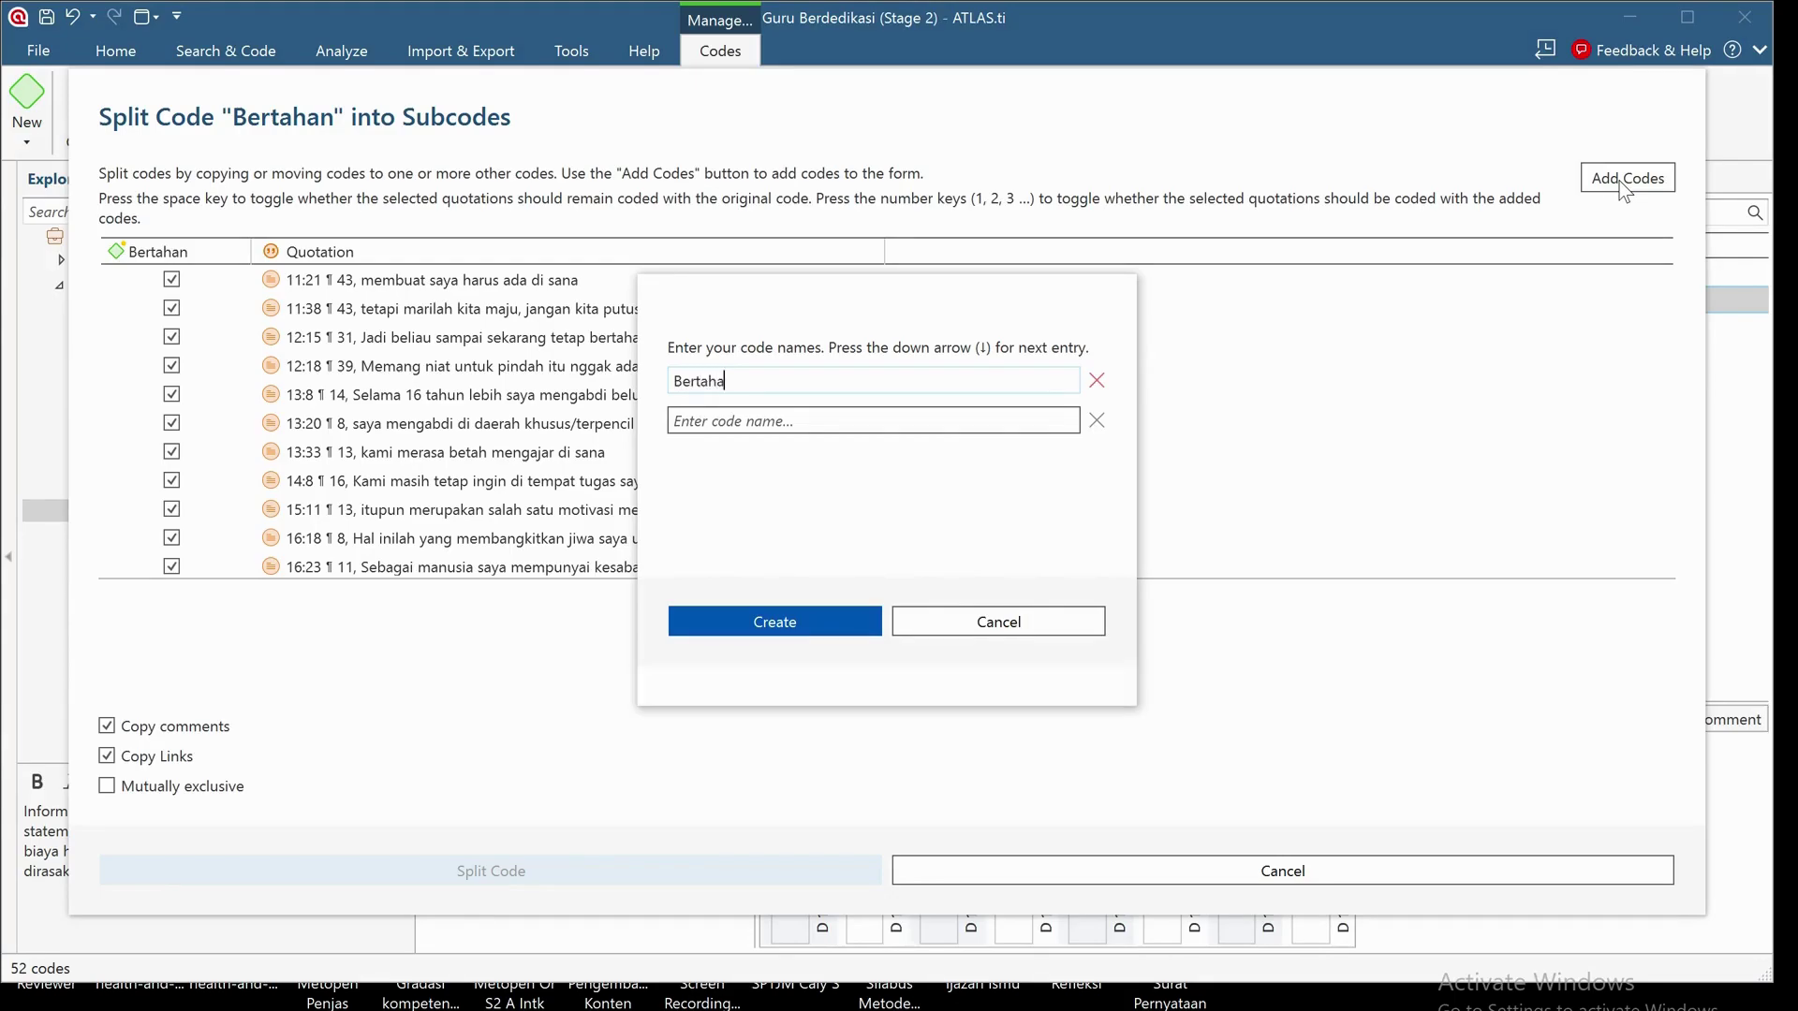
{"action": "type", "text": "n A"}
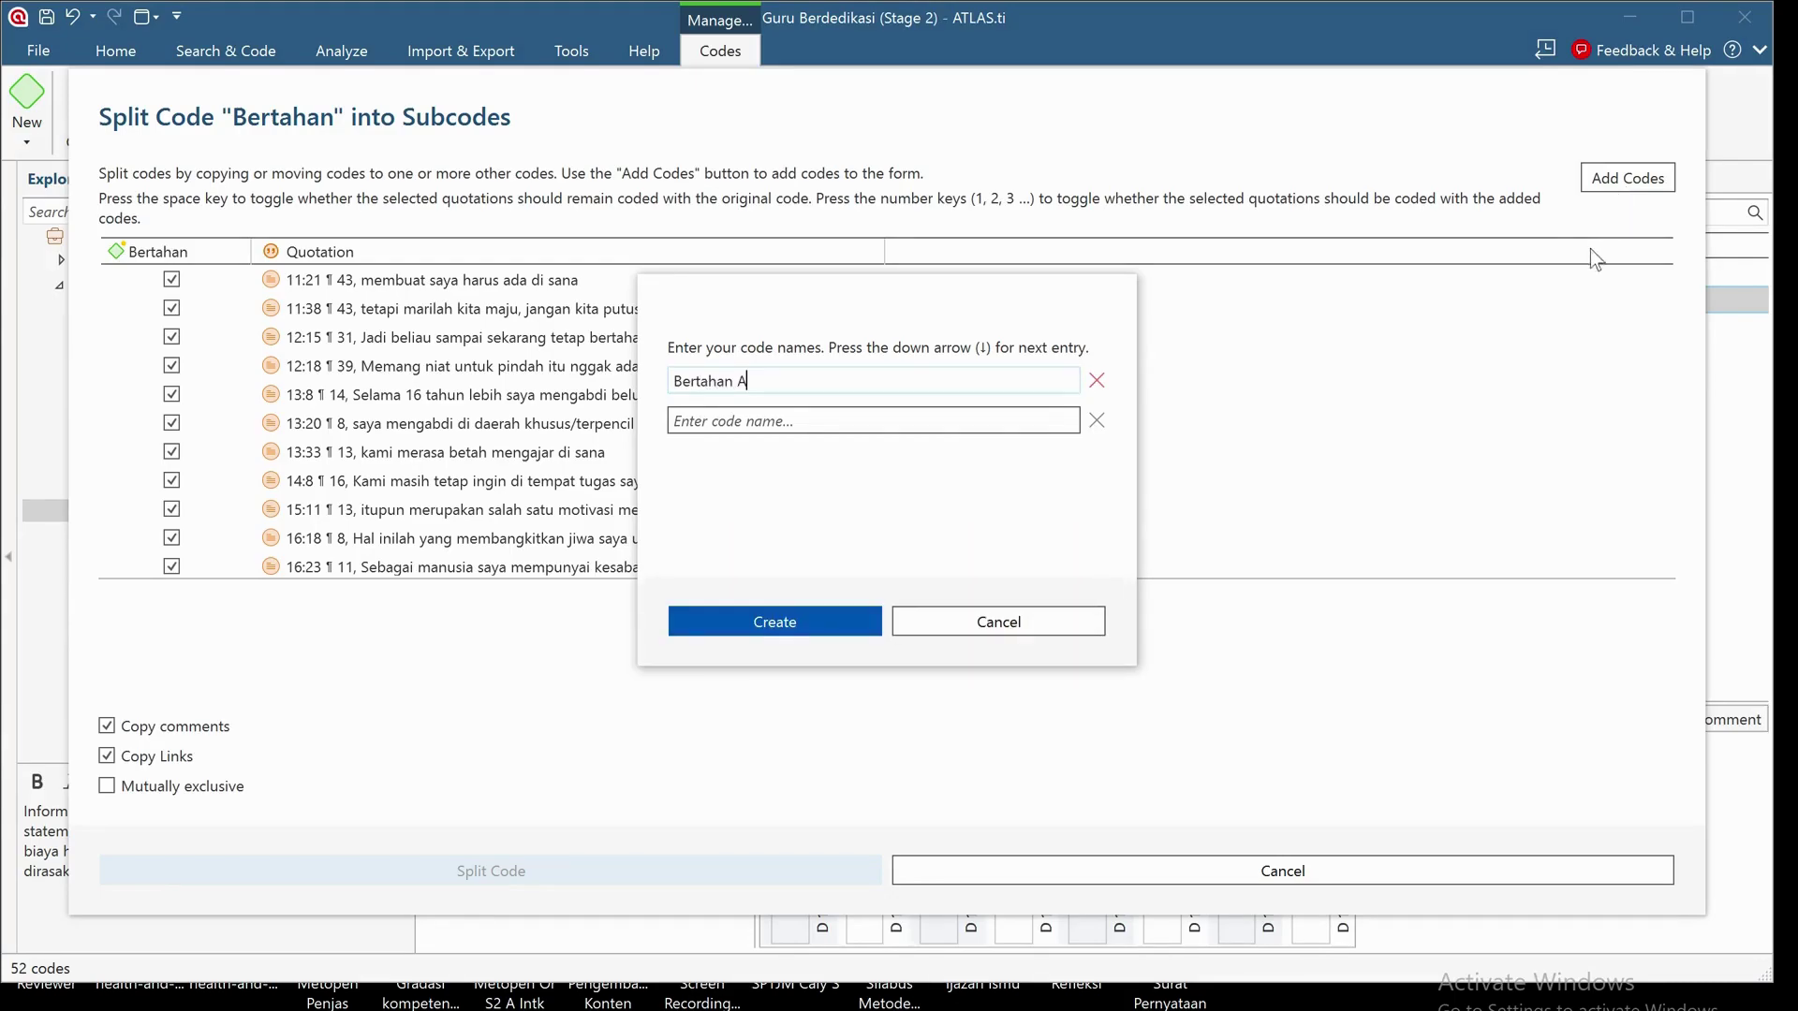
Step: Add the names Bertahan B and Bertahan C and create the three target codes for the split
{"action": "left_click", "coordinate": [735, 381]}
{"action": "key", "text": "BackSpace"}
{"action": "left_click_drag", "start_coordinate": [735, 383], "coordinate": [671, 384]}
{"action": "key", "text": "ctrl+c"}
{"action": "left_click", "coordinate": [786, 421]}
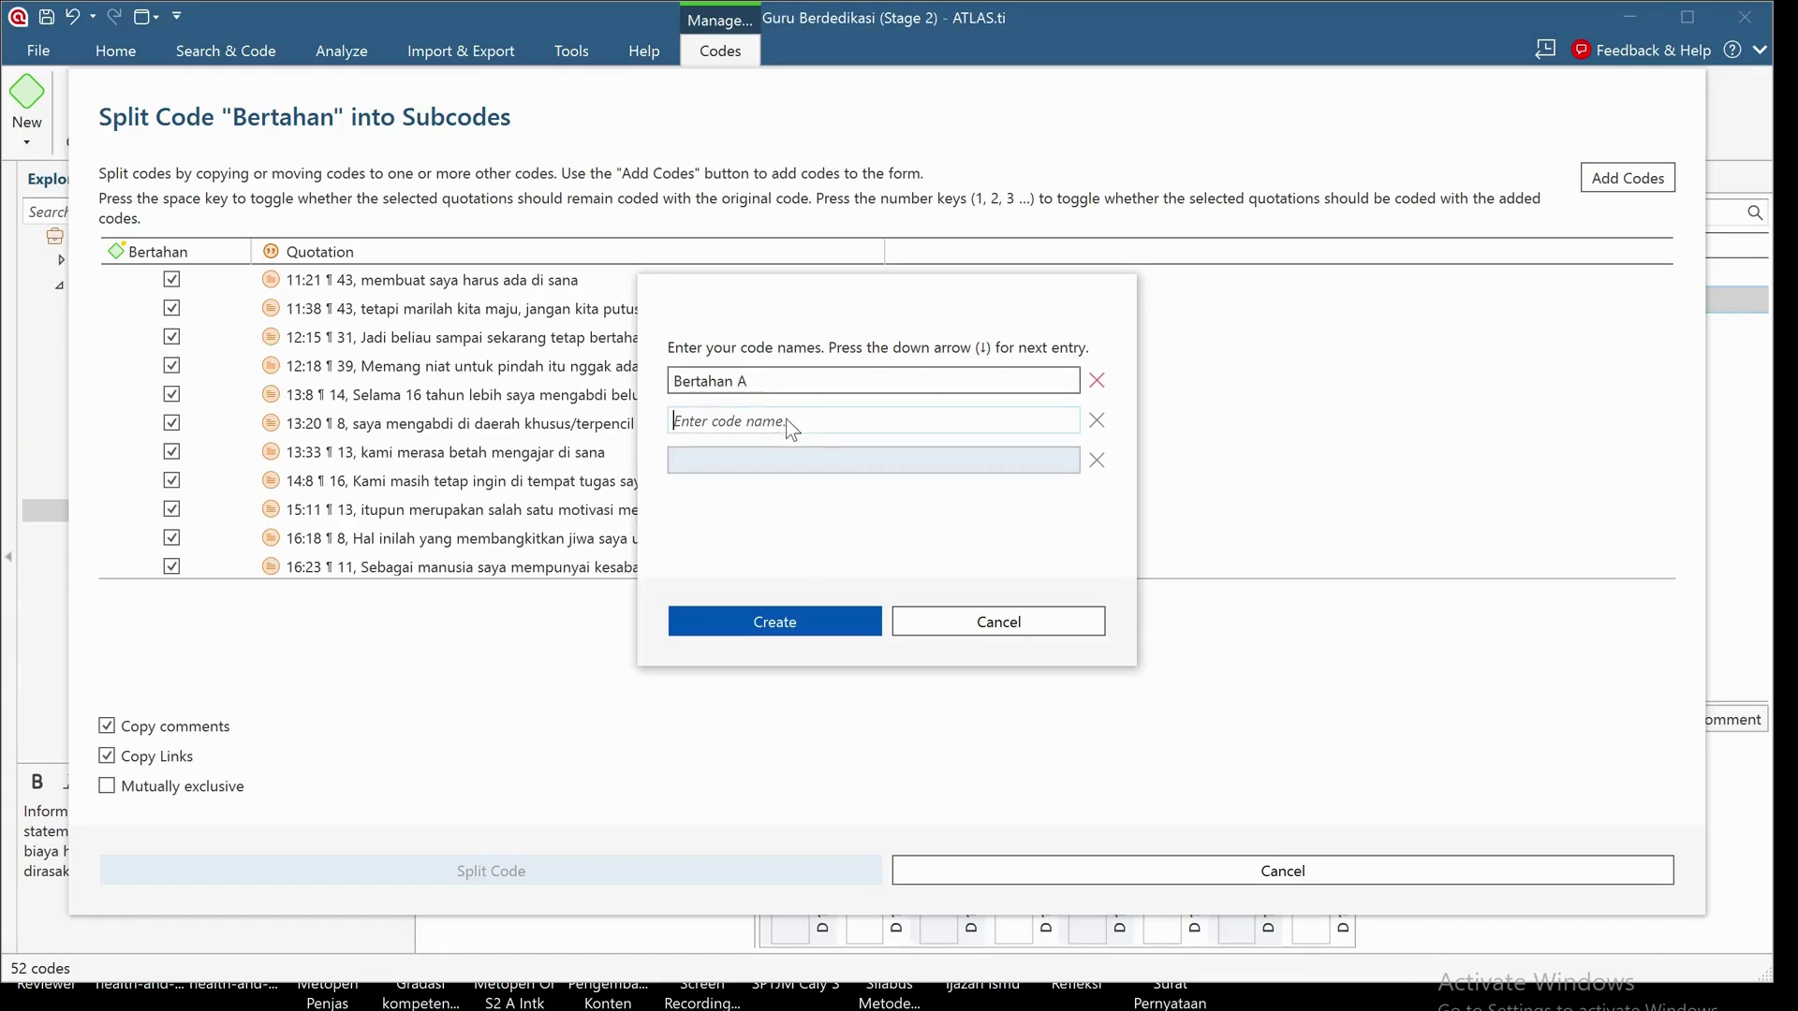
{"action": "key", "text": "ctrl+v"}
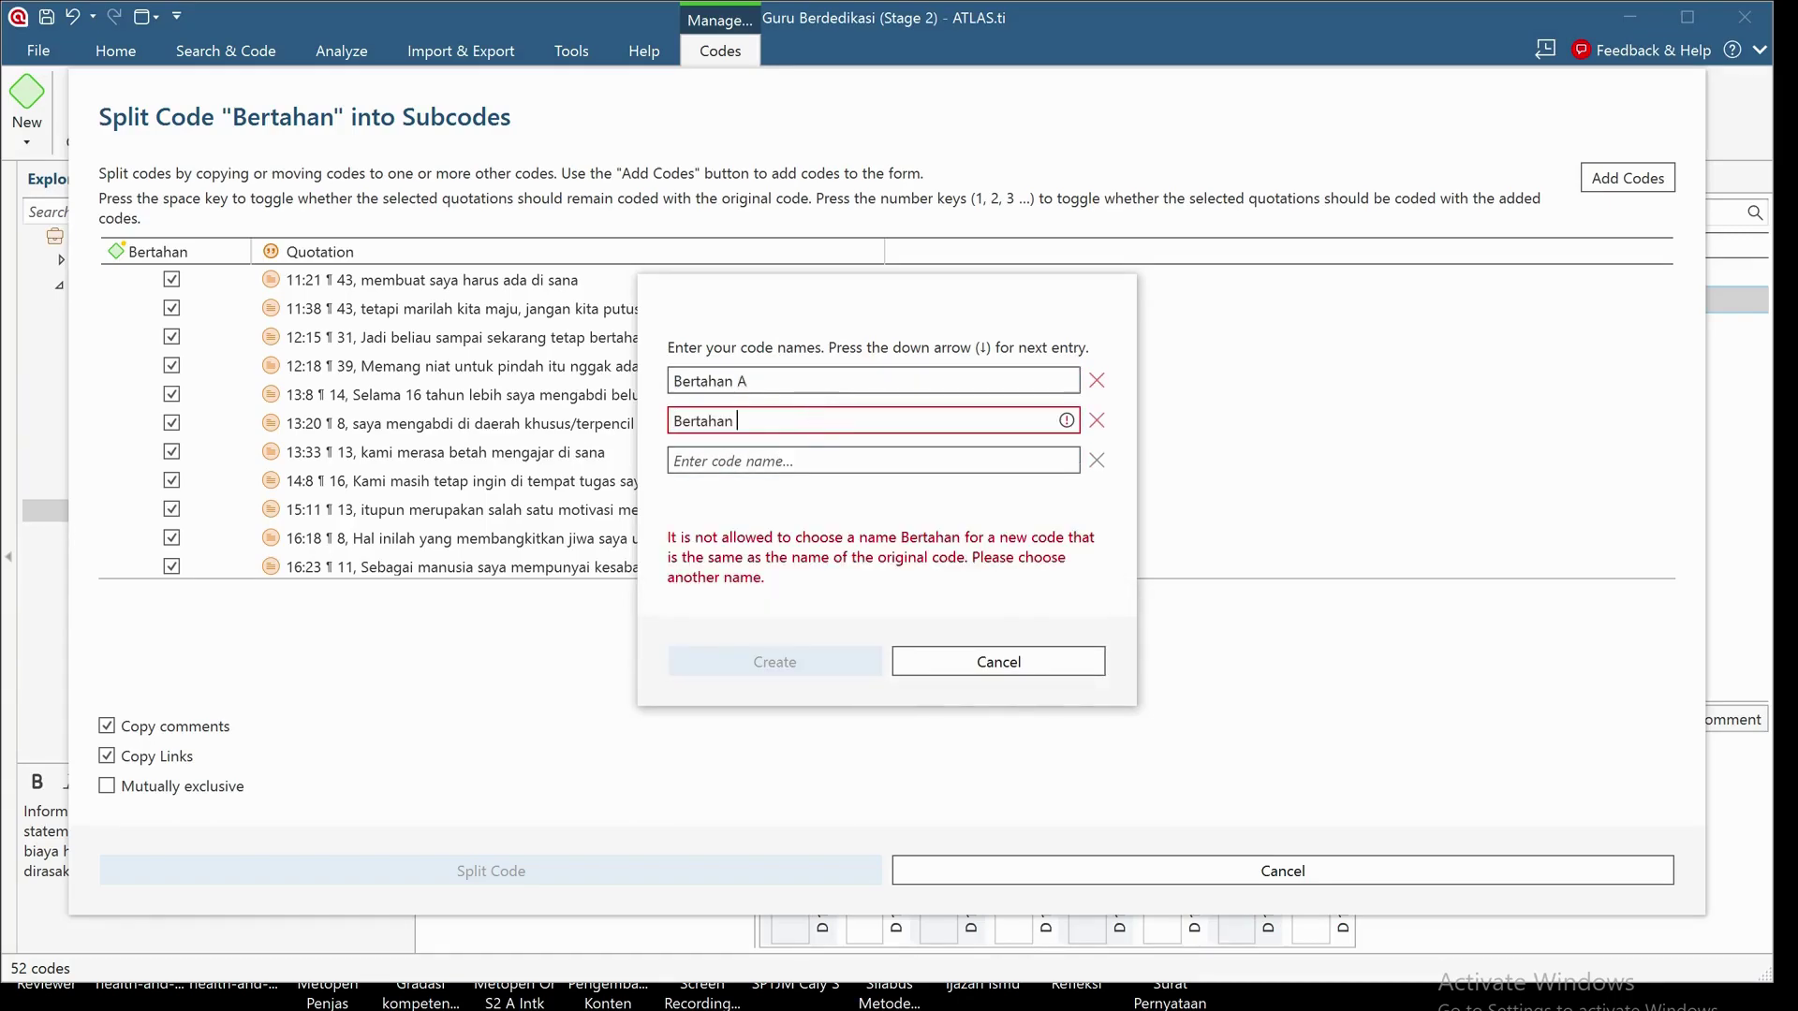
{"action": "type", "text": "B"}
{"action": "left_click", "coordinate": [820, 459]}
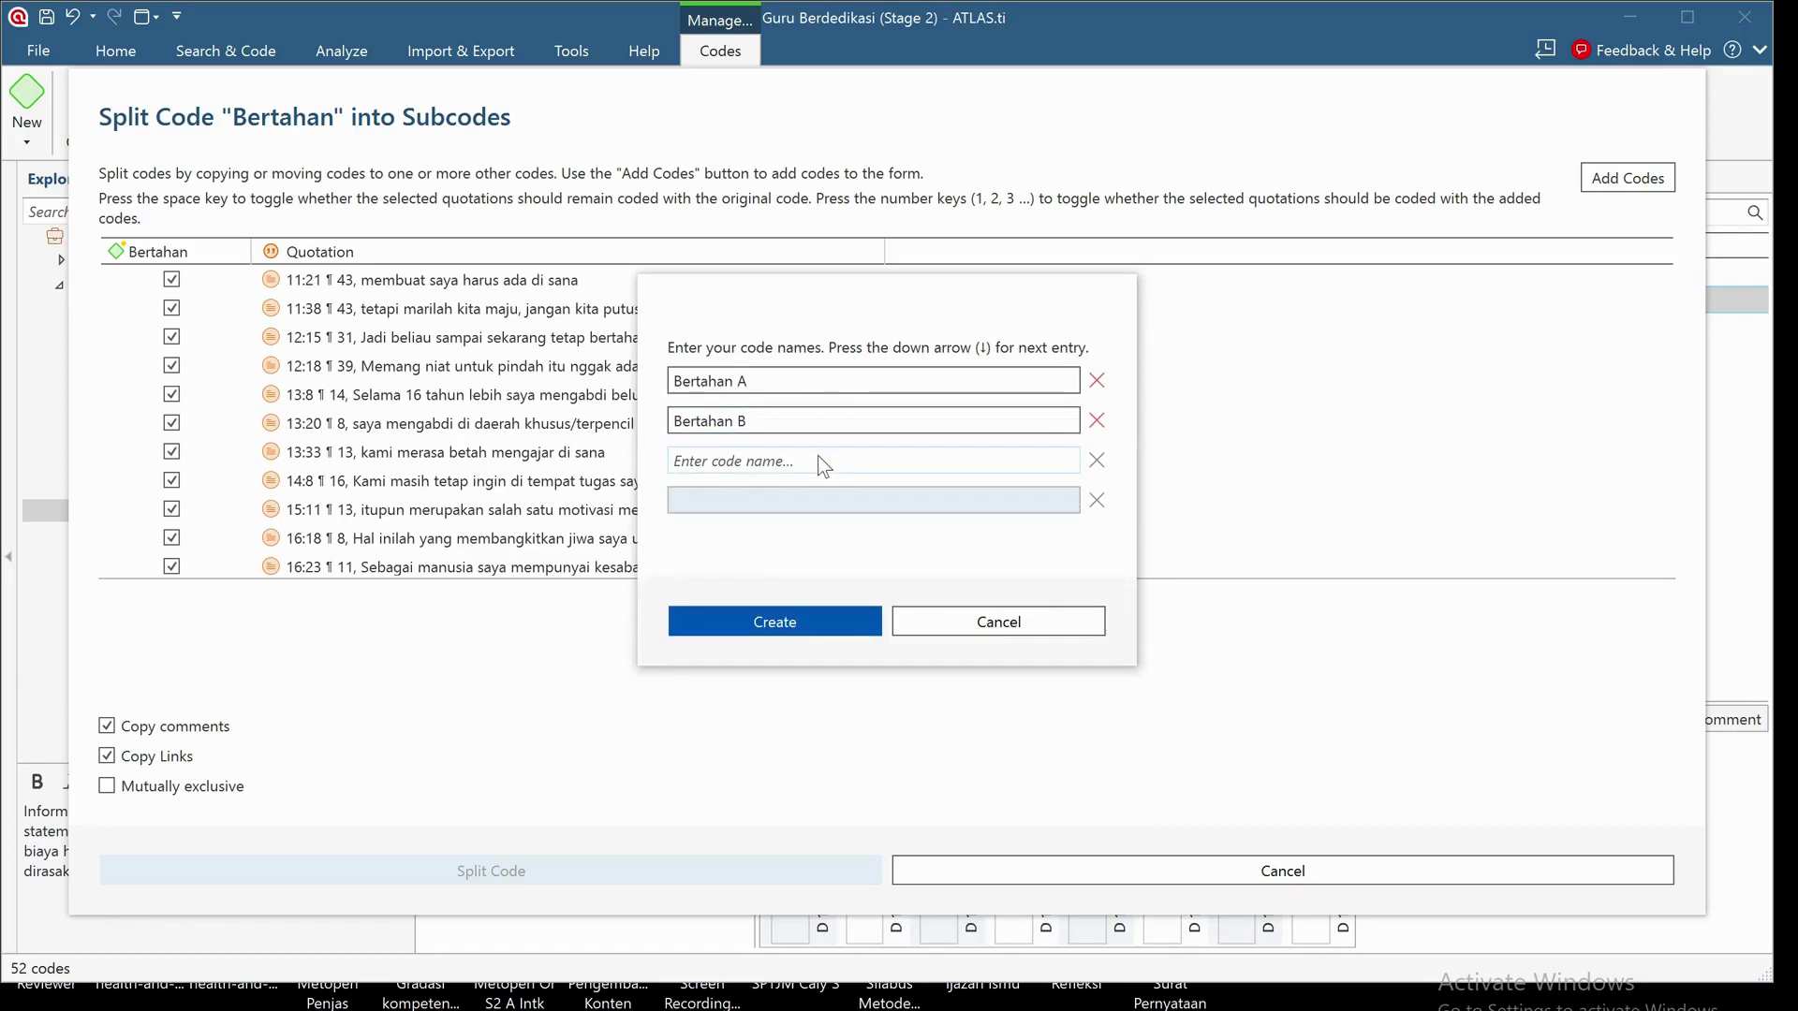
{"action": "key", "text": "ctrl+v"}
{"action": "type", "text": "C"}
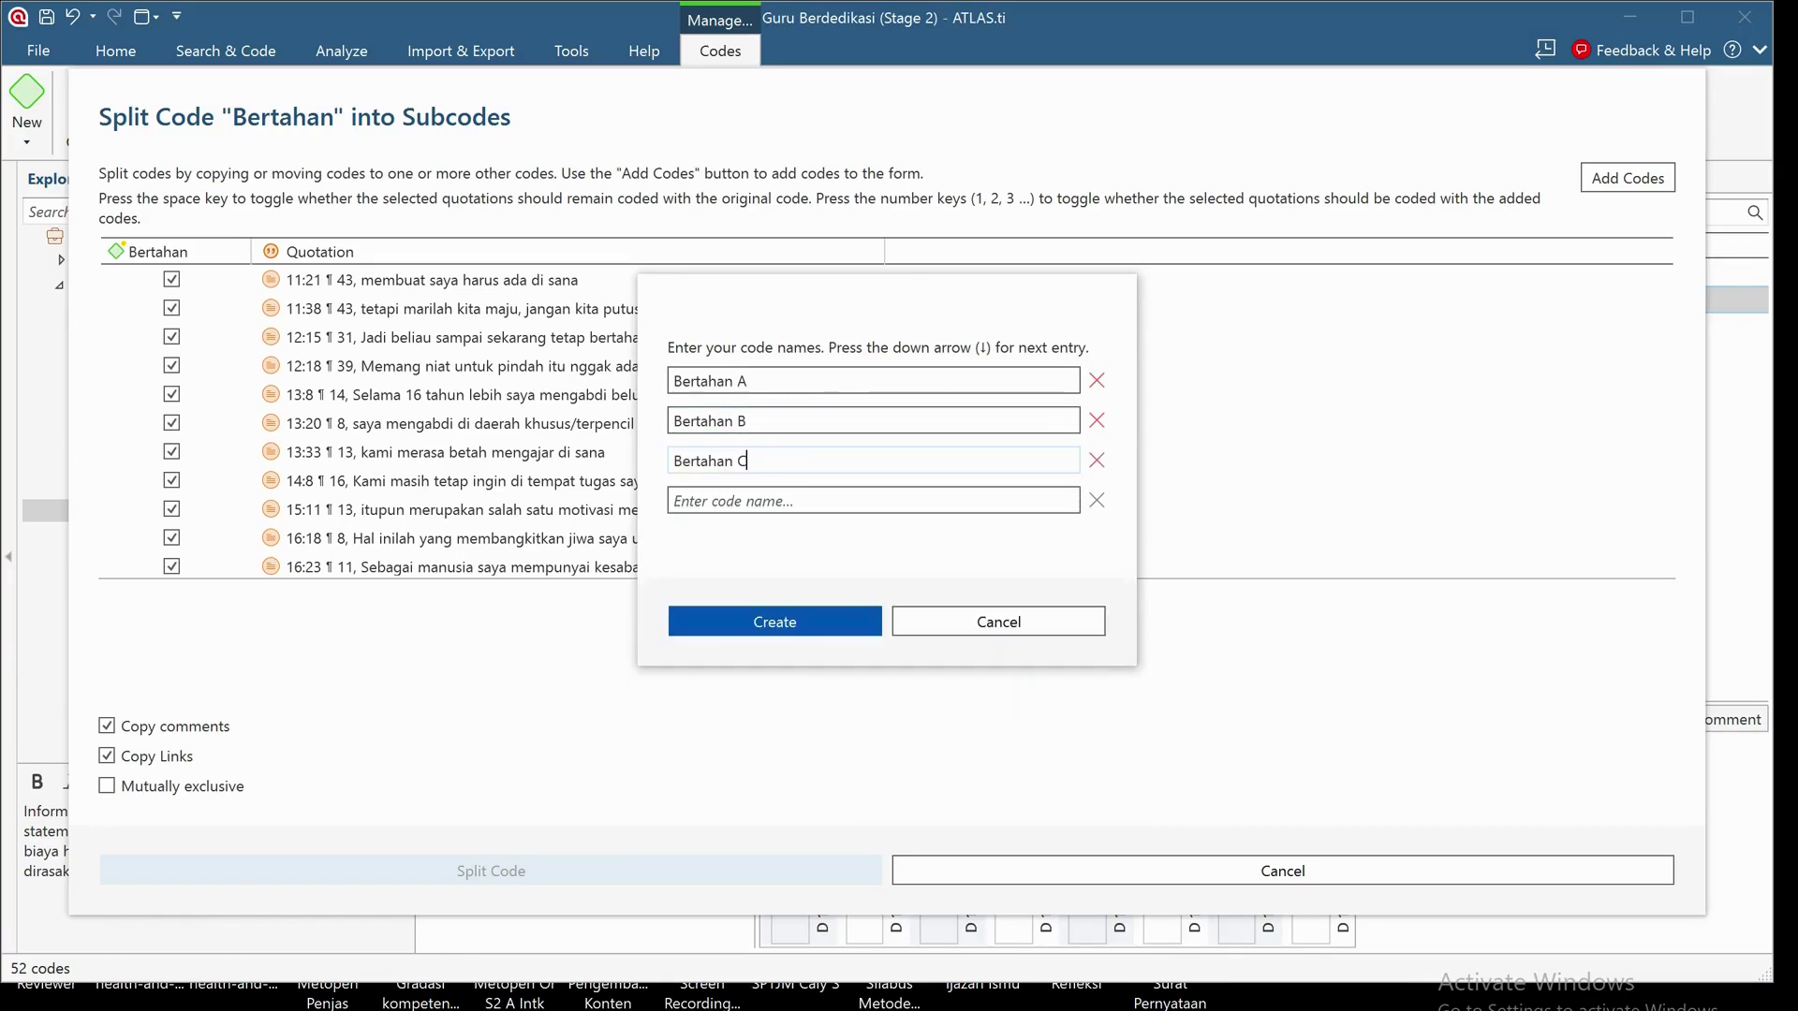
{"action": "left_click", "coordinate": [839, 623]}
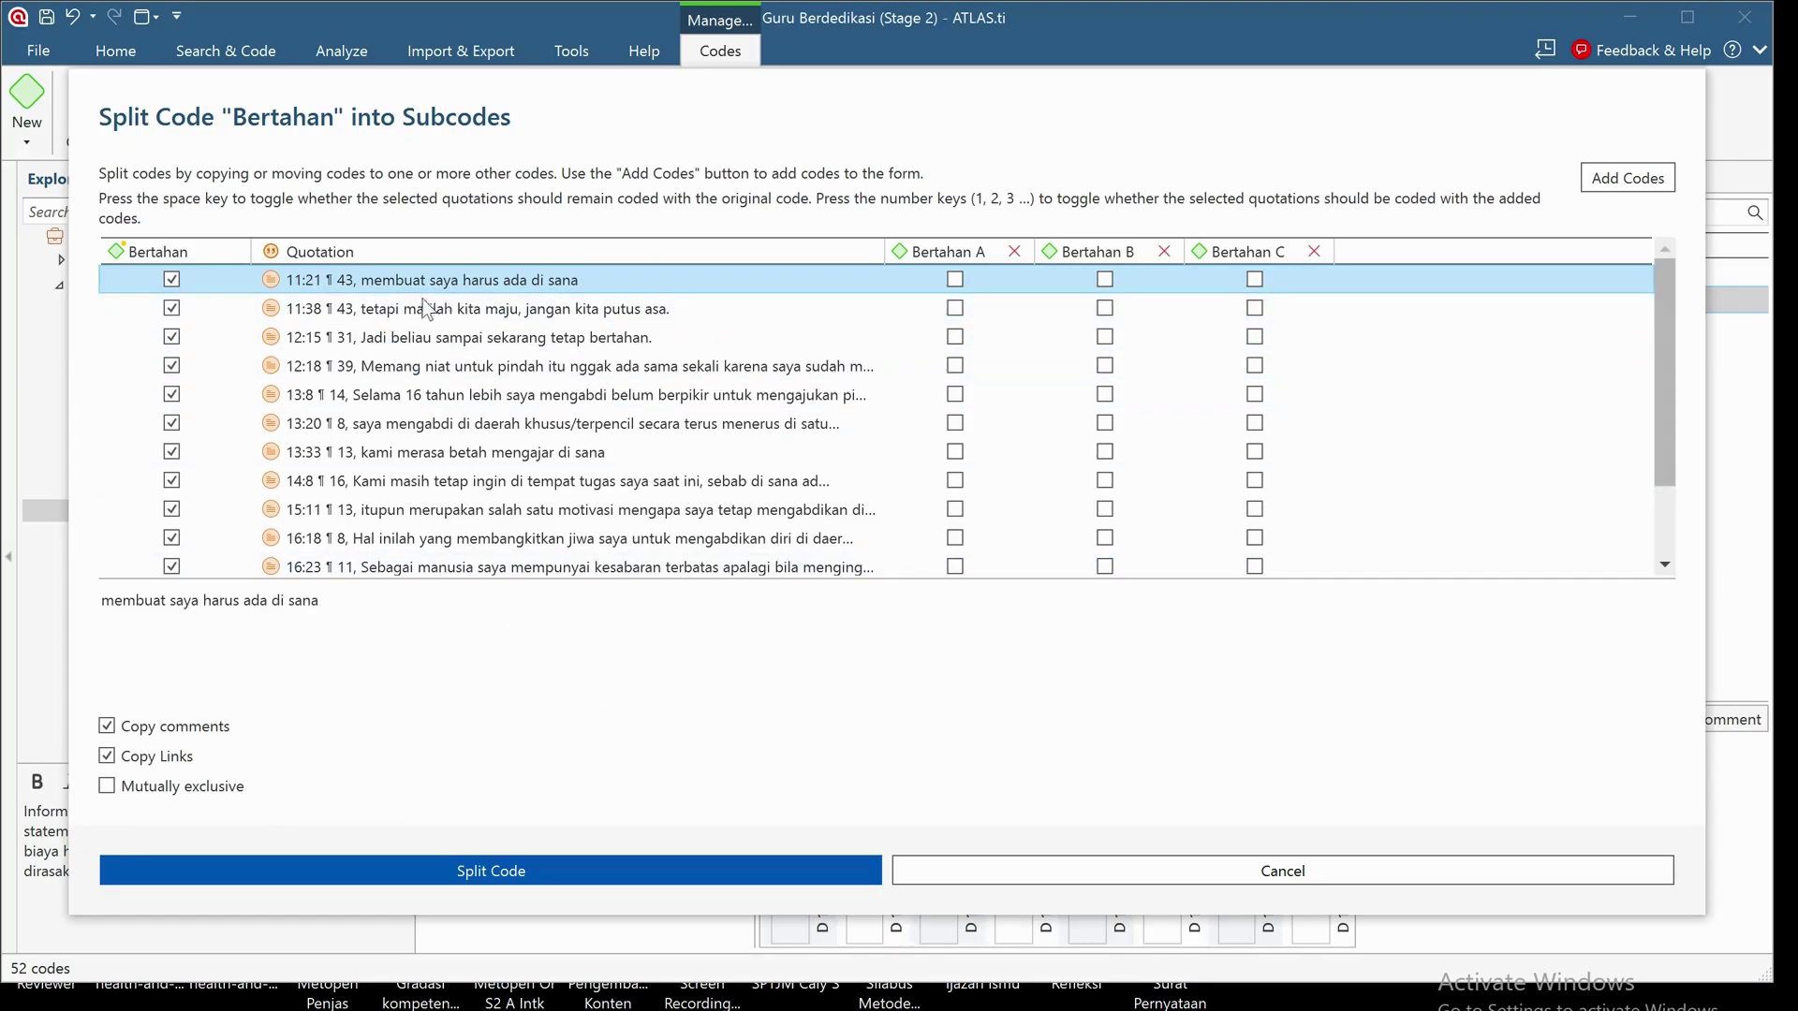
Step: Assign quotations 11:21, 11:38 and 12:18 to Bertahan A, 12:15 to Bertahan B, and 13:8 to Bertahan C
{"action": "left_click", "coordinate": [955, 279]}
{"action": "left_click", "coordinate": [562, 319]}
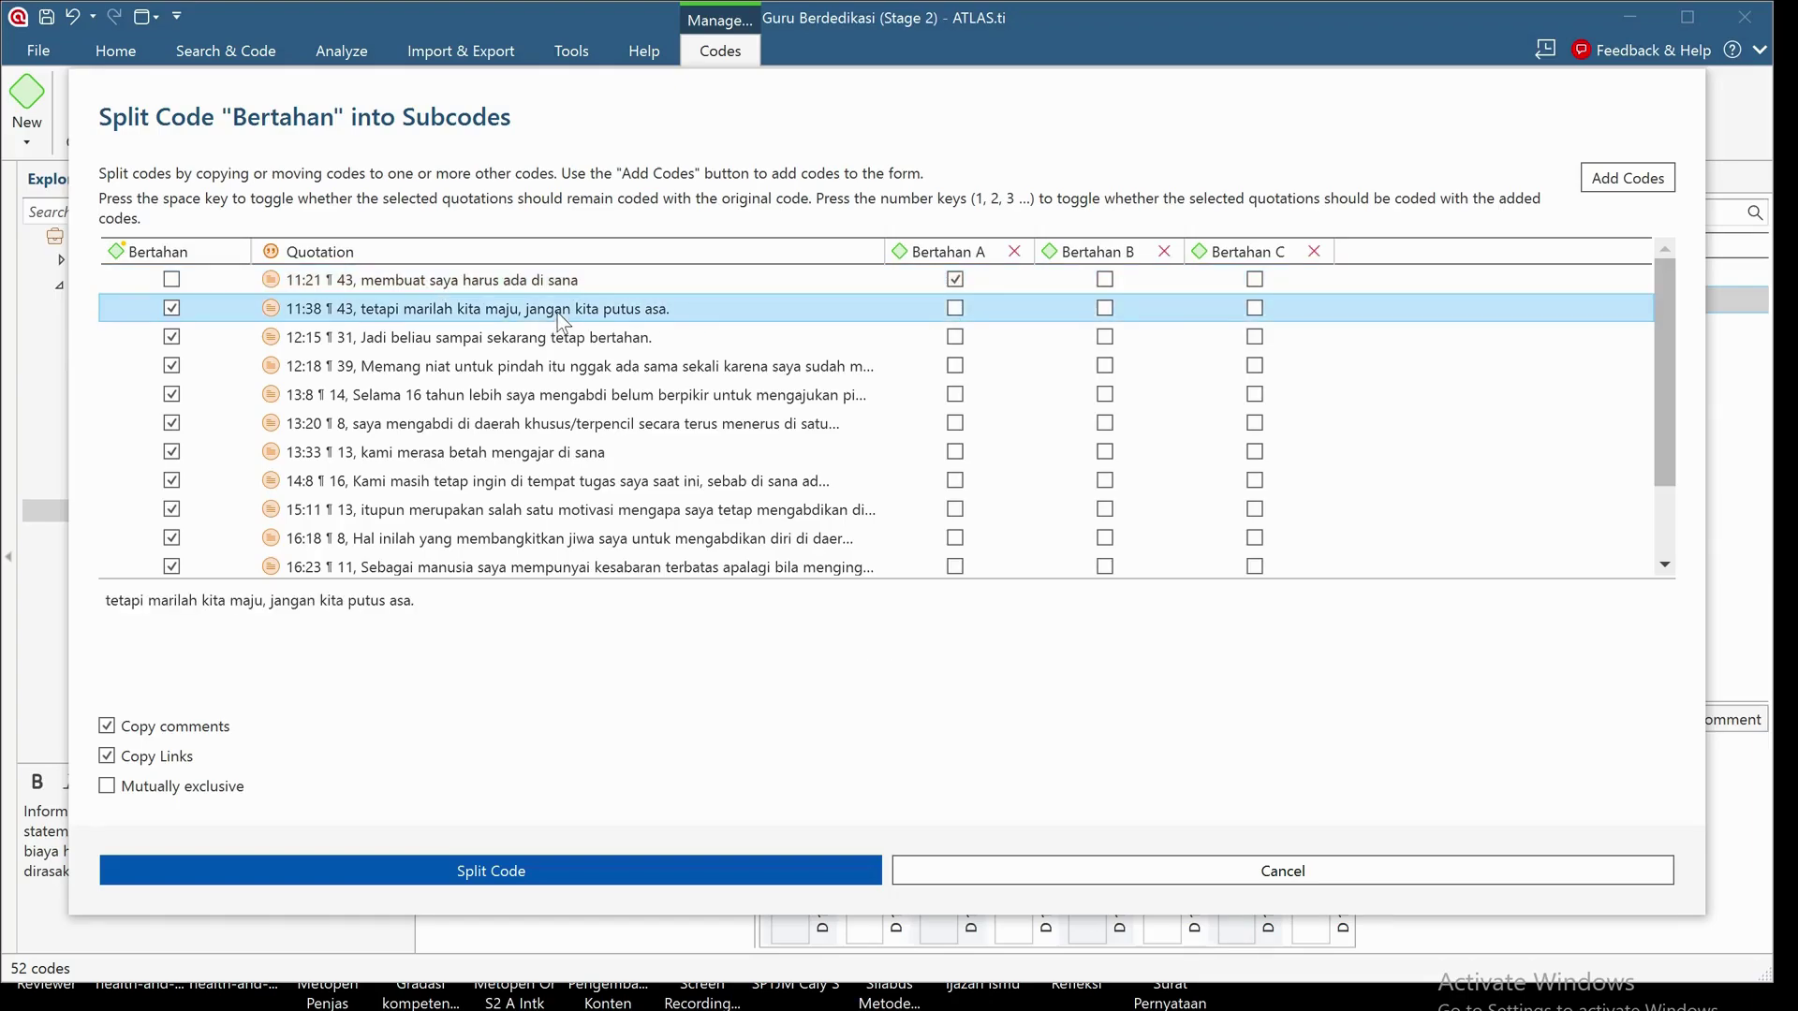
{"action": "left_click", "coordinate": [956, 308]}
{"action": "left_click", "coordinate": [760, 346]}
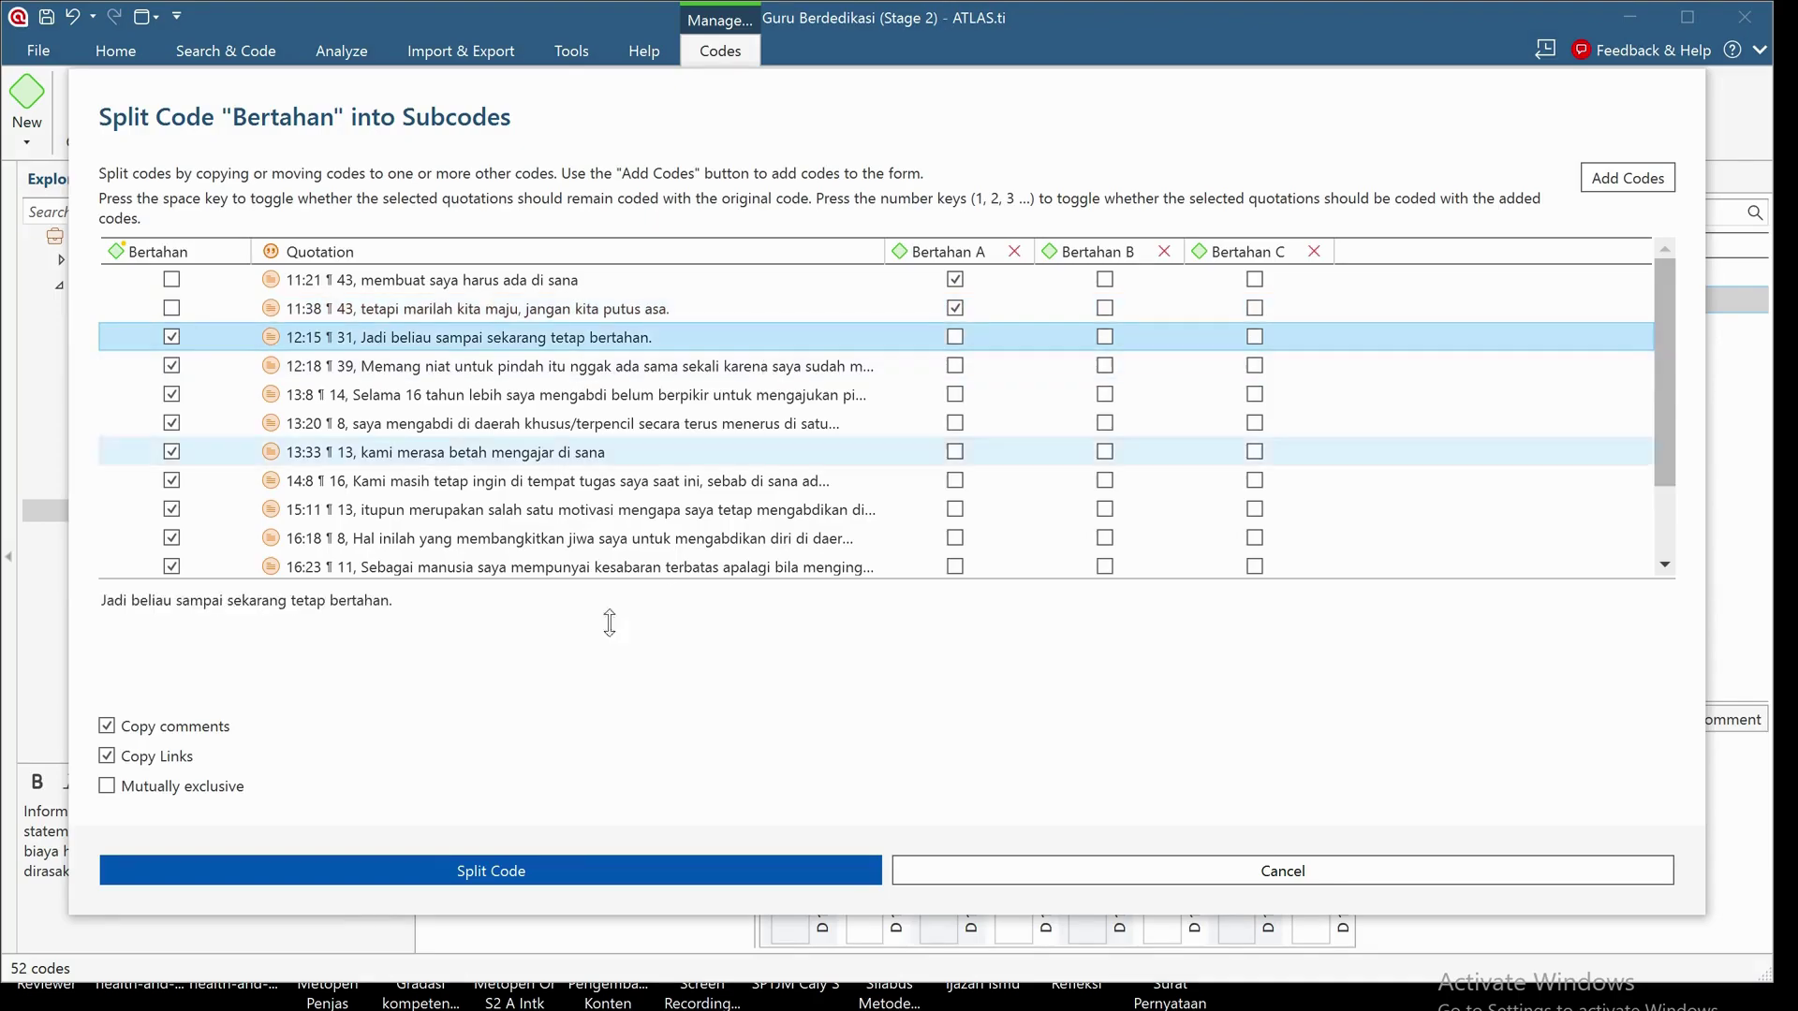
{"action": "left_click", "coordinate": [1105, 336]}
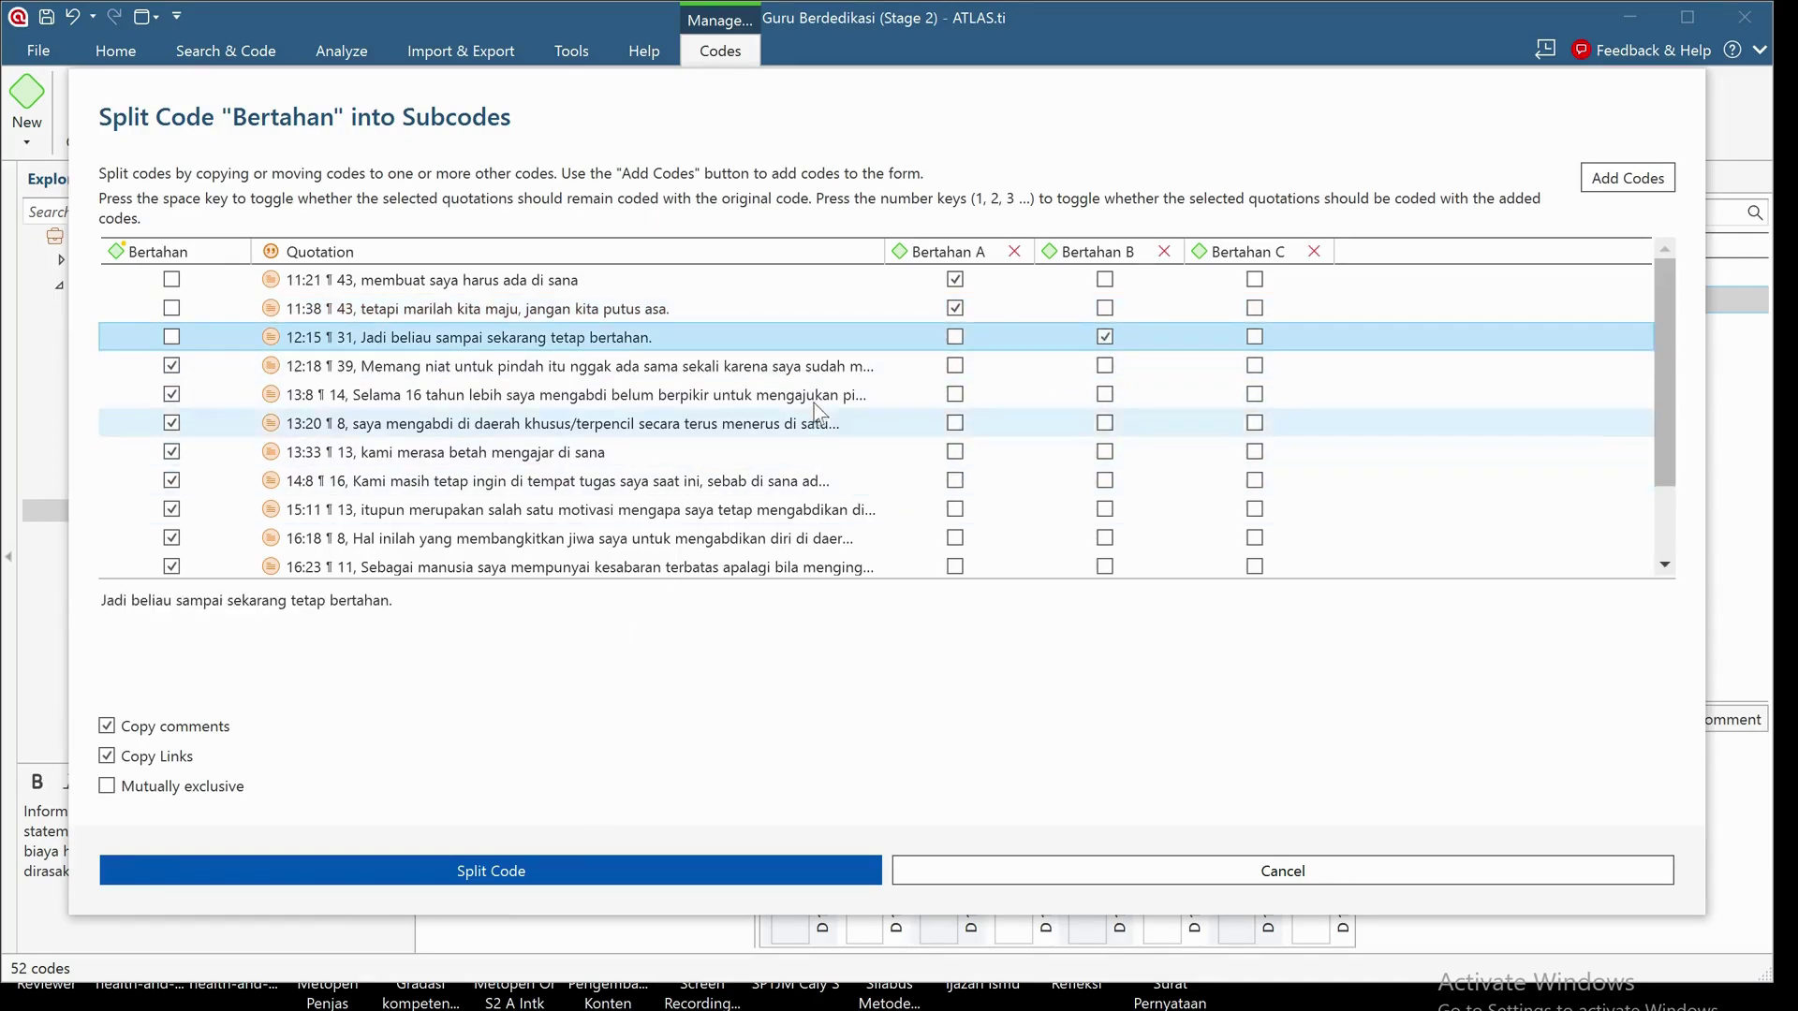
{"action": "left_click", "coordinate": [822, 373]}
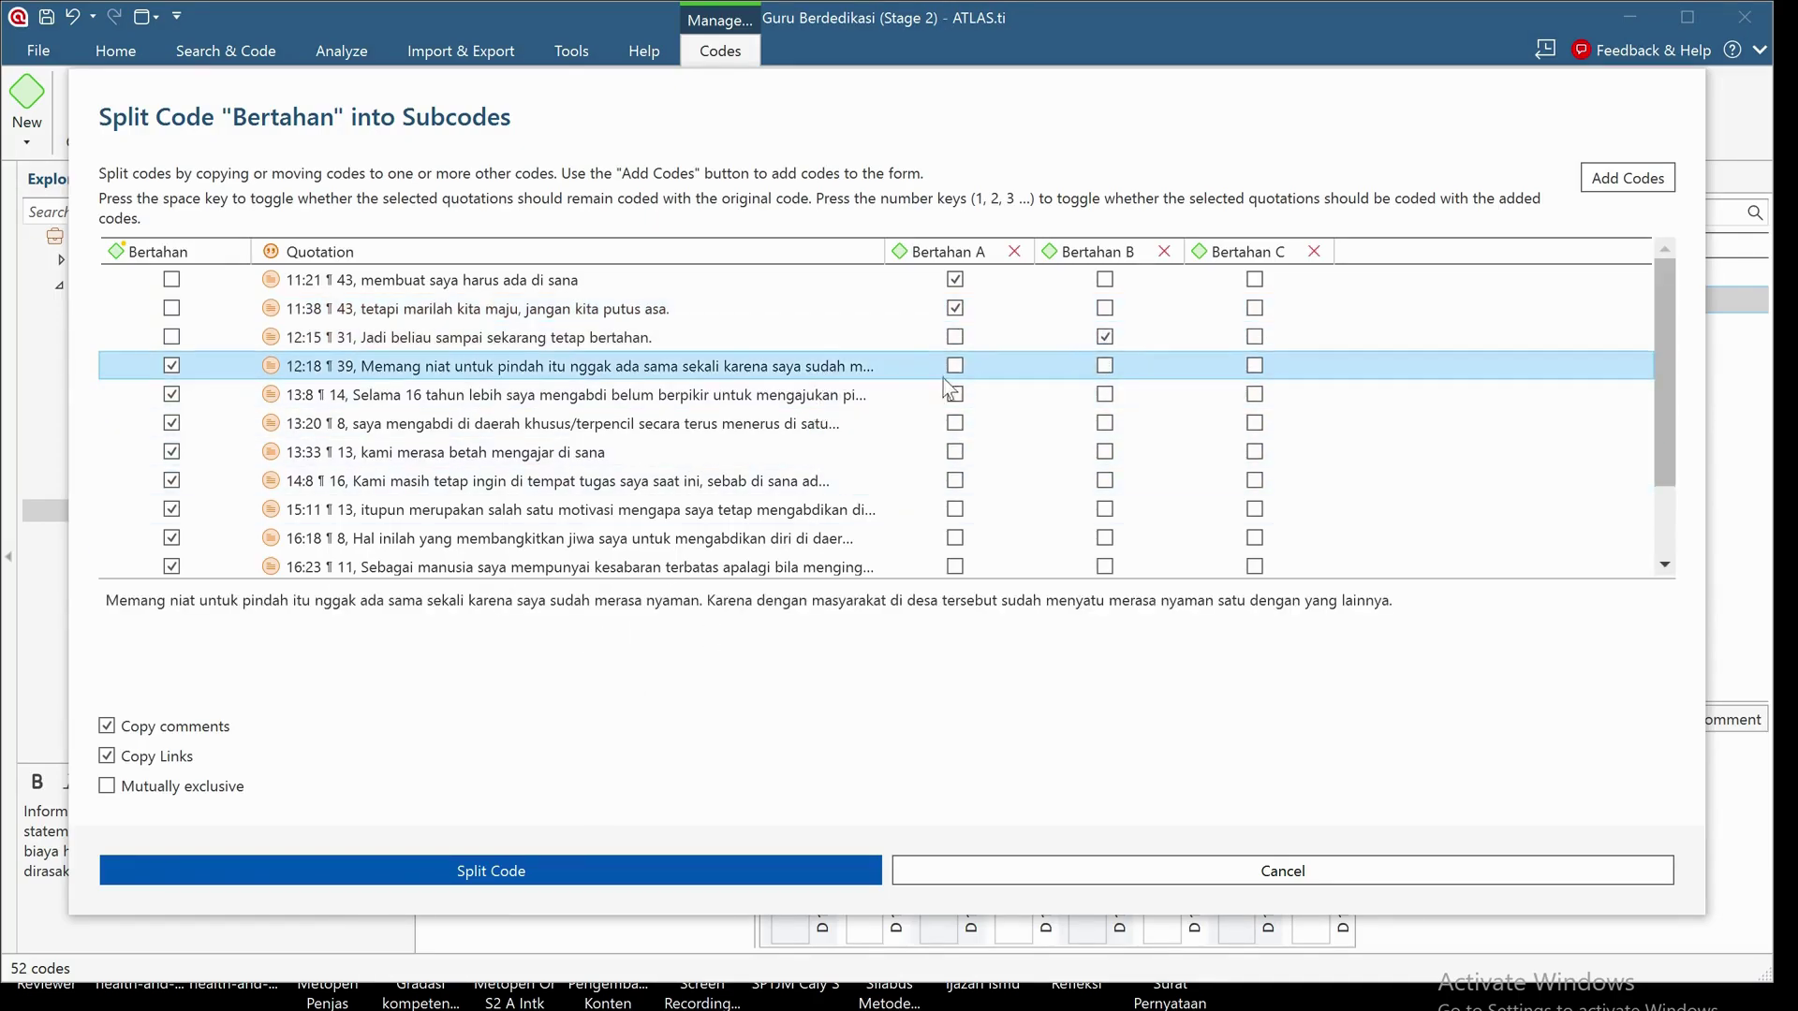
{"action": "left_click", "coordinate": [851, 401]}
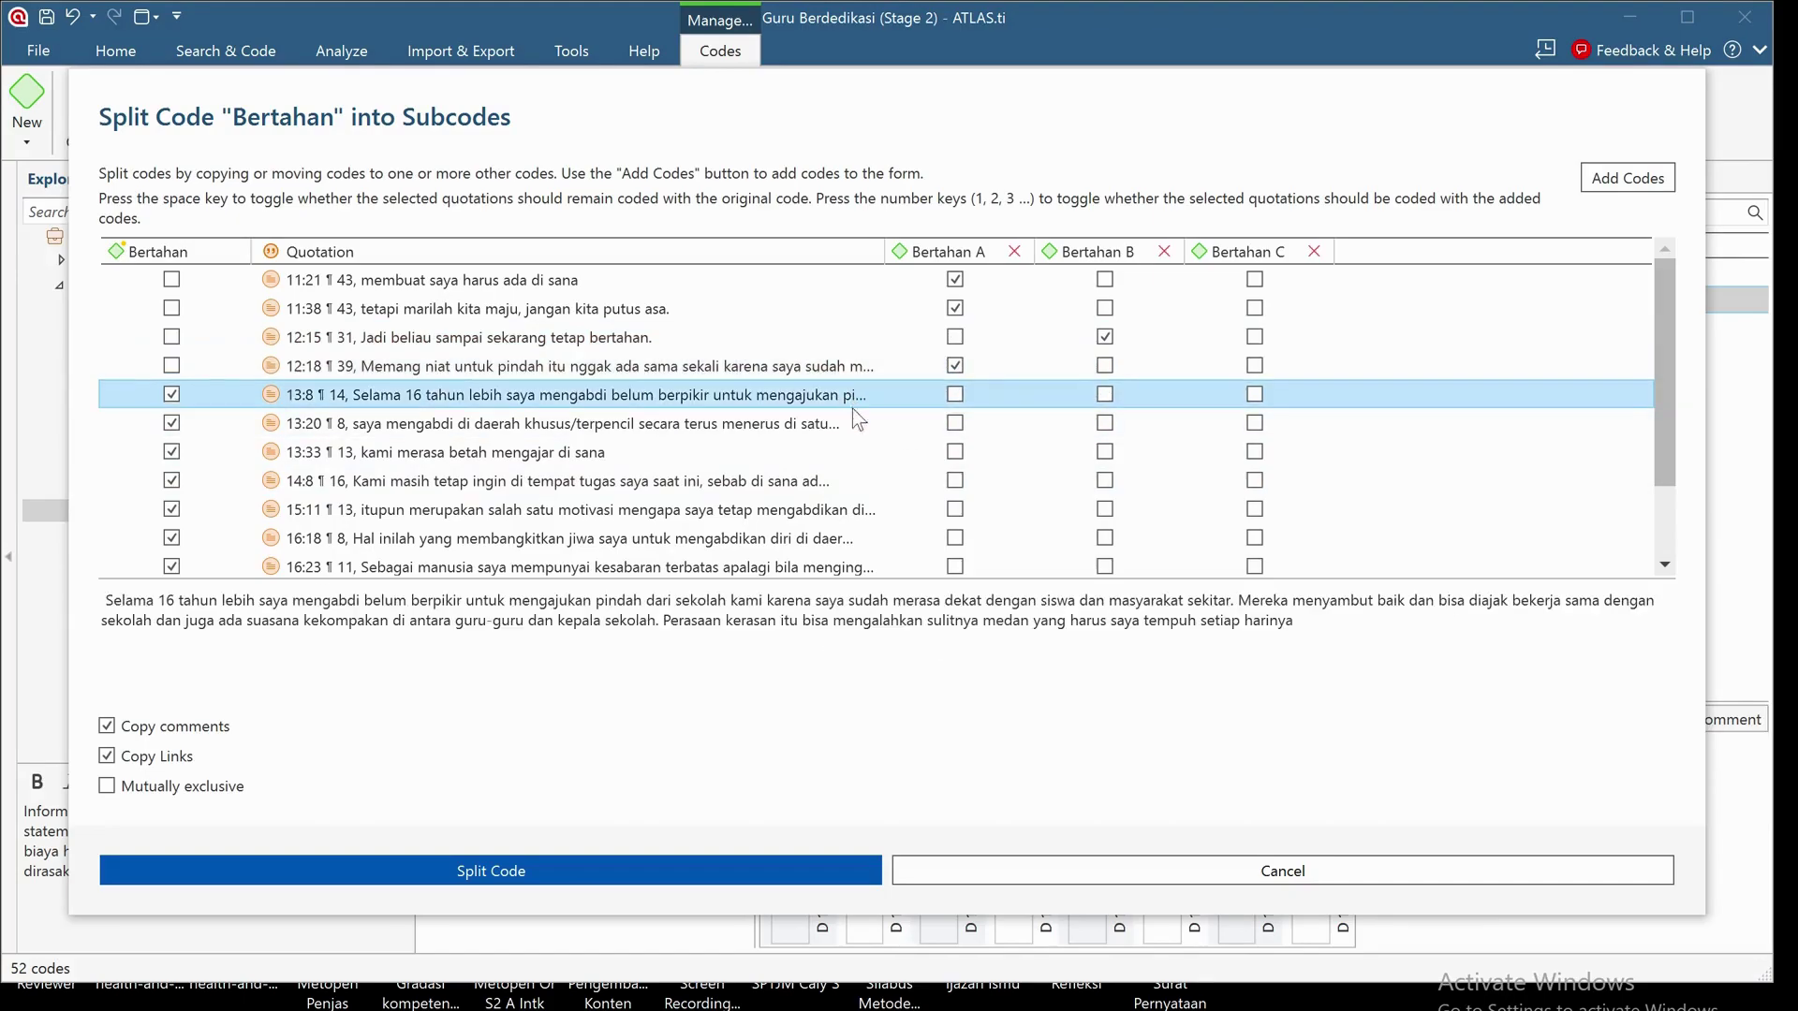
{"action": "left_click", "coordinate": [1255, 395]}
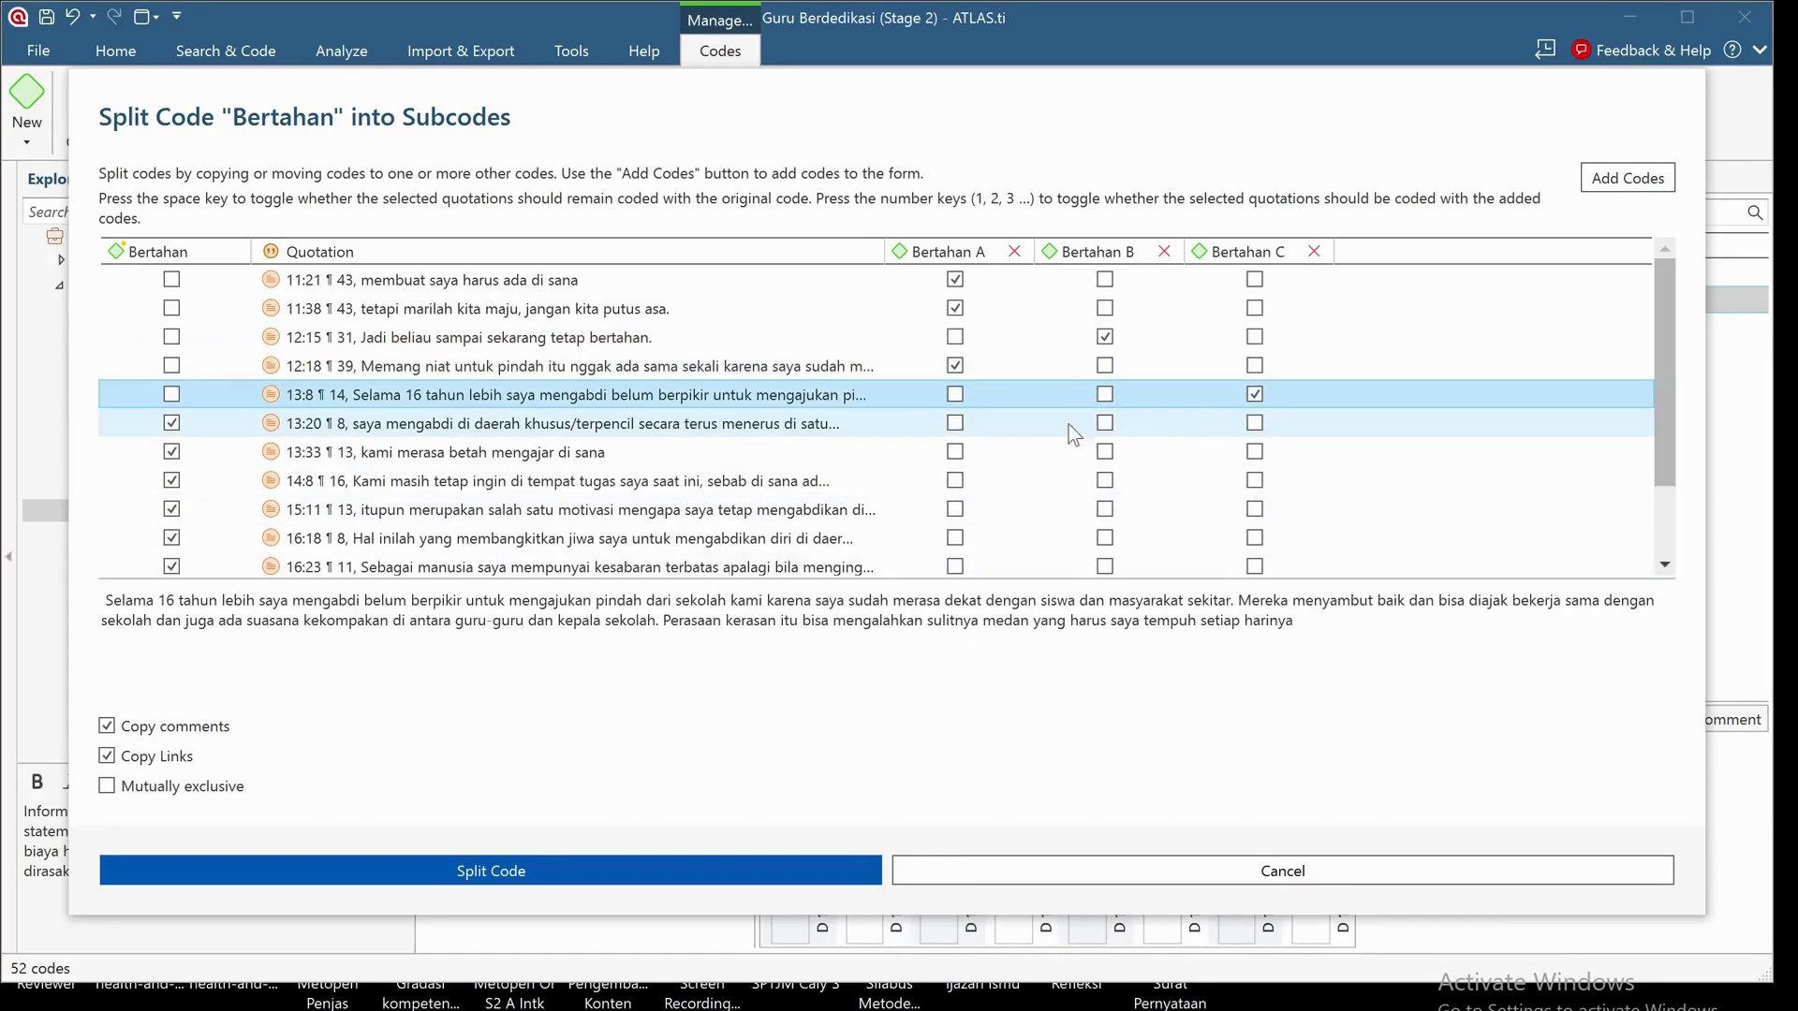
Step: Assign quotations 13:20 and 13:33 to Bertahan A, 14:8 to Bertahan B, and 15:11 and 16:18 to Bertahan C
{"action": "left_click", "coordinate": [957, 423]}
{"action": "left_click", "coordinate": [957, 449]}
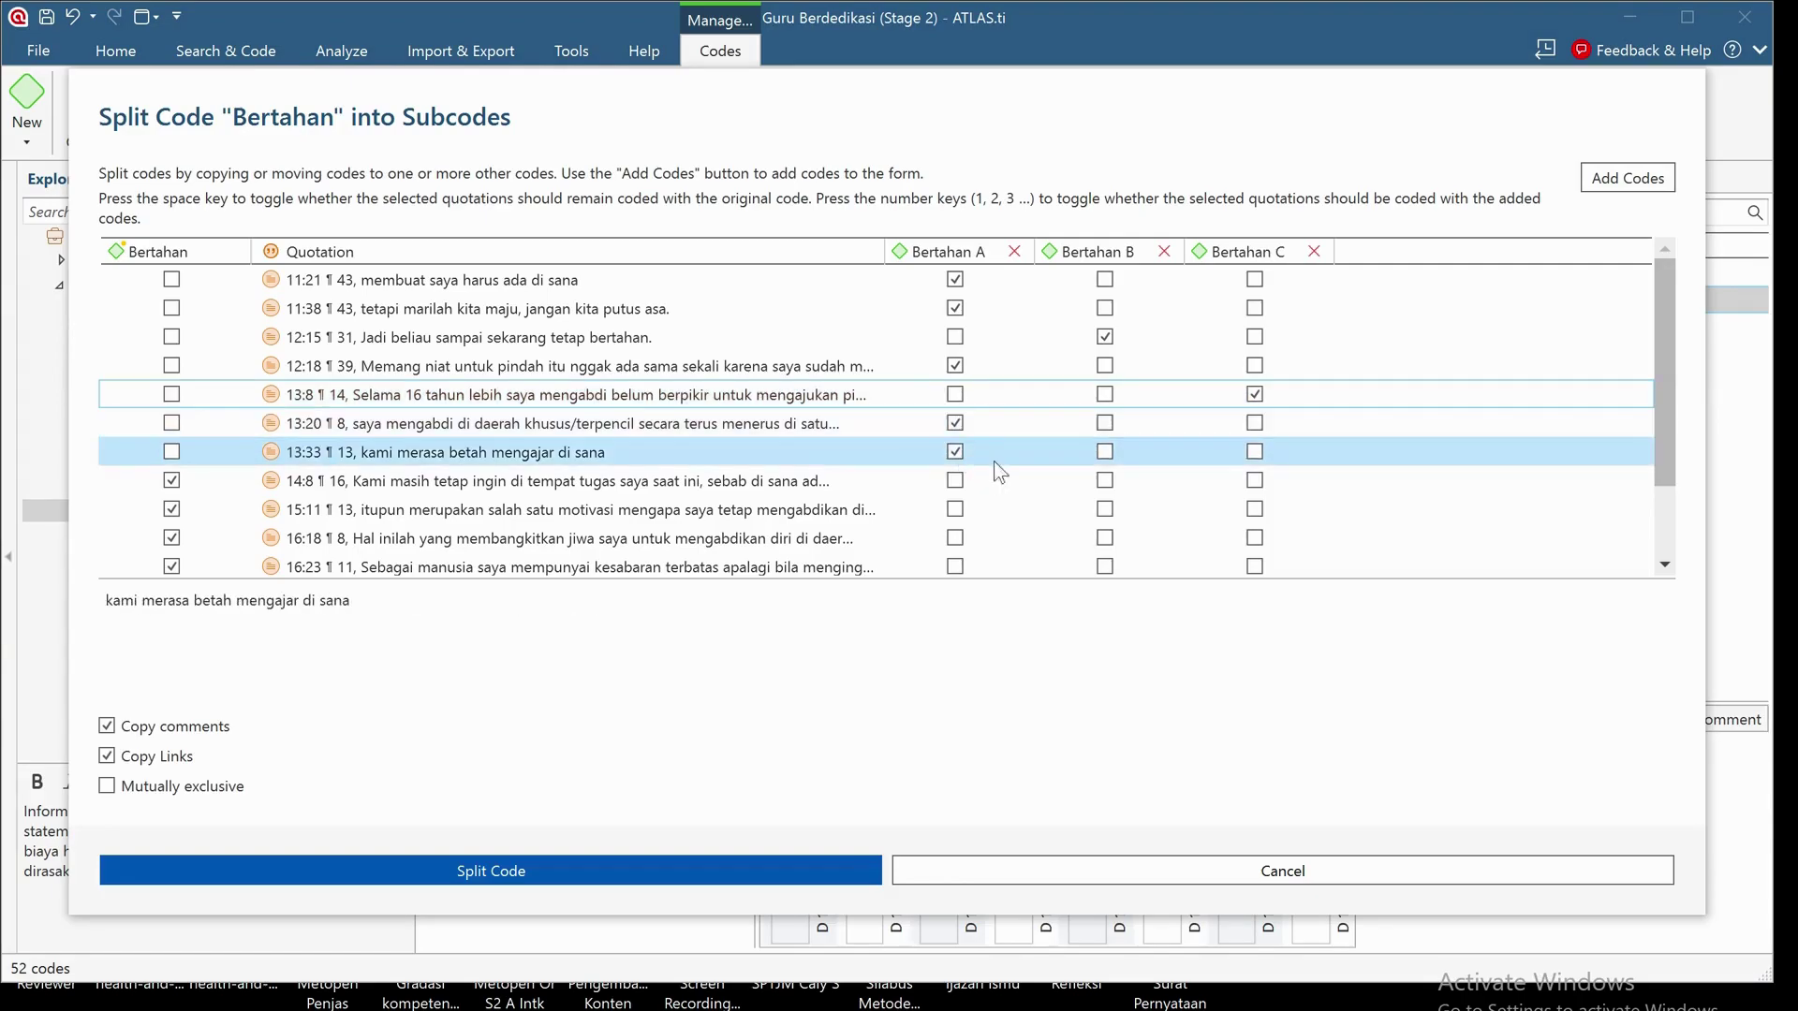
{"action": "left_click", "coordinate": [1105, 480]}
{"action": "left_click", "coordinate": [1254, 508]}
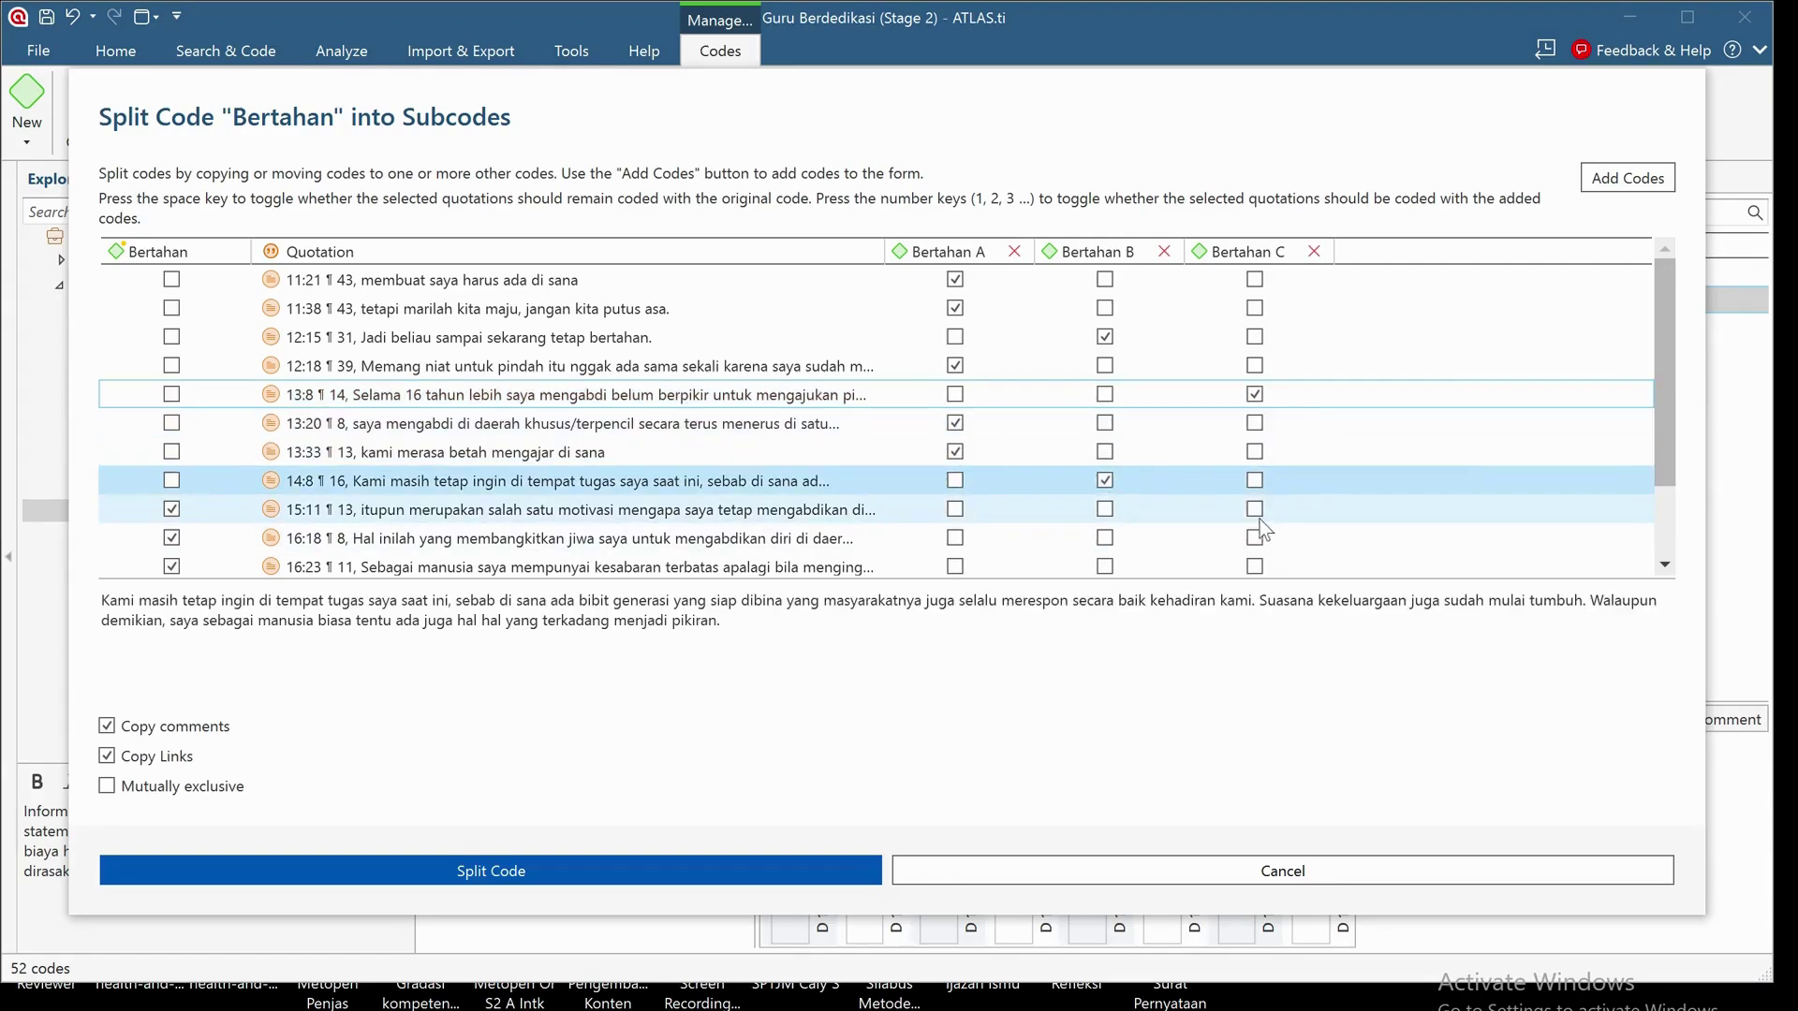
{"action": "left_click", "coordinate": [1256, 538]}
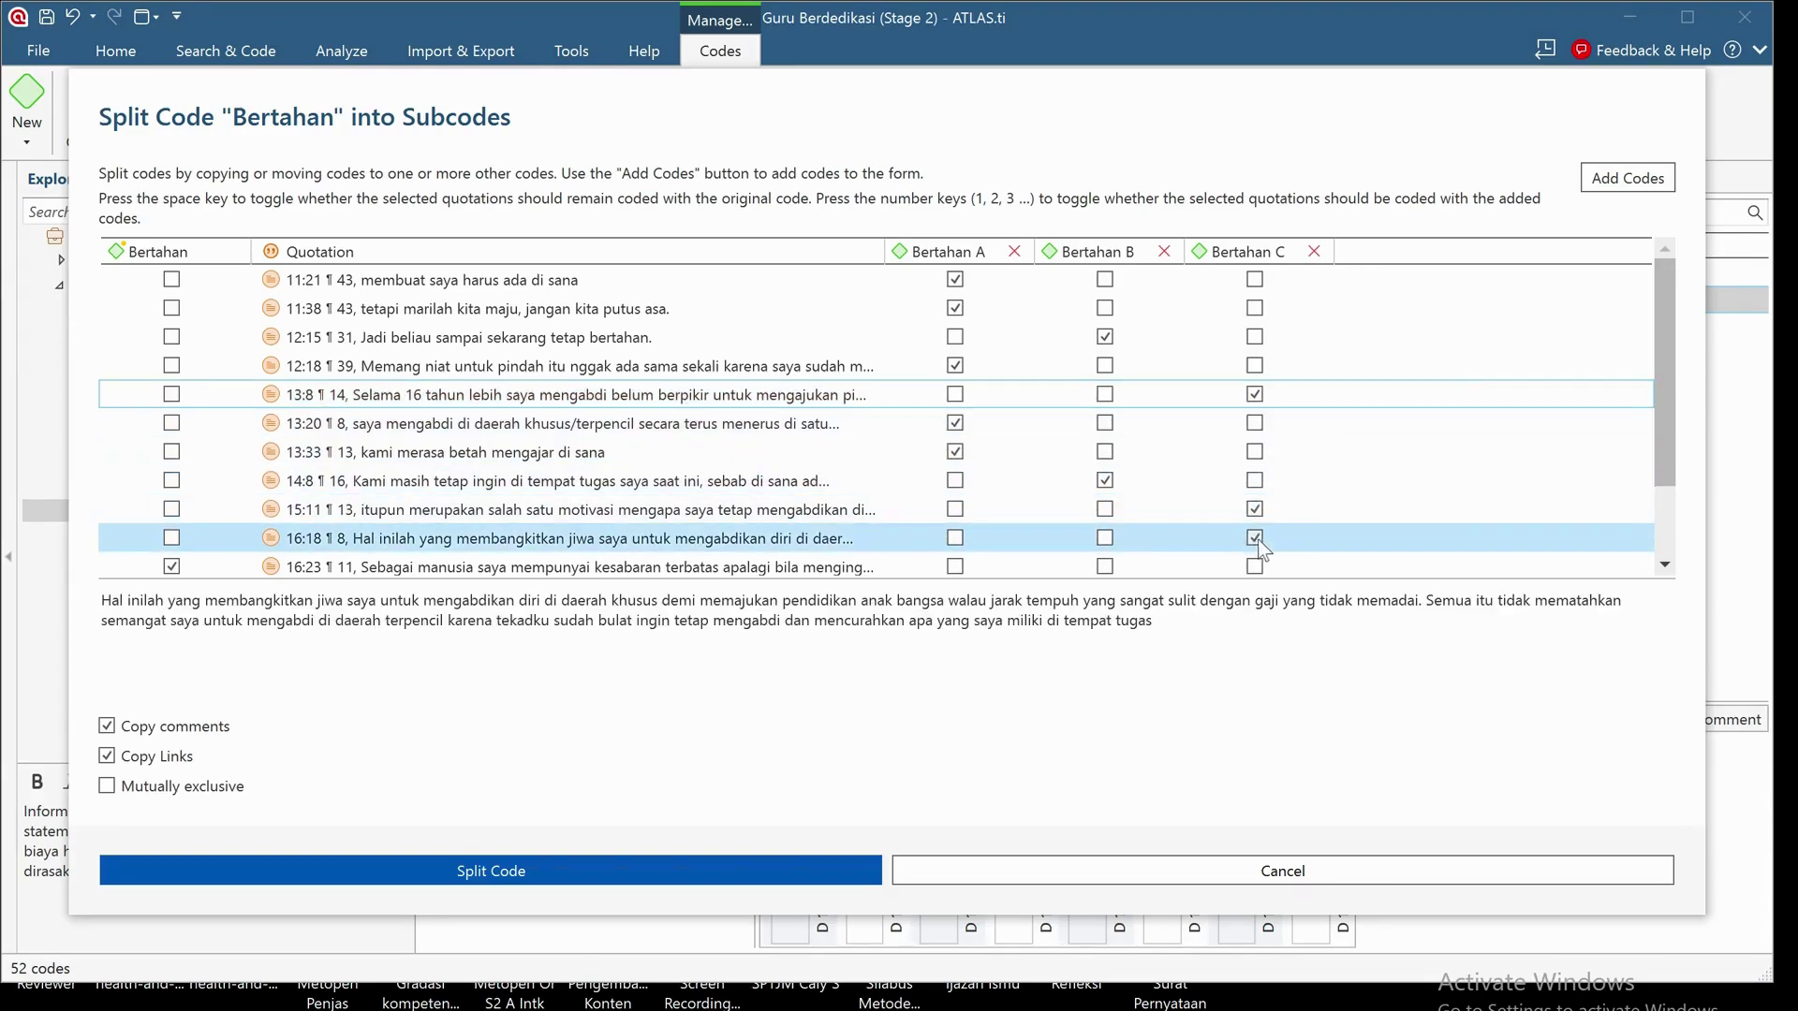
Step: Assign quotations 17:5 and 18:8 to Bertahan A, add 13:33 to Bertahan B, and try to split the code Bertahan
{"action": "left_click", "coordinate": [956, 573]}
{"action": "left_click", "coordinate": [956, 568]}
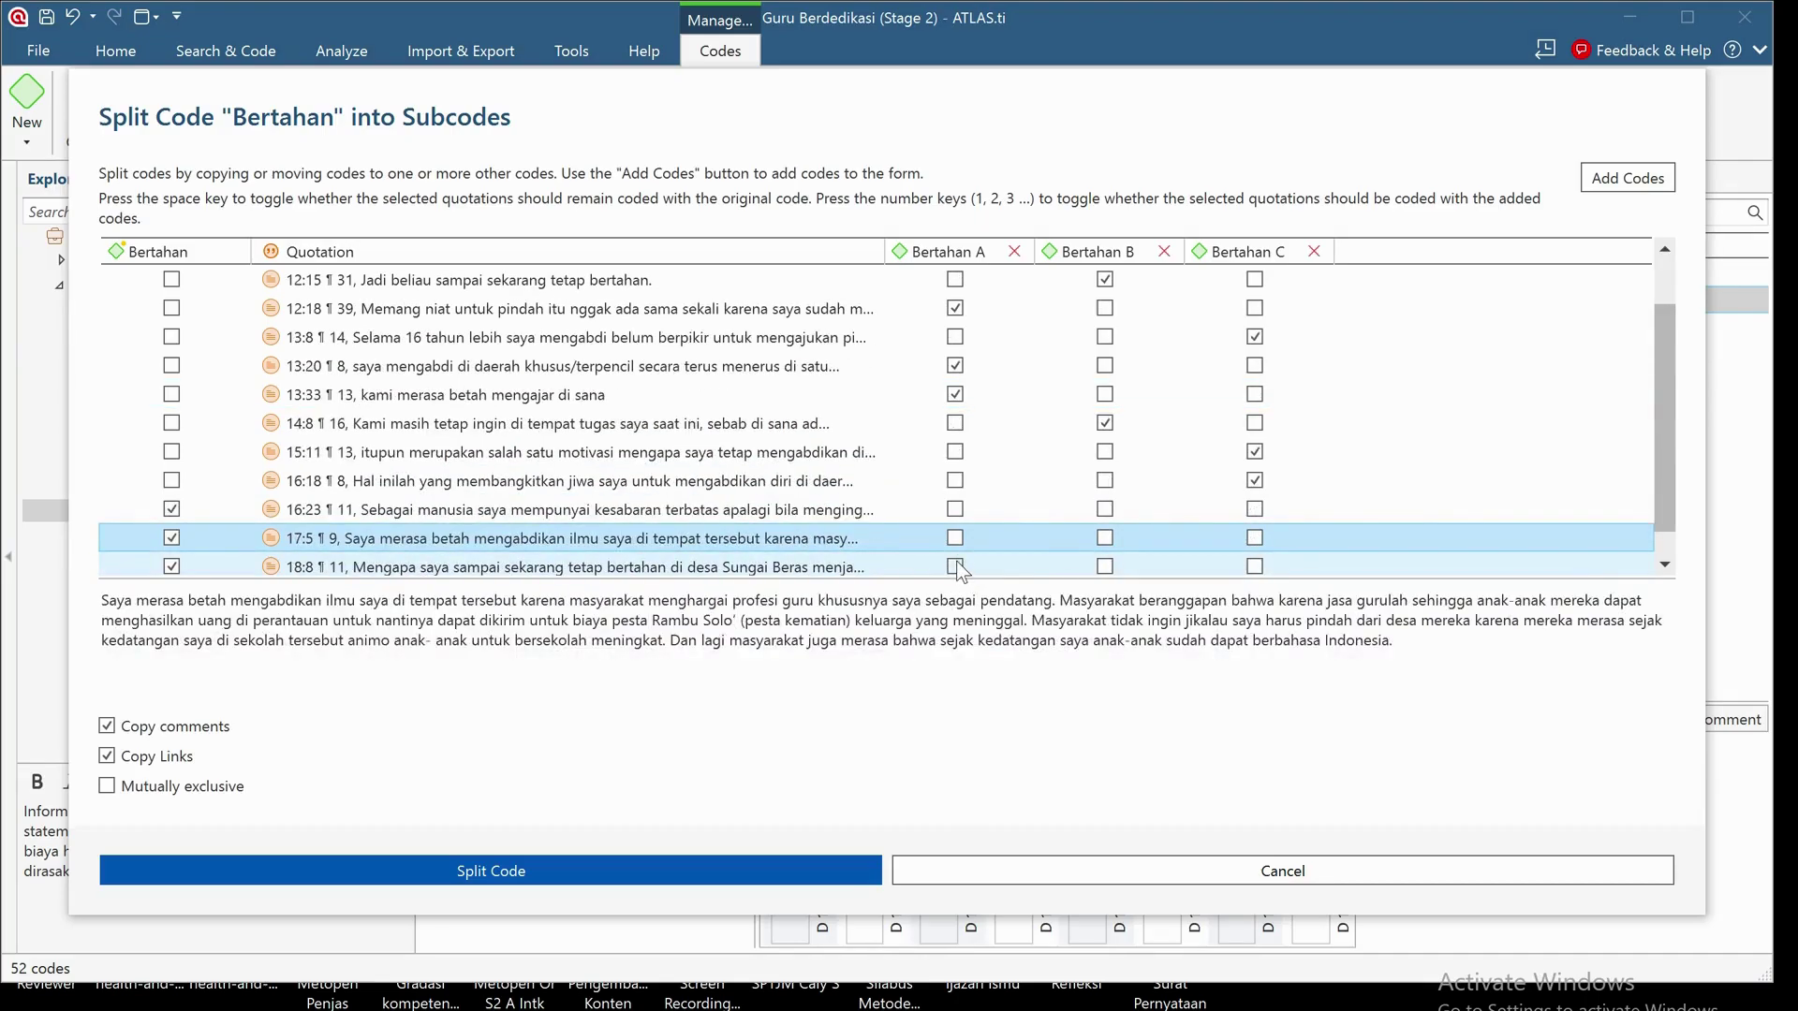
{"action": "left_click", "coordinate": [955, 566]}
{"action": "left_click", "coordinate": [955, 540]}
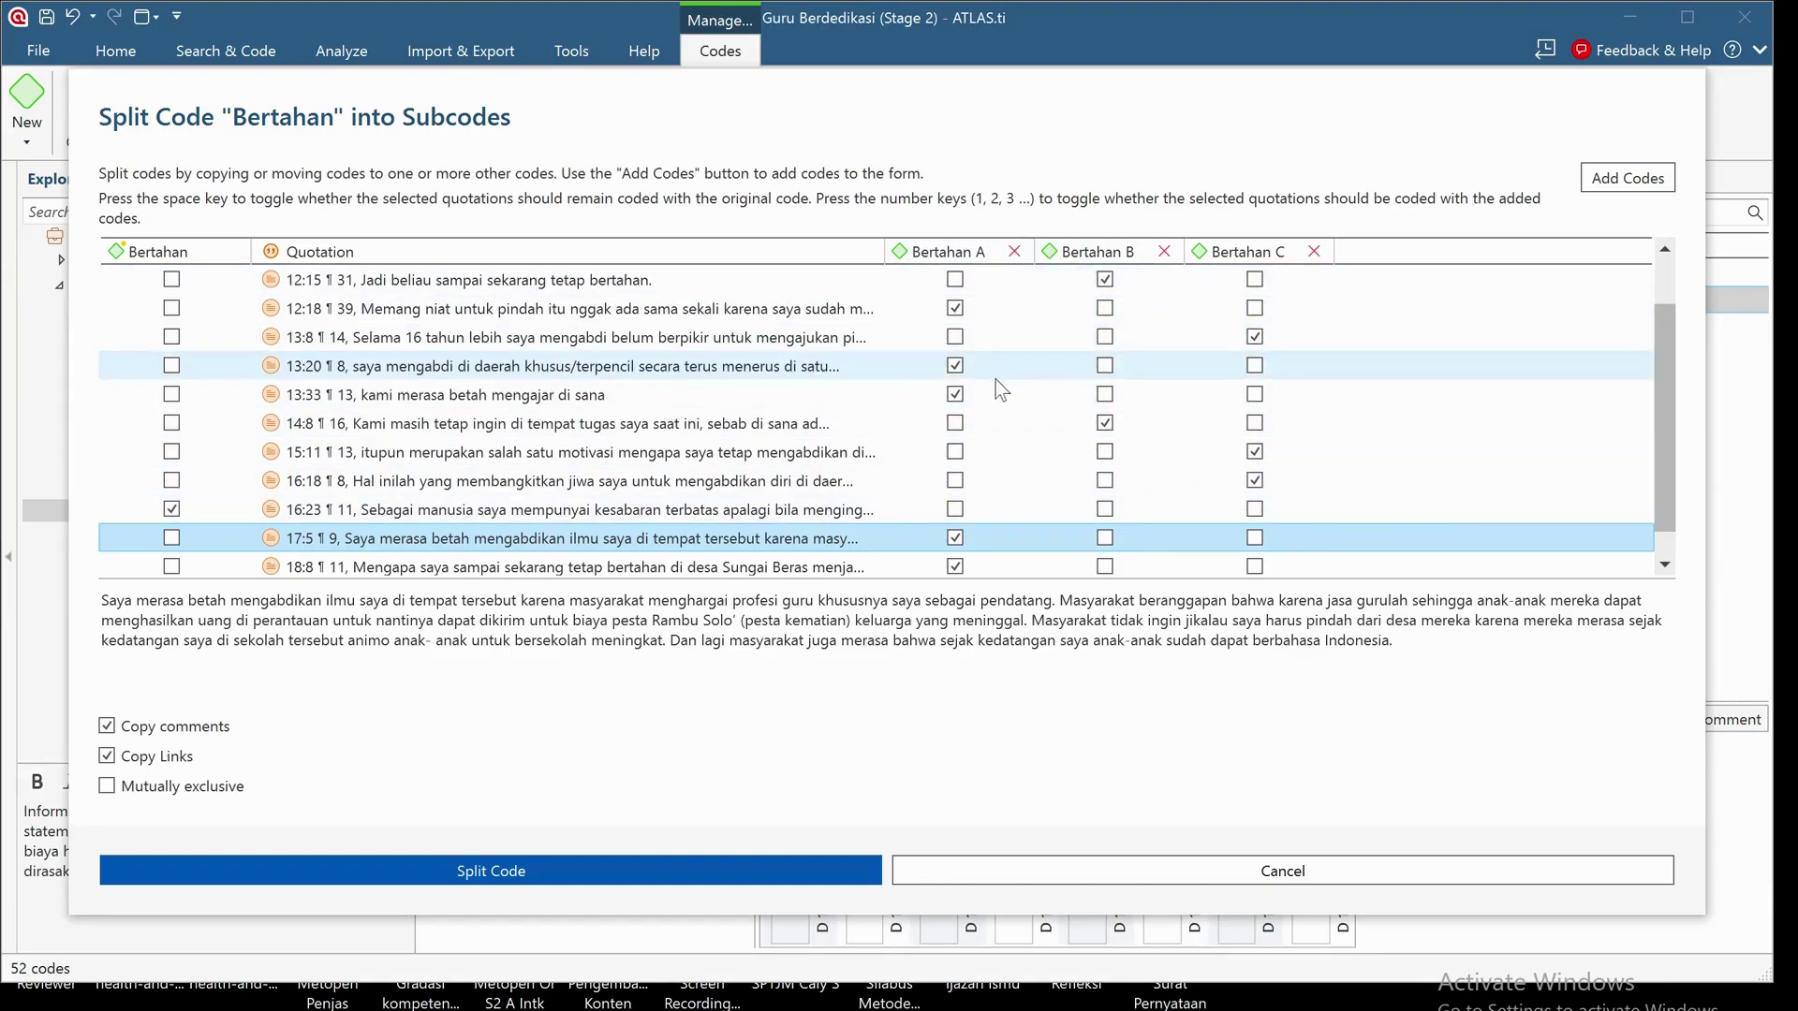
{"action": "left_click", "coordinate": [1106, 394]}
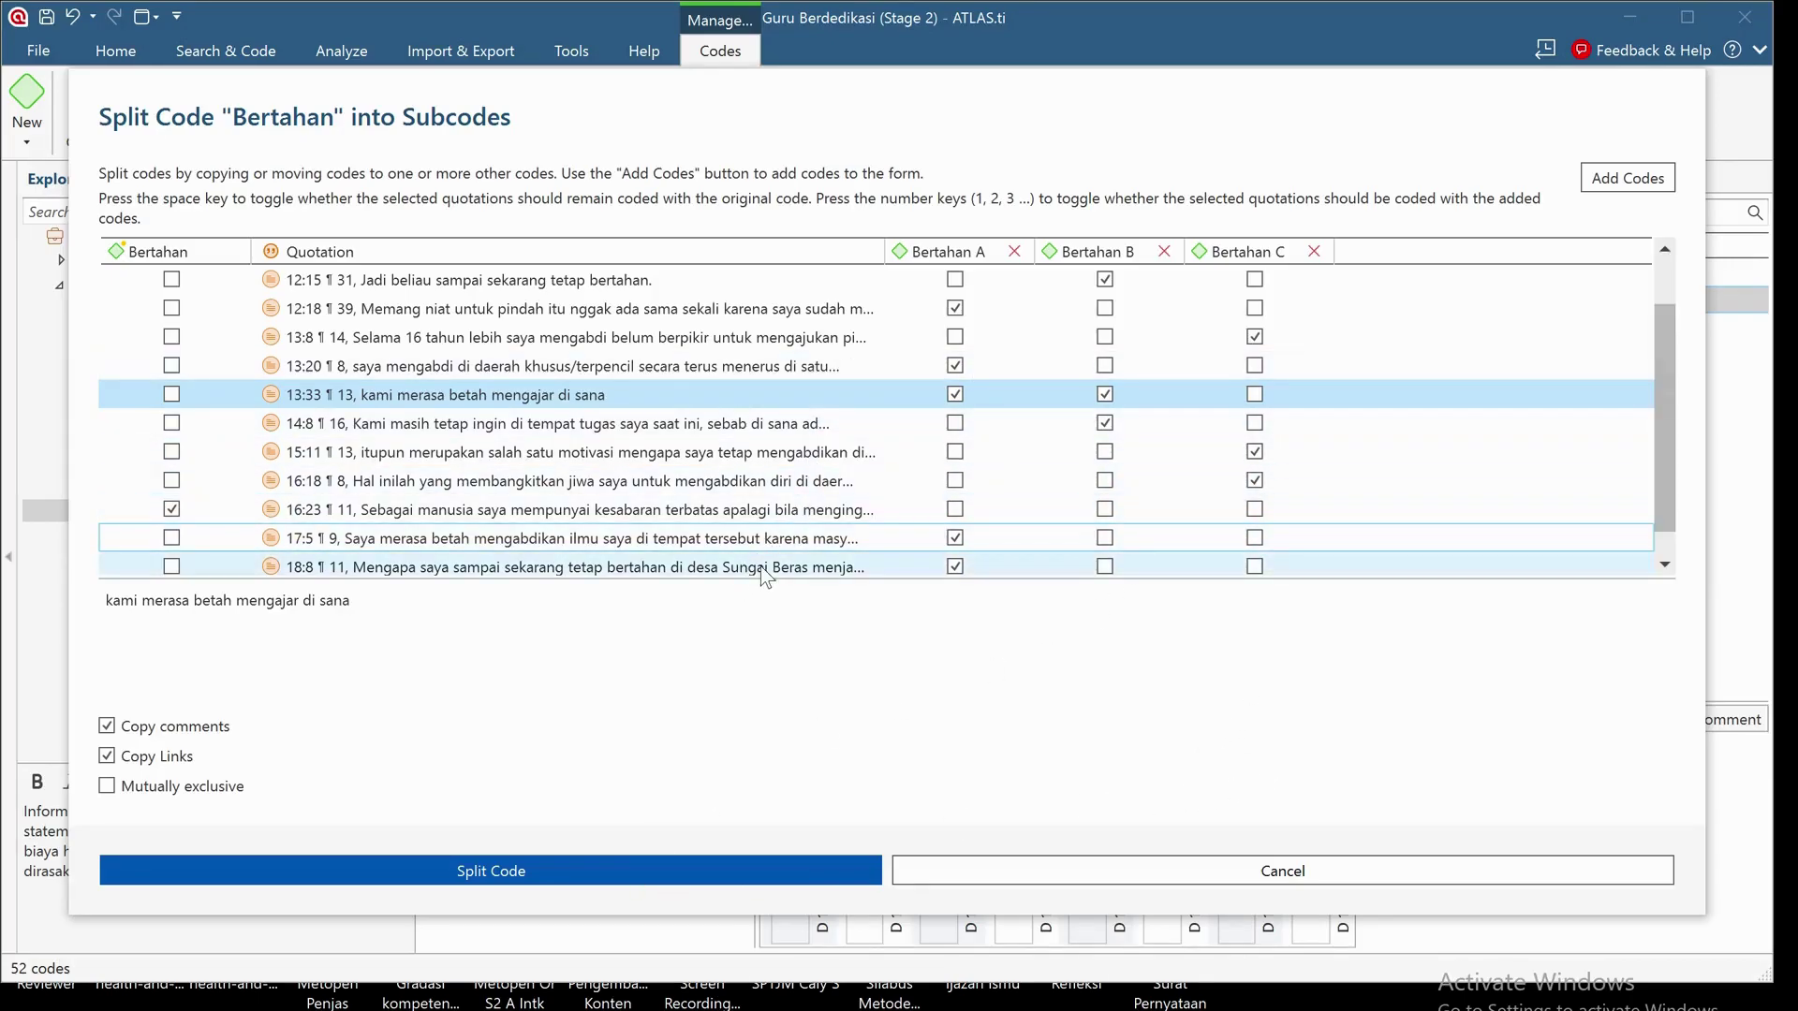
{"action": "scroll", "coordinate": [759, 552], "scroll_direction": "down", "scroll_amount": 1}
{"action": "left_click", "coordinate": [648, 873]}
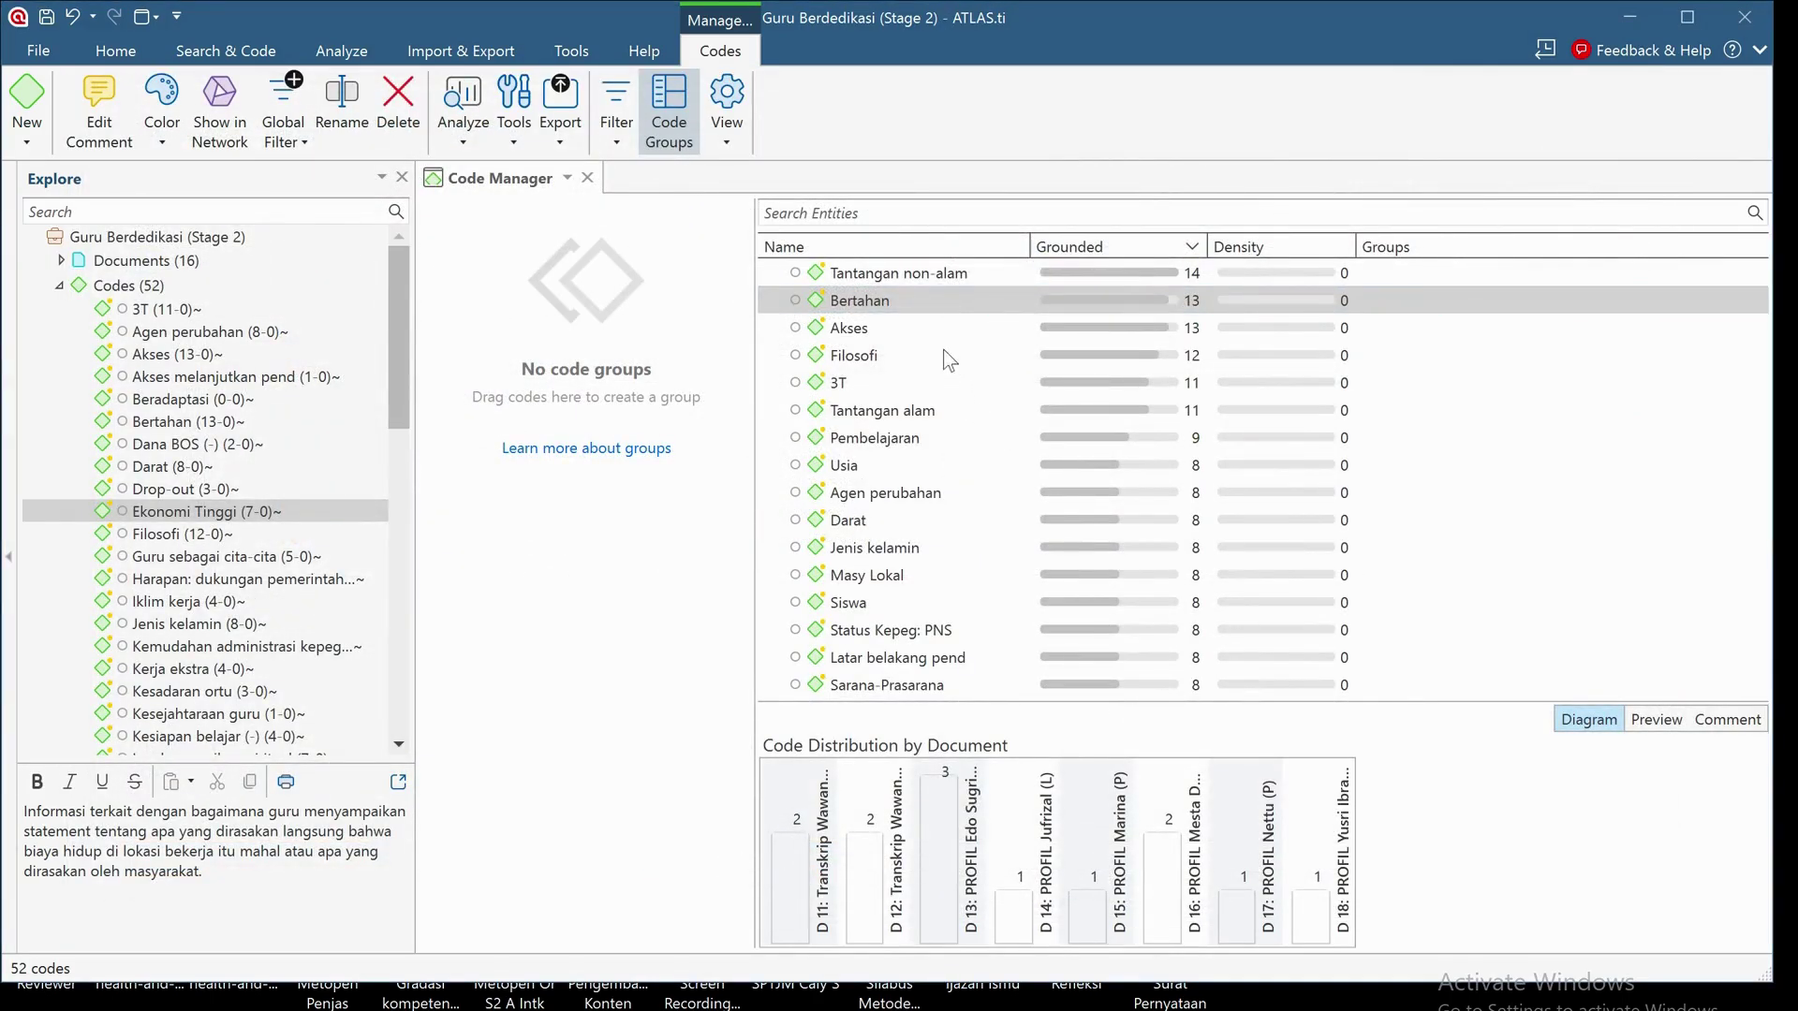
Step: Sort the codes by name and check Bertahan alongside the codes split from it
{"action": "scroll", "coordinate": [919, 465], "scroll_direction": "down", "scroll_amount": 1}
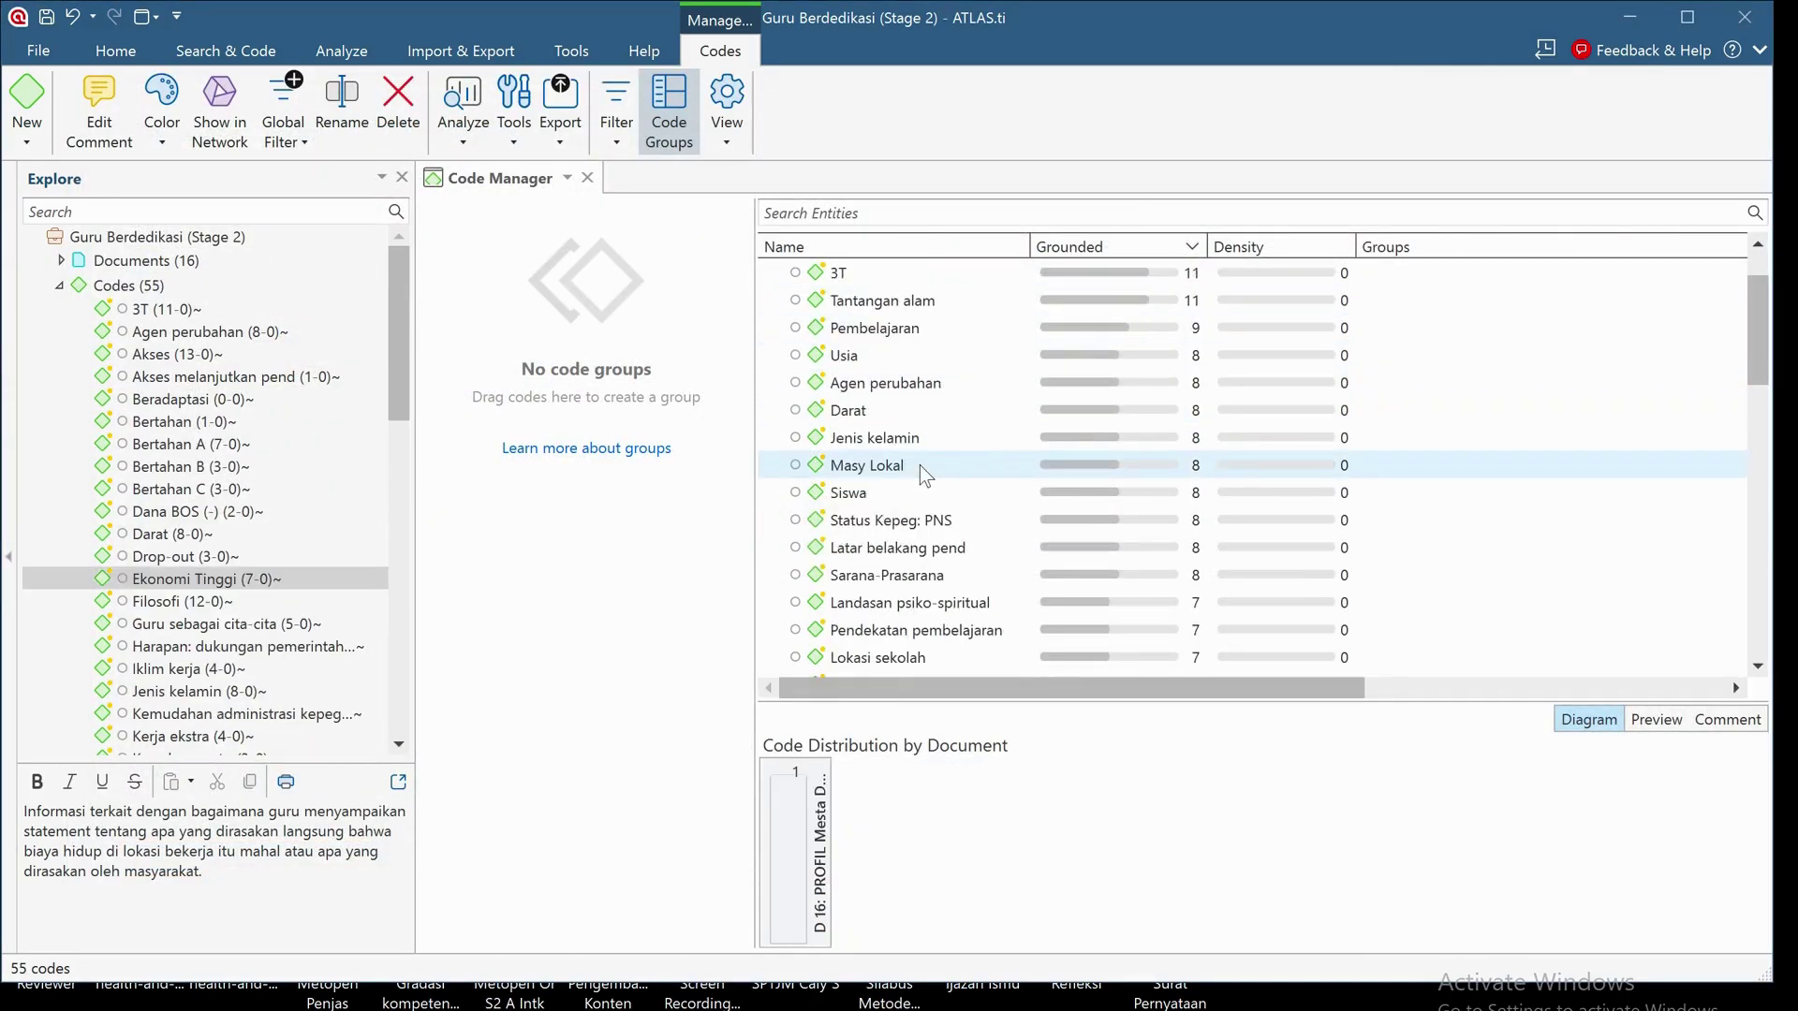
{"action": "scroll", "coordinate": [920, 465], "scroll_direction": "down", "scroll_amount": 7}
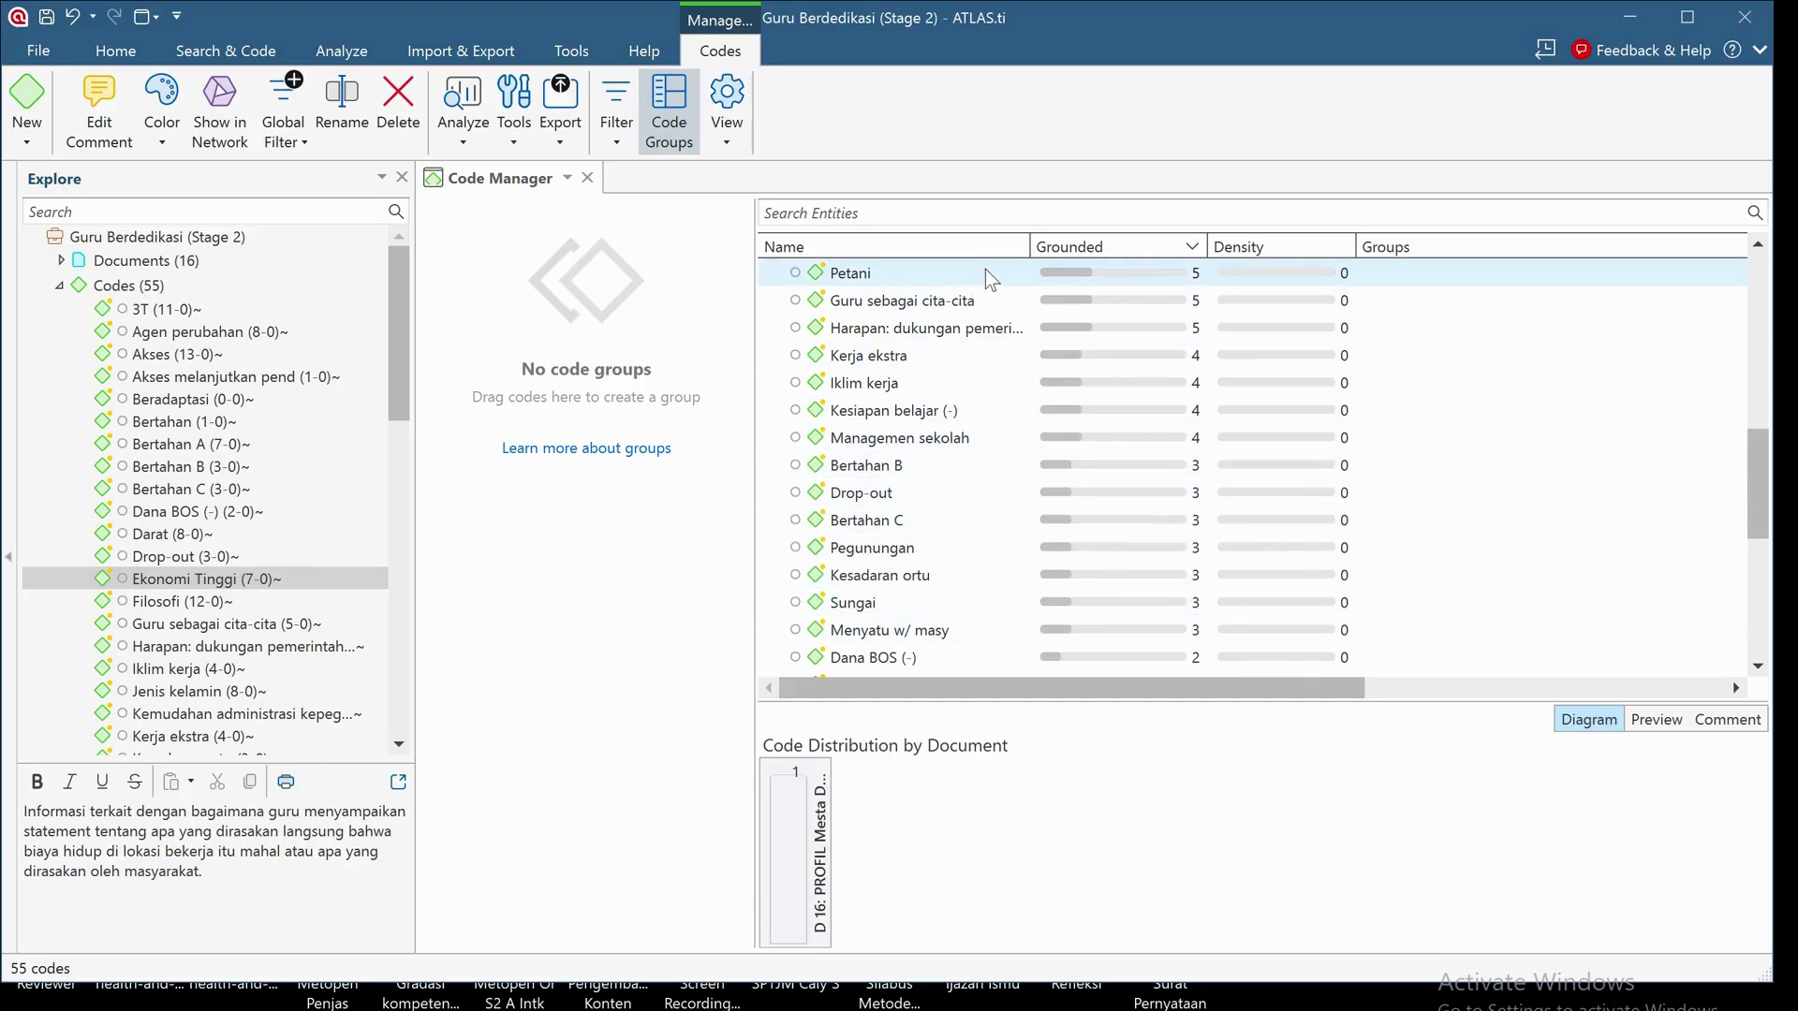
{"action": "left_click", "coordinate": [954, 255]}
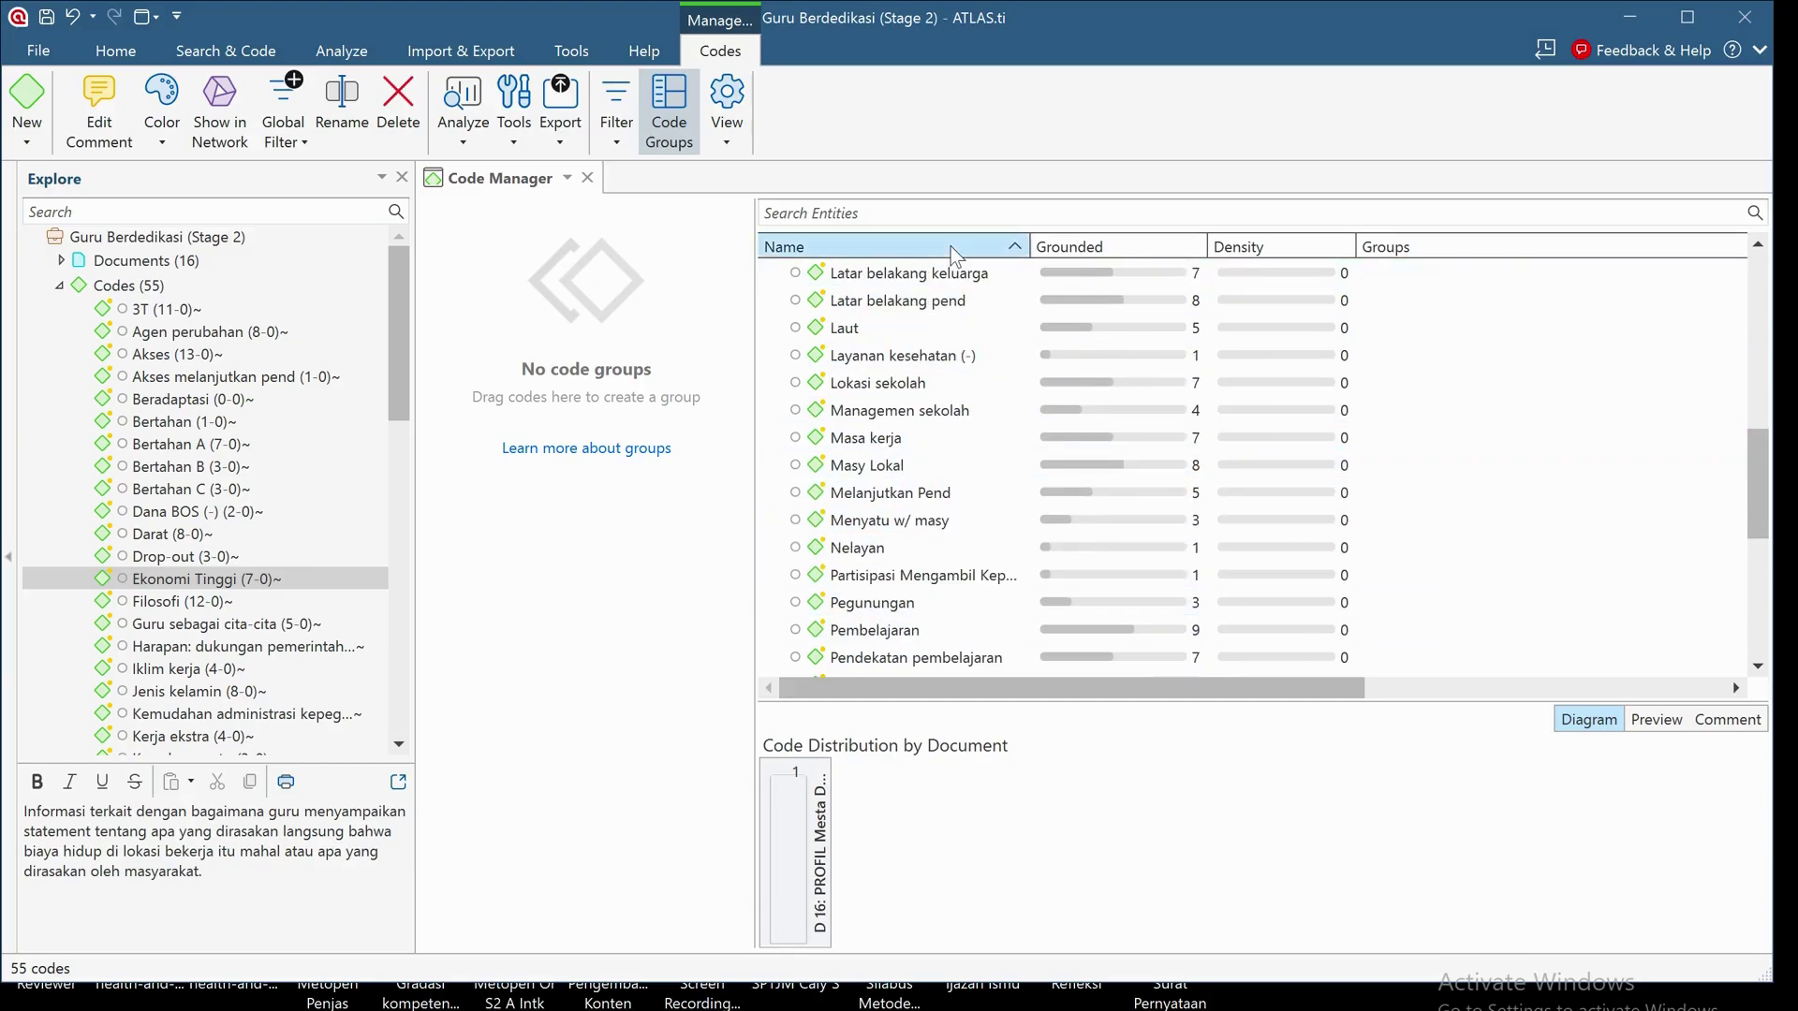
{"action": "left_click", "coordinate": [954, 255]}
{"action": "left_click", "coordinate": [954, 255]}
{"action": "scroll", "coordinate": [927, 361], "scroll_direction": "up", "scroll_amount": 8}
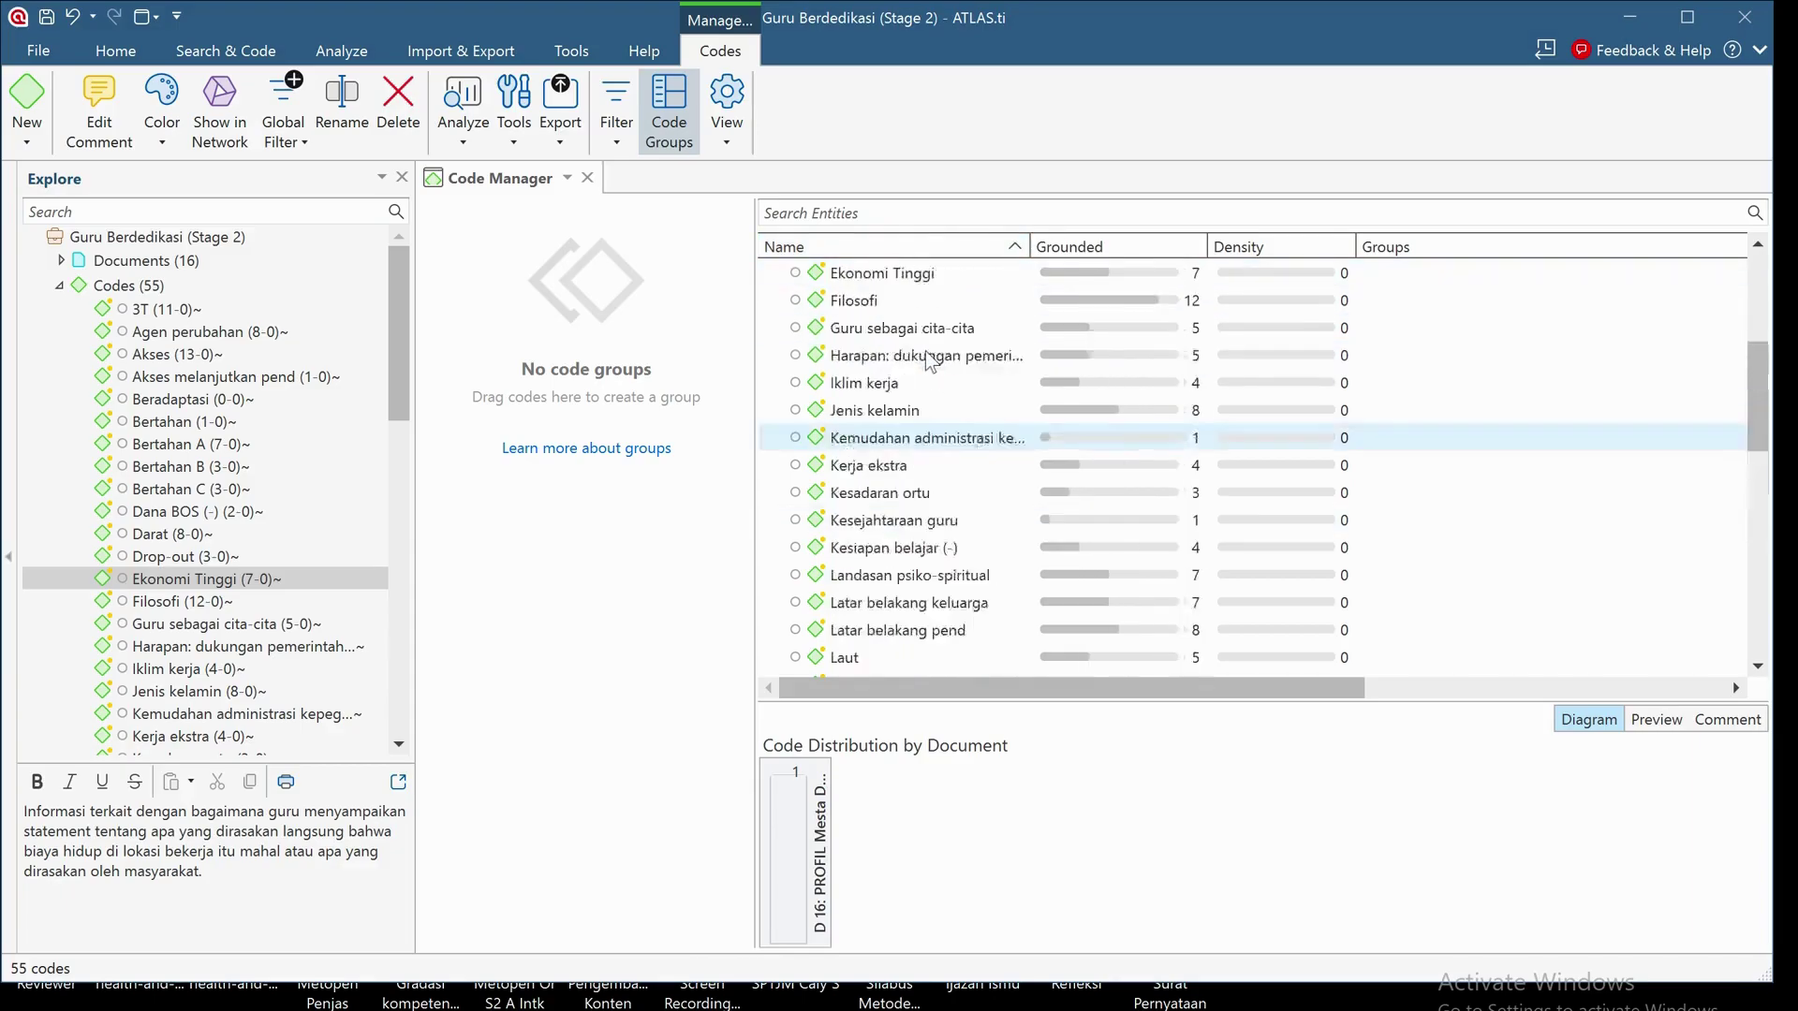
{"action": "scroll", "coordinate": [927, 361], "scroll_direction": "down", "scroll_amount": 2}
{"action": "scroll", "coordinate": [927, 360], "scroll_direction": "up", "scroll_amount": 2}
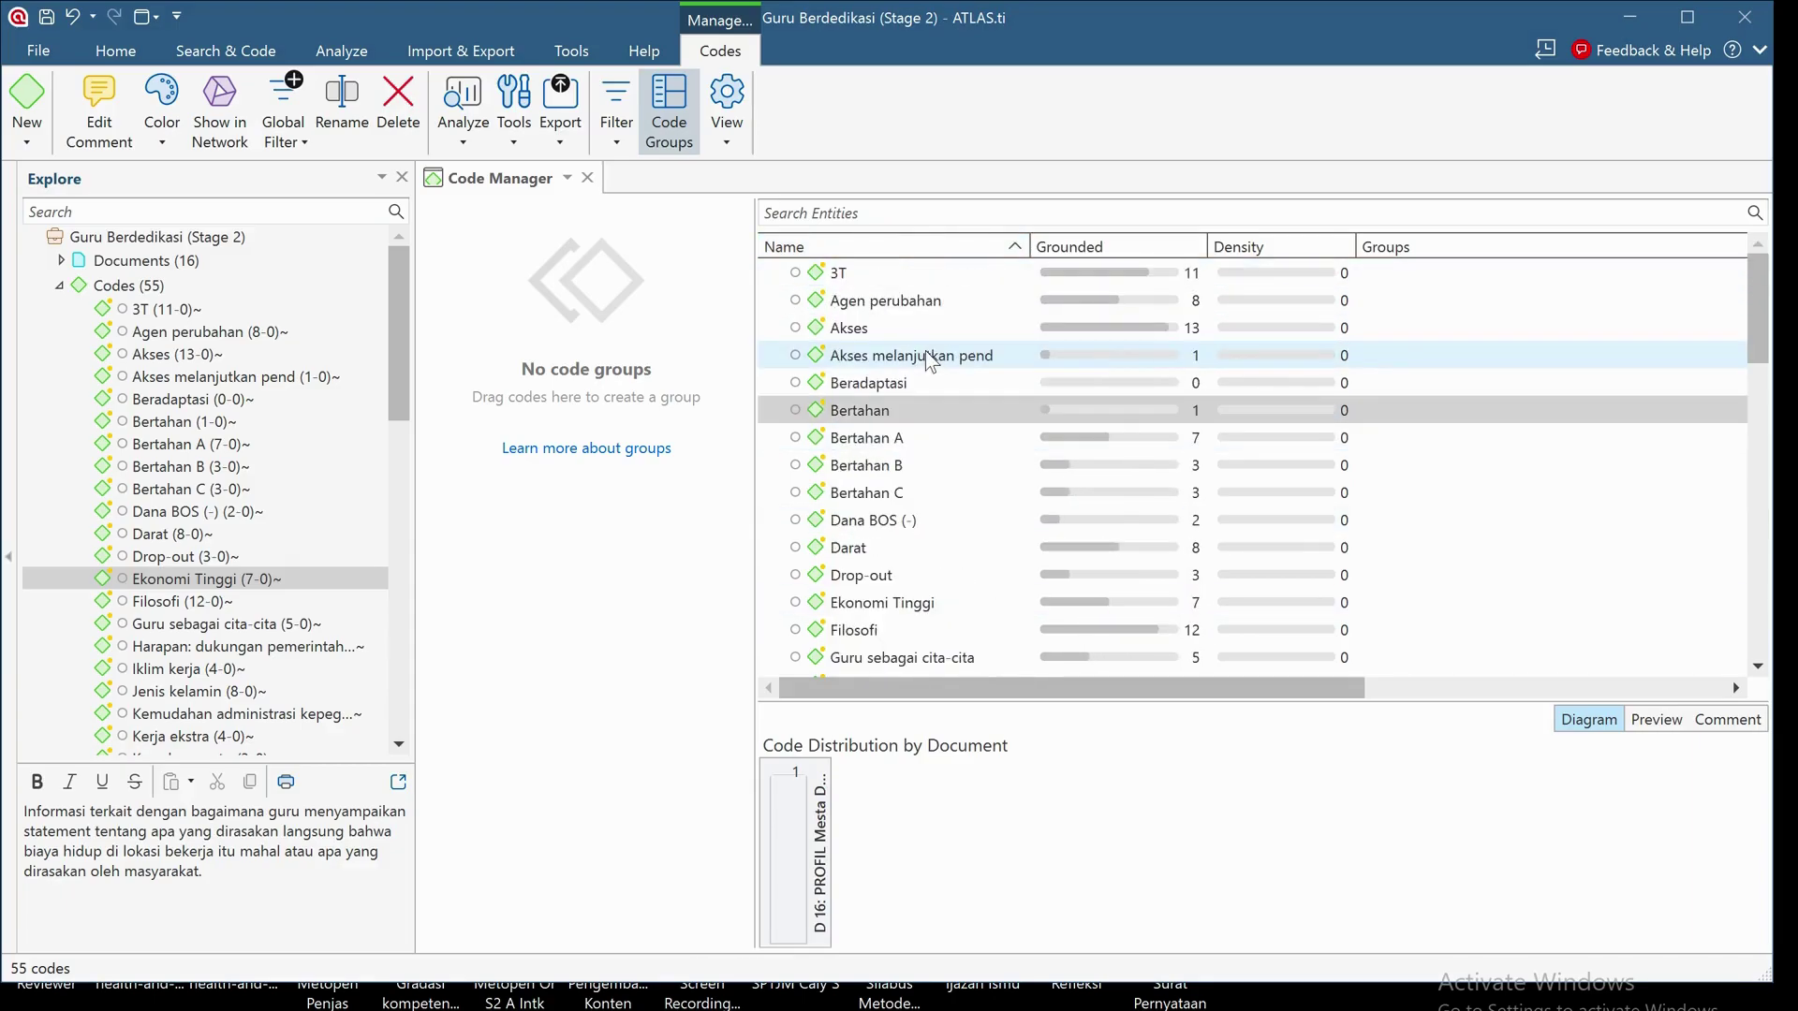
{"action": "left_click", "coordinate": [886, 417]}
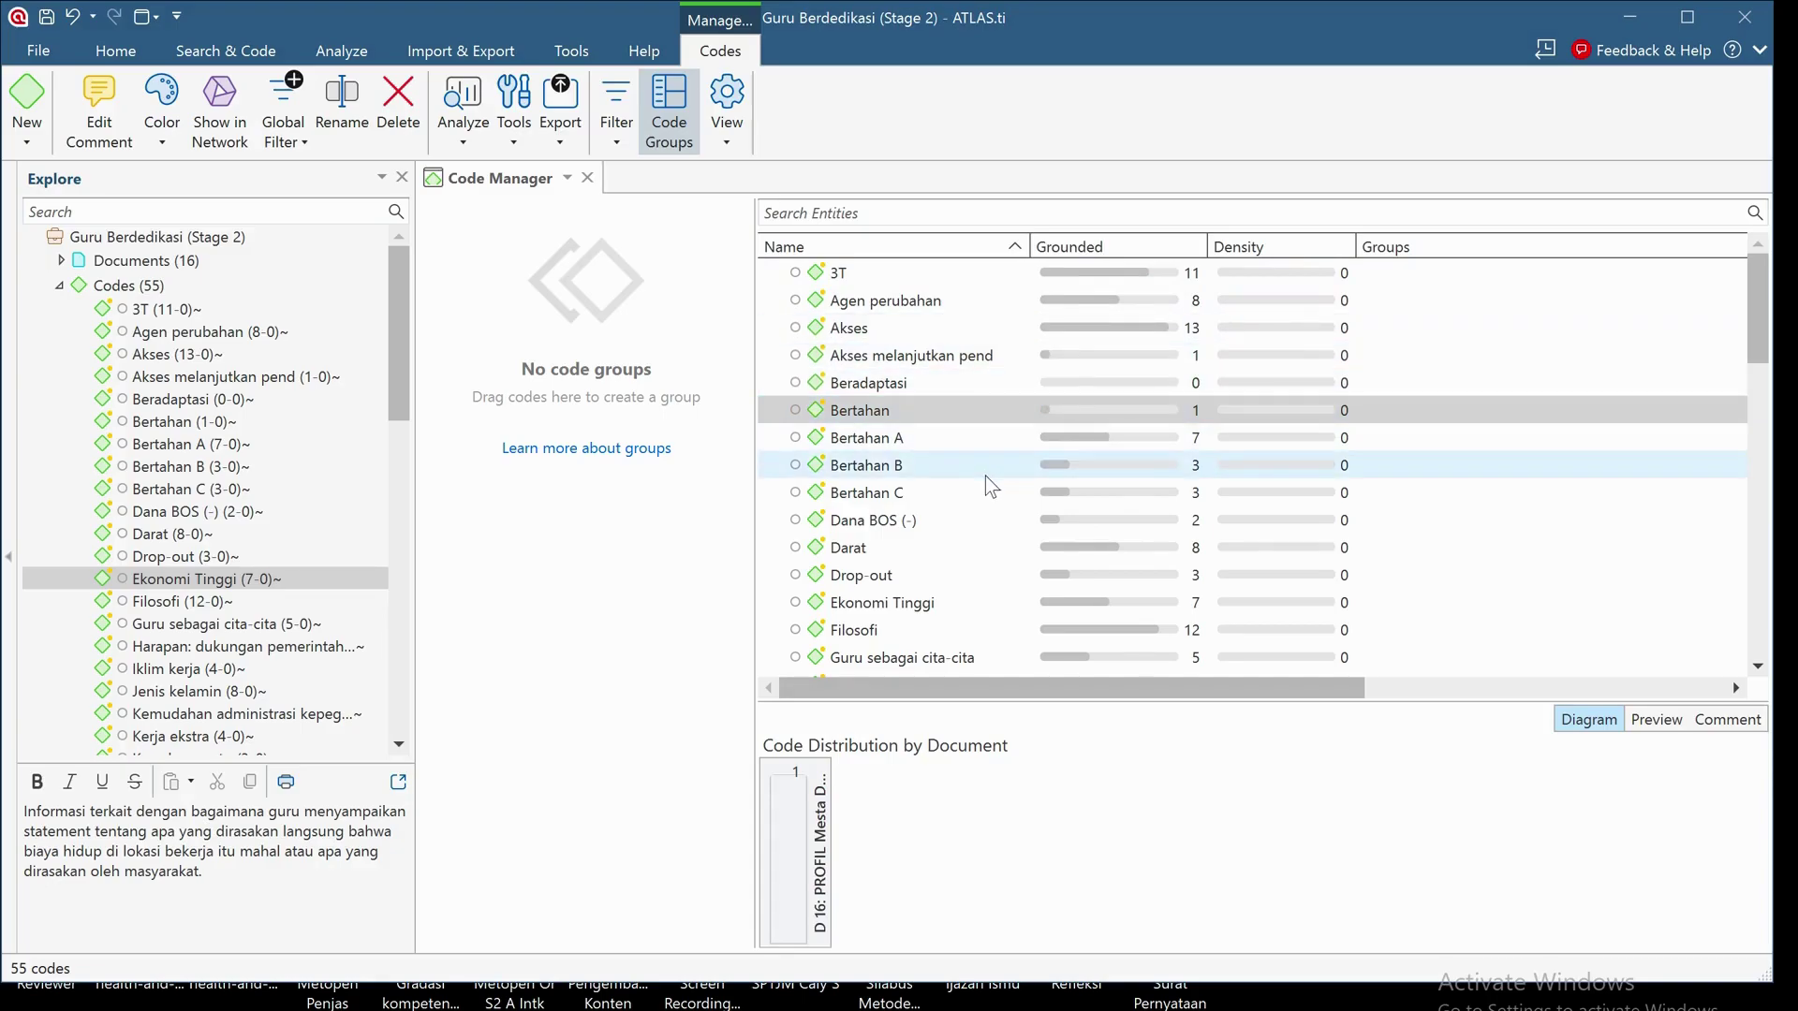
Step: Sort the codes by groundedness in ascending order and delete the rarely used code Rupiah
{"action": "scroll", "coordinate": [985, 476], "scroll_direction": "down", "scroll_amount": 8}
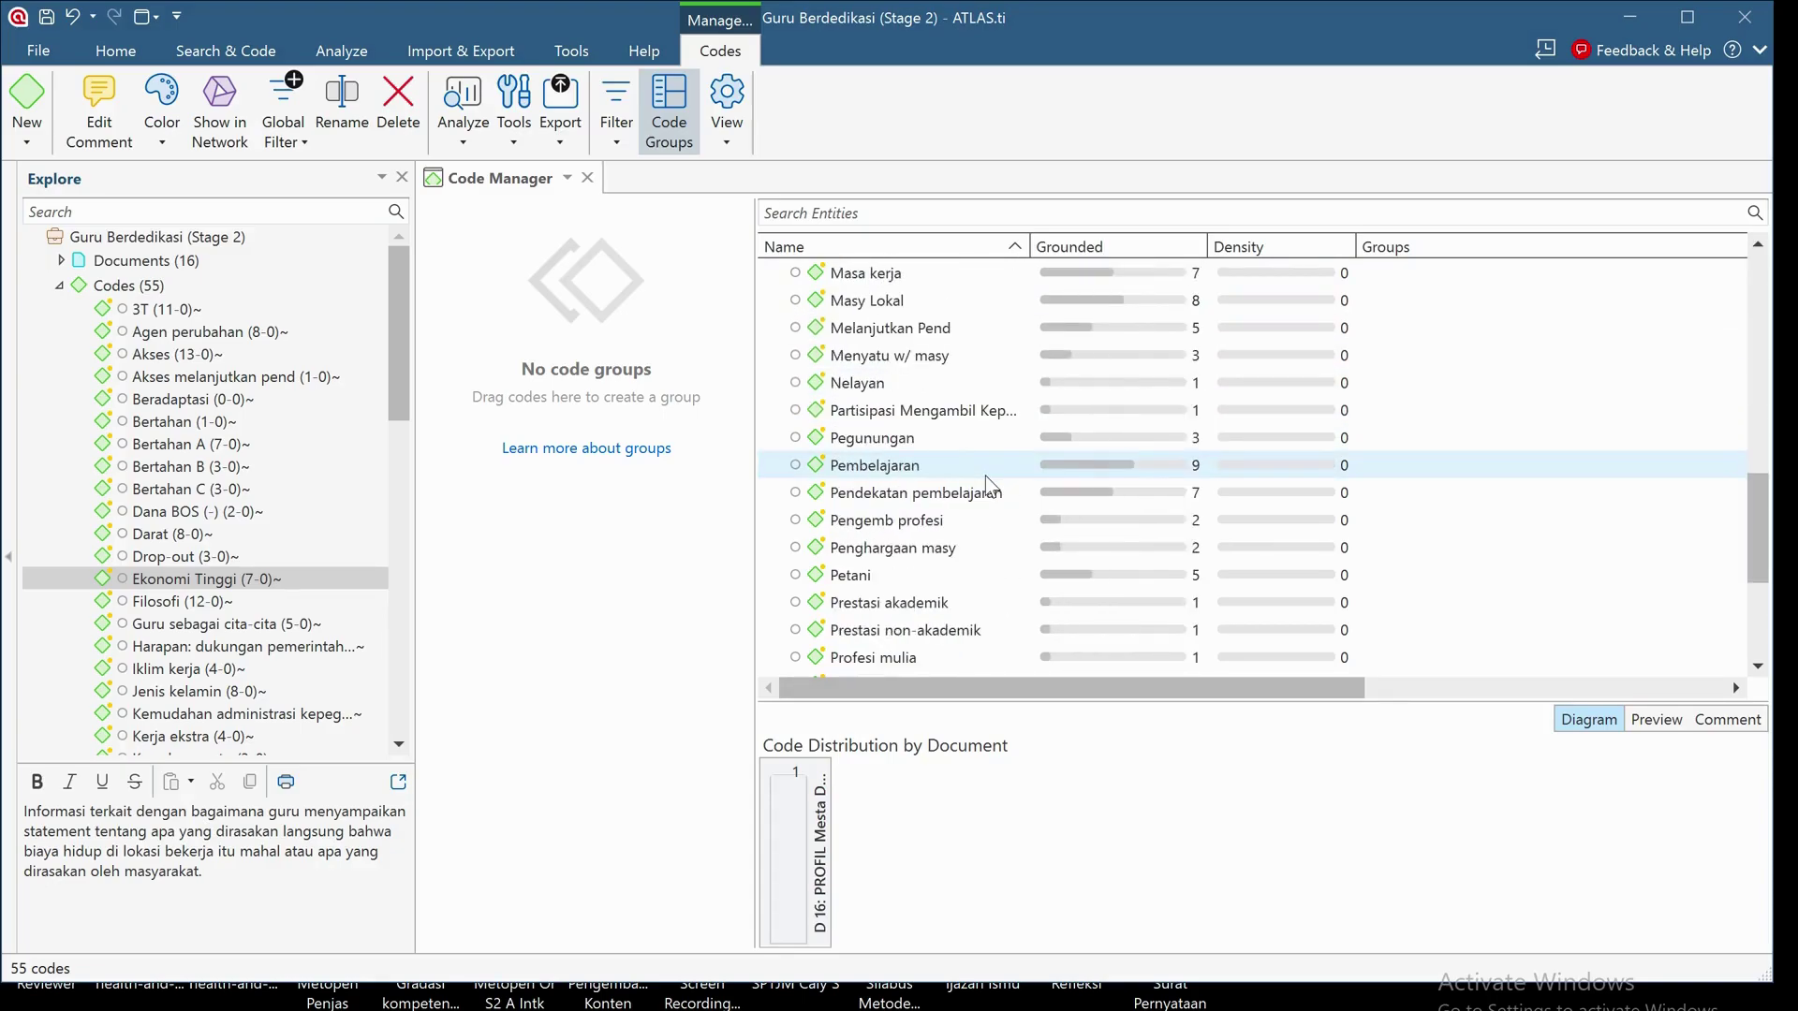
{"action": "scroll", "coordinate": [985, 476], "scroll_direction": "down", "scroll_amount": 3}
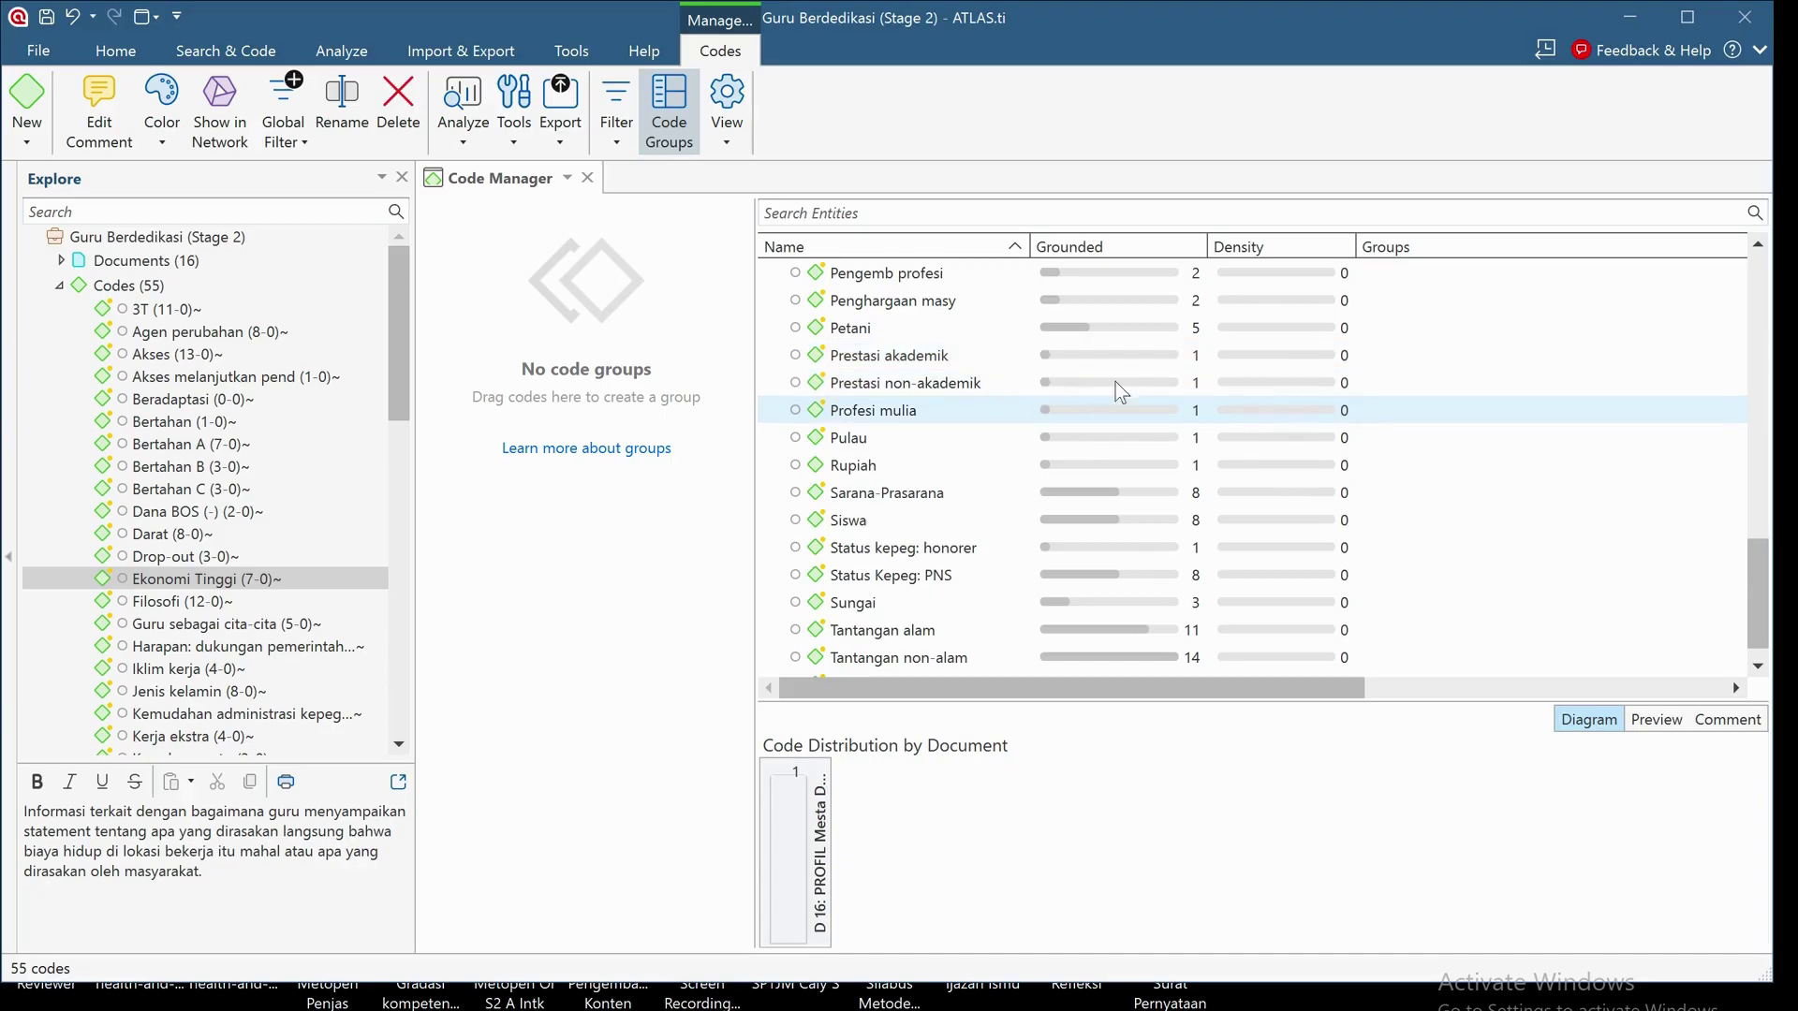
{"action": "left_click", "coordinate": [1155, 245]}
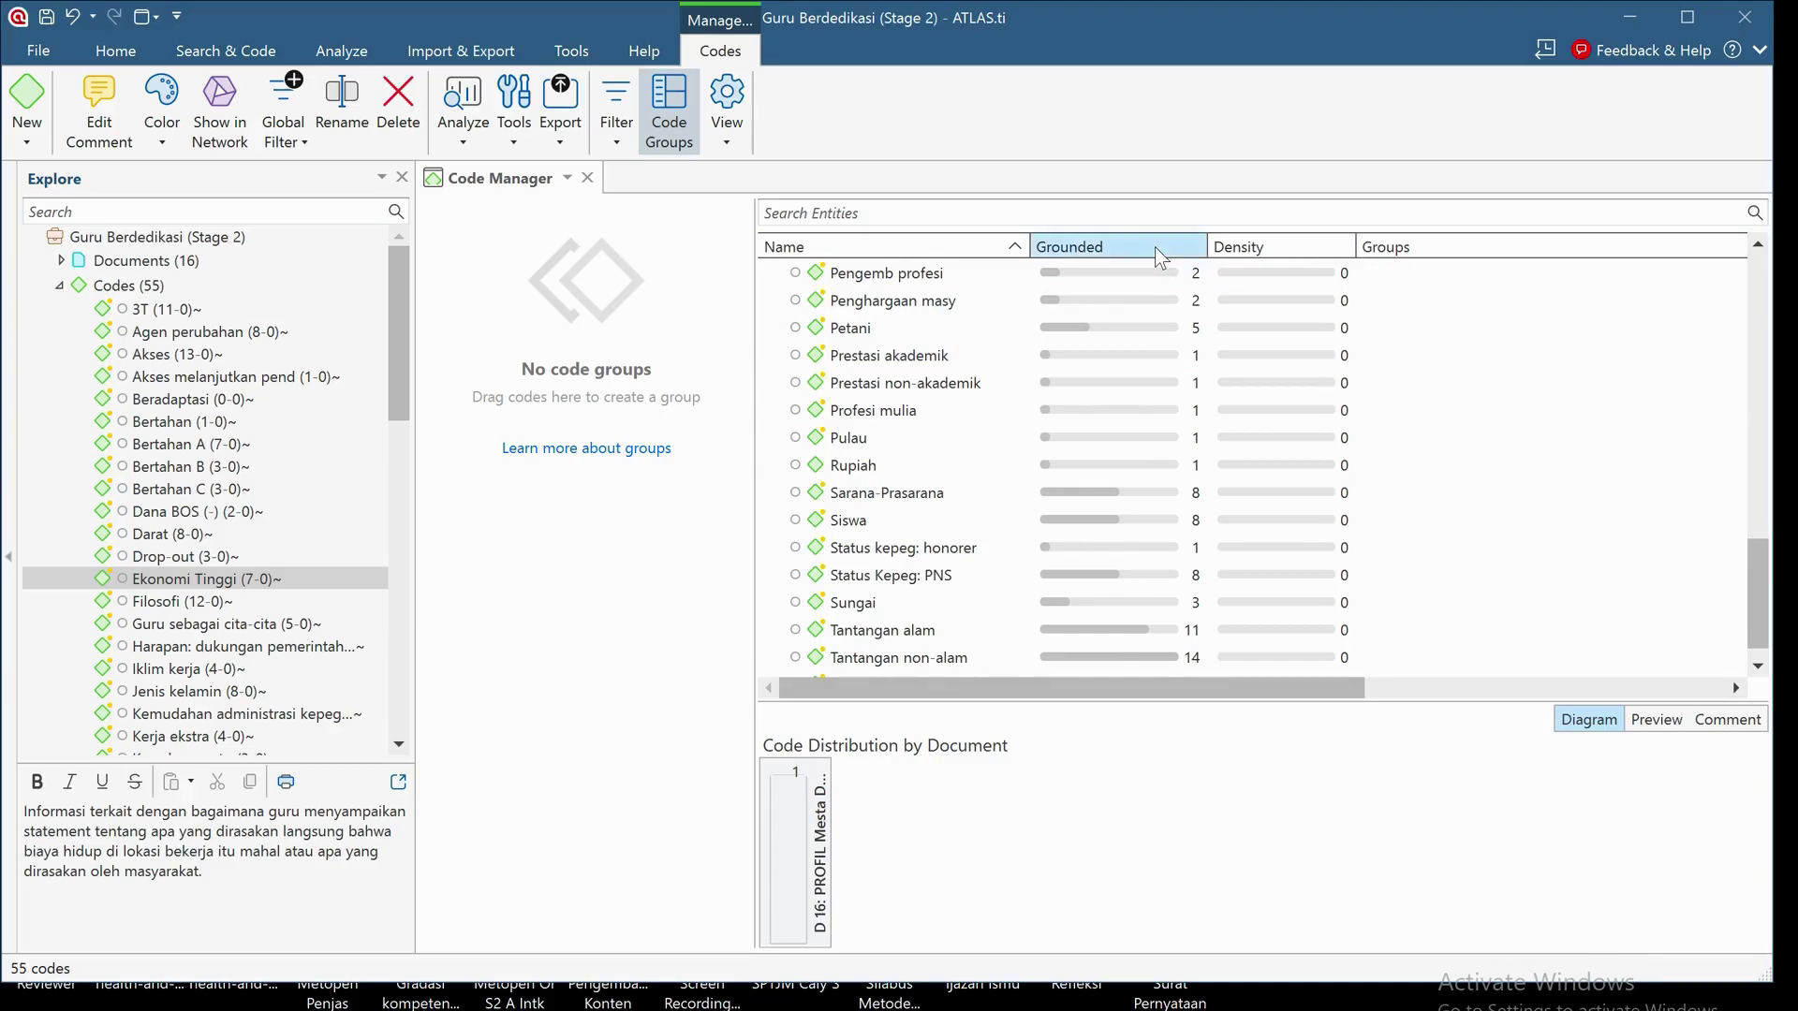
{"action": "scroll", "coordinate": [1136, 497], "scroll_direction": "up", "scroll_amount": 12}
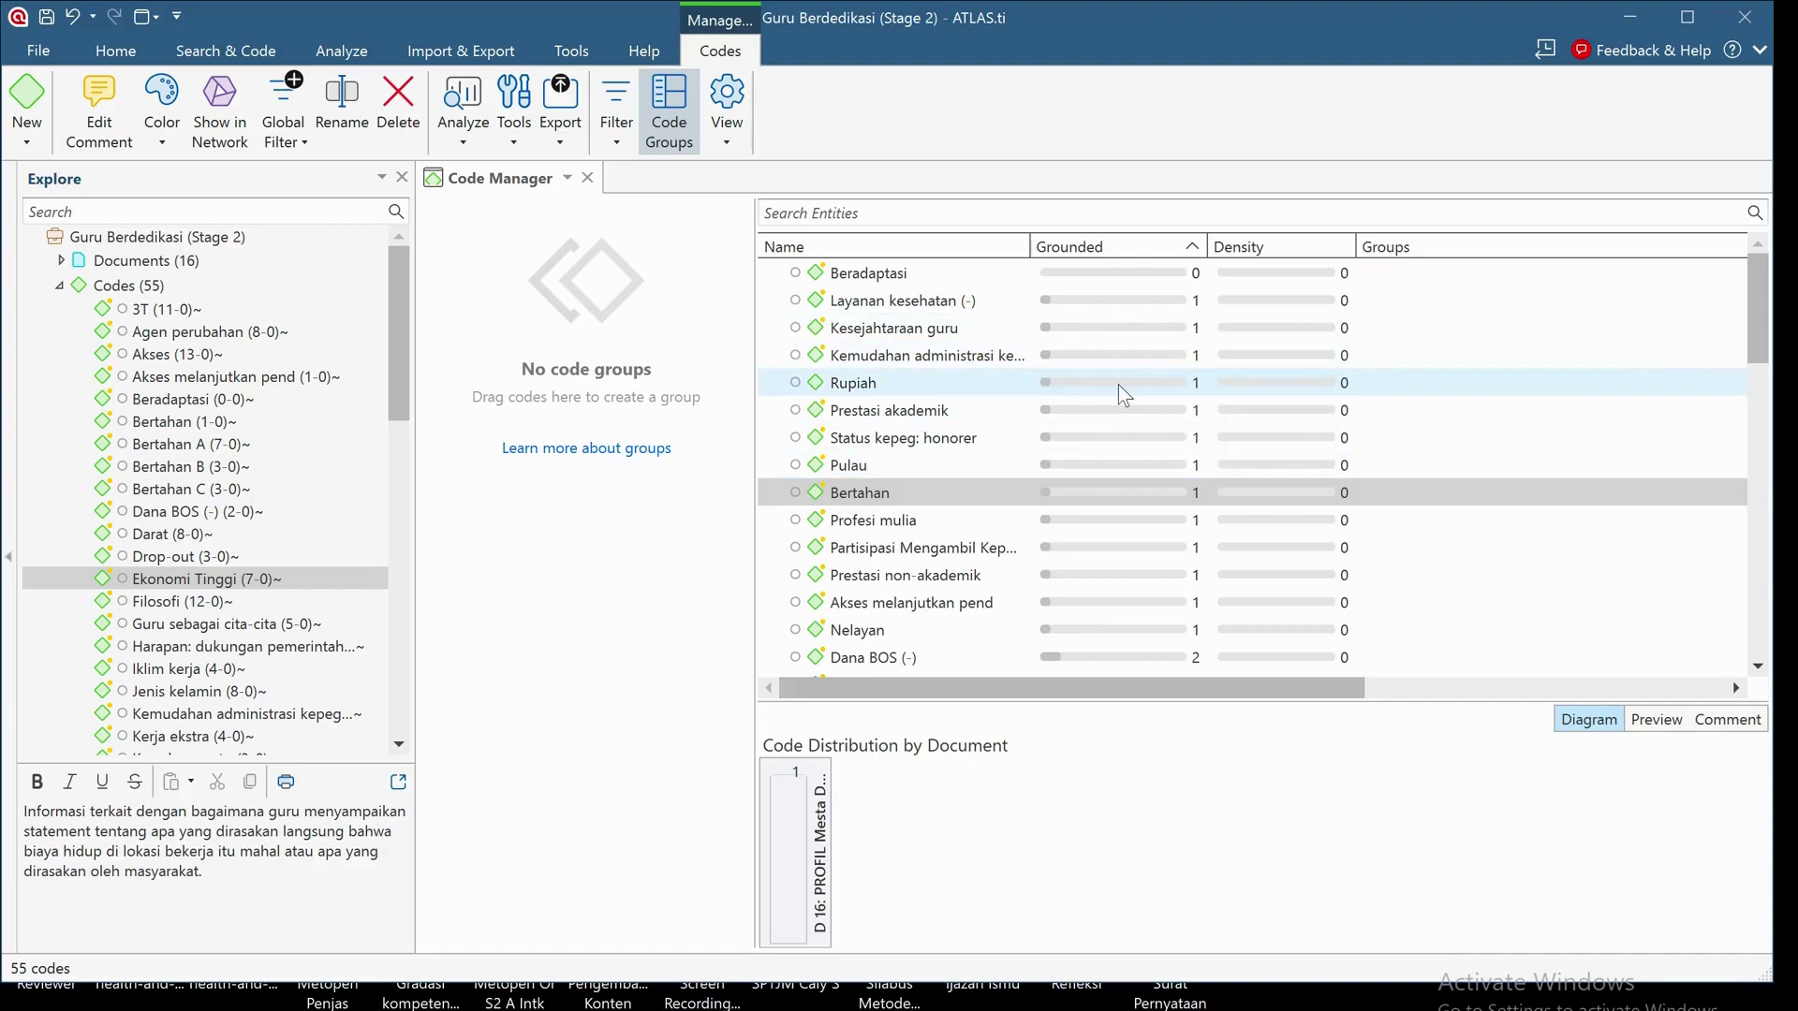
{"action": "right_click", "coordinate": [1007, 378]}
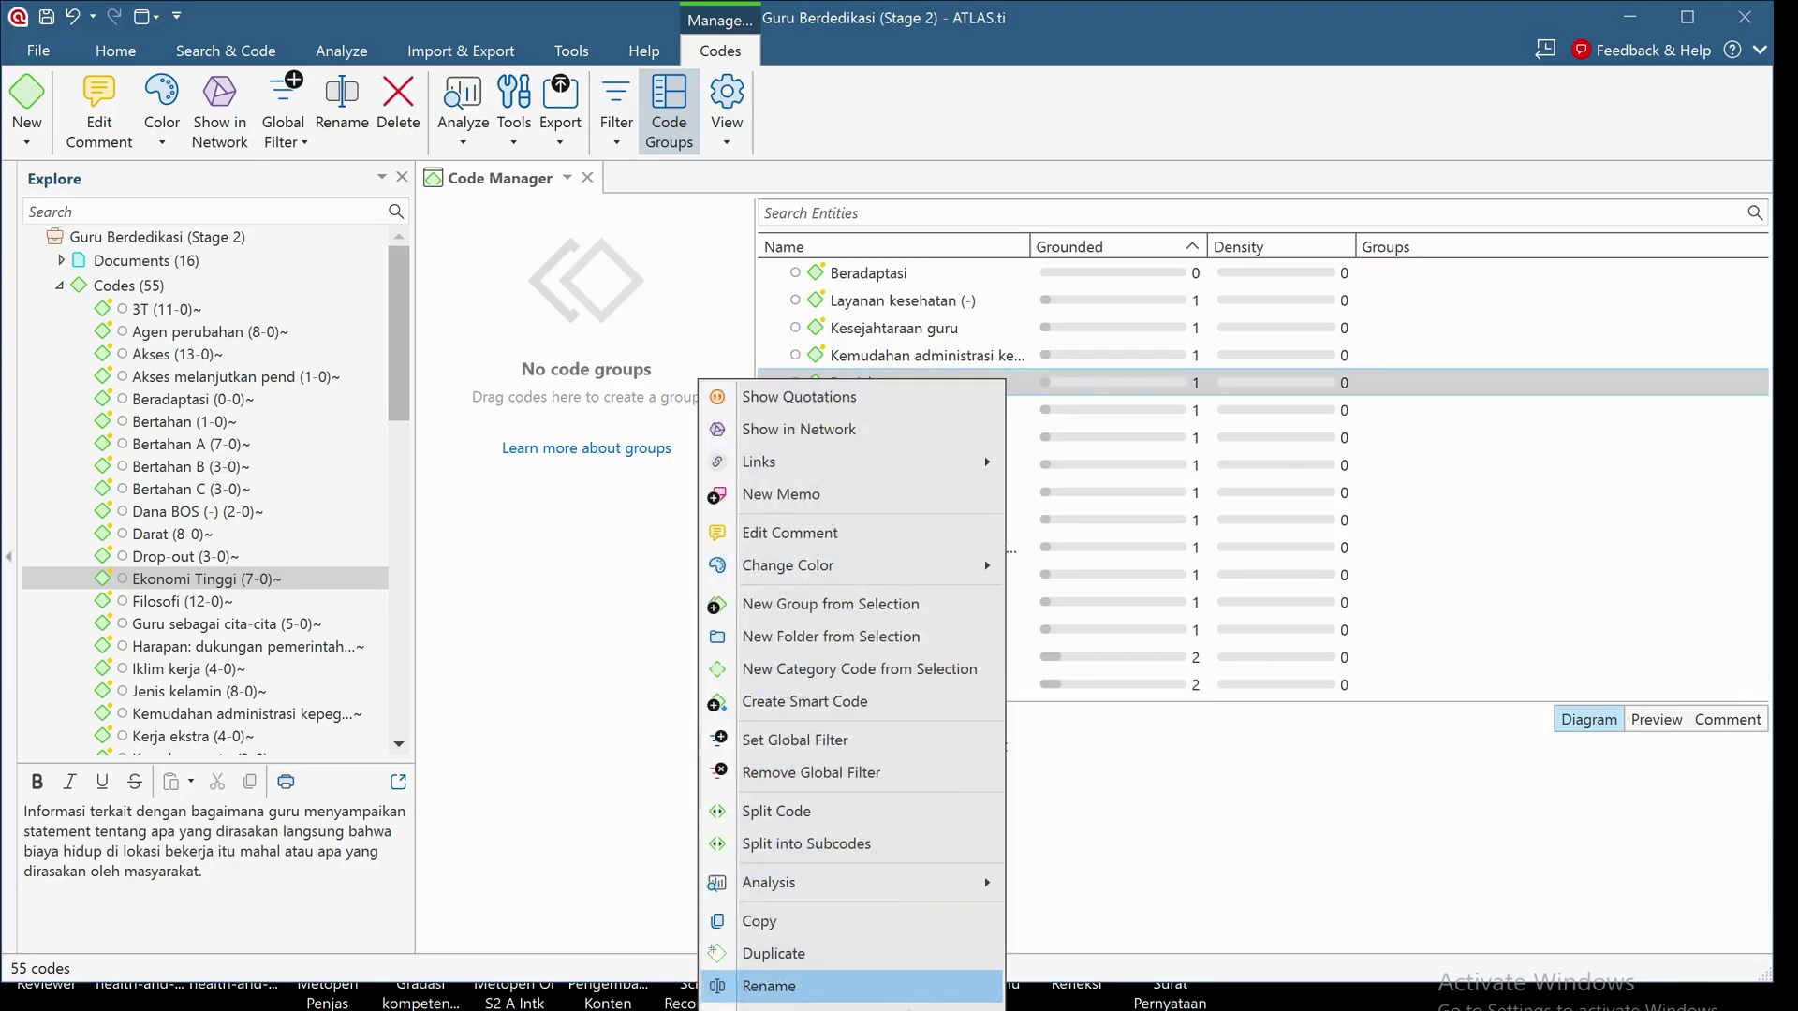
{"action": "left_click", "coordinate": [843, 1006]}
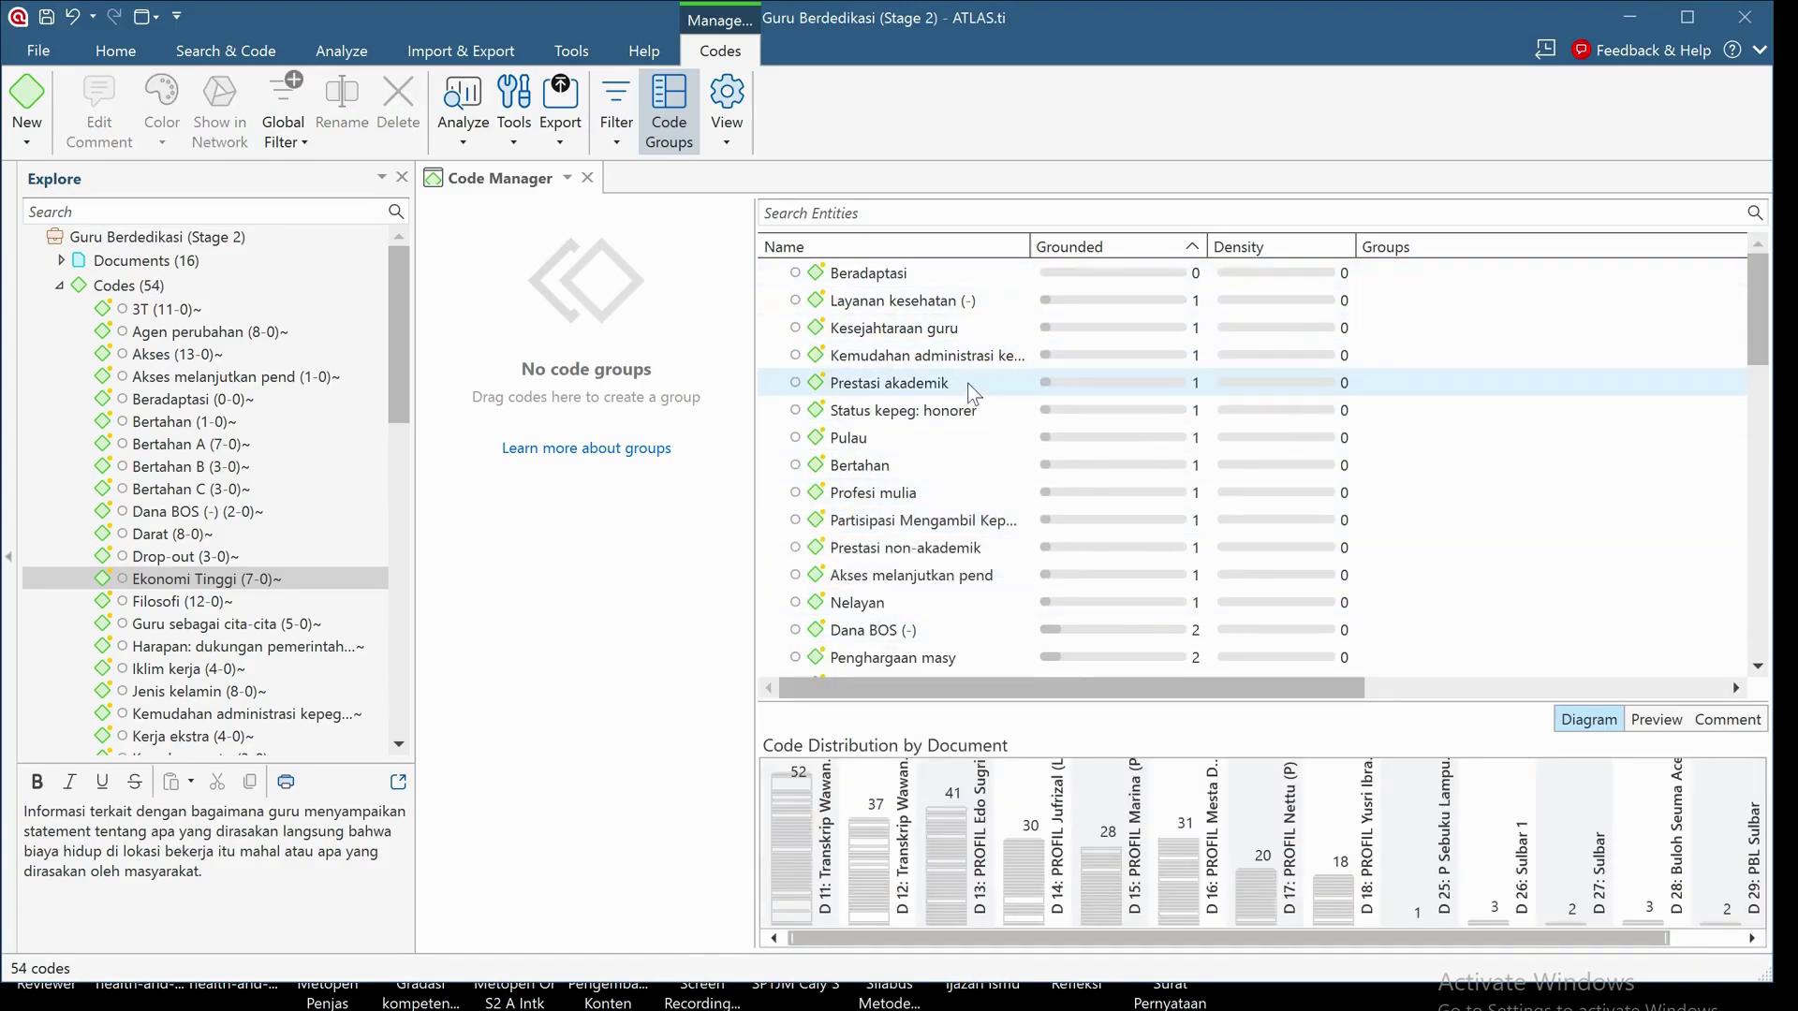
{"action": "scroll", "coordinate": [969, 391], "scroll_direction": "down", "scroll_amount": 5}
{"action": "scroll", "coordinate": [969, 391], "scroll_direction": "down", "scroll_amount": 8}
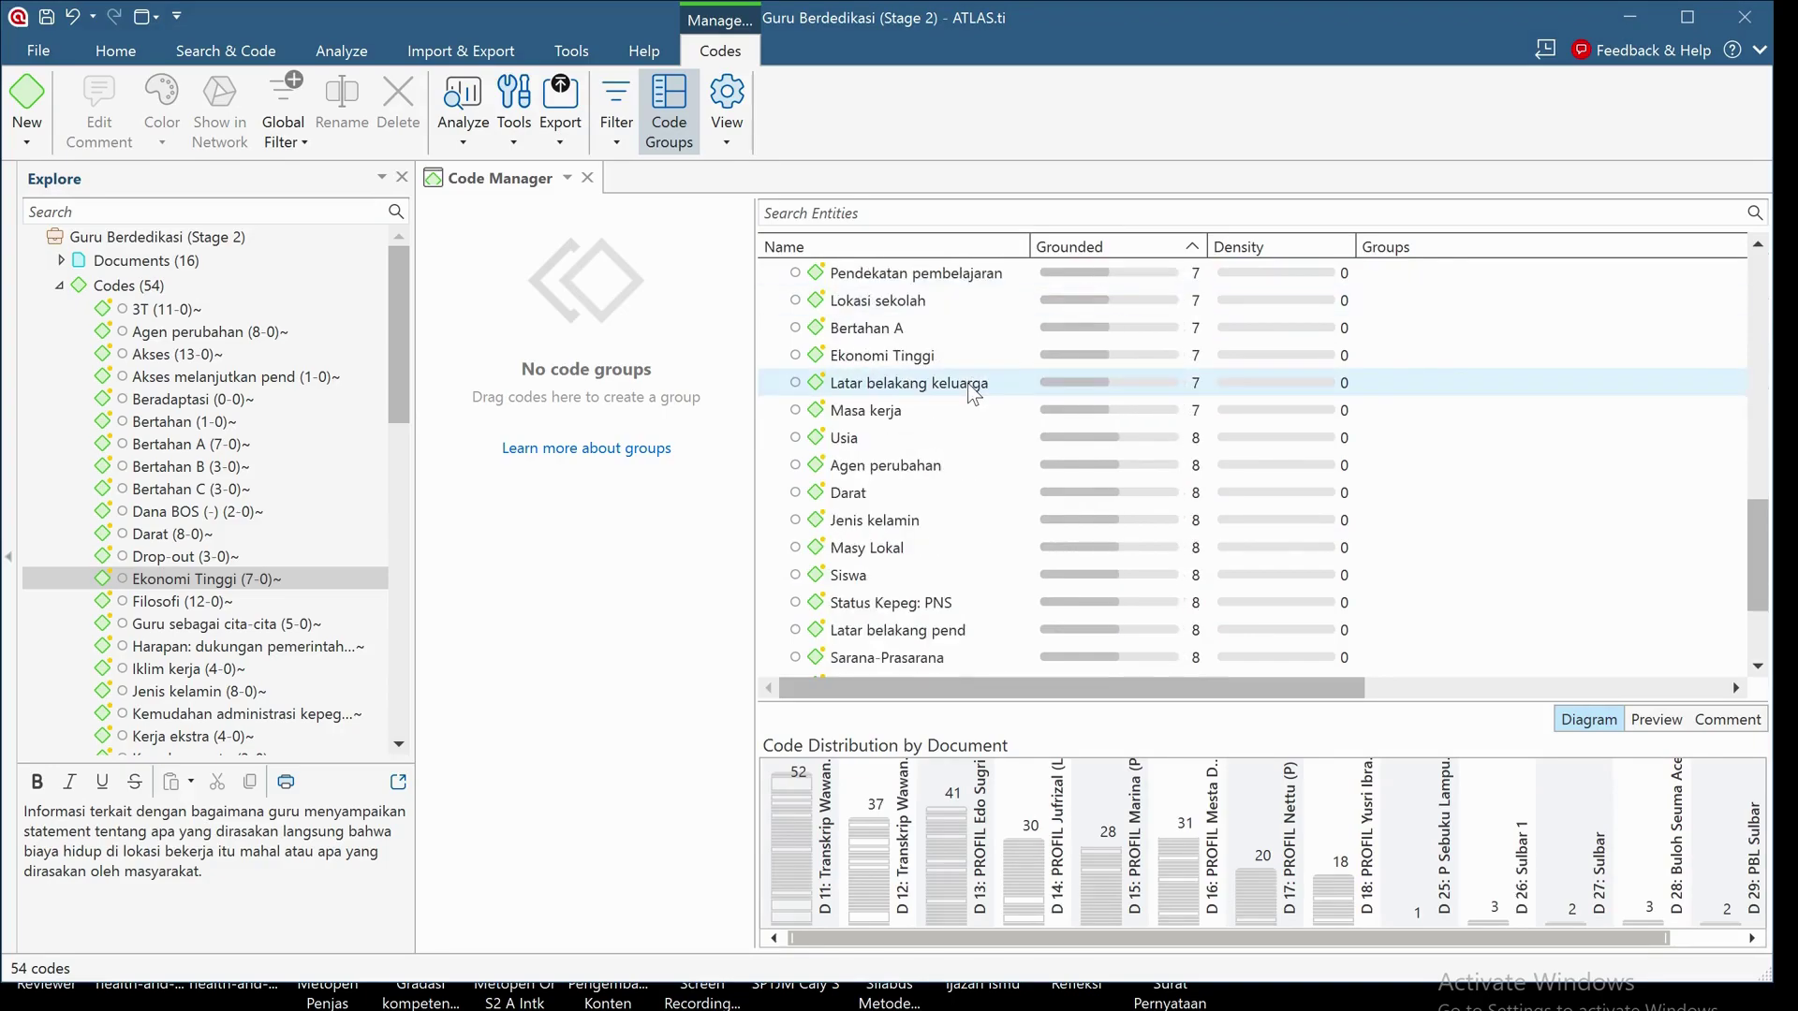
{"action": "left_click_drag", "start_coordinate": [401, 314], "coordinate": [420, 281]}
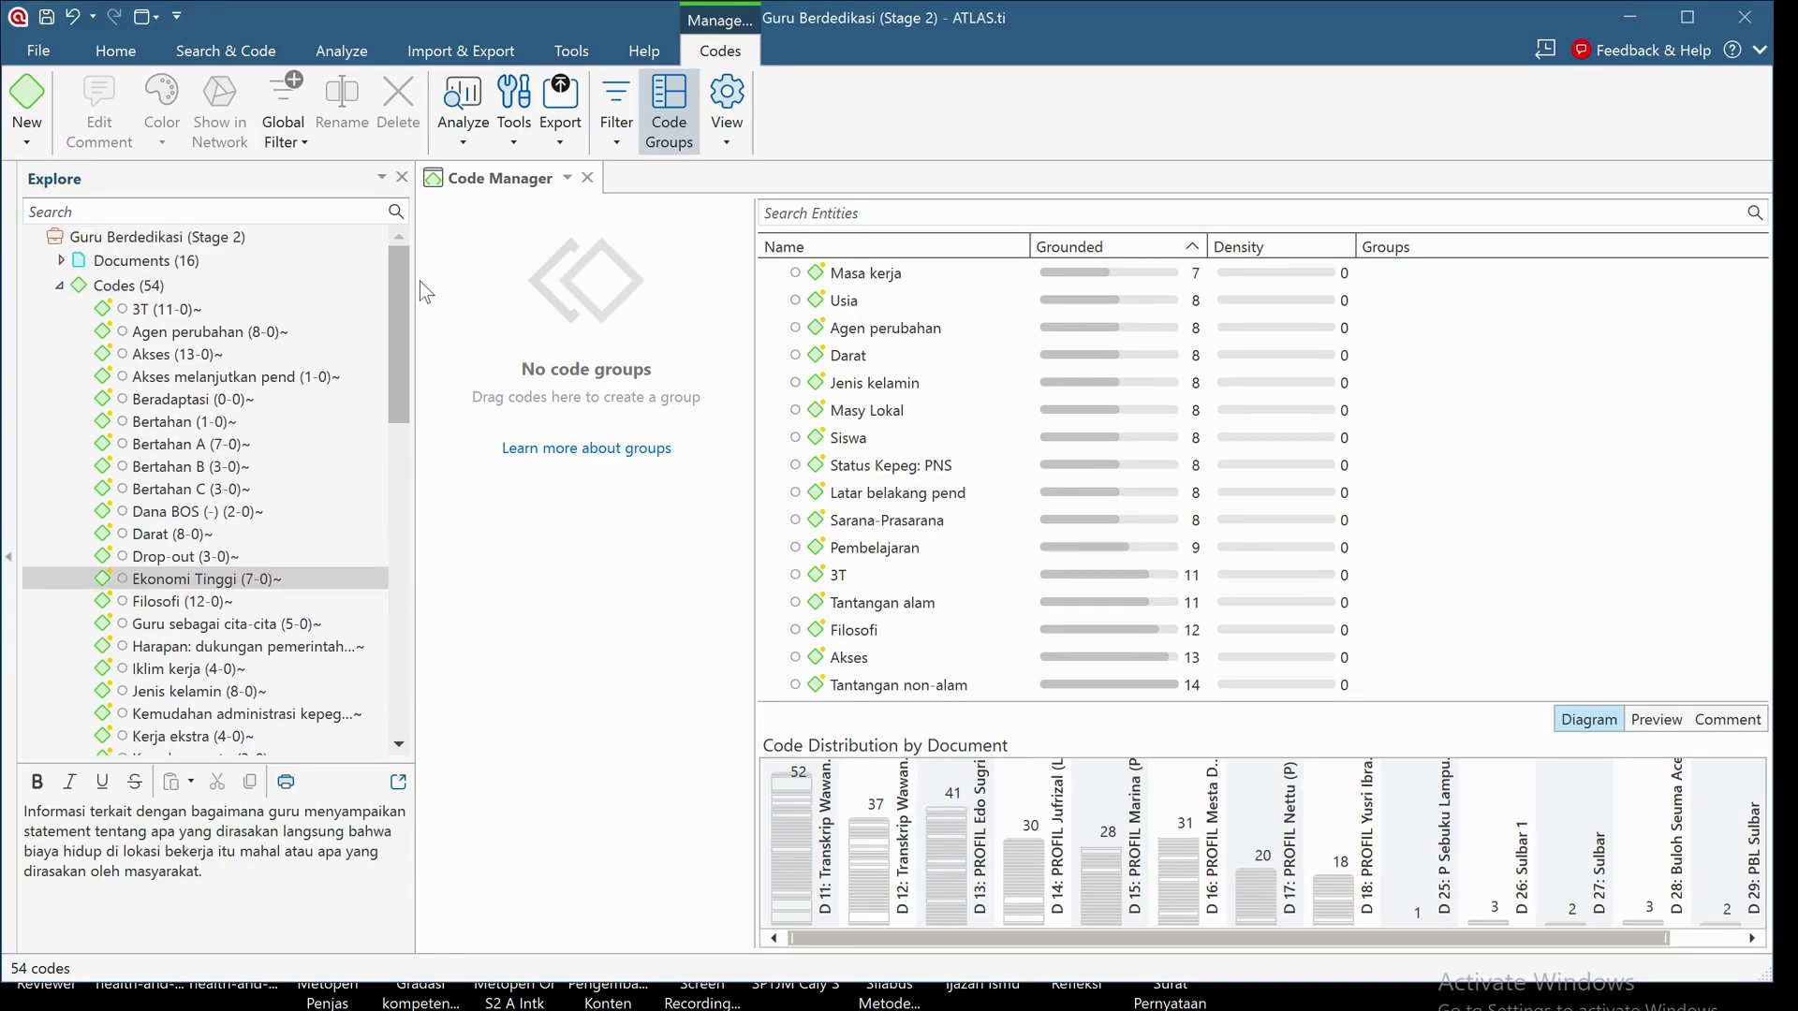